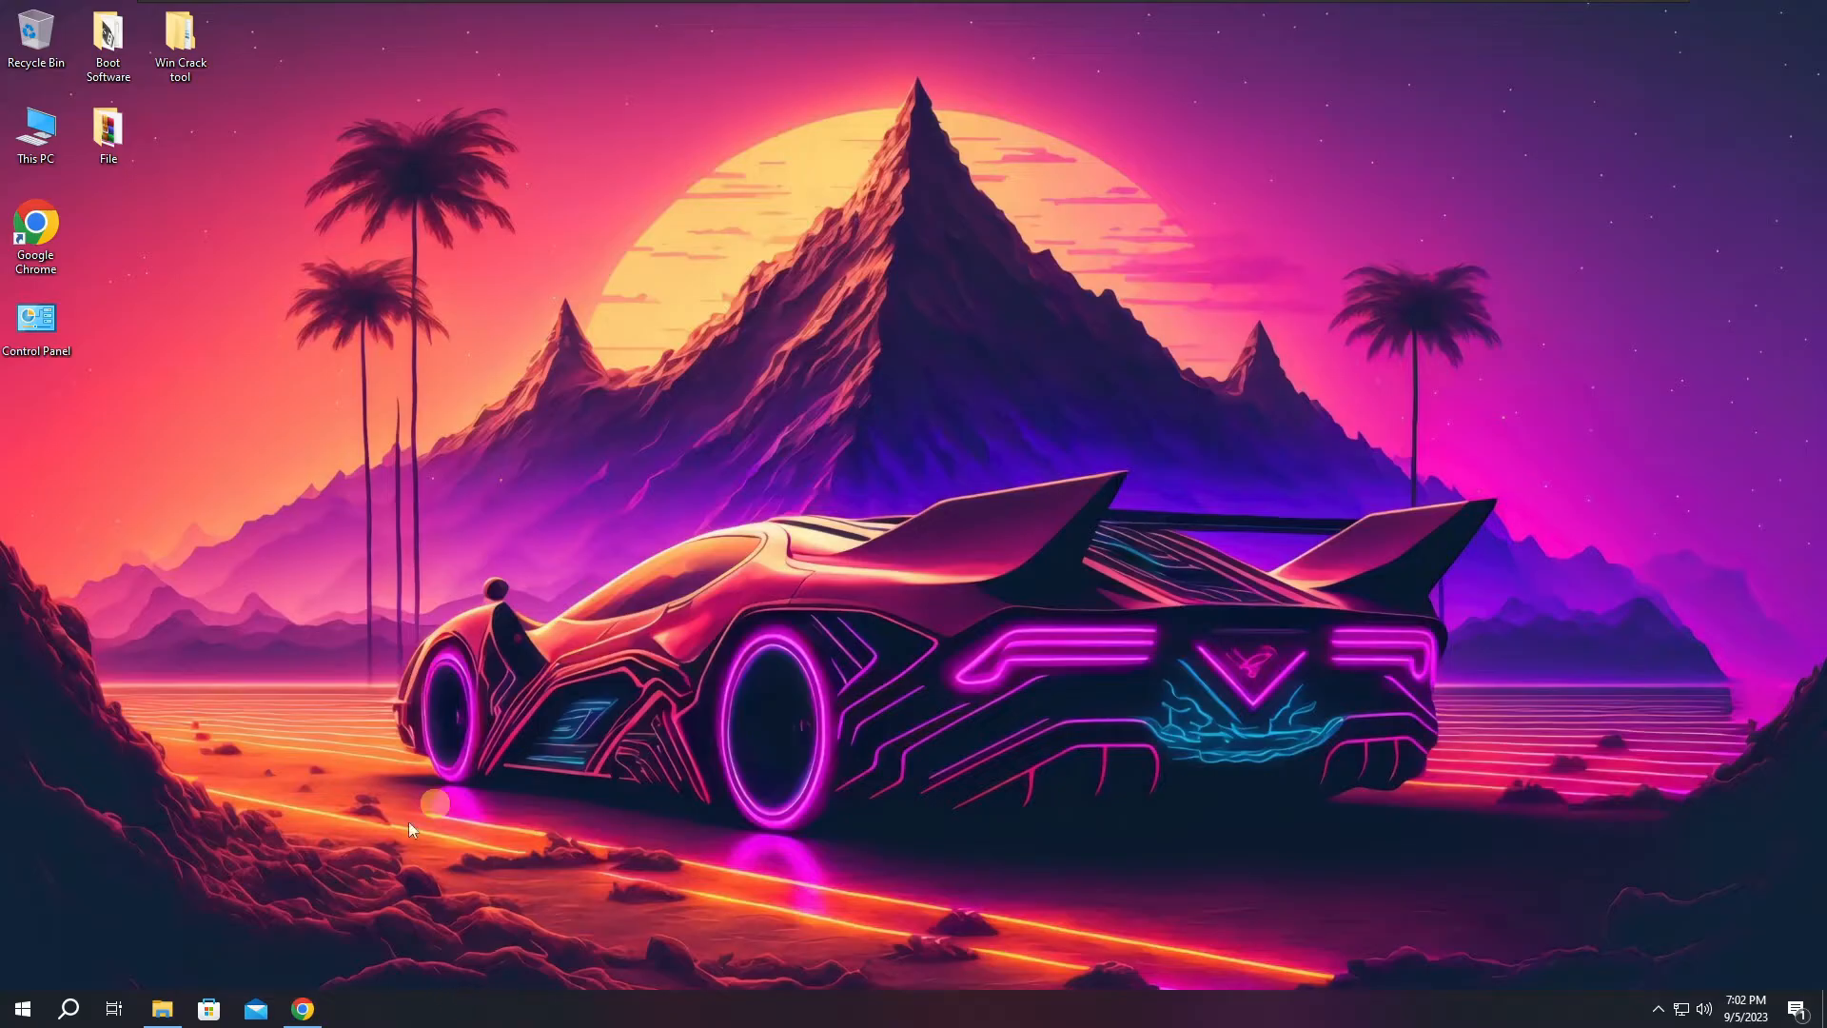
Switch to Chrome and download the stable Visual Studio Code build for Windows from code.visualstudio.com.
{"action": "left_click", "coordinate": [324, 1014]}
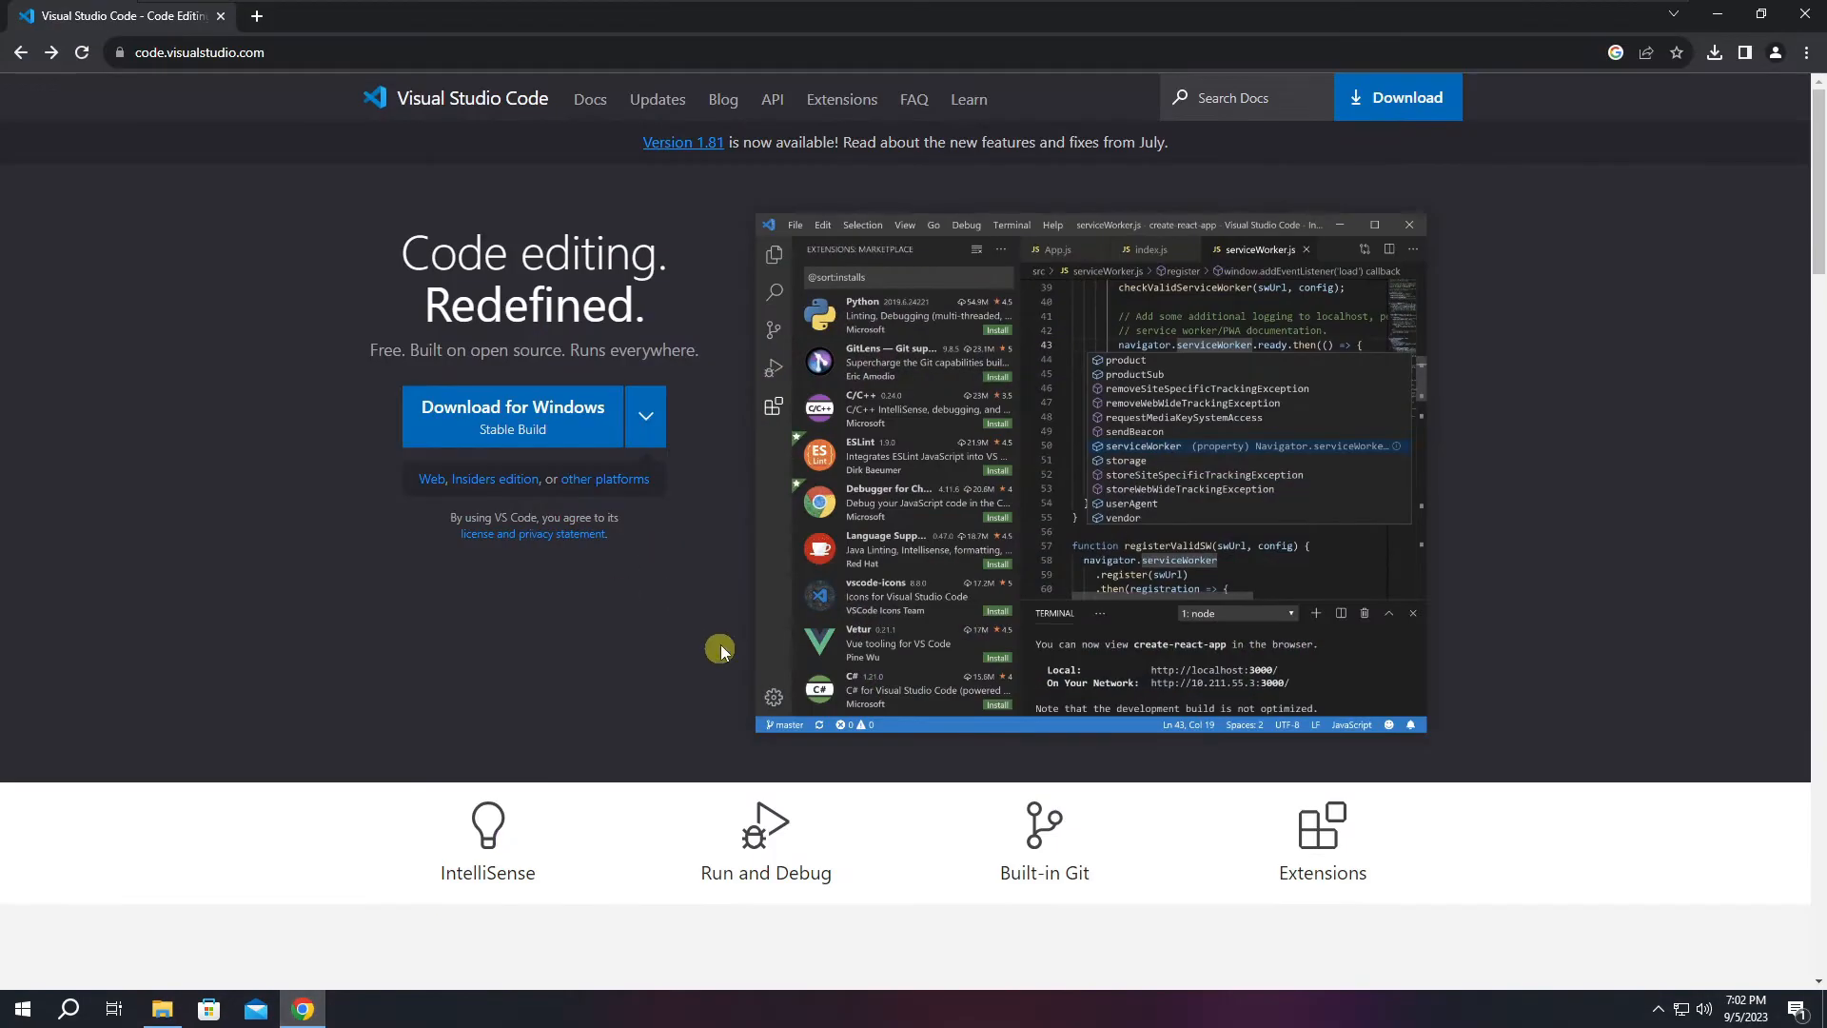
{"action": "left_click", "coordinate": [171, 54]}
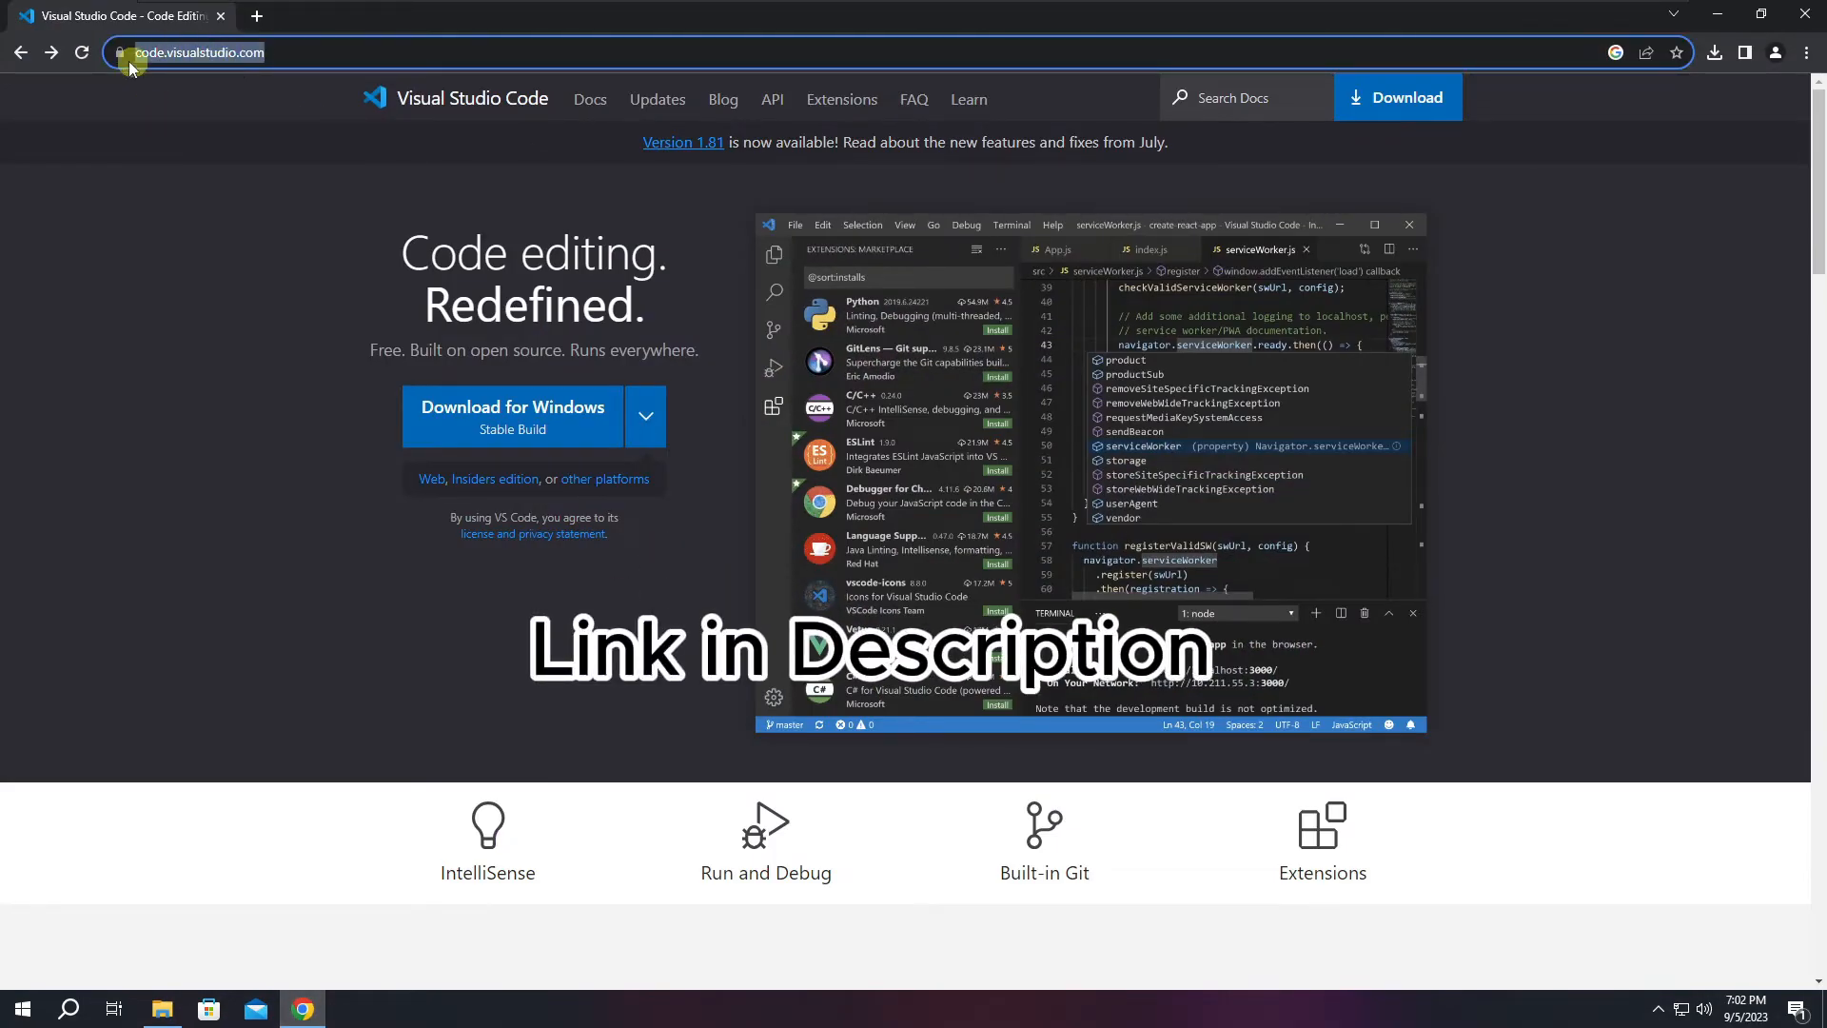
{"action": "left_click", "coordinate": [136, 240]}
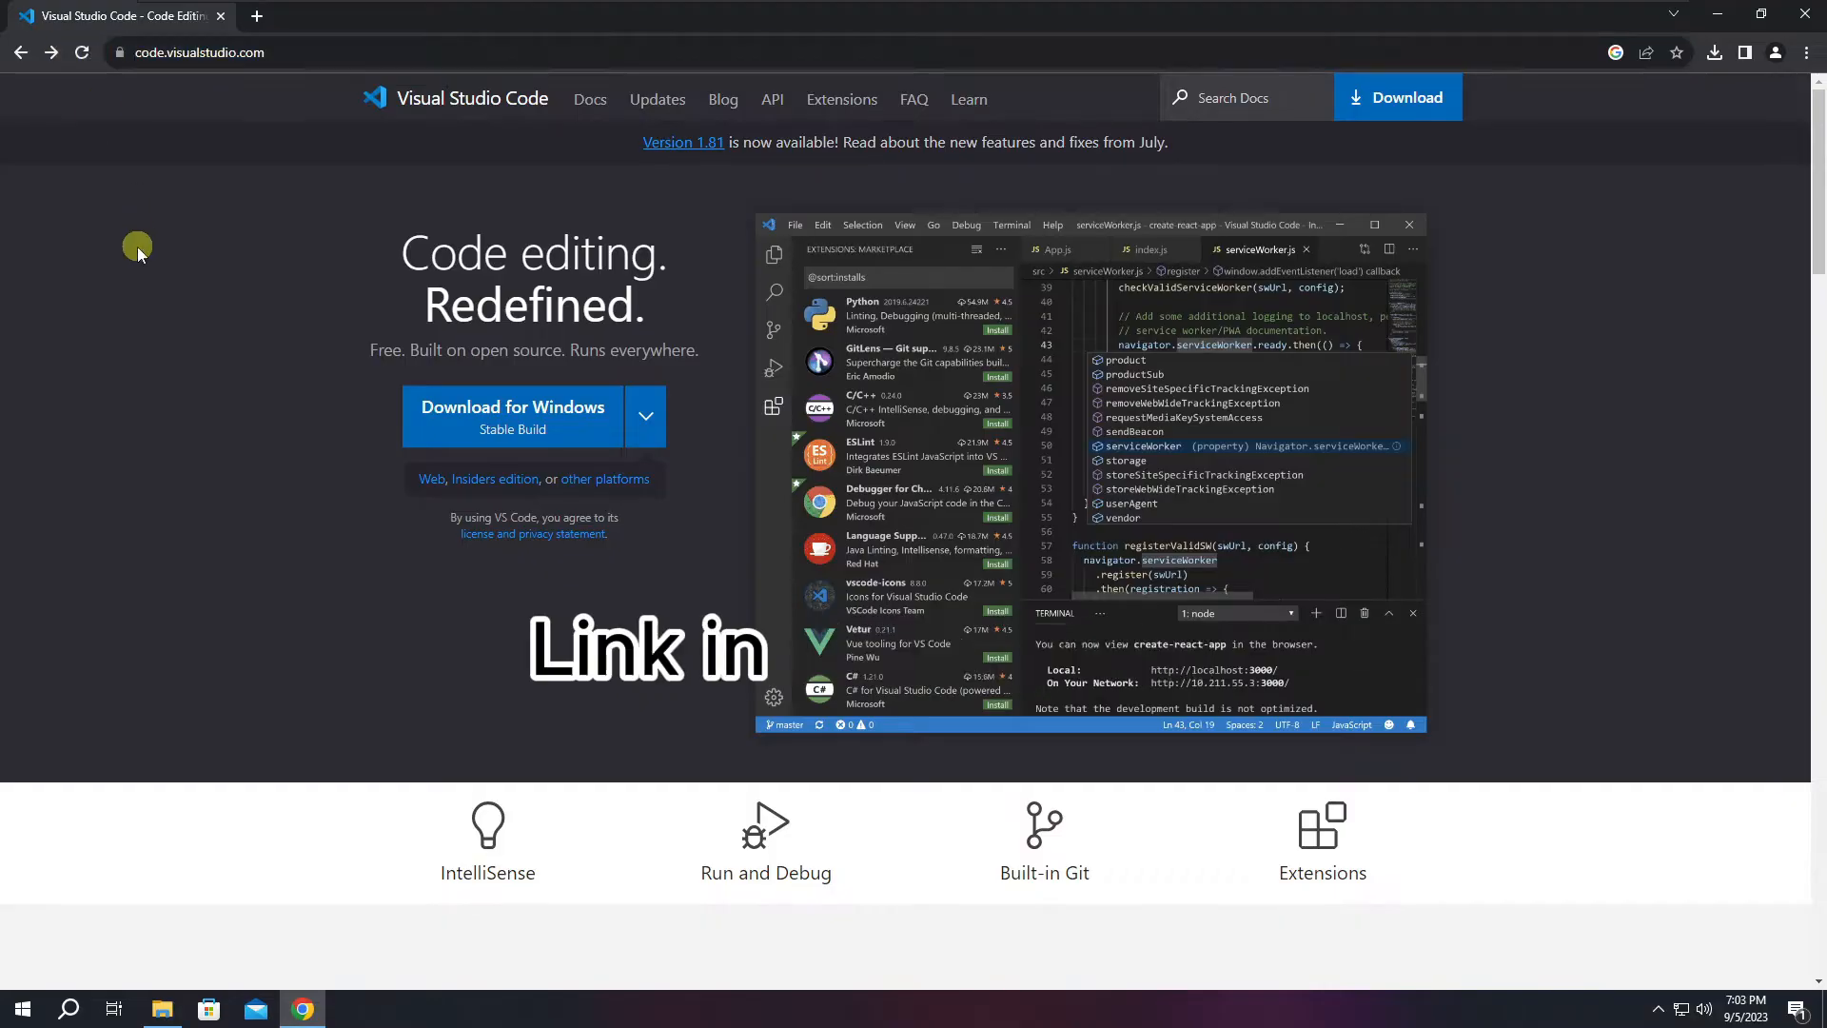
{"action": "left_click", "coordinate": [507, 434]}
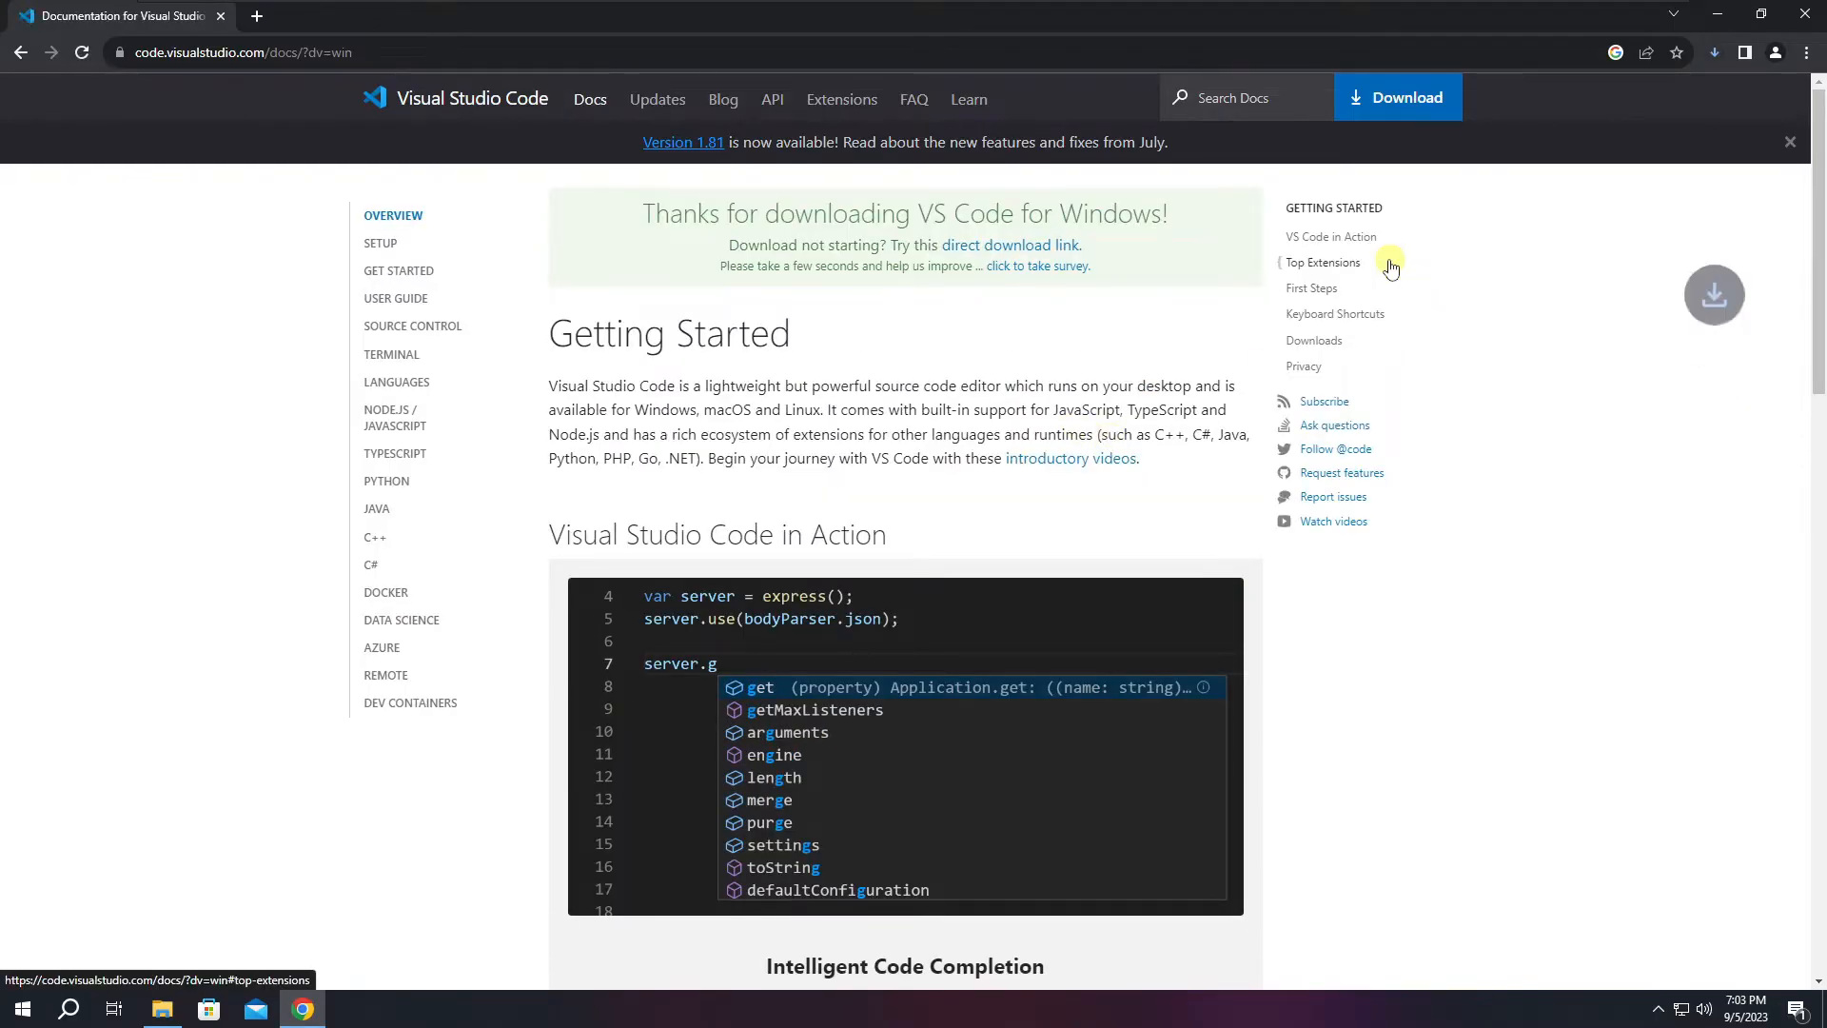
Run the downloaded VSCodeUserSetup-x64-1.81.1 installer and accept its license agreement.
{"action": "left_click", "coordinate": [1717, 53]}
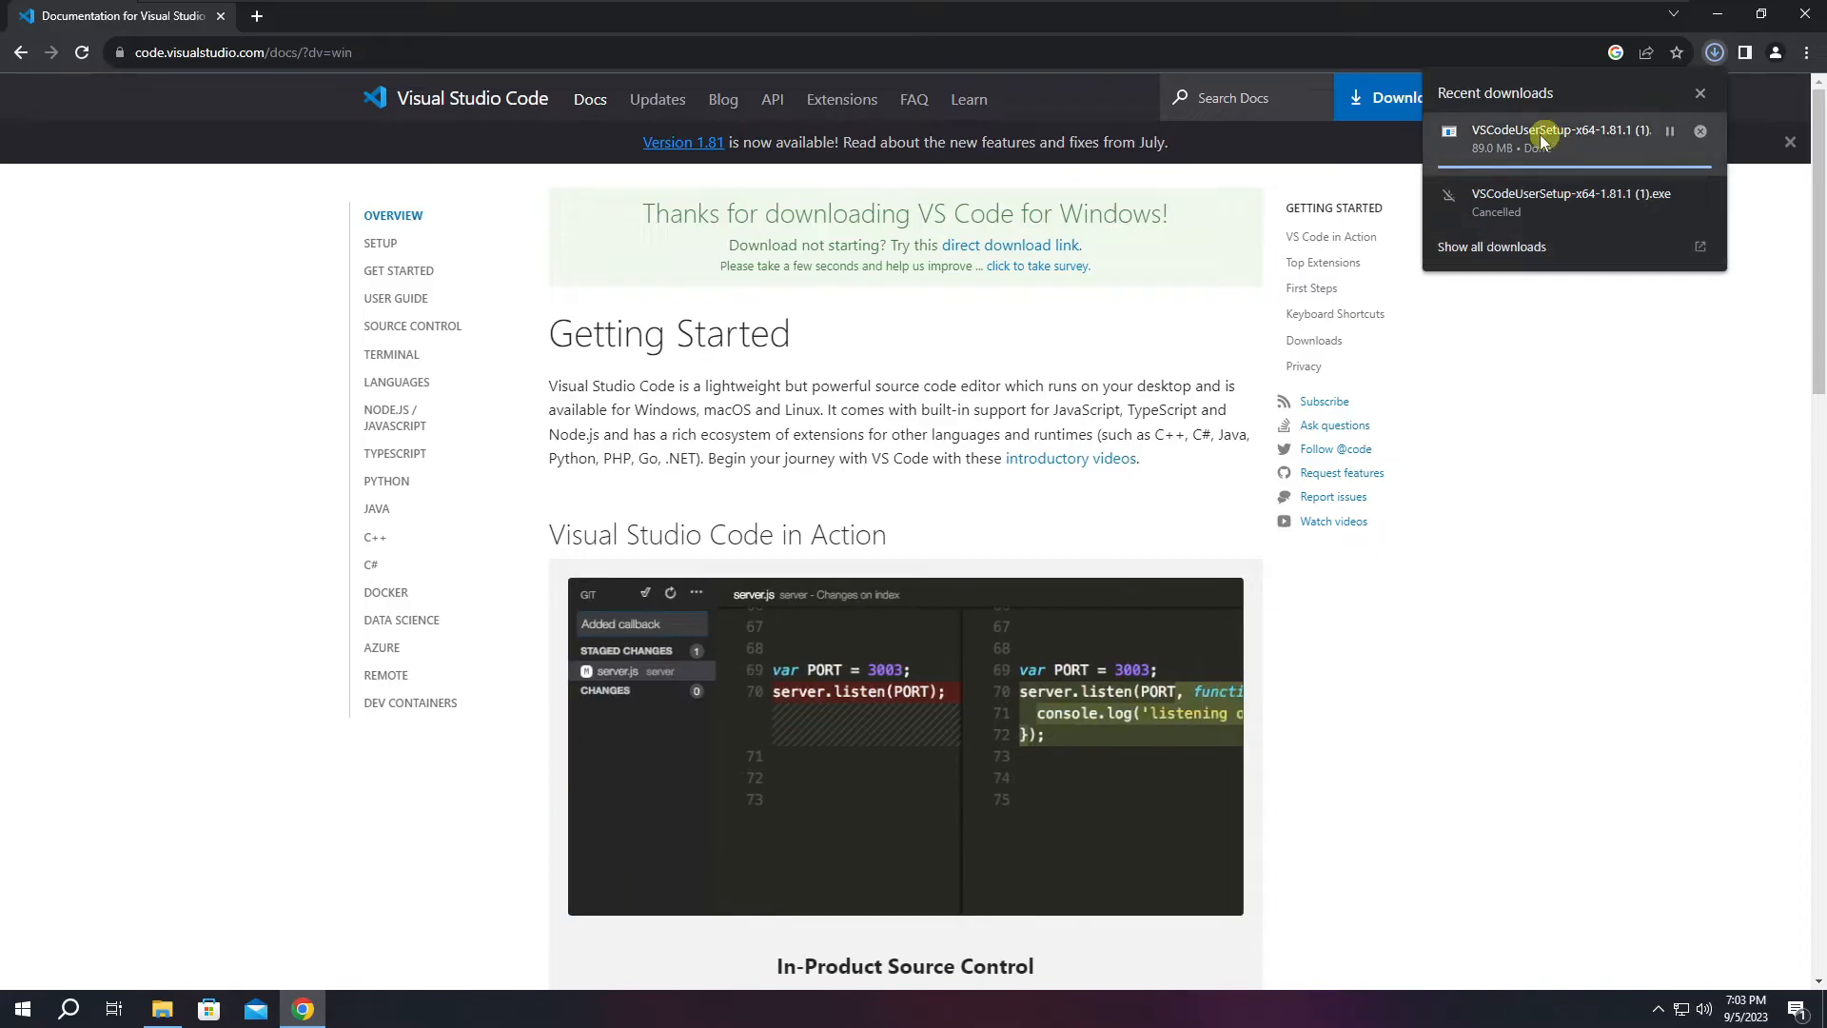
{"action": "left_click", "coordinate": [1502, 134]}
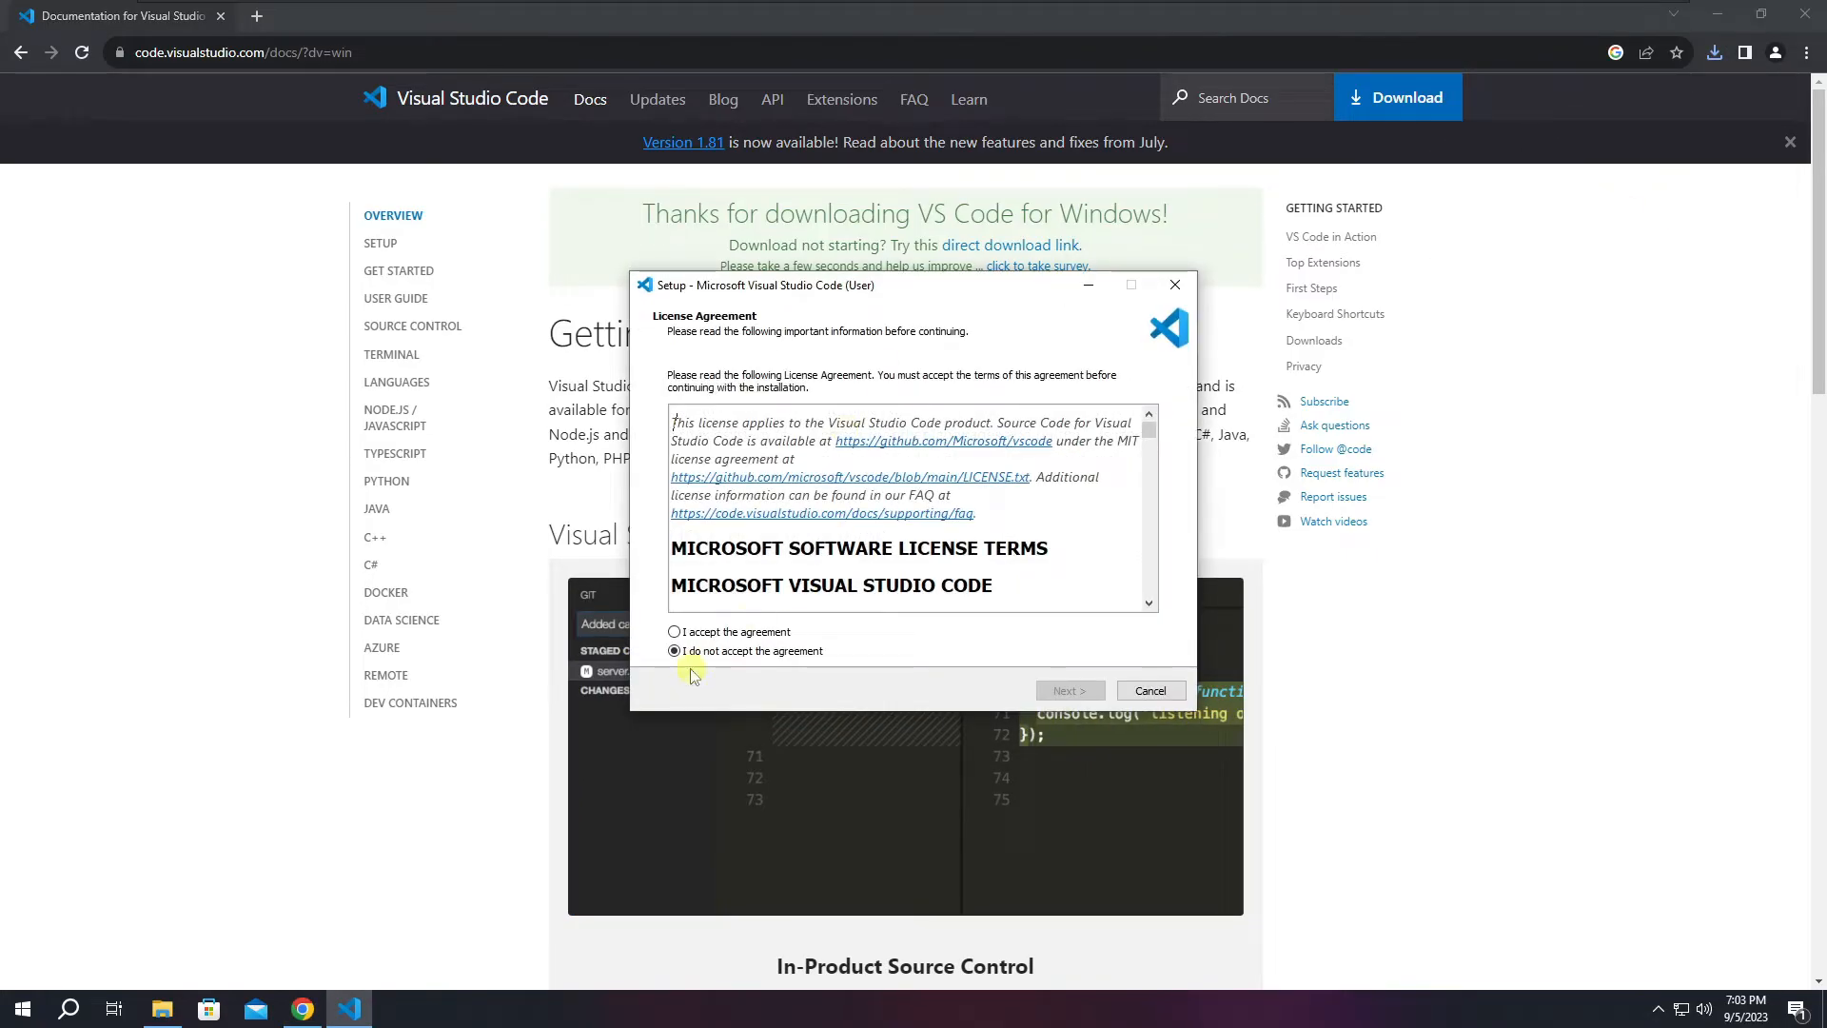
{"action": "left_click", "coordinate": [678, 633]}
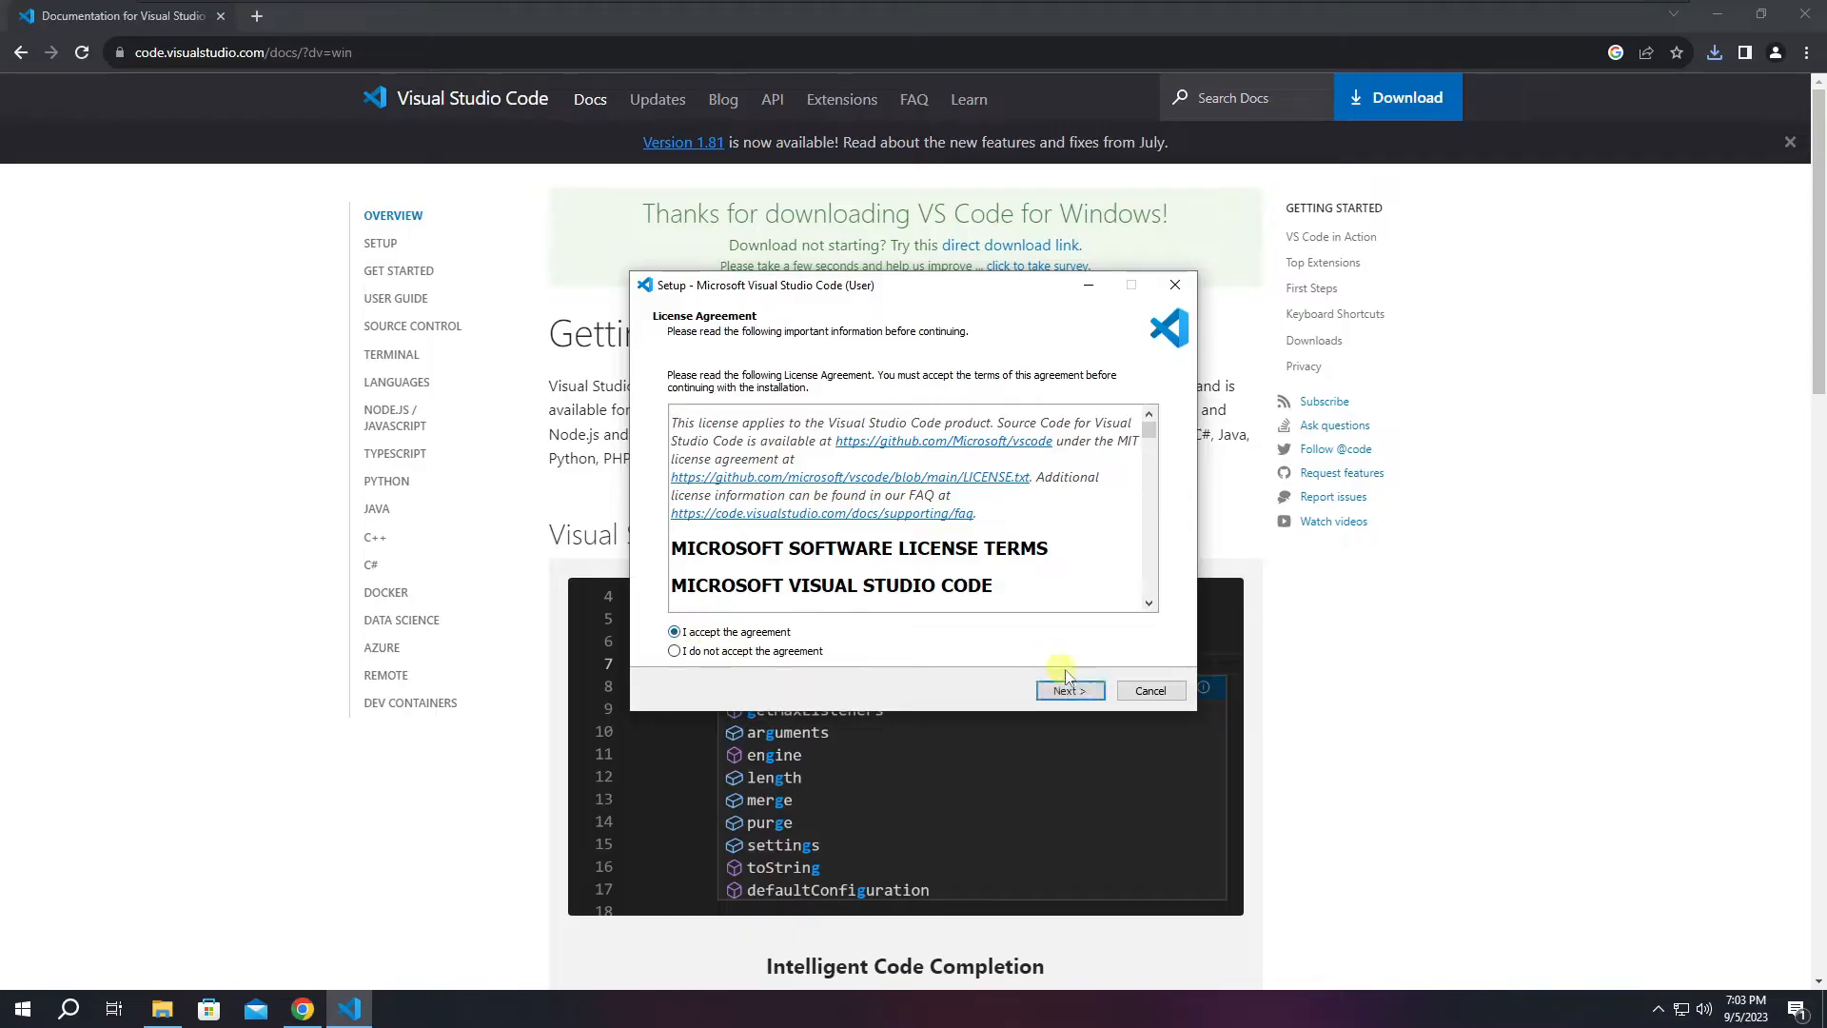
{"action": "left_click", "coordinate": [1064, 691]}
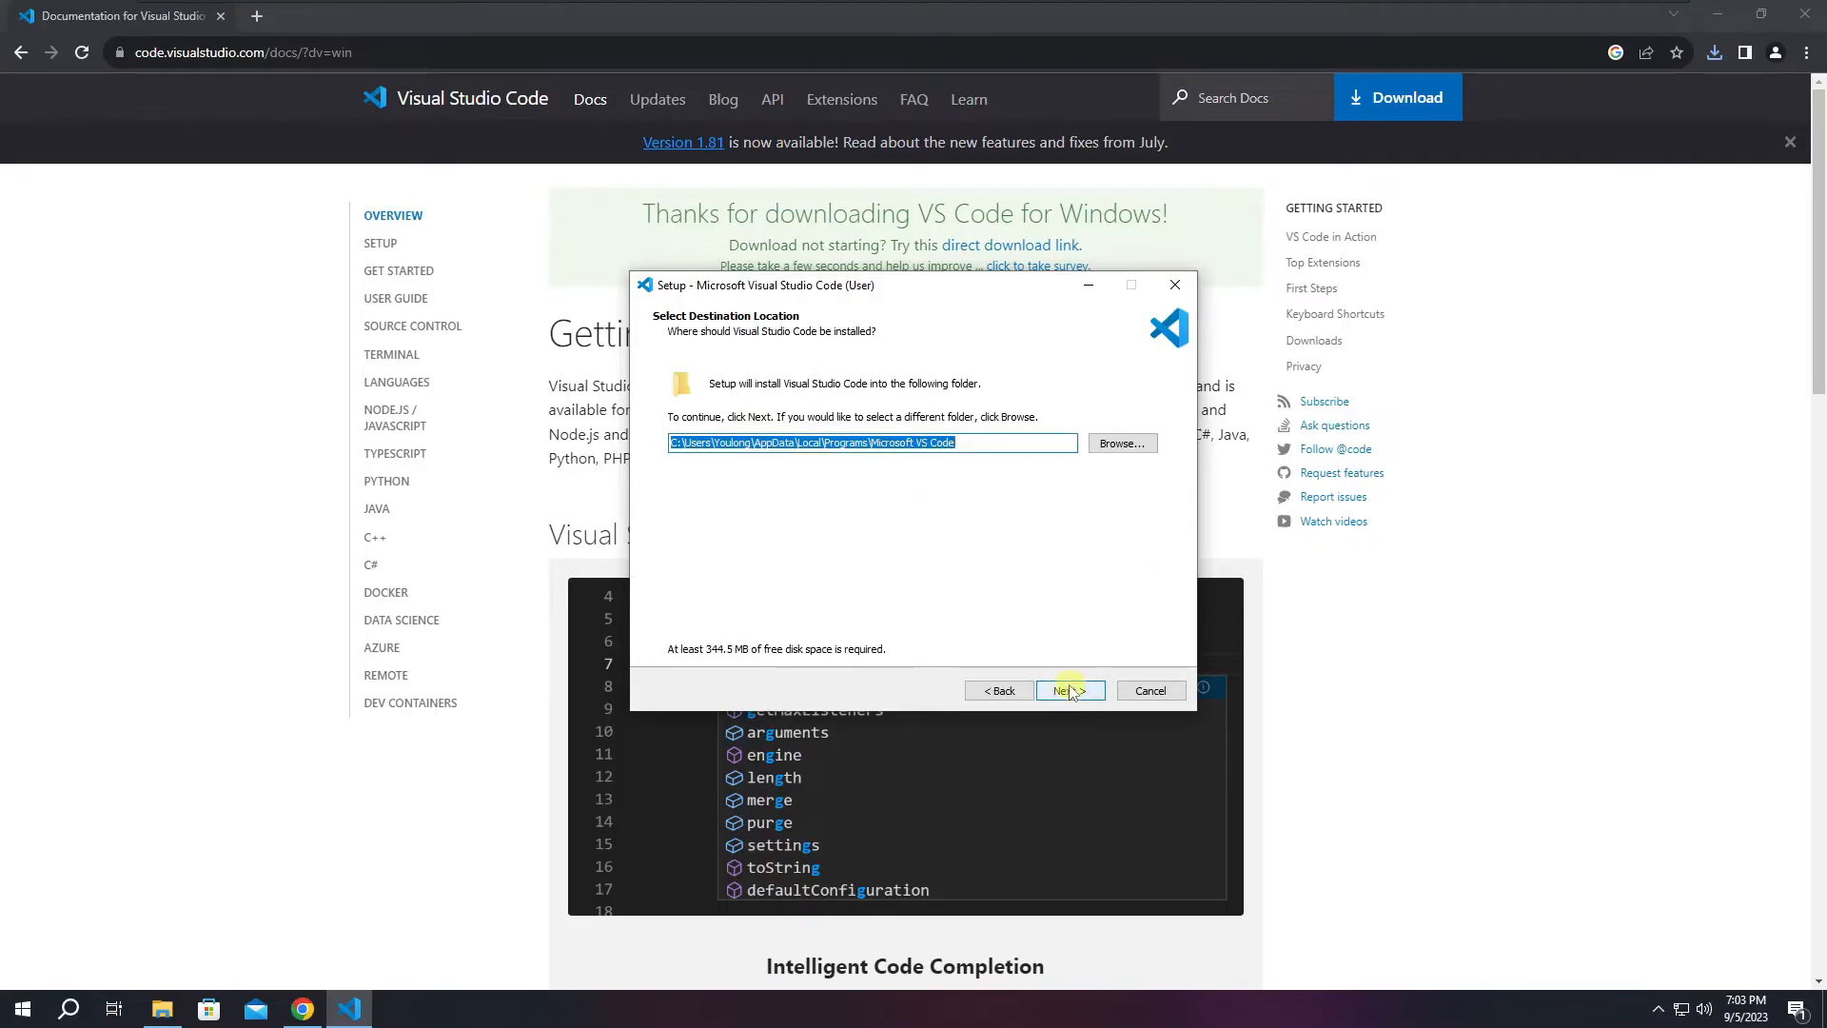
Install to the default location with both "Open with Code" context menu actions enabled, and finish setup with Launch Visual Studio Code checked.
{"action": "left_click", "coordinate": [1071, 691]}
{"action": "left_click", "coordinate": [1079, 691]}
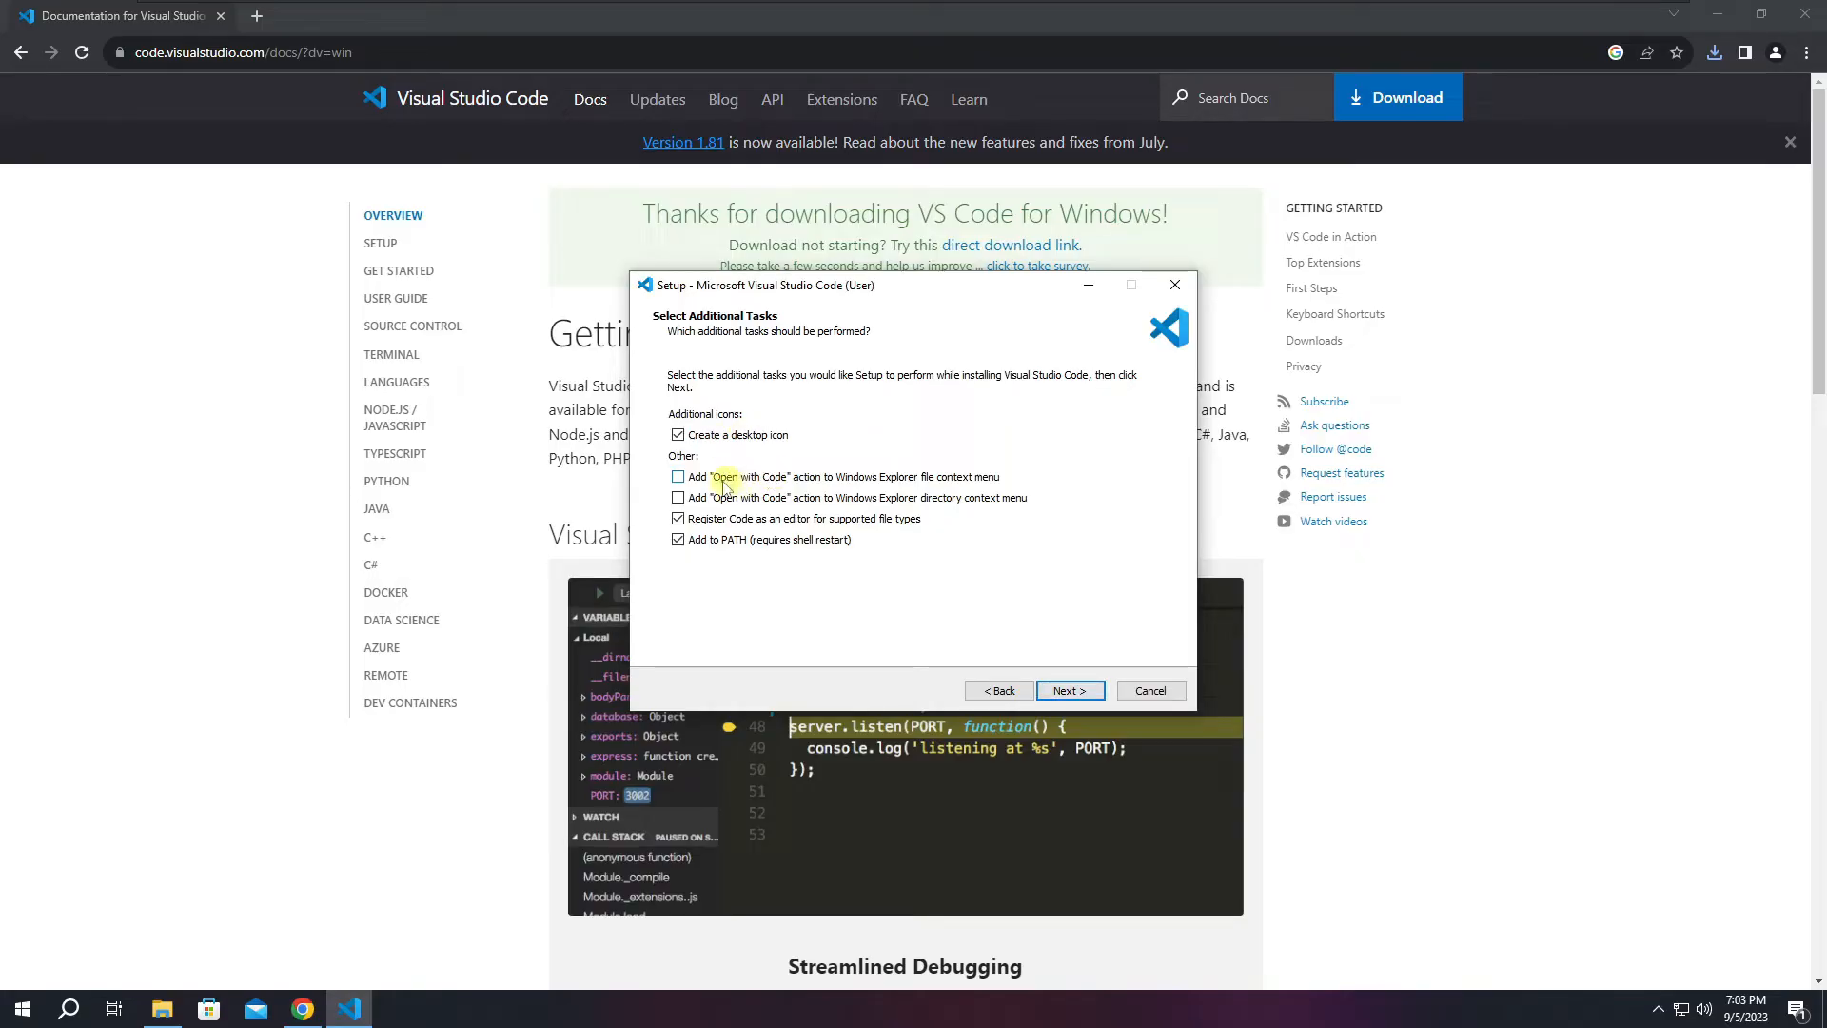
{"action": "left_click", "coordinate": [1060, 692]}
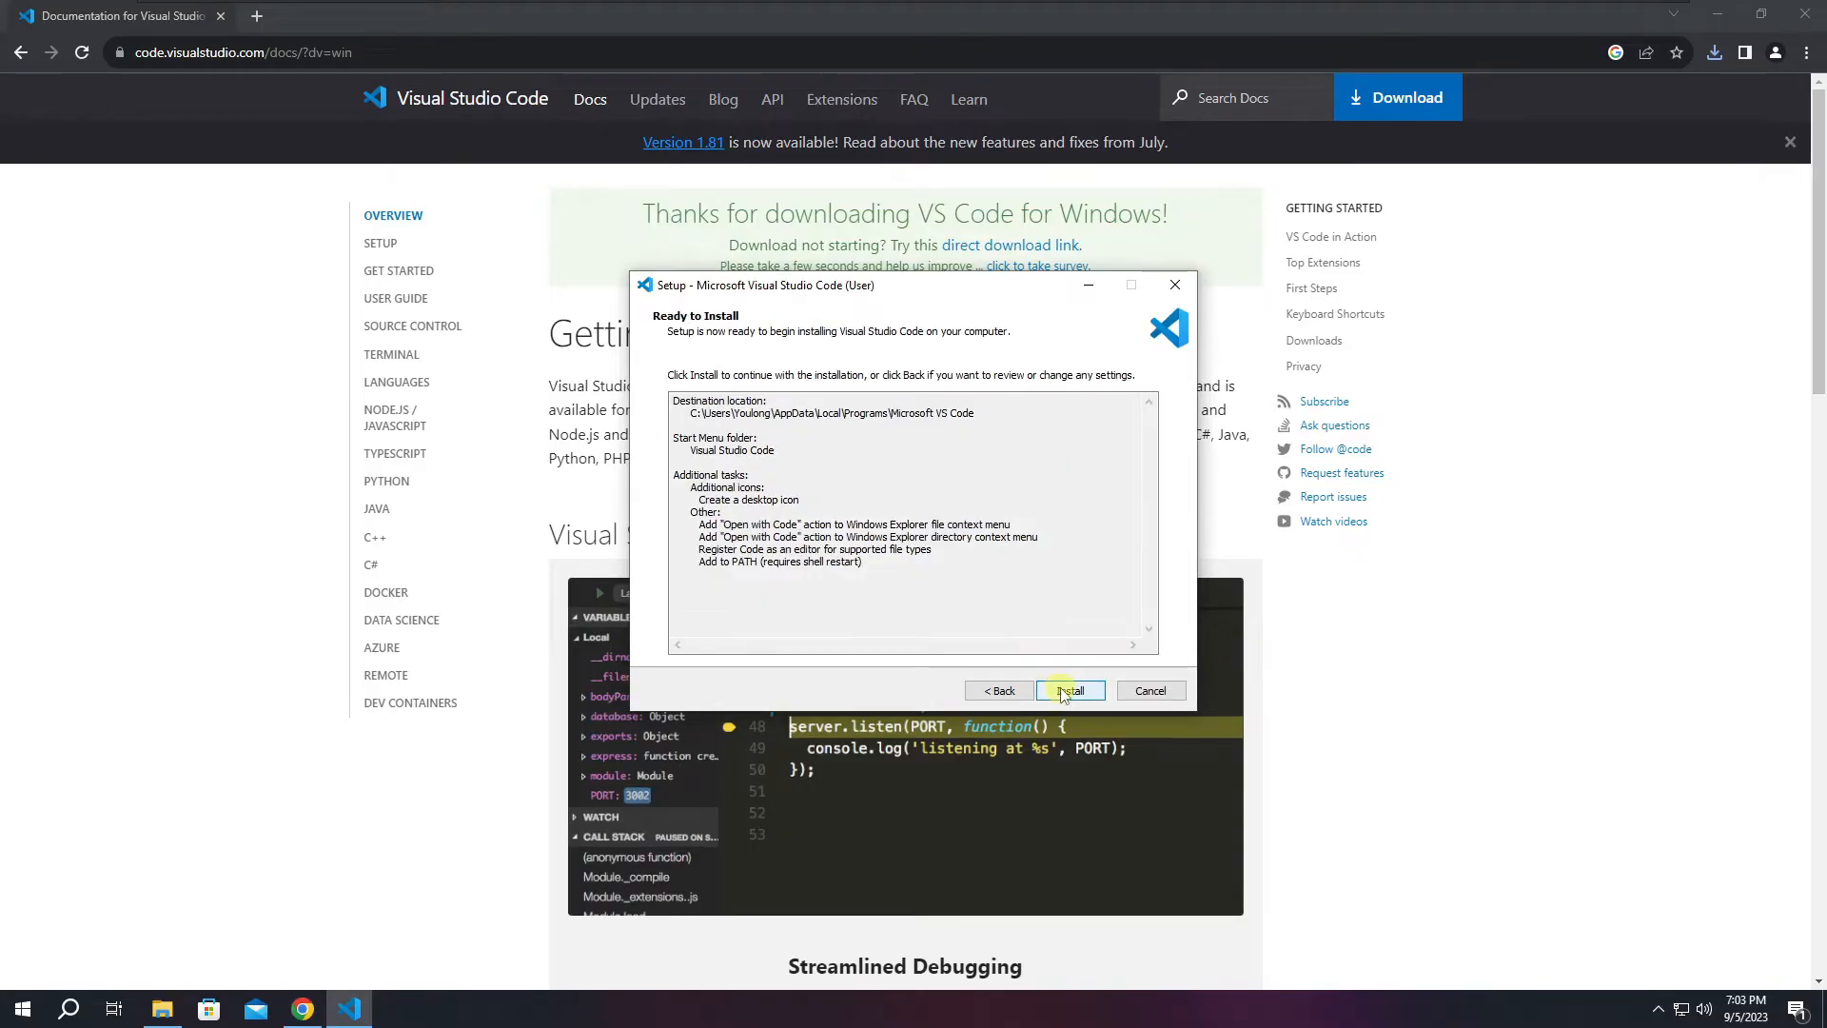
{"action": "left_click", "coordinate": [1063, 691]}
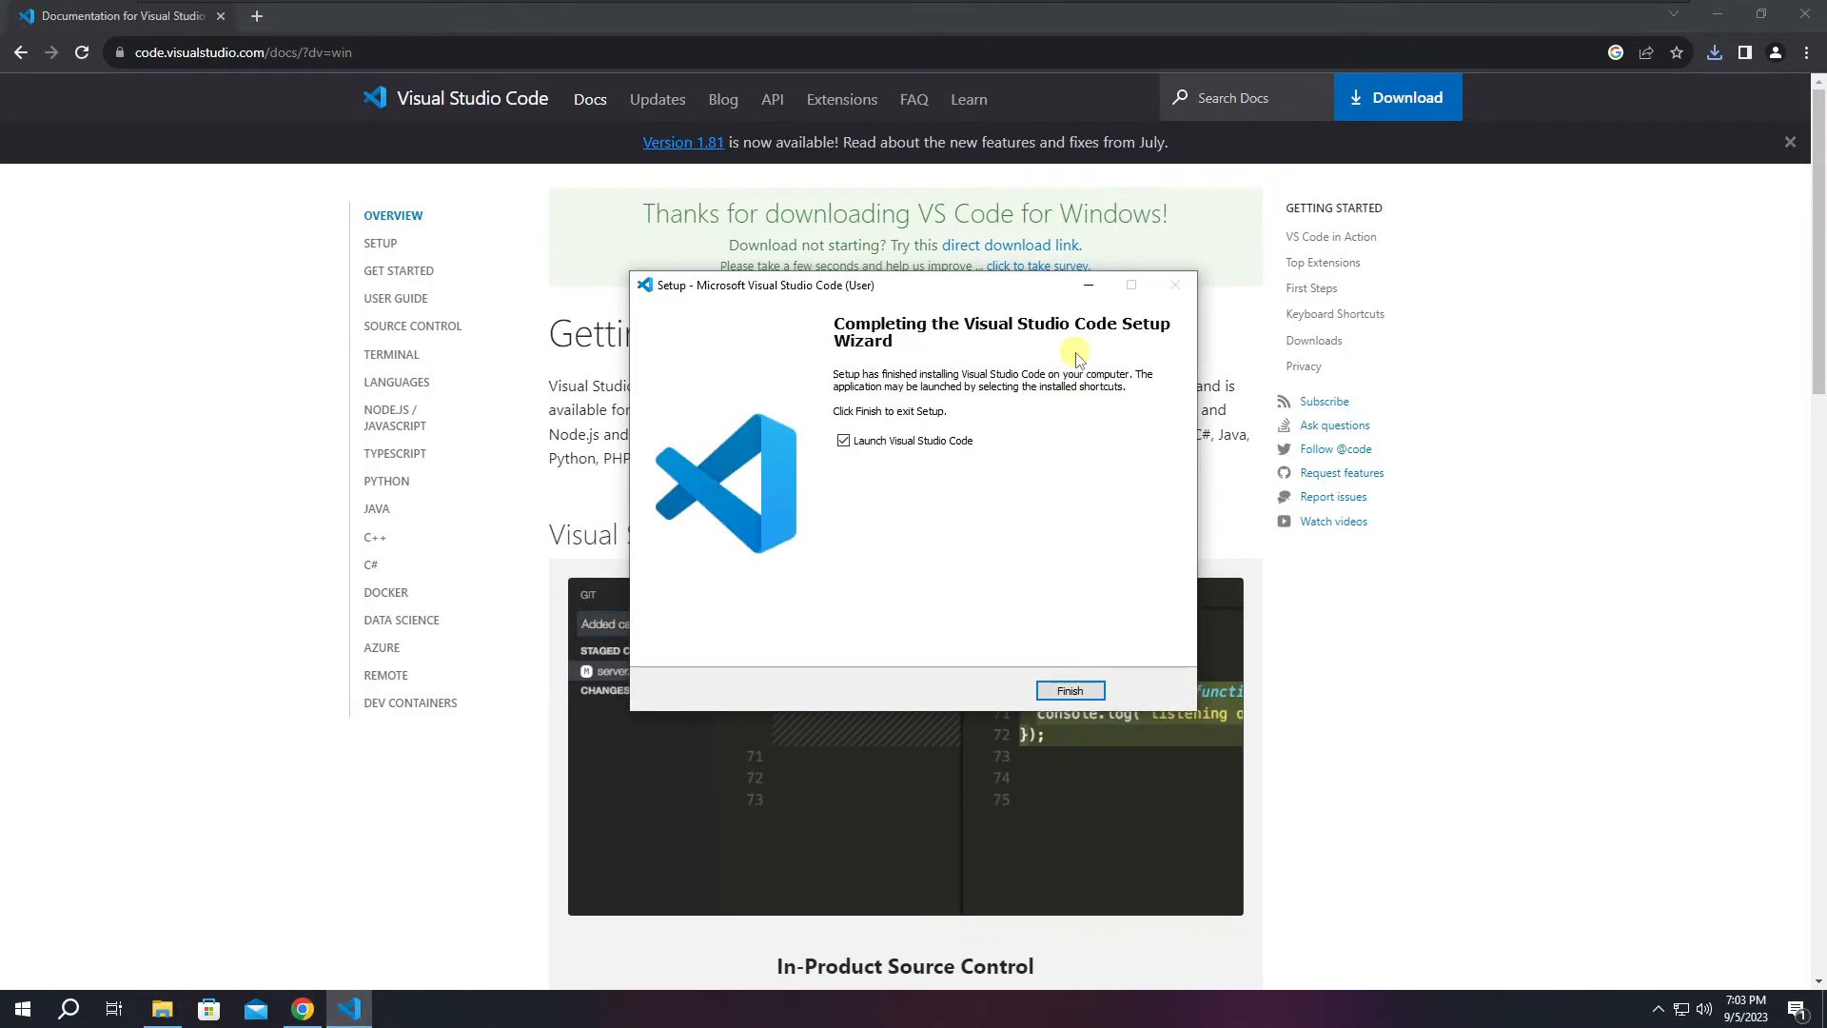
{"action": "left_click", "coordinate": [1069, 692]}
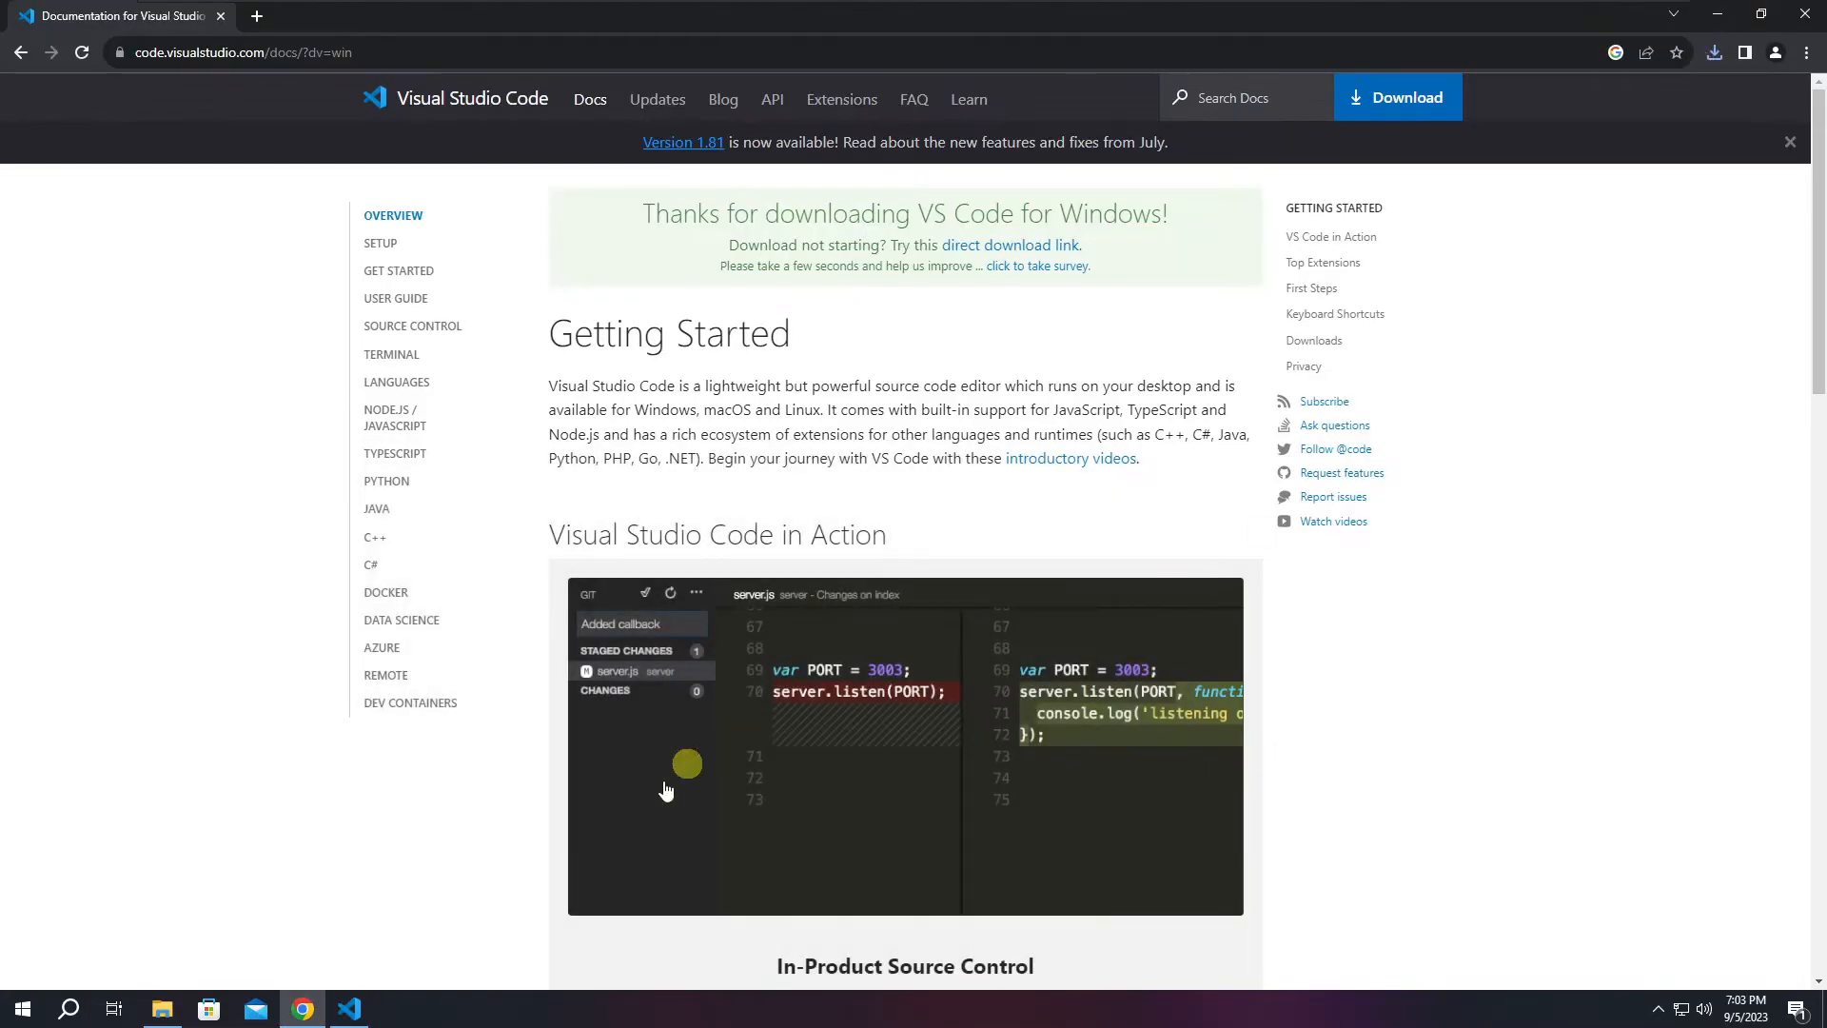
Minimize the browser, switch to Visual Studio Code and open its settings.
{"action": "left_click", "coordinate": [1718, 13]}
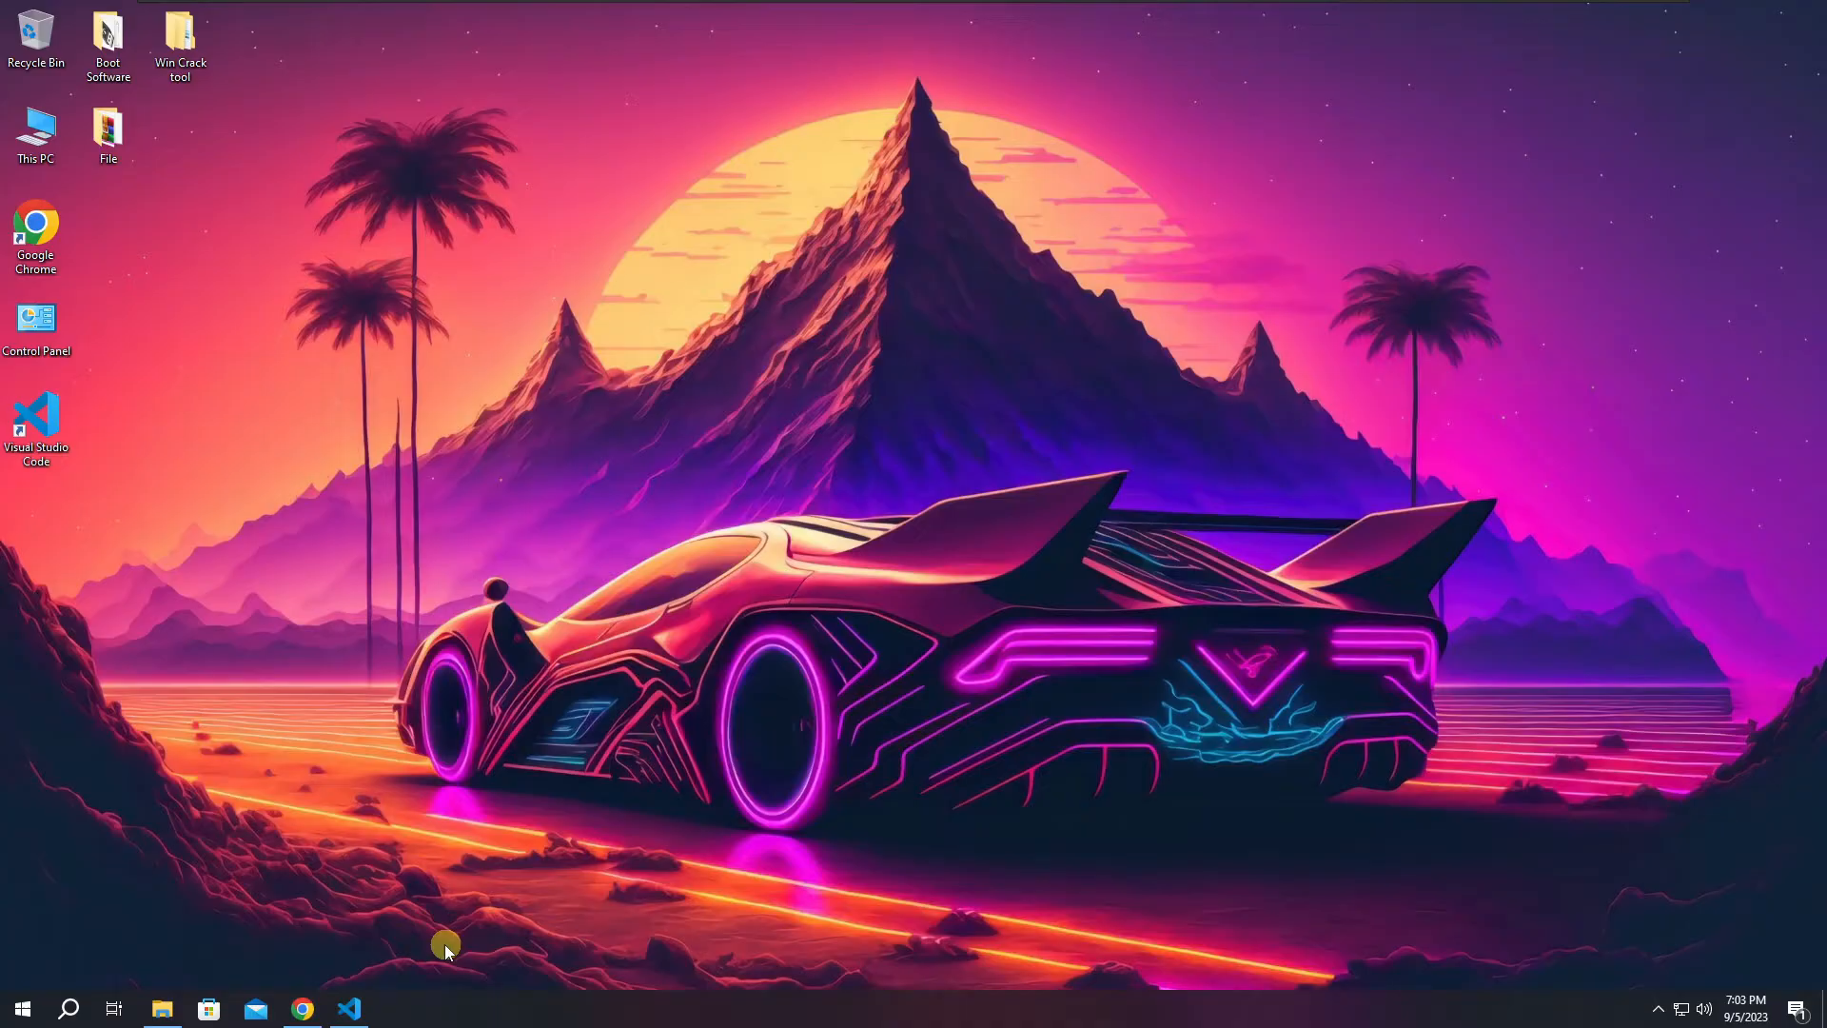
{"action": "left_click", "coordinate": [349, 1008]}
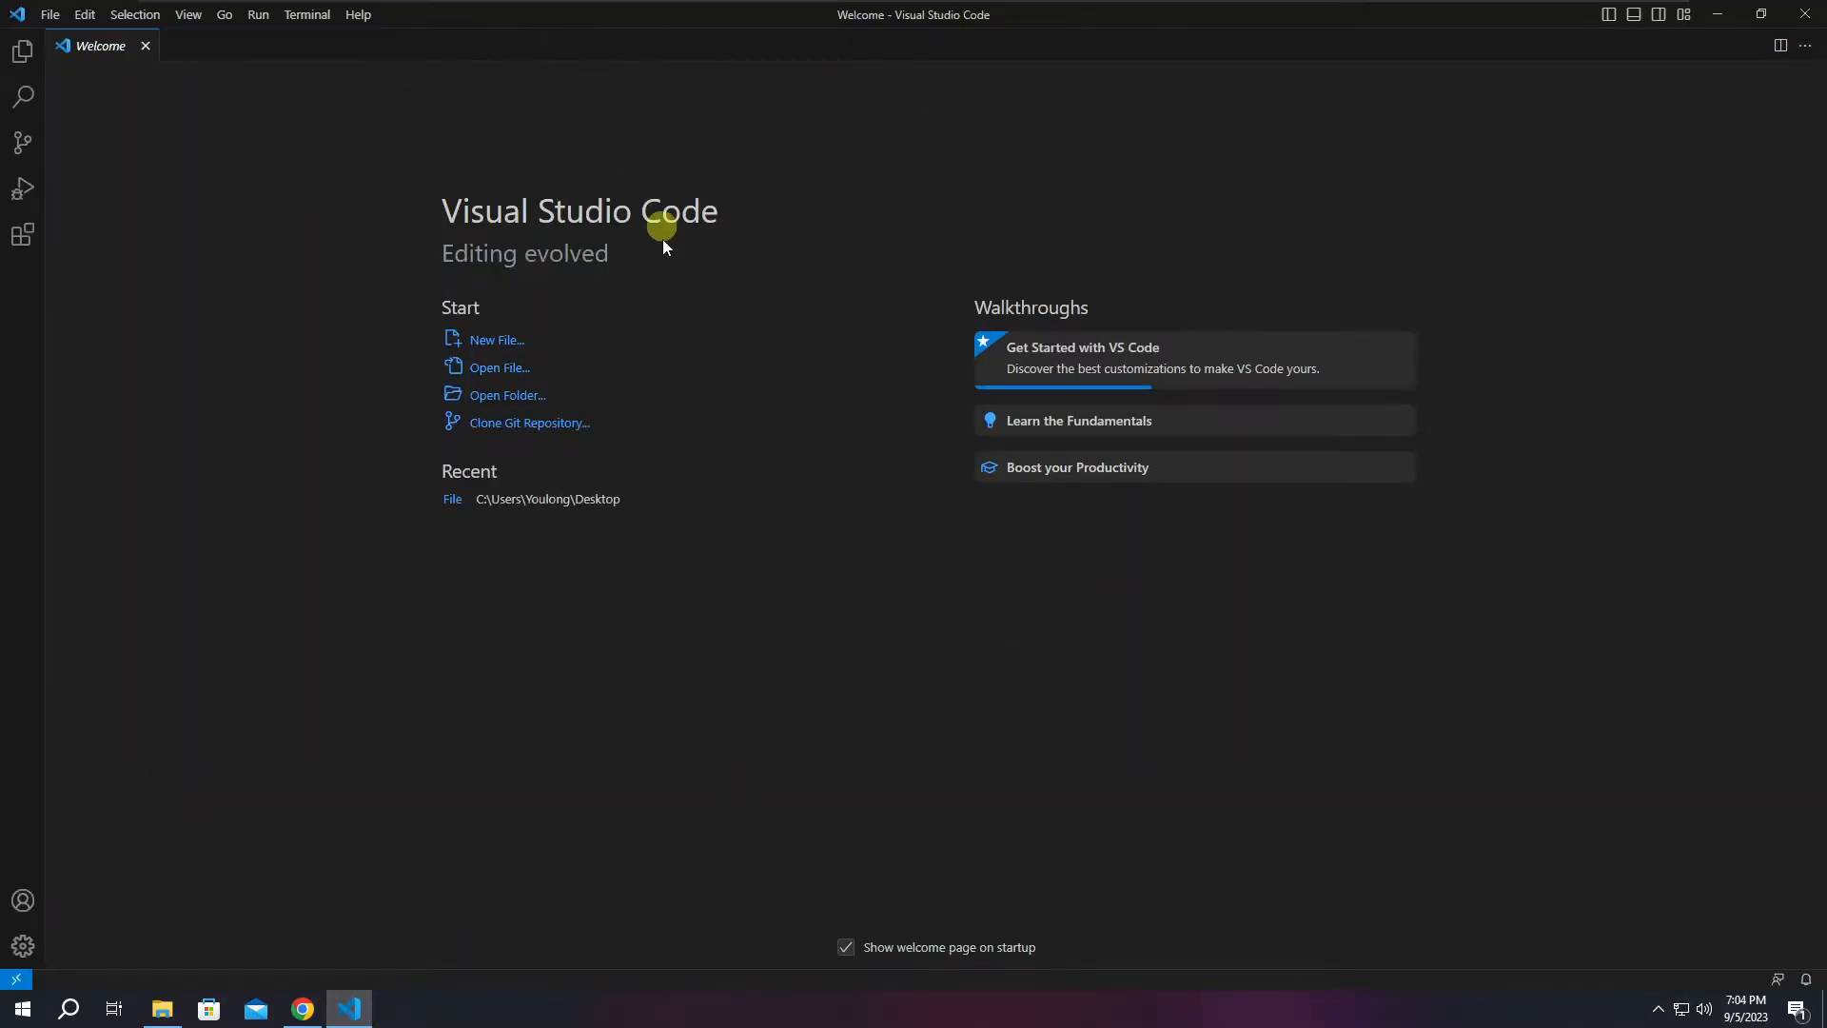
{"action": "left_click", "coordinate": [23, 946]}
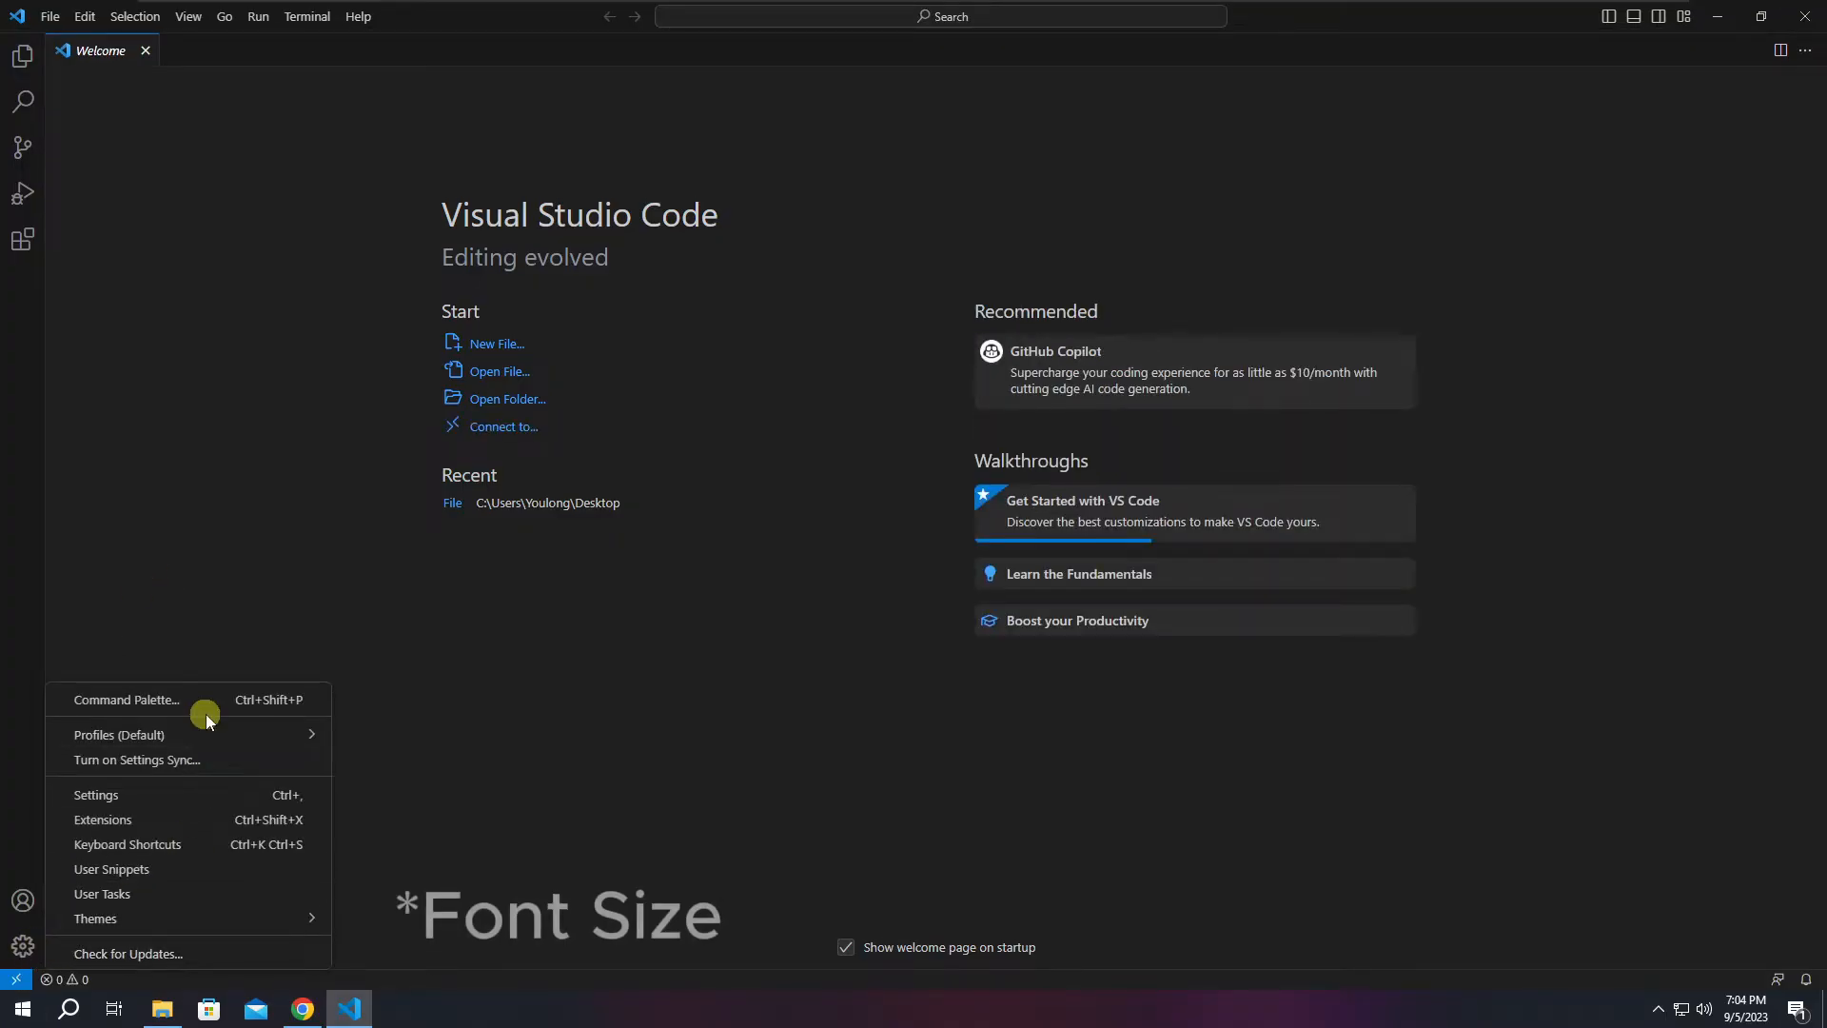
{"action": "left_click", "coordinate": [213, 791]}
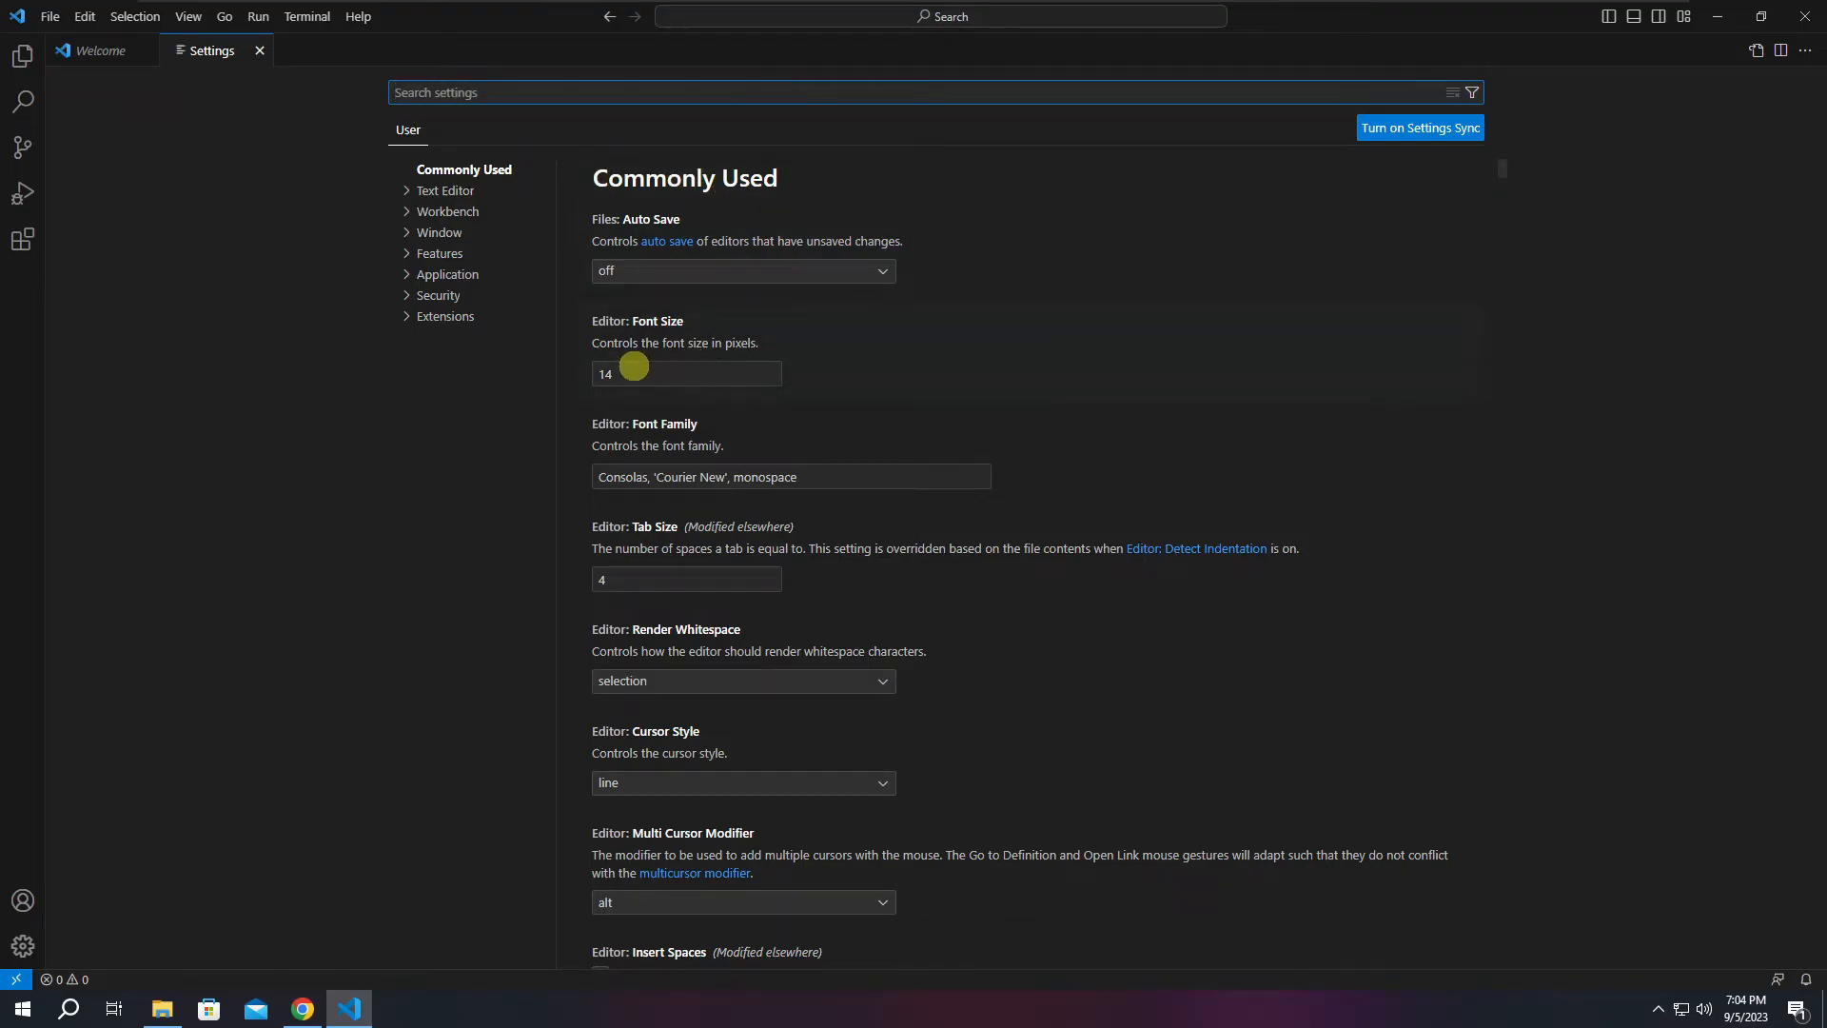
Enlarge the whole Visual Studio Code interface by one zoom level.
{"action": "left_click", "coordinate": [634, 375]}
{"action": "left_click", "coordinate": [501, 474]}
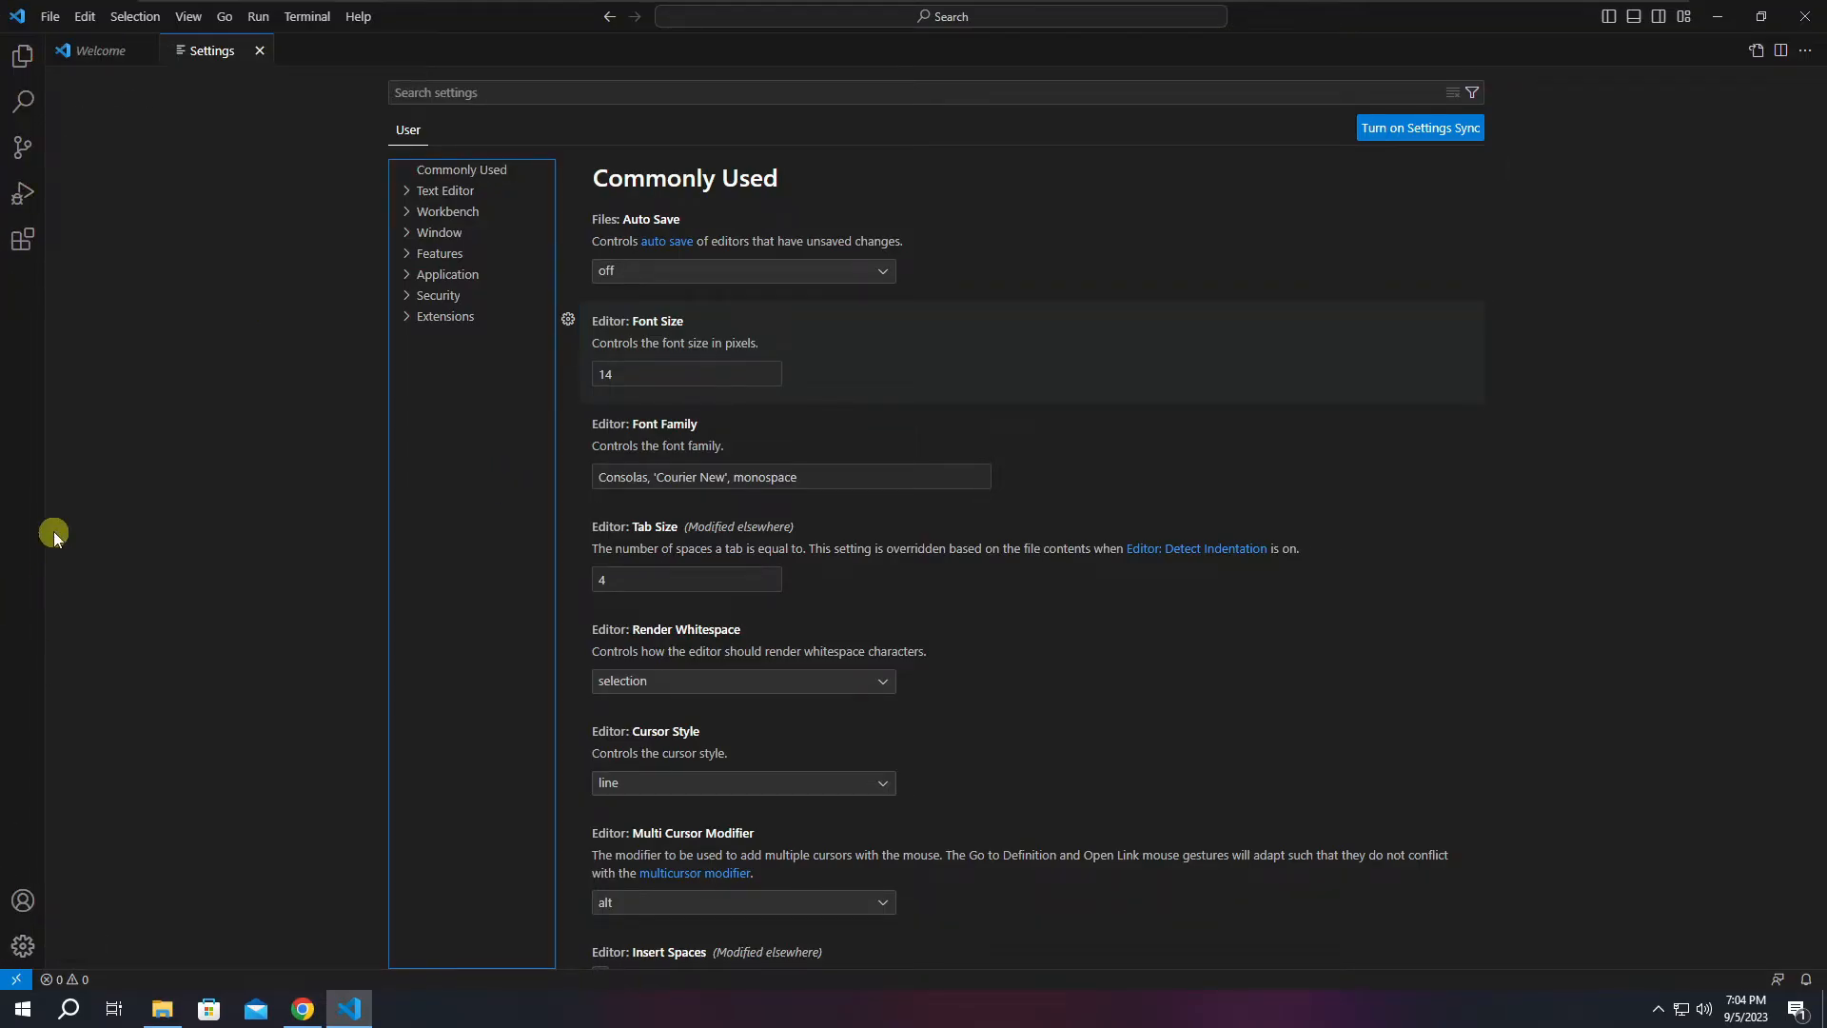
{"action": "key", "text": "ctrl+equal"}
{"action": "key", "text": "ctrl+equal"}
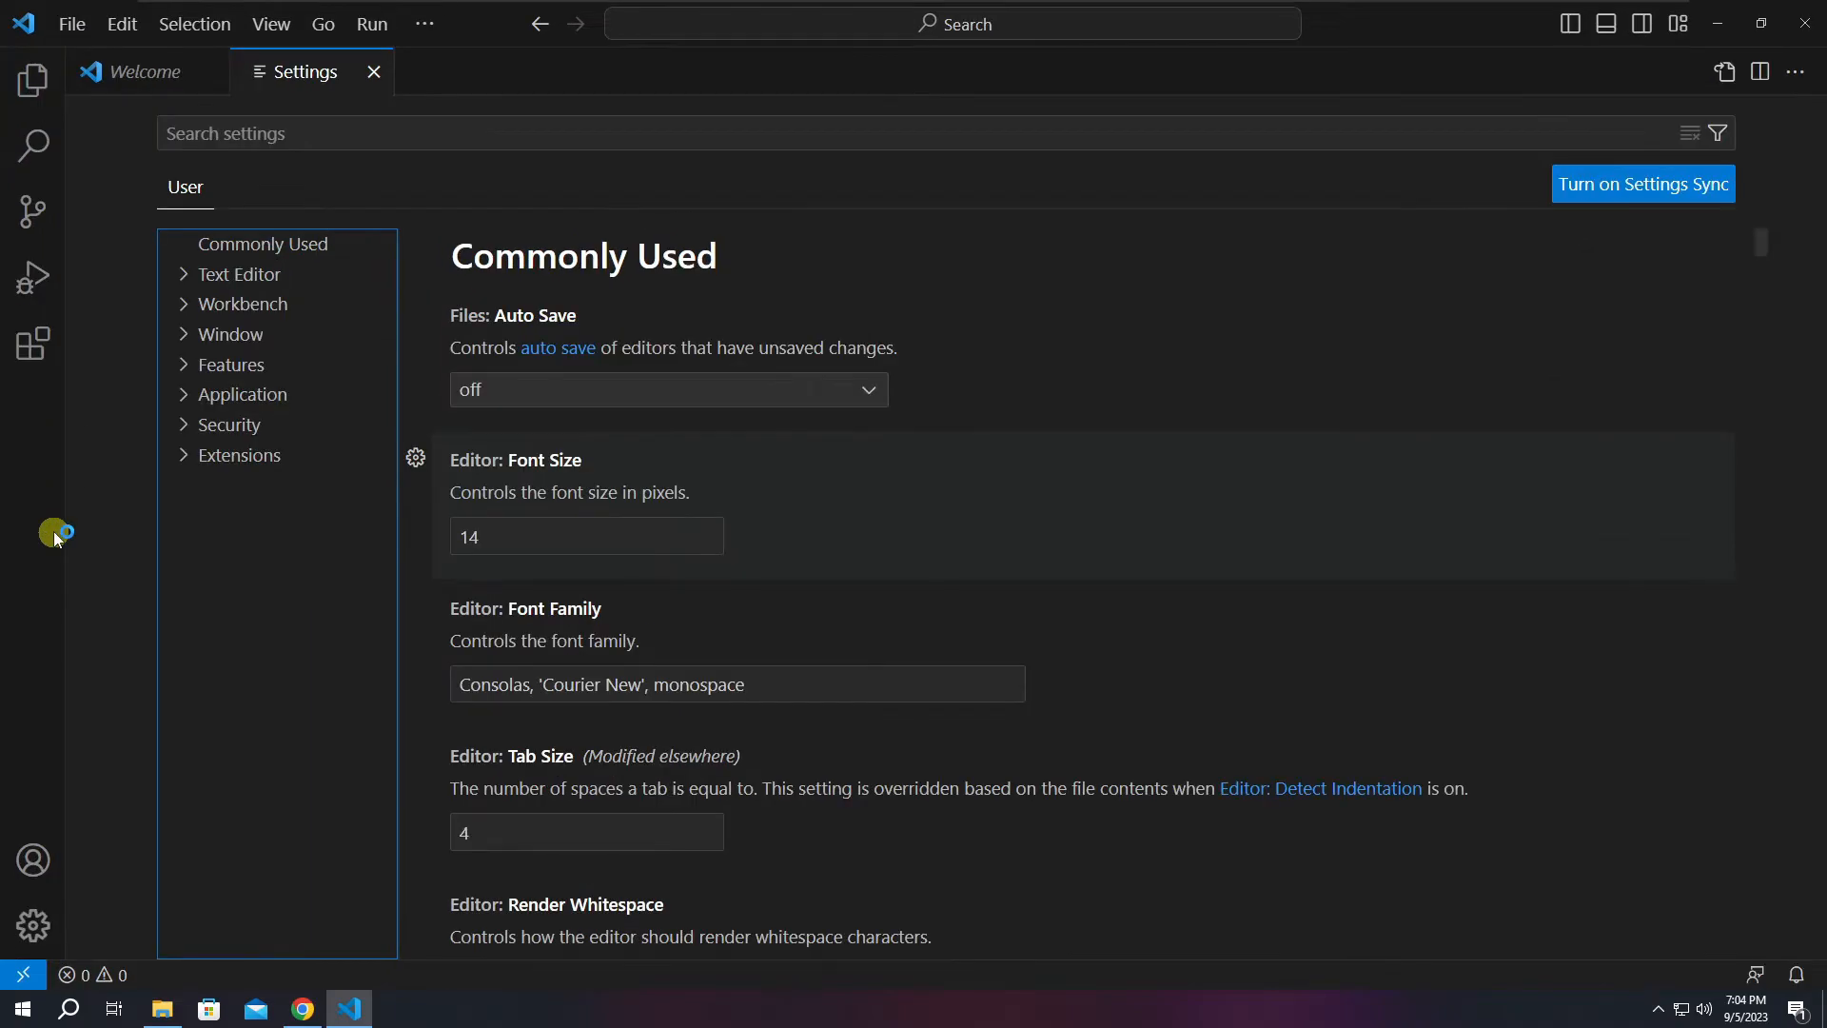
{"action": "key", "text": "ctrl+minus"}
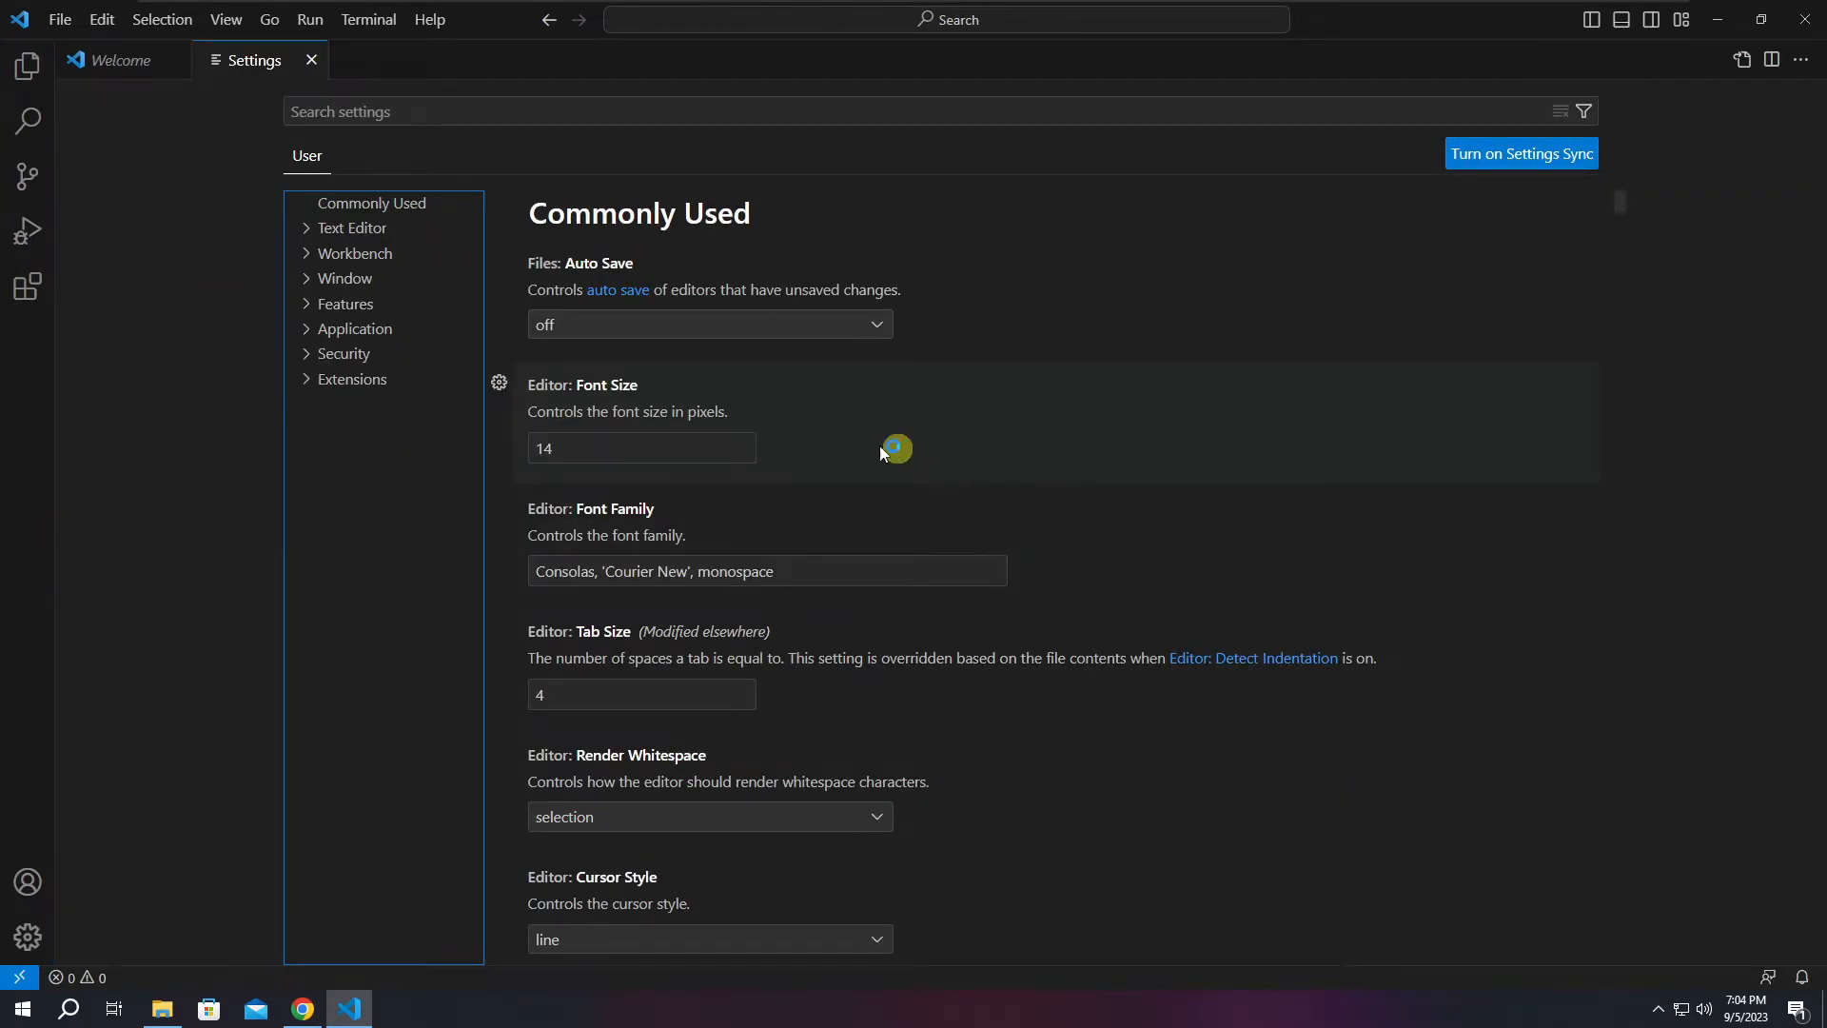
Set the editor font size to 15 in the commonly used settings.
{"action": "left_click", "coordinate": [598, 451]}
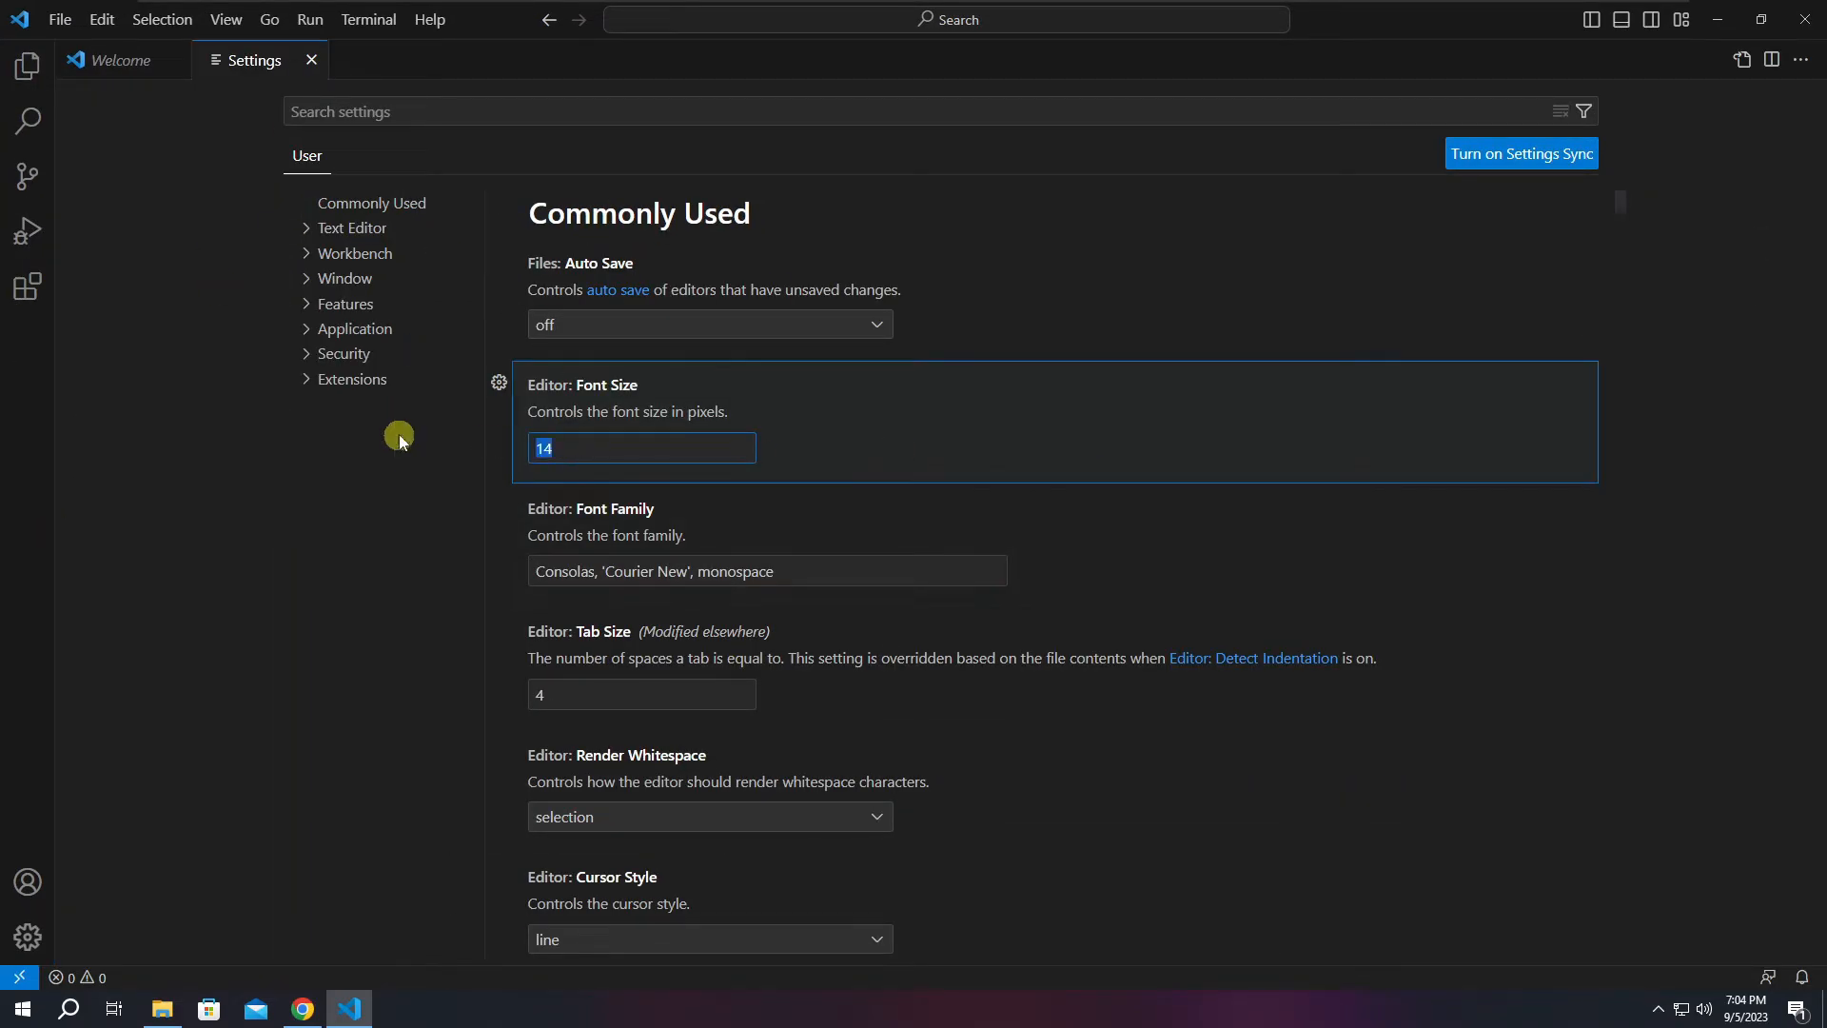
{"action": "left_click", "coordinate": [612, 451]}
{"action": "type", "text": "15"}
From the Welcome page, start opening a folder and create a new folder named website on the Desktop.
{"action": "left_click", "coordinate": [116, 63]}
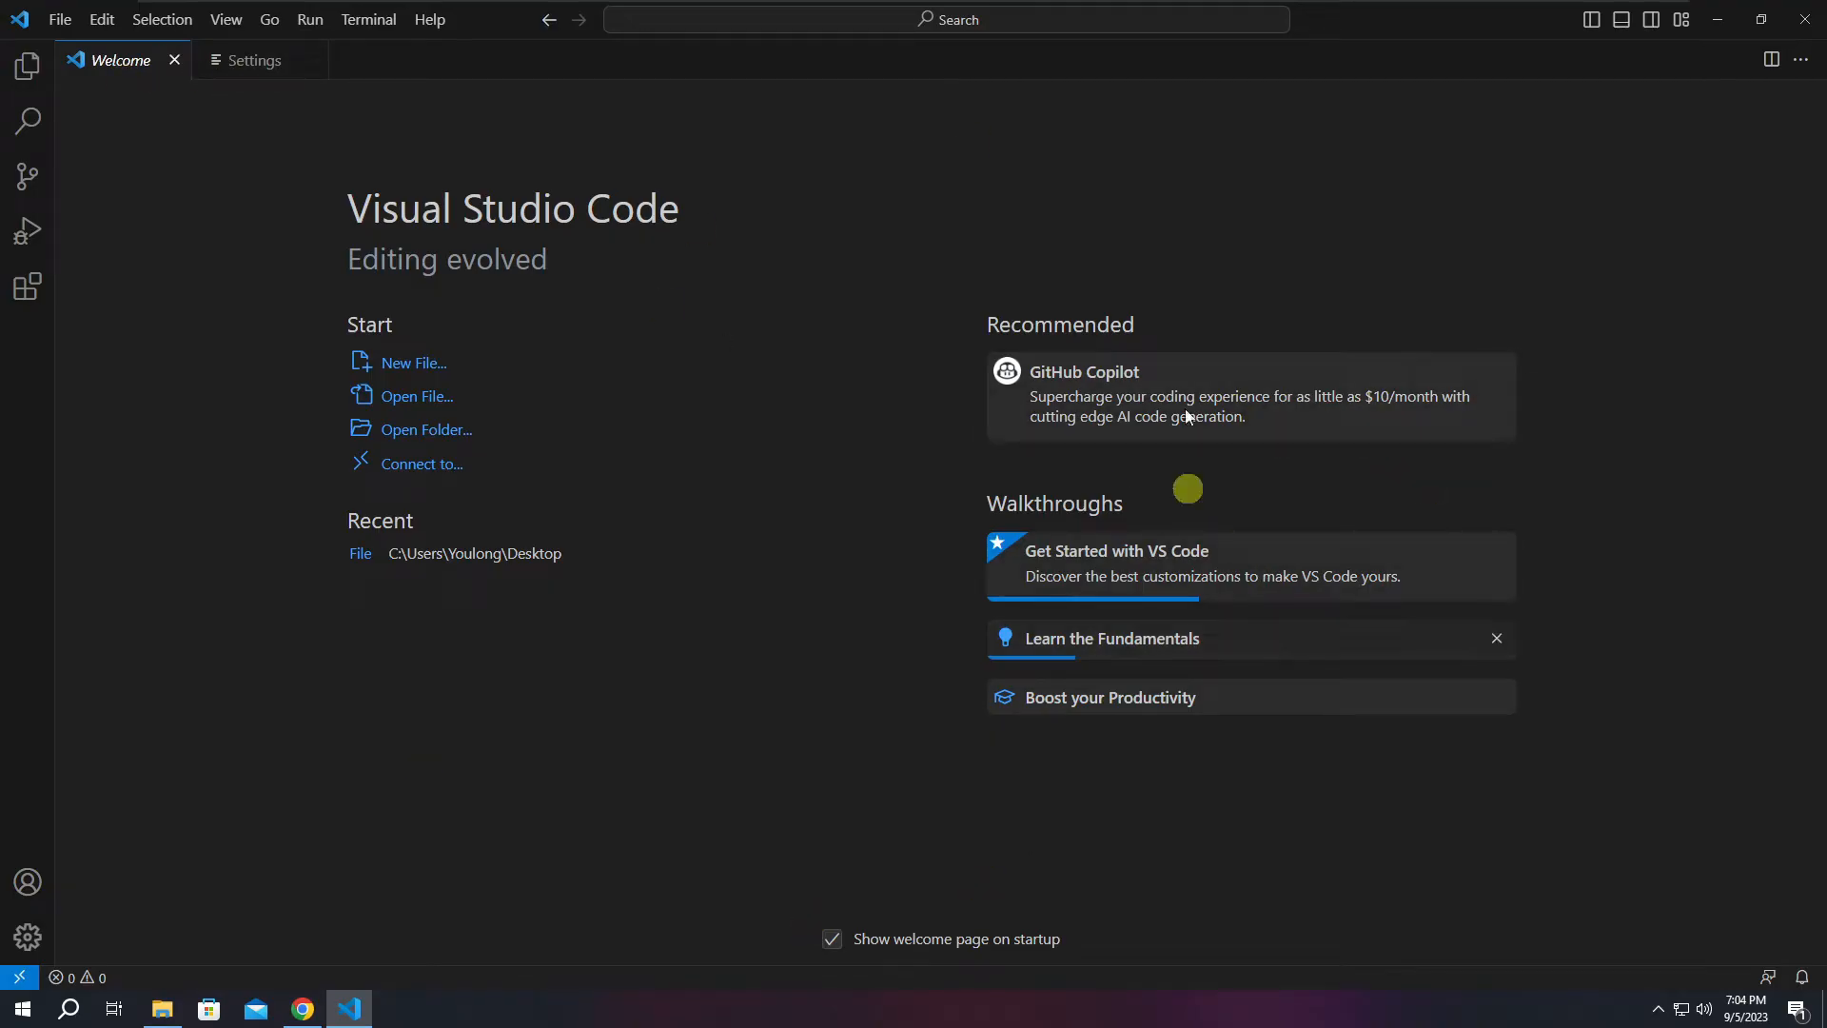
{"action": "left_click", "coordinate": [427, 431]}
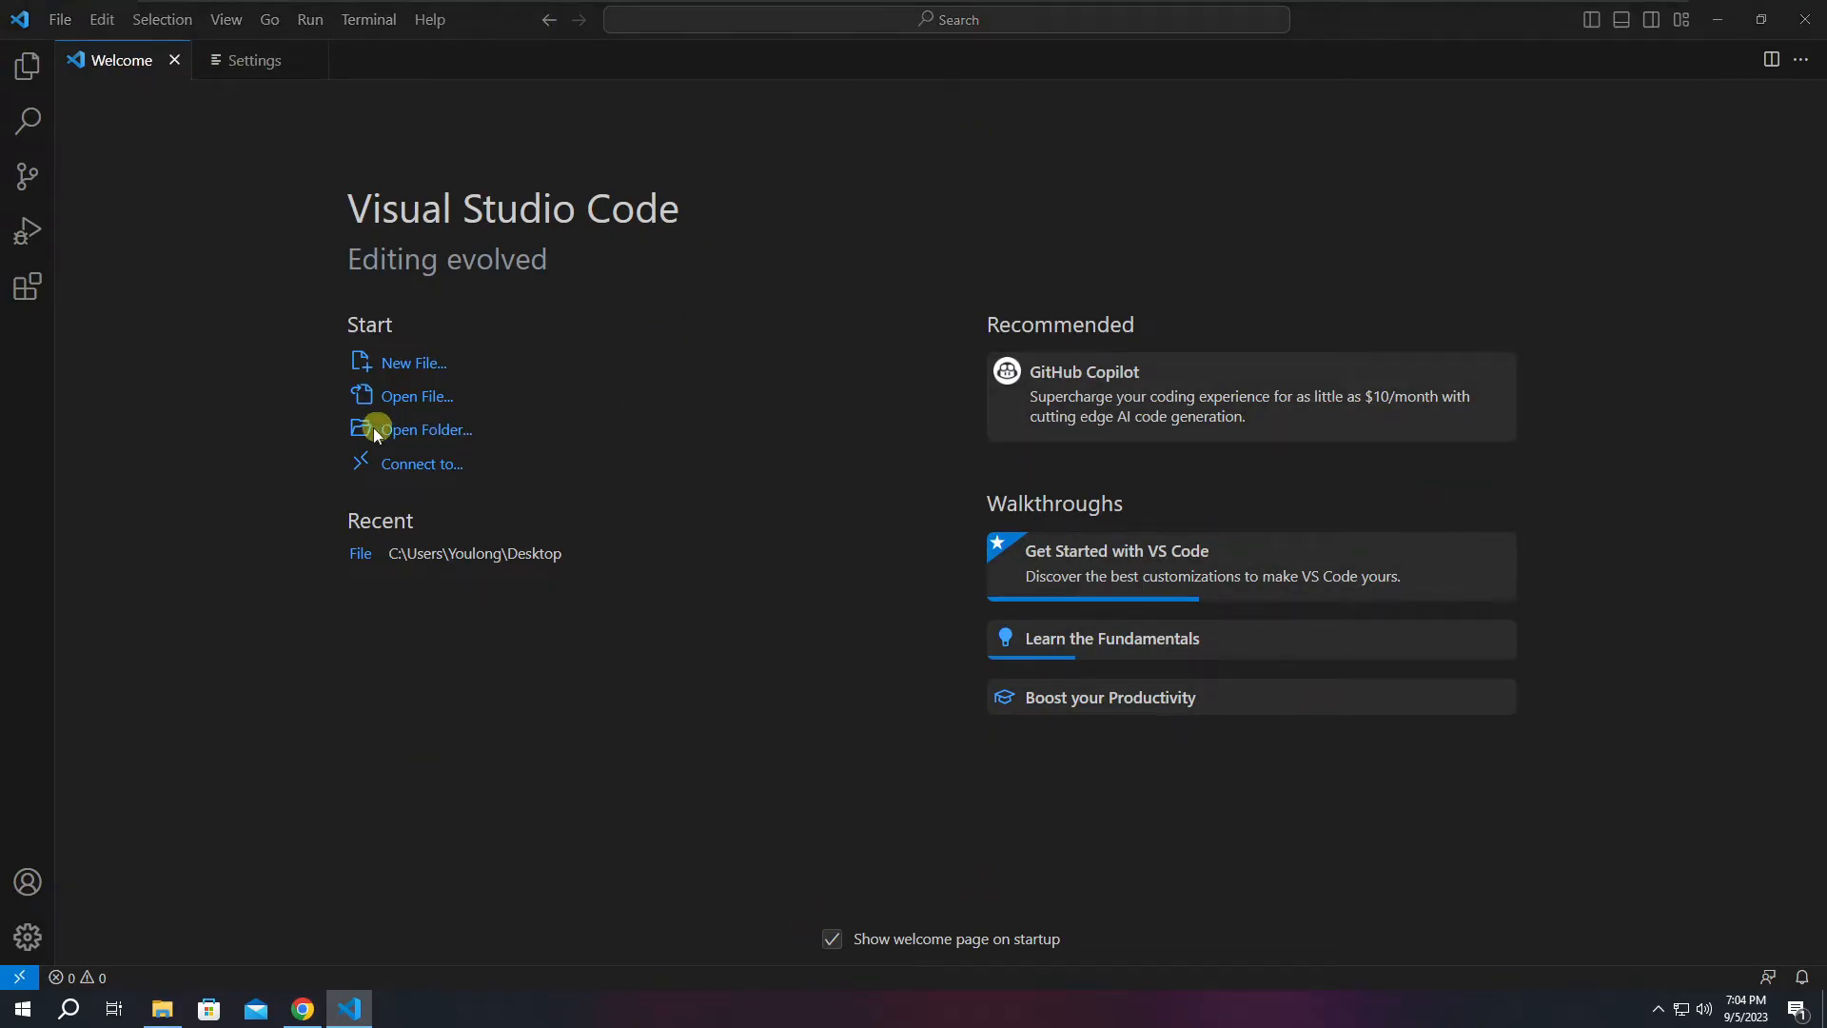
{"action": "left_click_drag", "start_coordinate": [373, 23], "coordinate": [811, 122]}
{"action": "scroll", "coordinate": [509, 390], "scroll_direction": "down", "scroll_amount": 1}
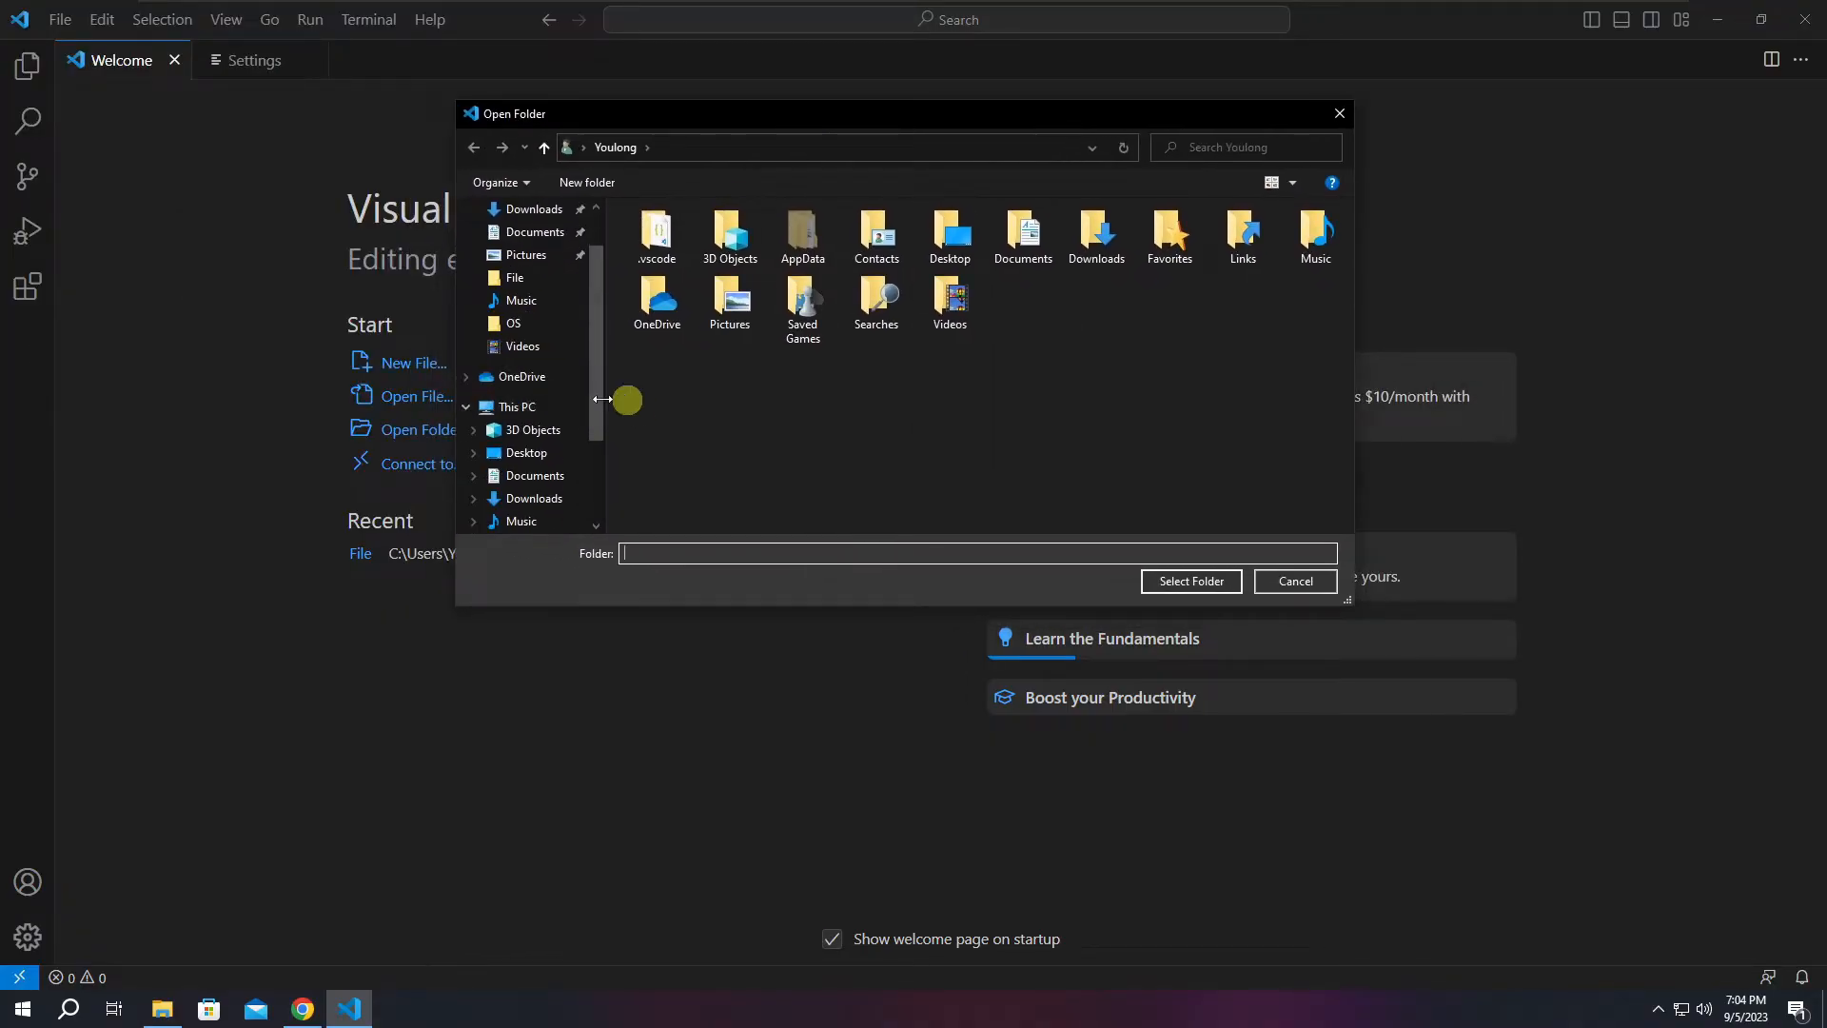
{"action": "left_click", "coordinate": [526, 453]}
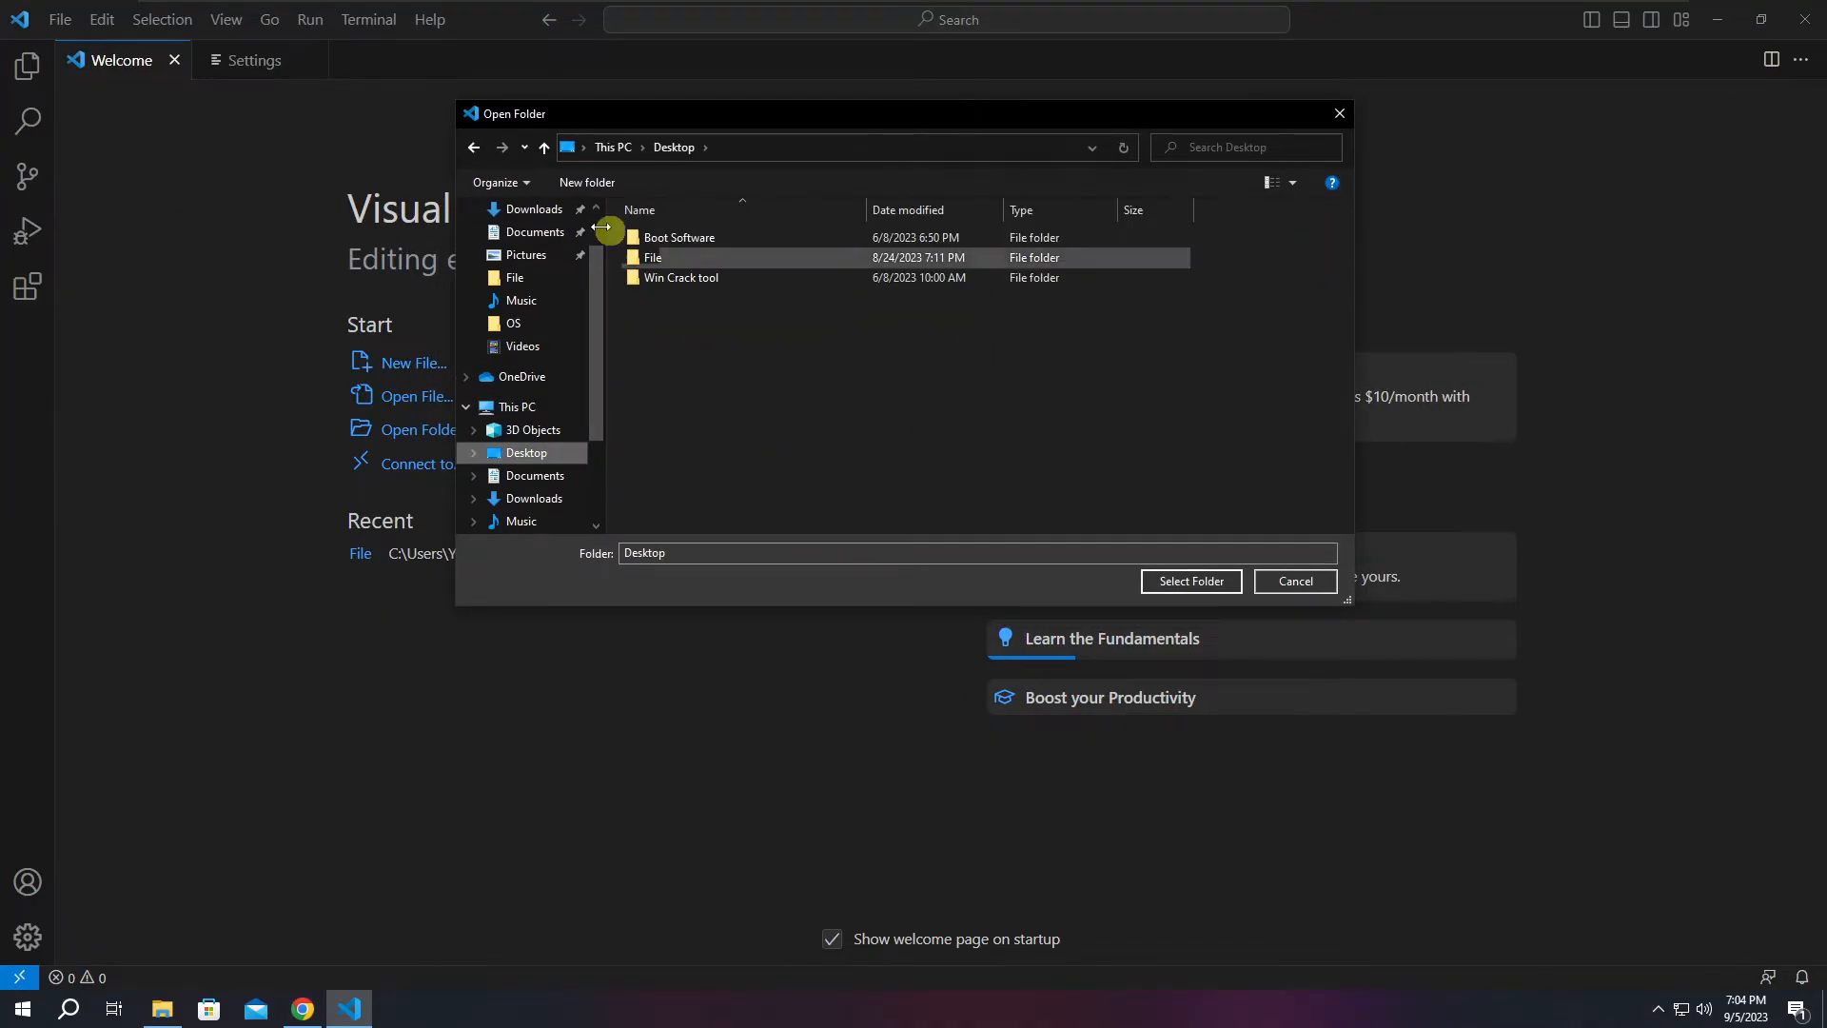
{"action": "left_click", "coordinate": [573, 182]}
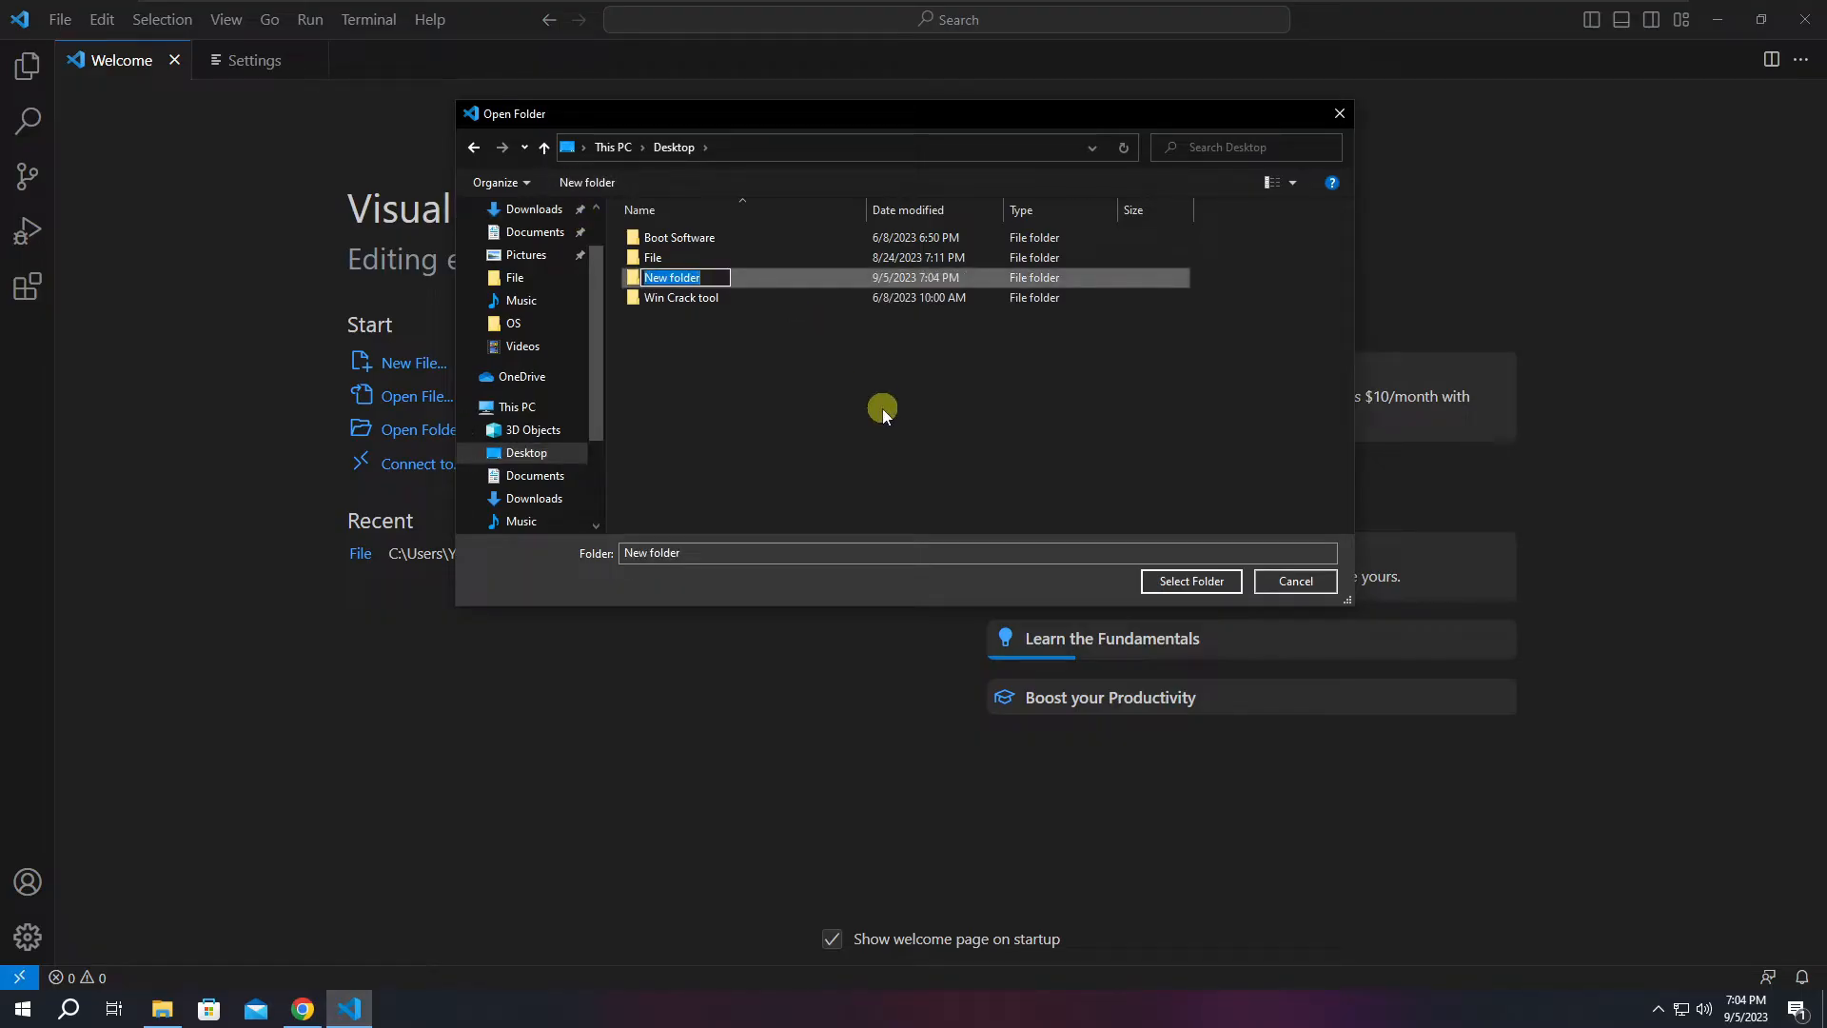
{"action": "type", "text": "website"}
Open the website folder as the workspace and trust its authors, including all files in the parent folder Desktop.
{"action": "left_click", "coordinate": [921, 277]}
{"action": "left_click", "coordinate": [1204, 583]}
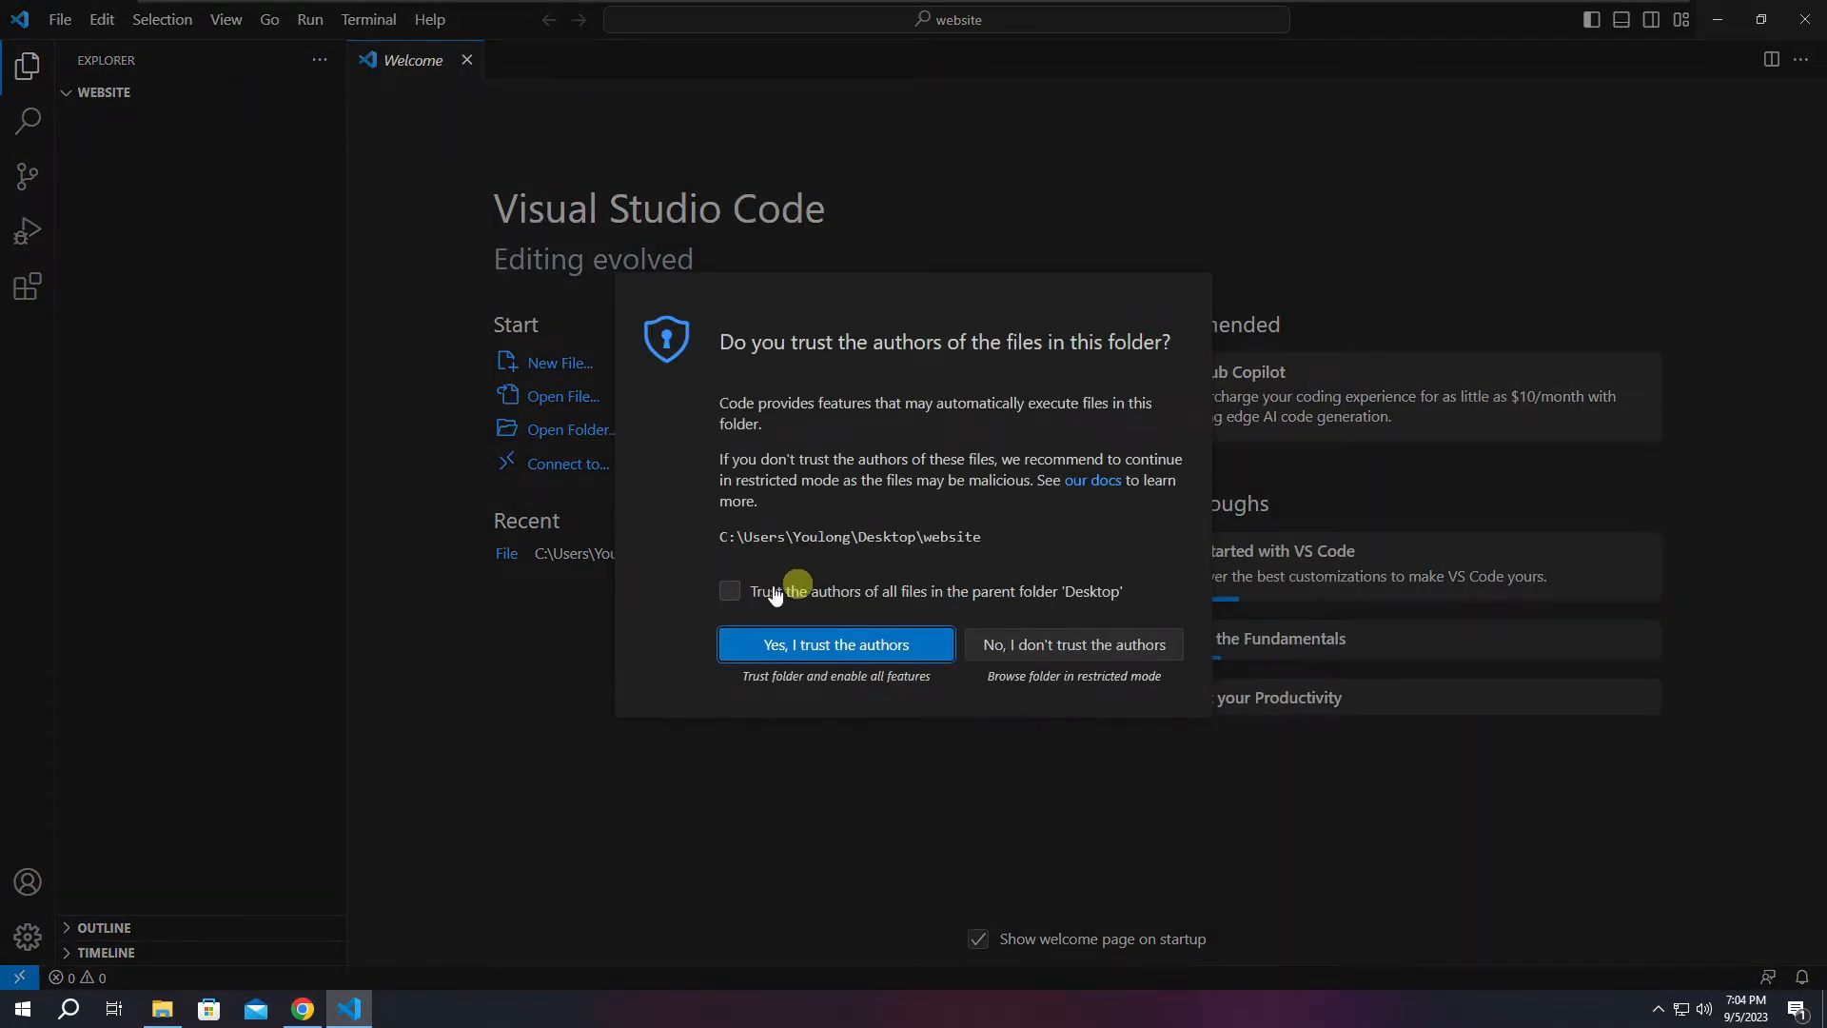
{"action": "left_click", "coordinate": [728, 591]}
{"action": "left_click", "coordinate": [817, 647]}
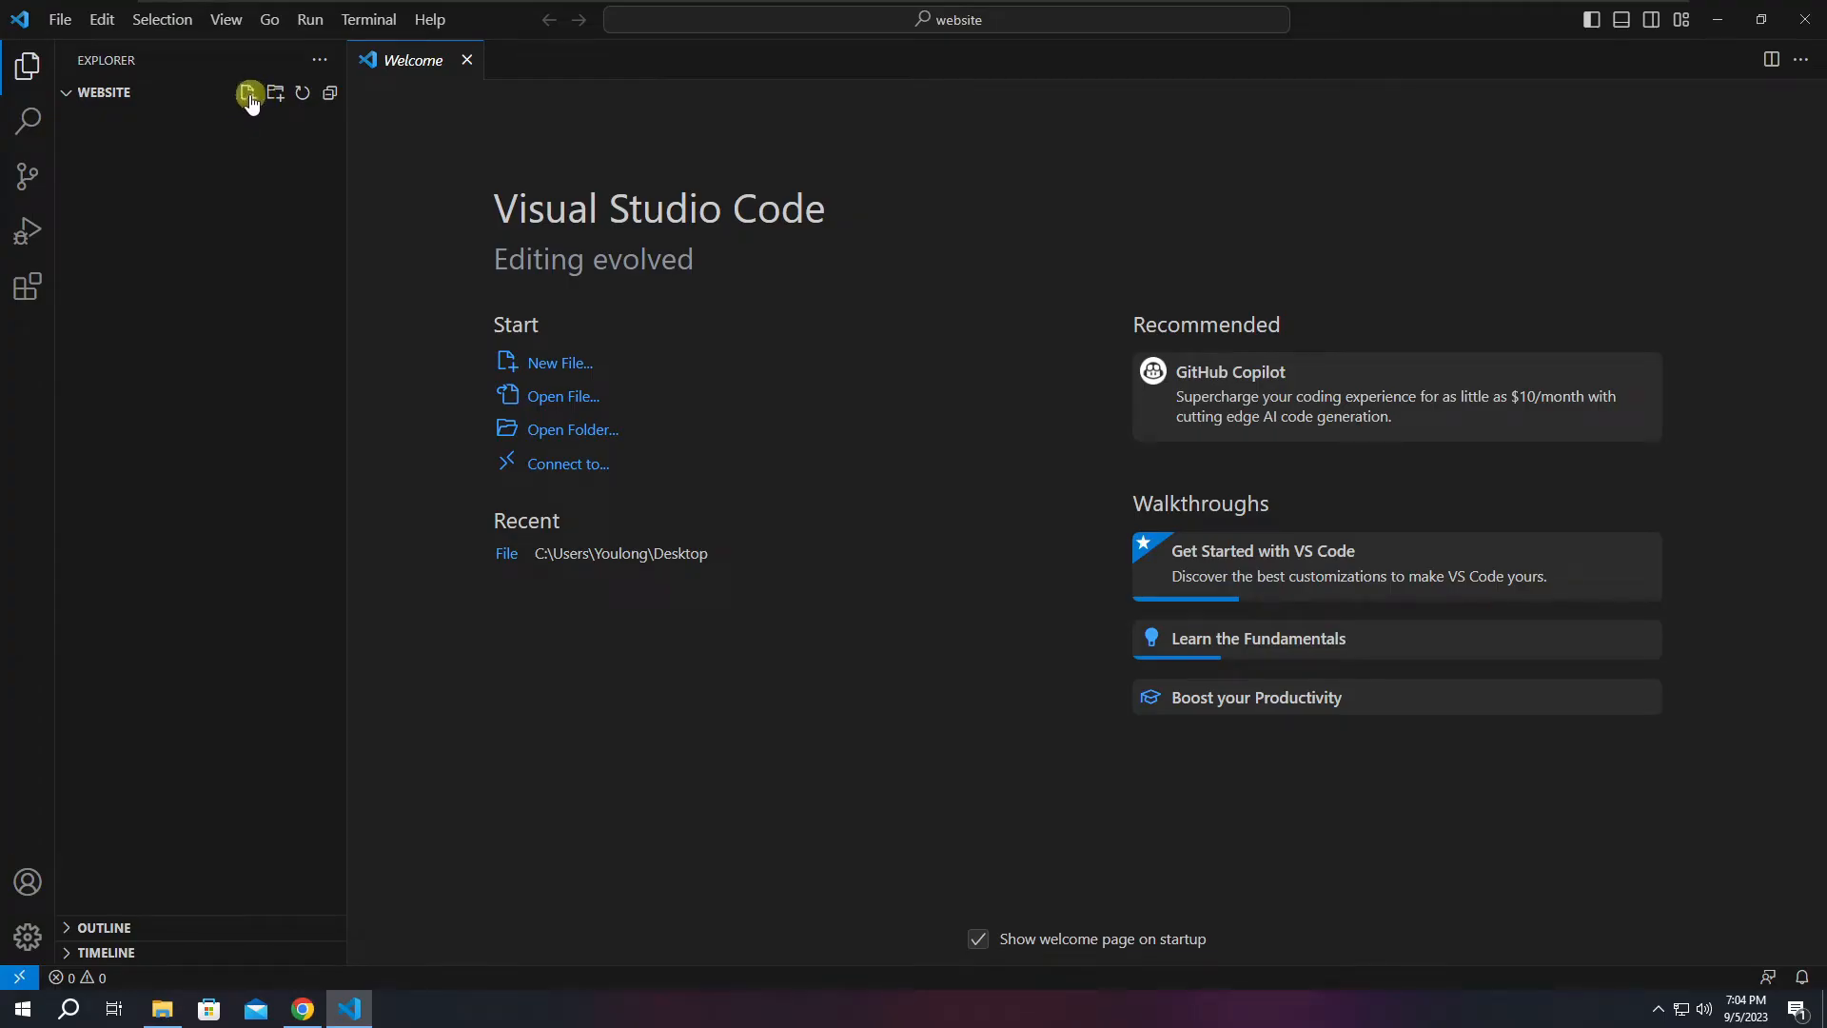
Create a new file named index.html in the website folder.
{"action": "left_click", "coordinate": [247, 95]}
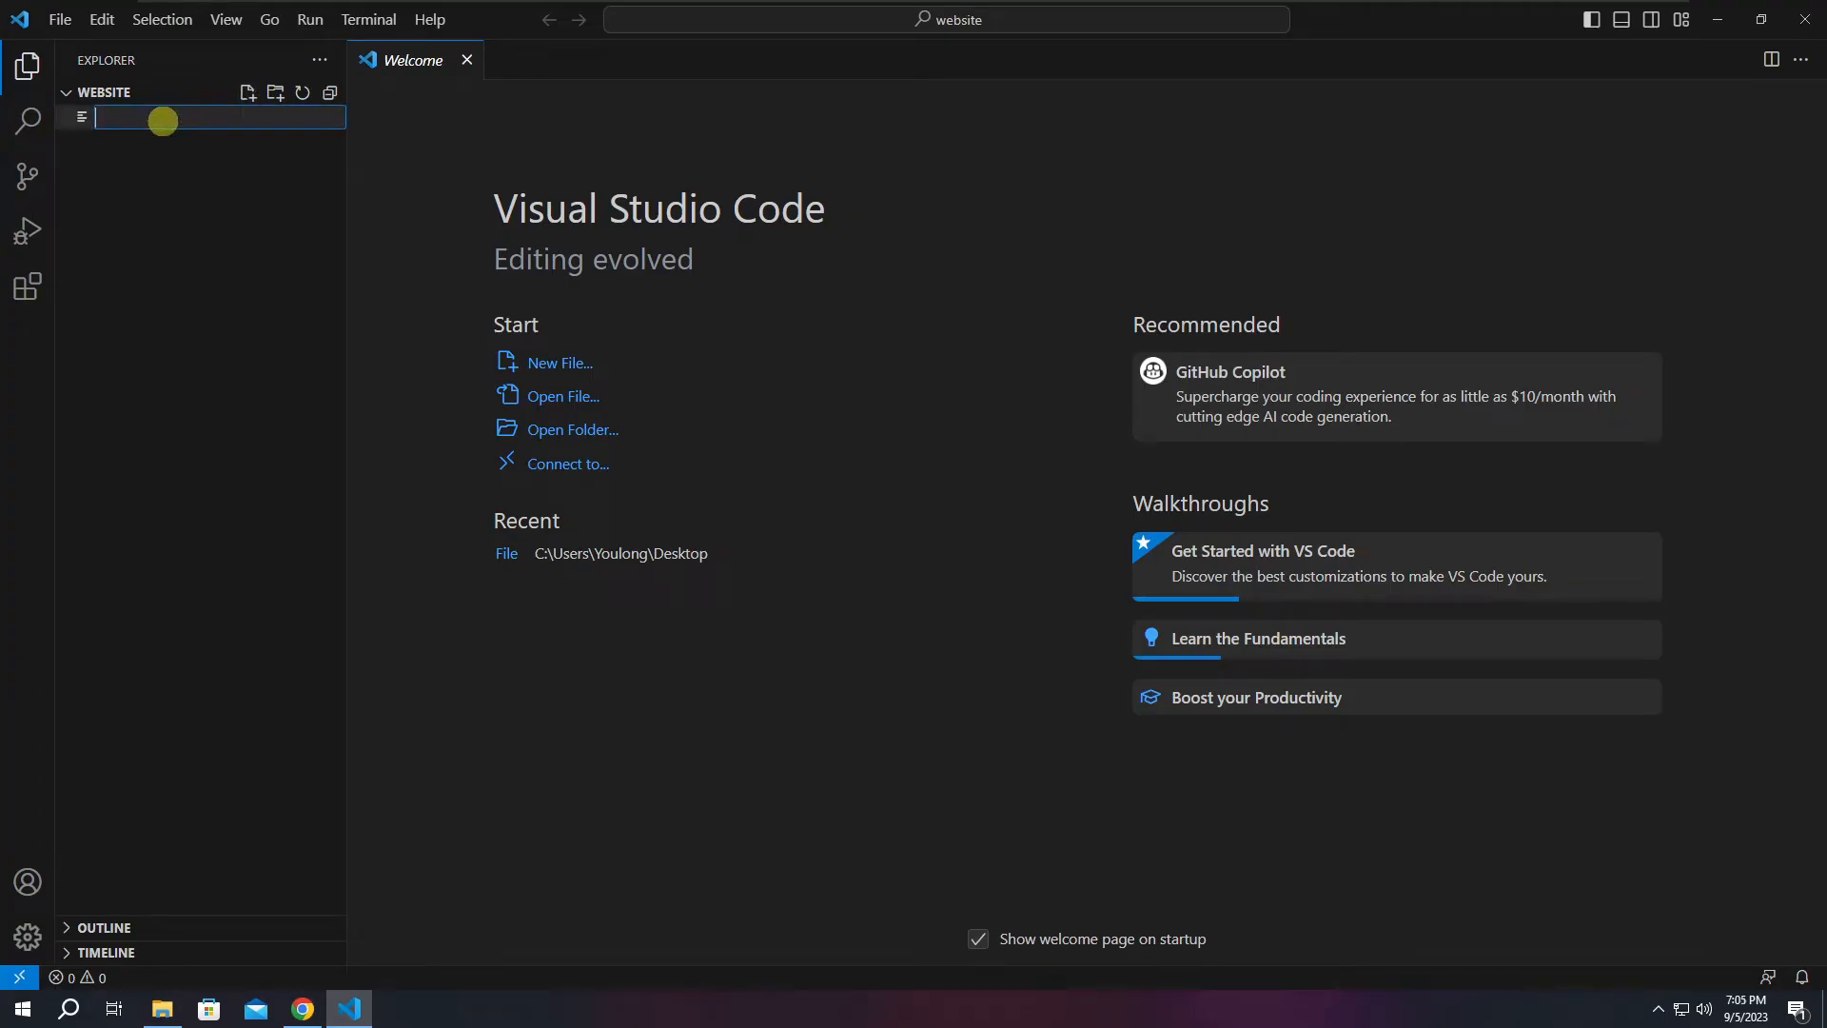
{"action": "type", "text": "index.html"}
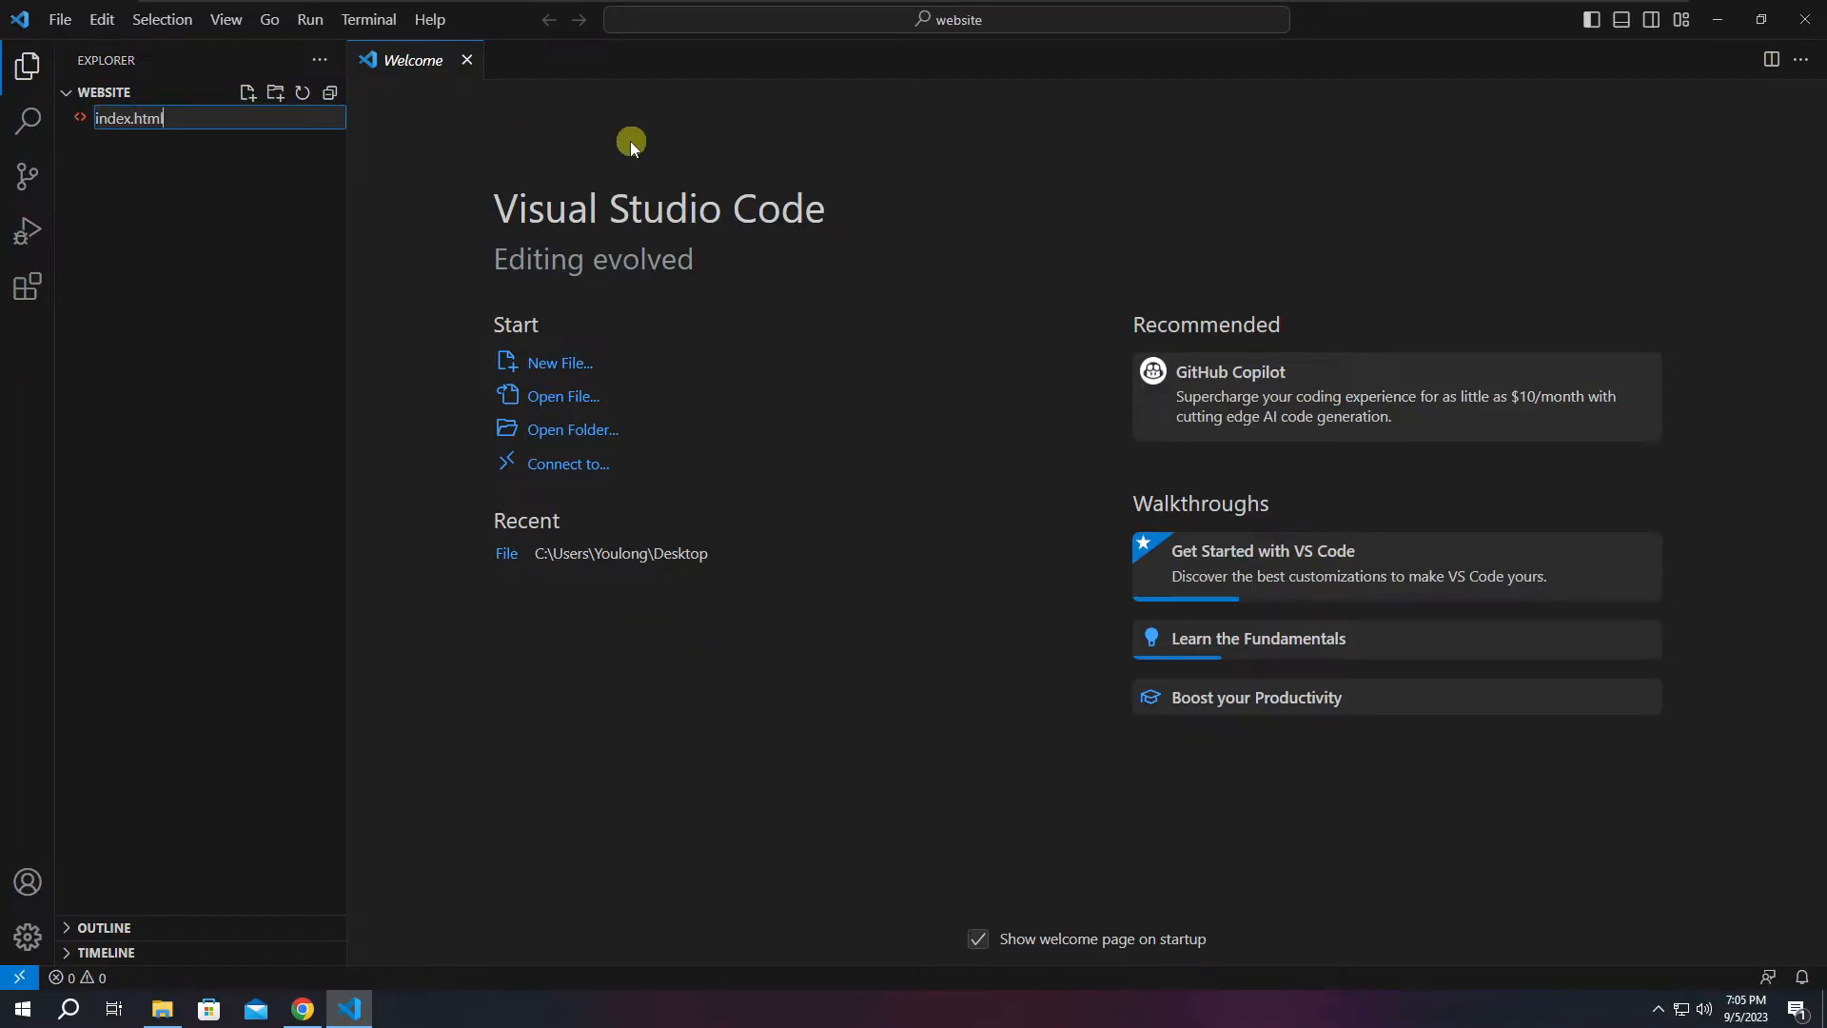
{"action": "key", "text": "Return"}
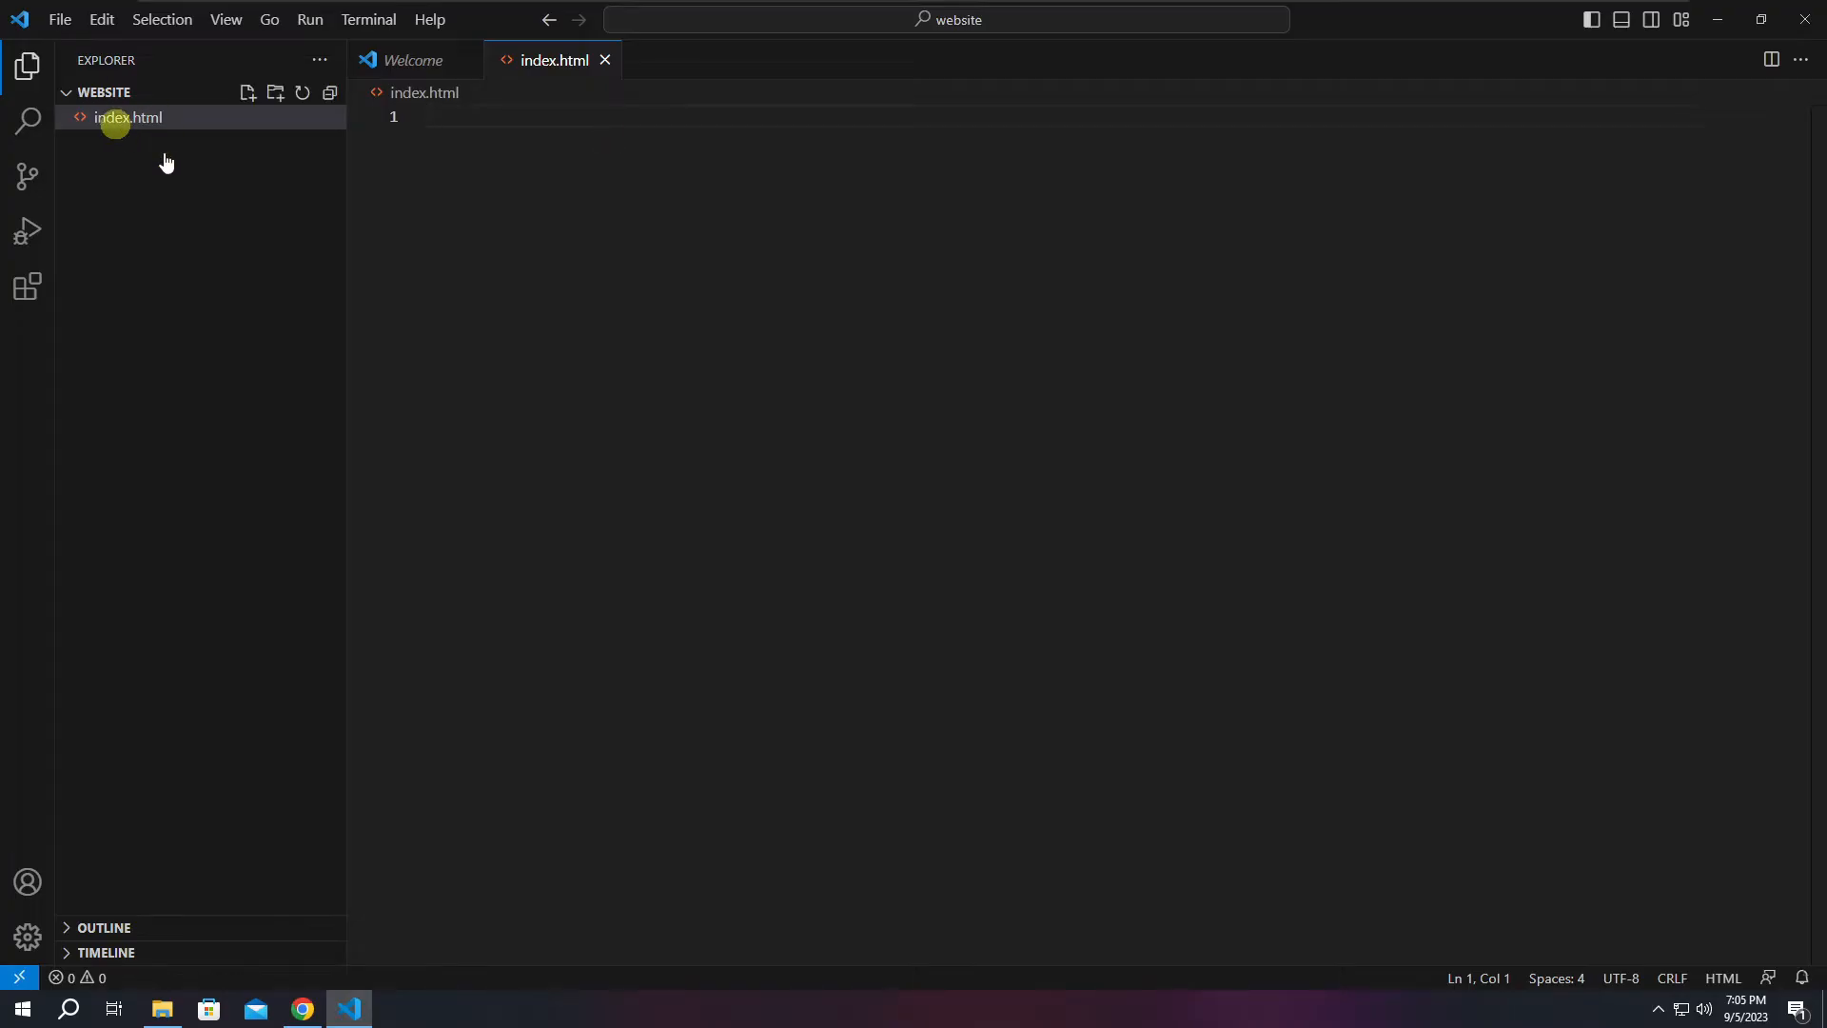
{"action": "left_click", "coordinate": [209, 232]}
{"action": "left_click", "coordinate": [198, 120]}
Insert the HTML boilerplate into index.html by expanding the Emmet abbreviation "!".
{"action": "left_click", "coordinate": [430, 134]}
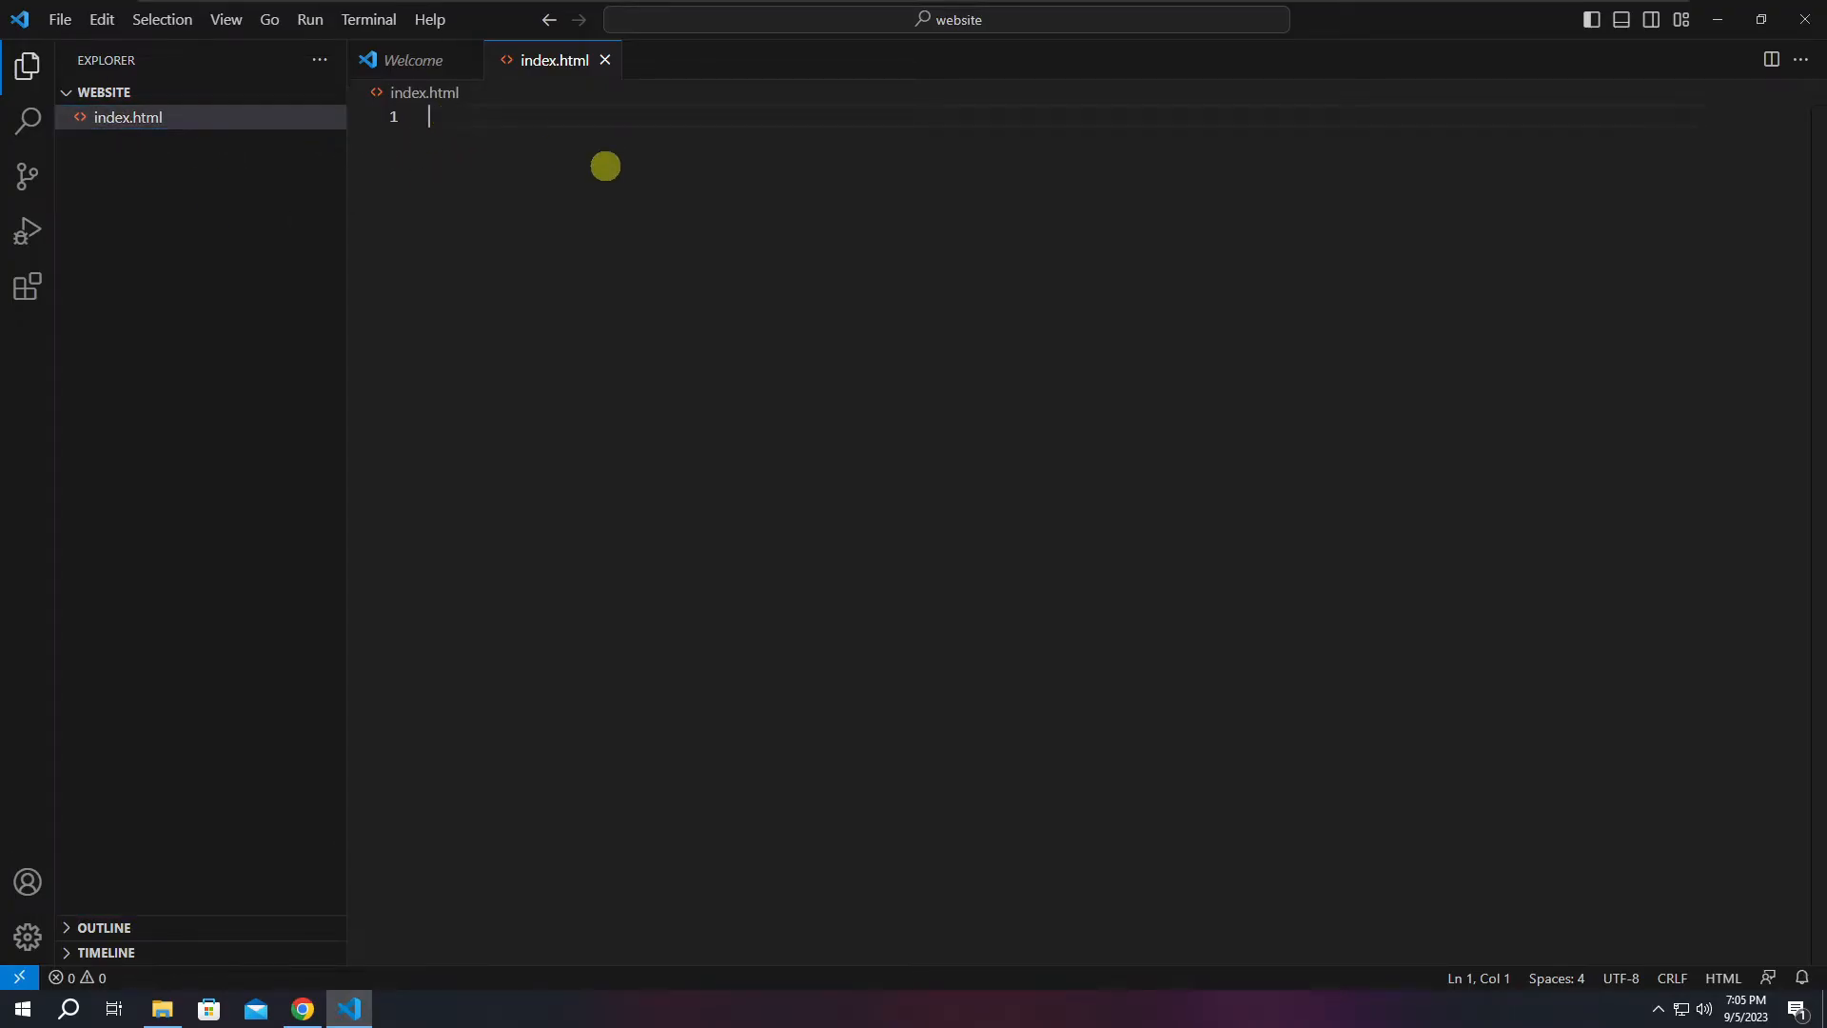
{"action": "type", "text": "!"}
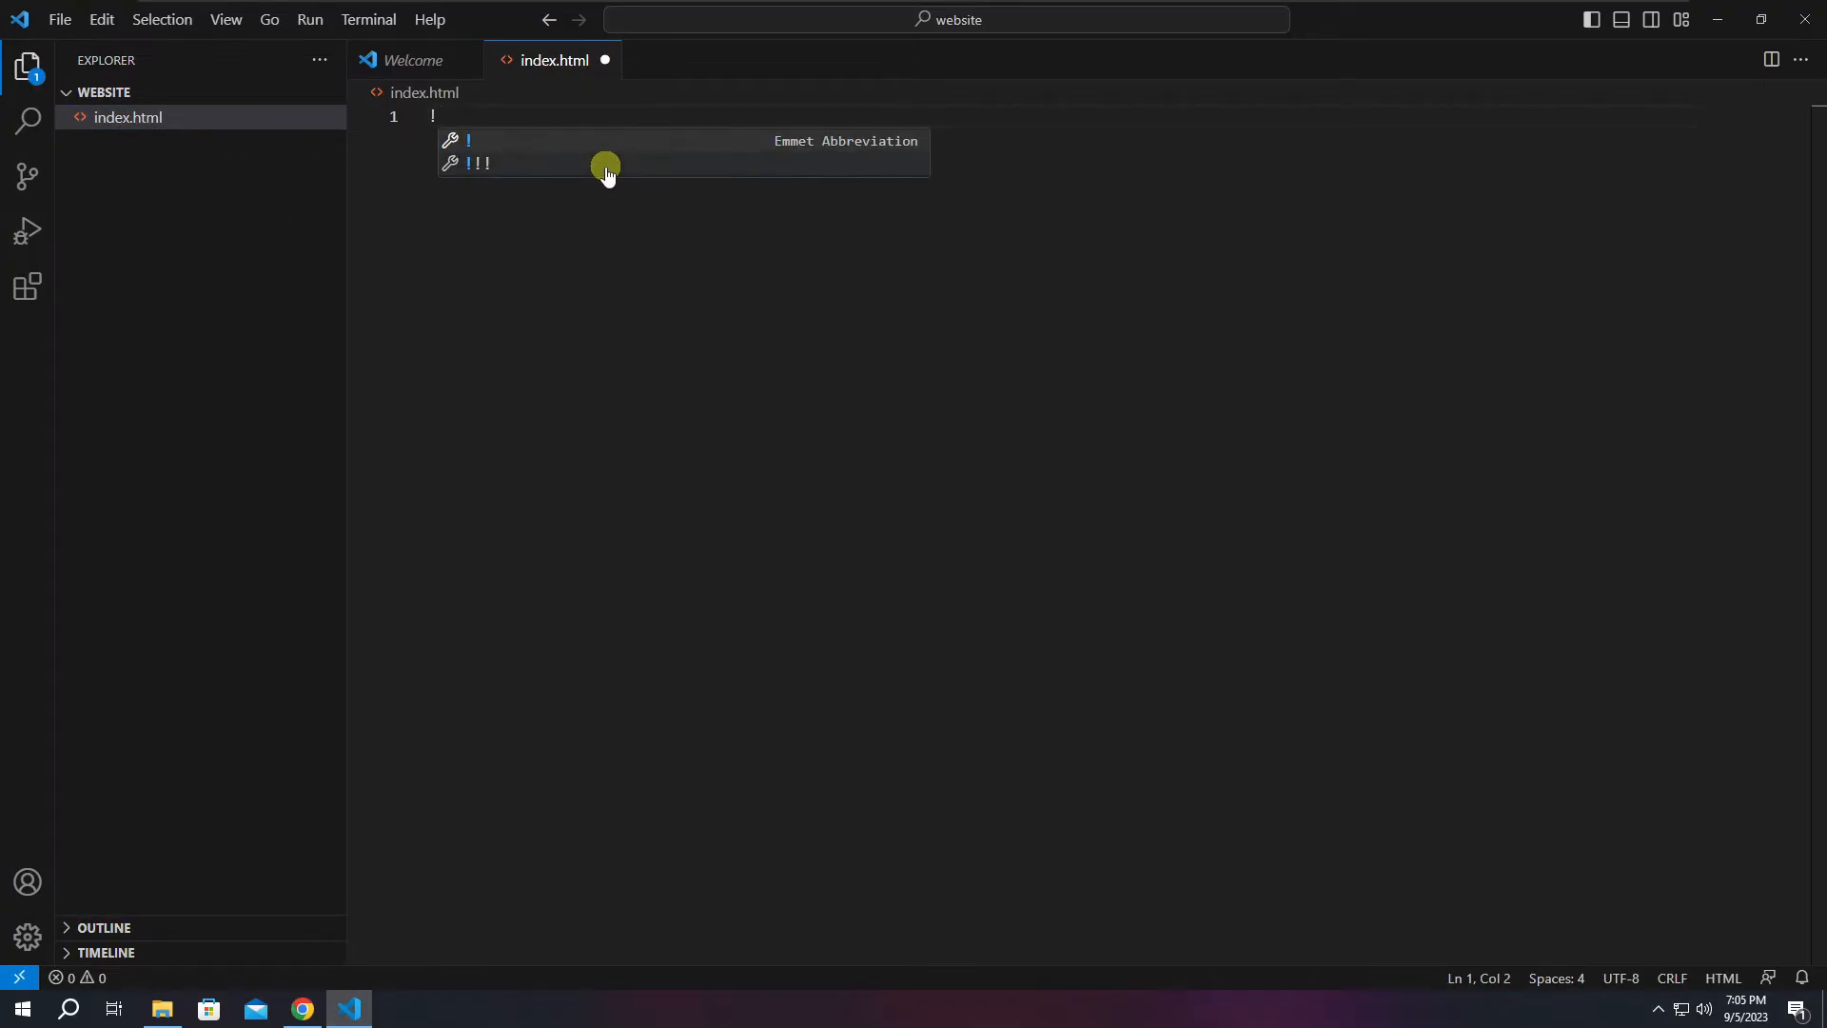
{"action": "key", "text": "Return"}
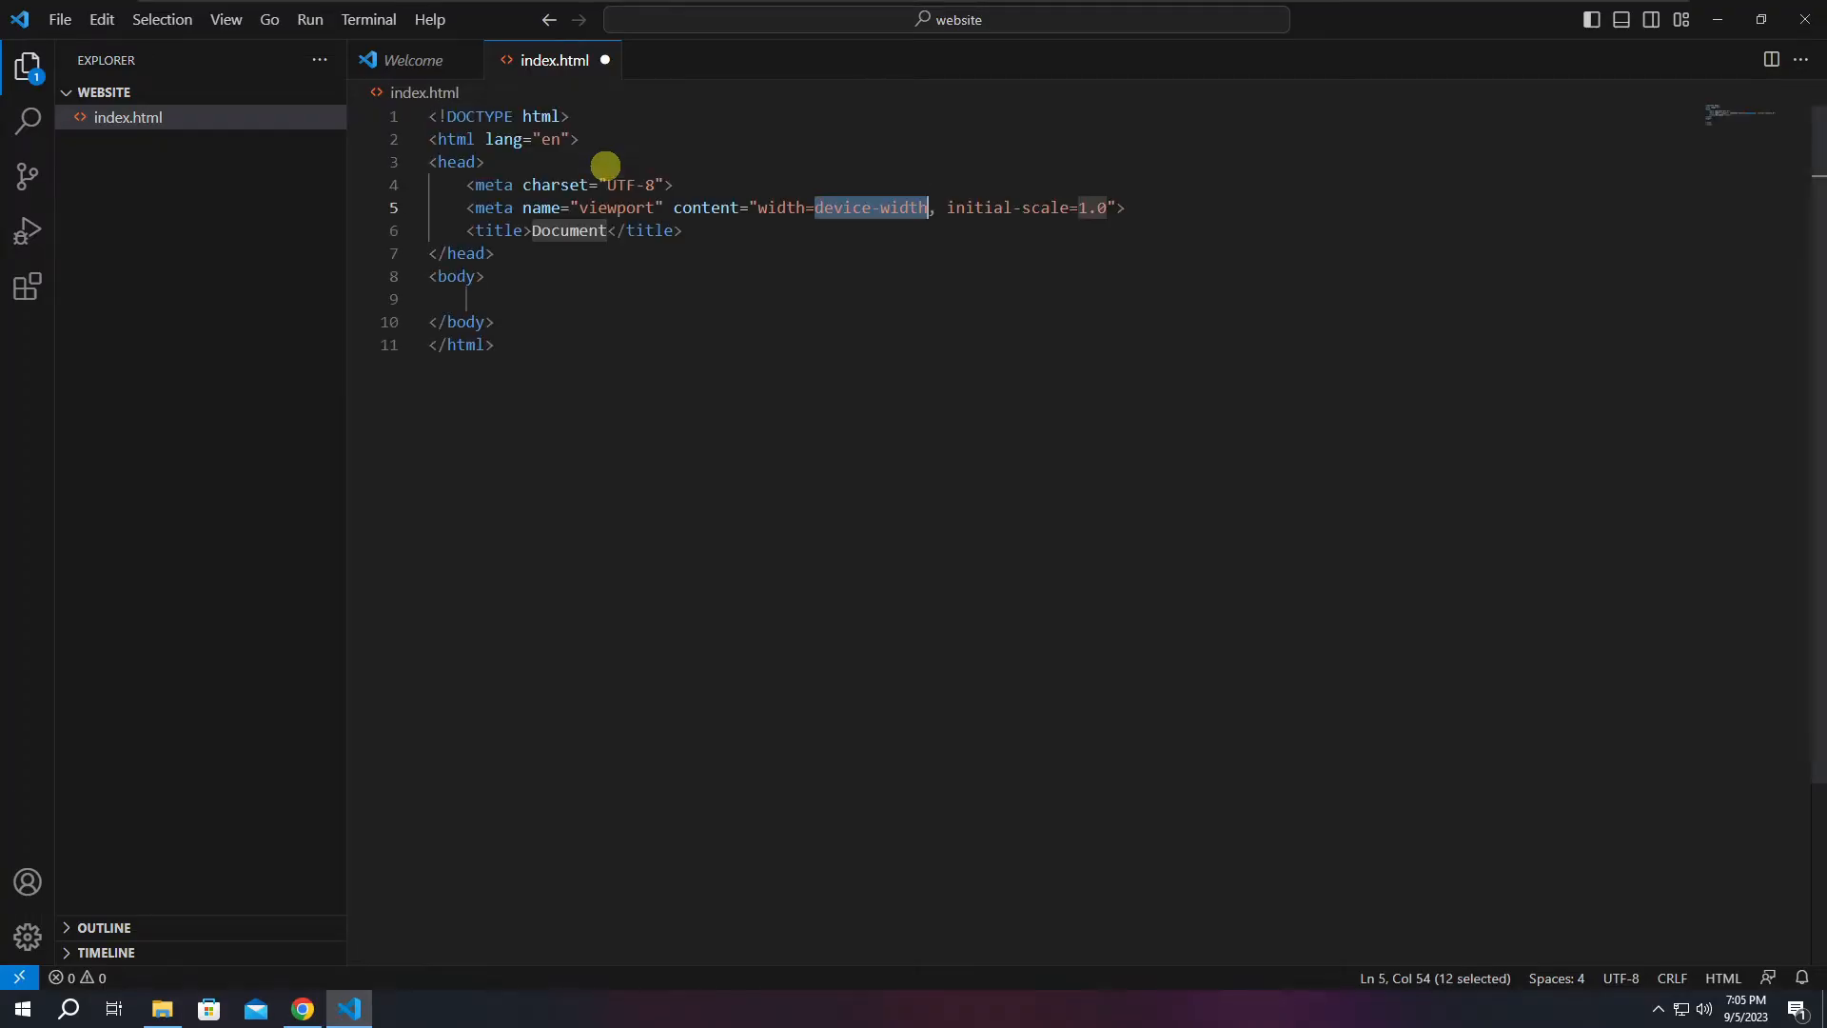
{"action": "left_click", "coordinate": [668, 348]}
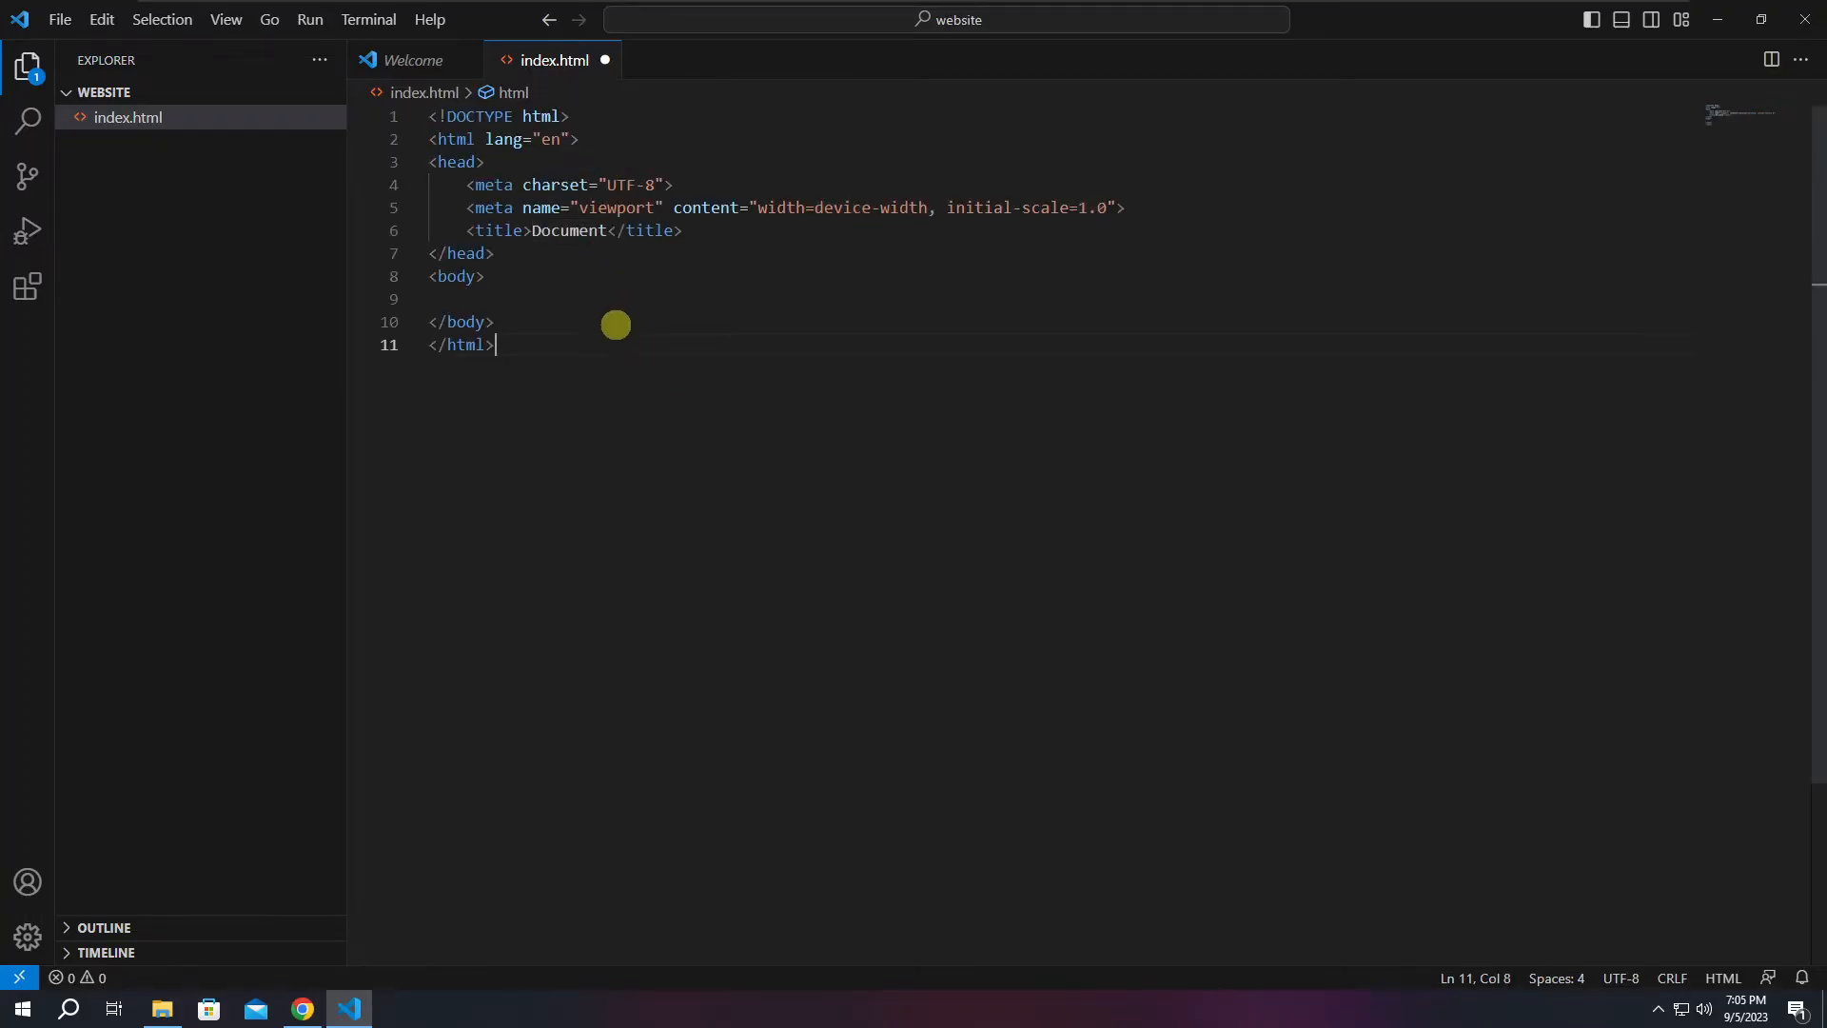
{"action": "left_click_drag", "start_coordinate": [1159, 202], "coordinate": [562, 207]}
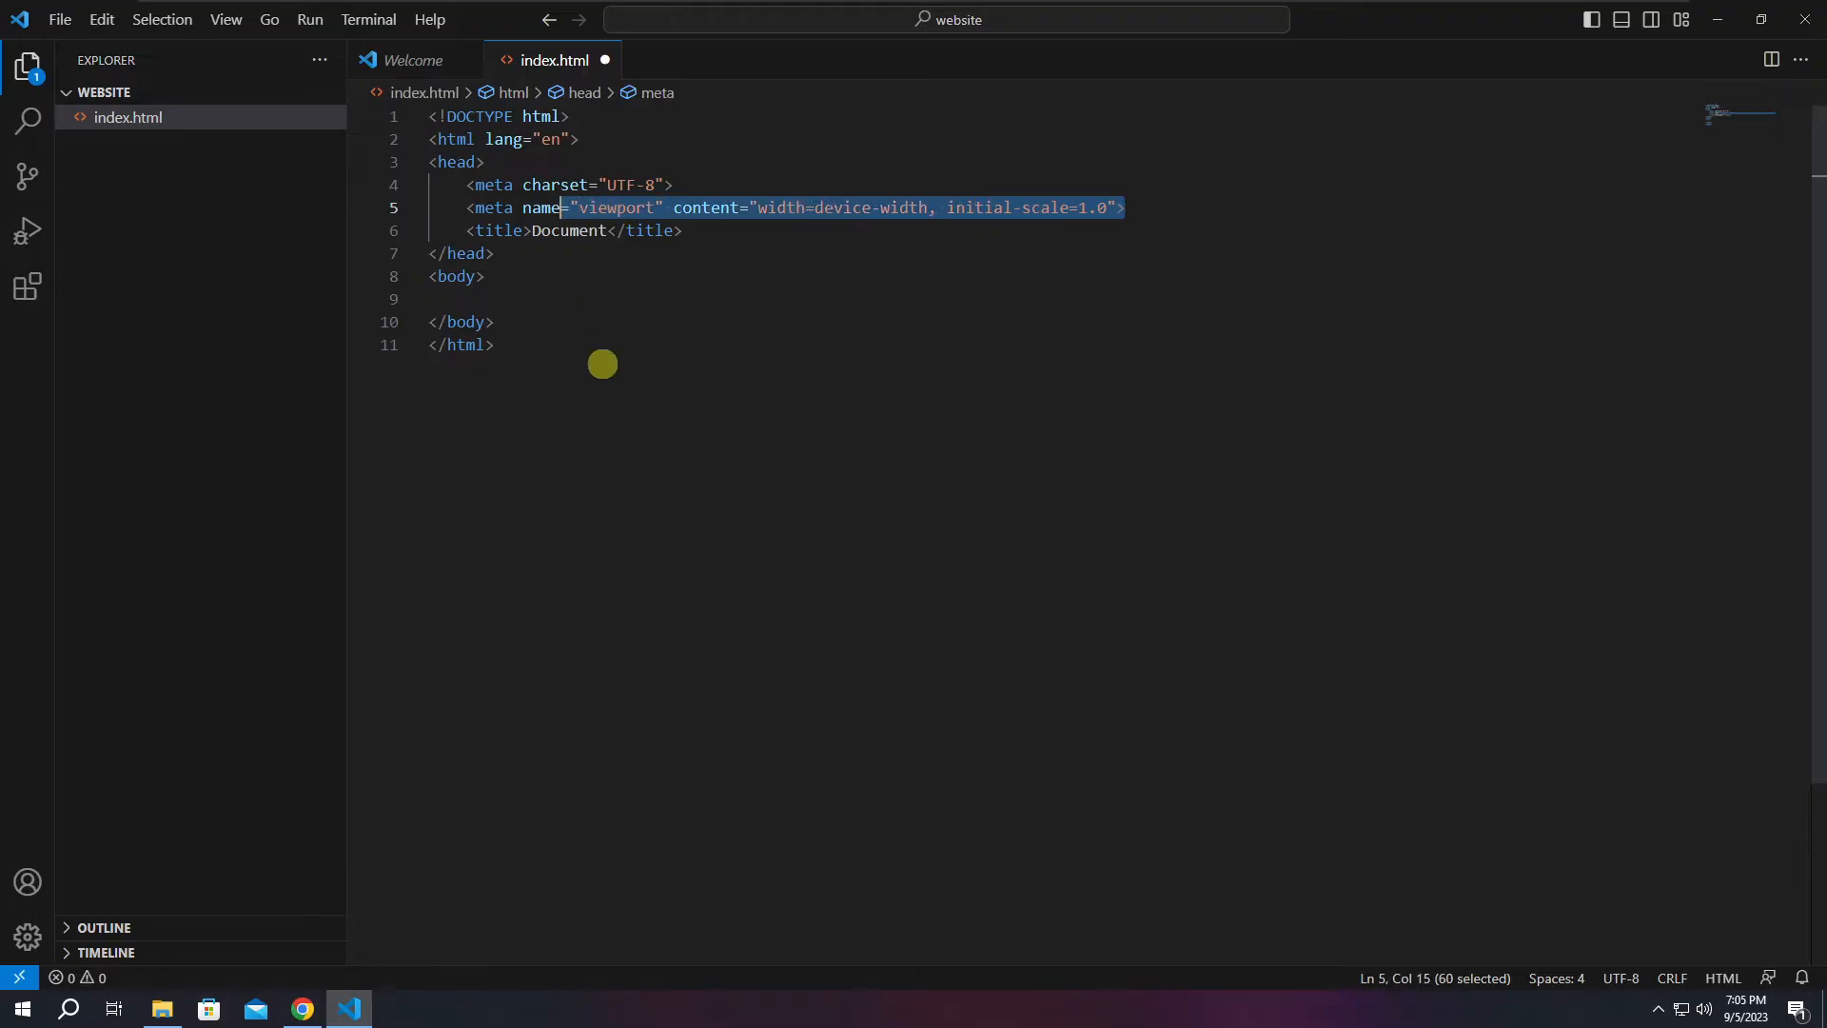
Open the user settings and set the editor font size to 17 pixels.
{"action": "left_click", "coordinate": [602, 364]}
{"action": "left_click", "coordinate": [27, 936]}
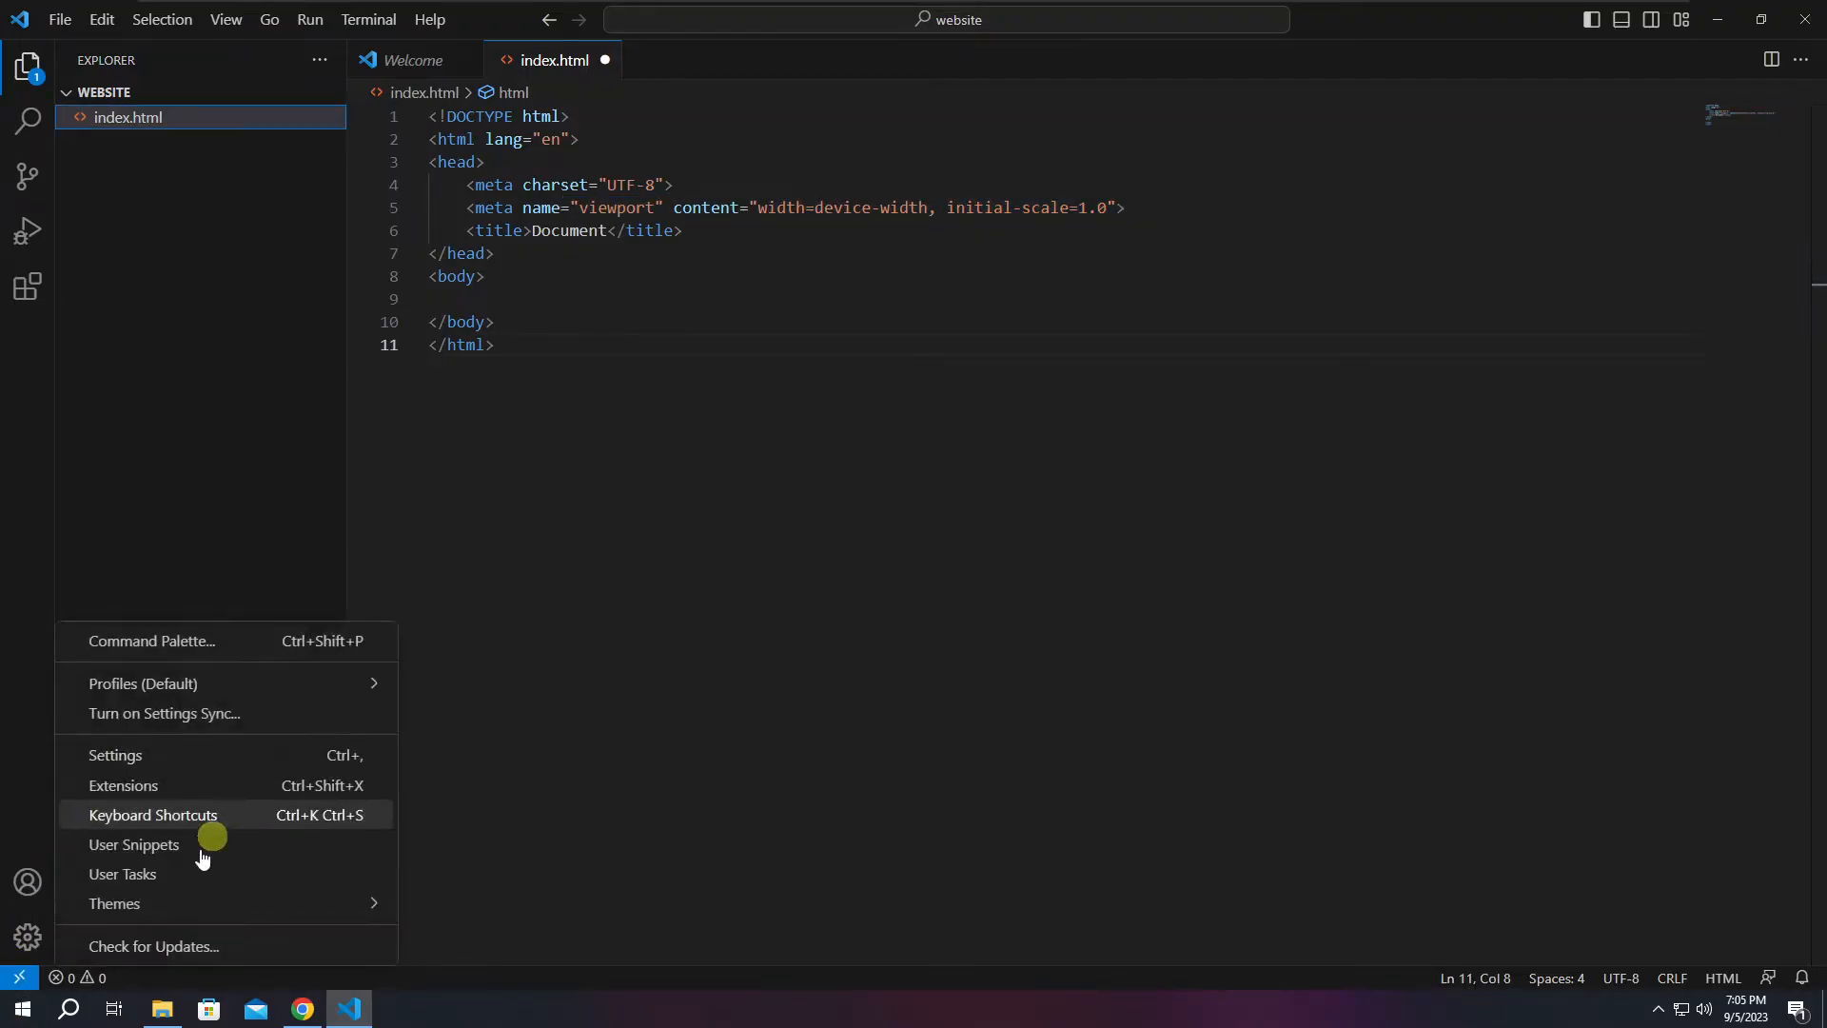
{"action": "left_click", "coordinate": [27, 936]}
{"action": "left_click", "coordinate": [28, 936]}
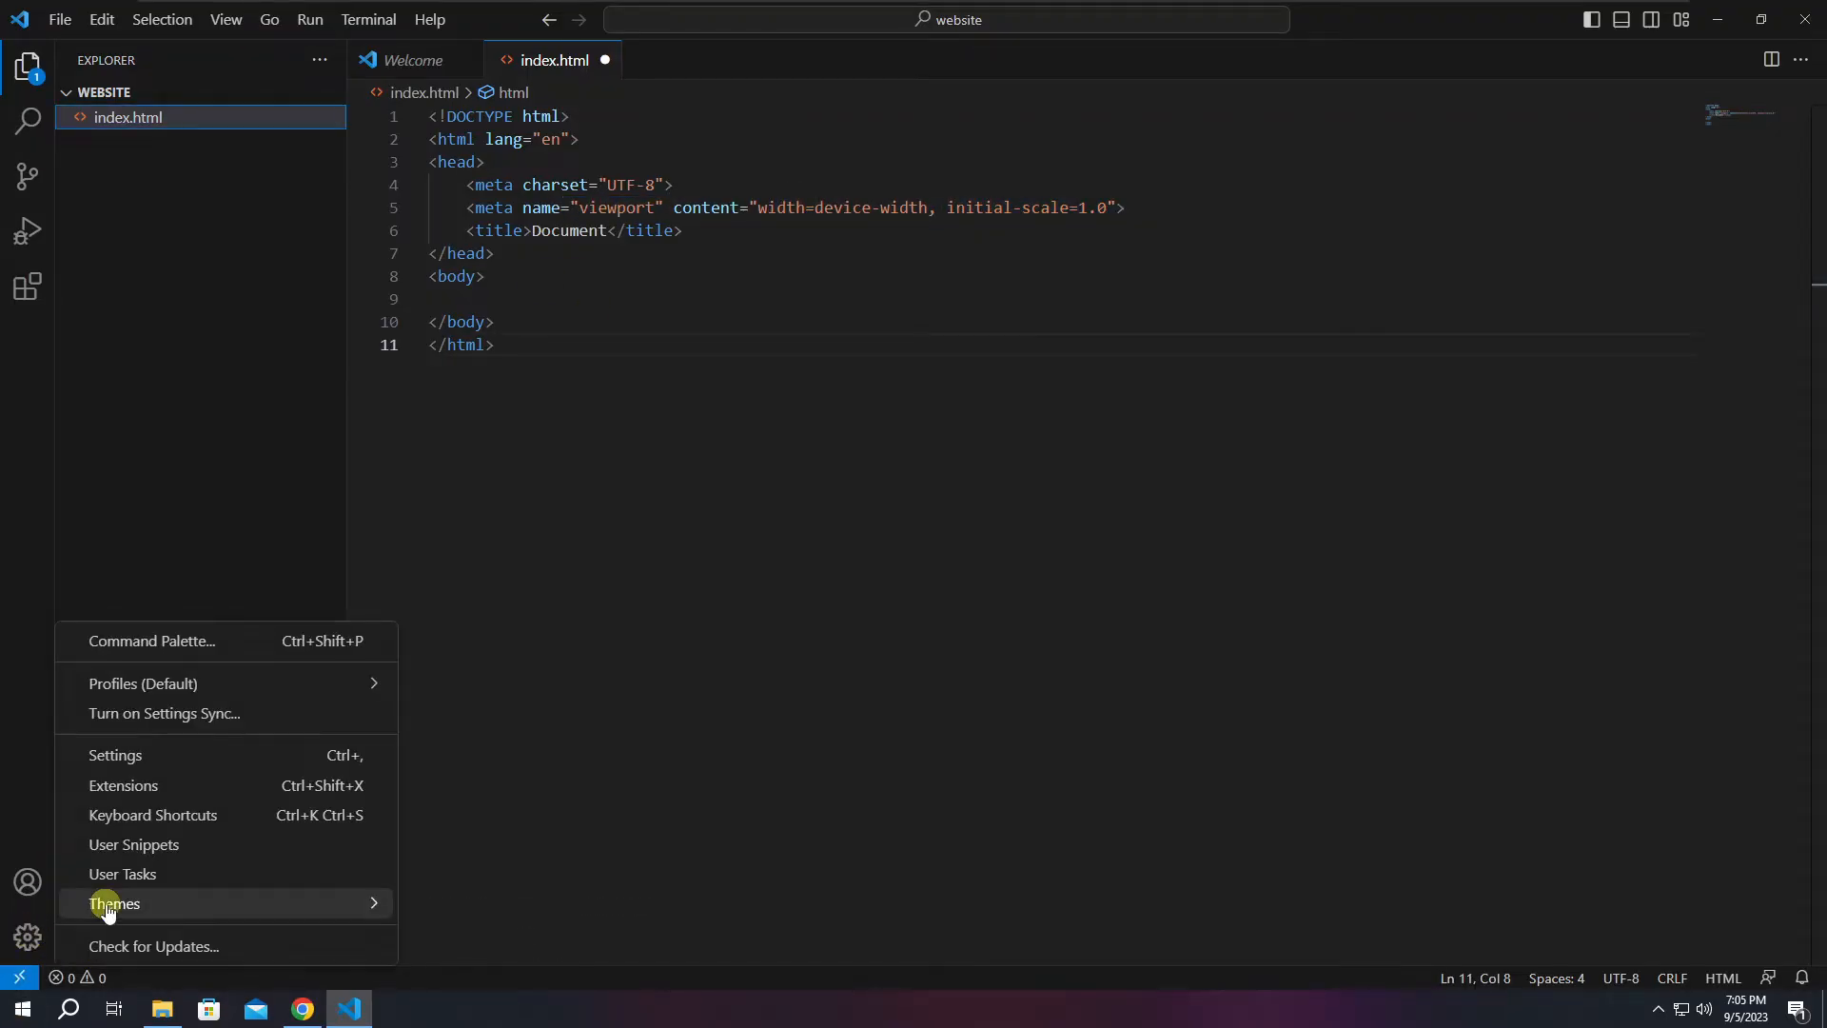
{"action": "left_click", "coordinate": [115, 754]}
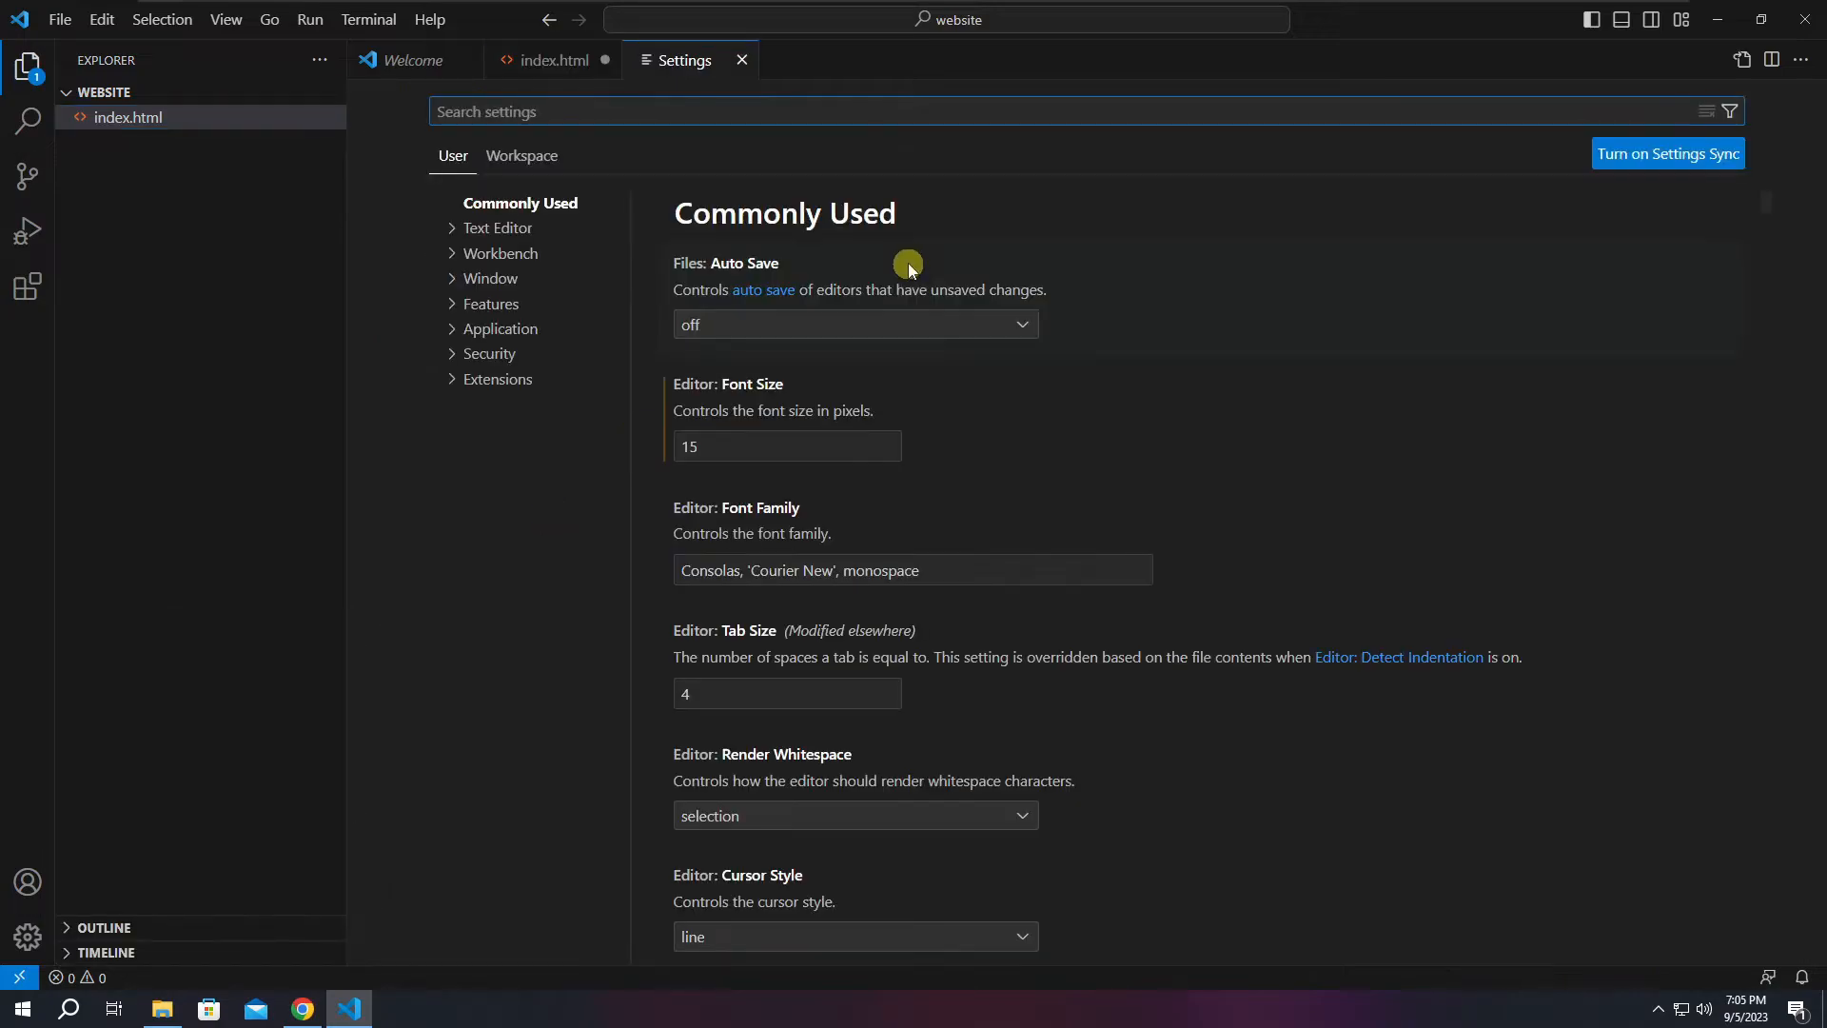
{"action": "left_click", "coordinate": [726, 444]}
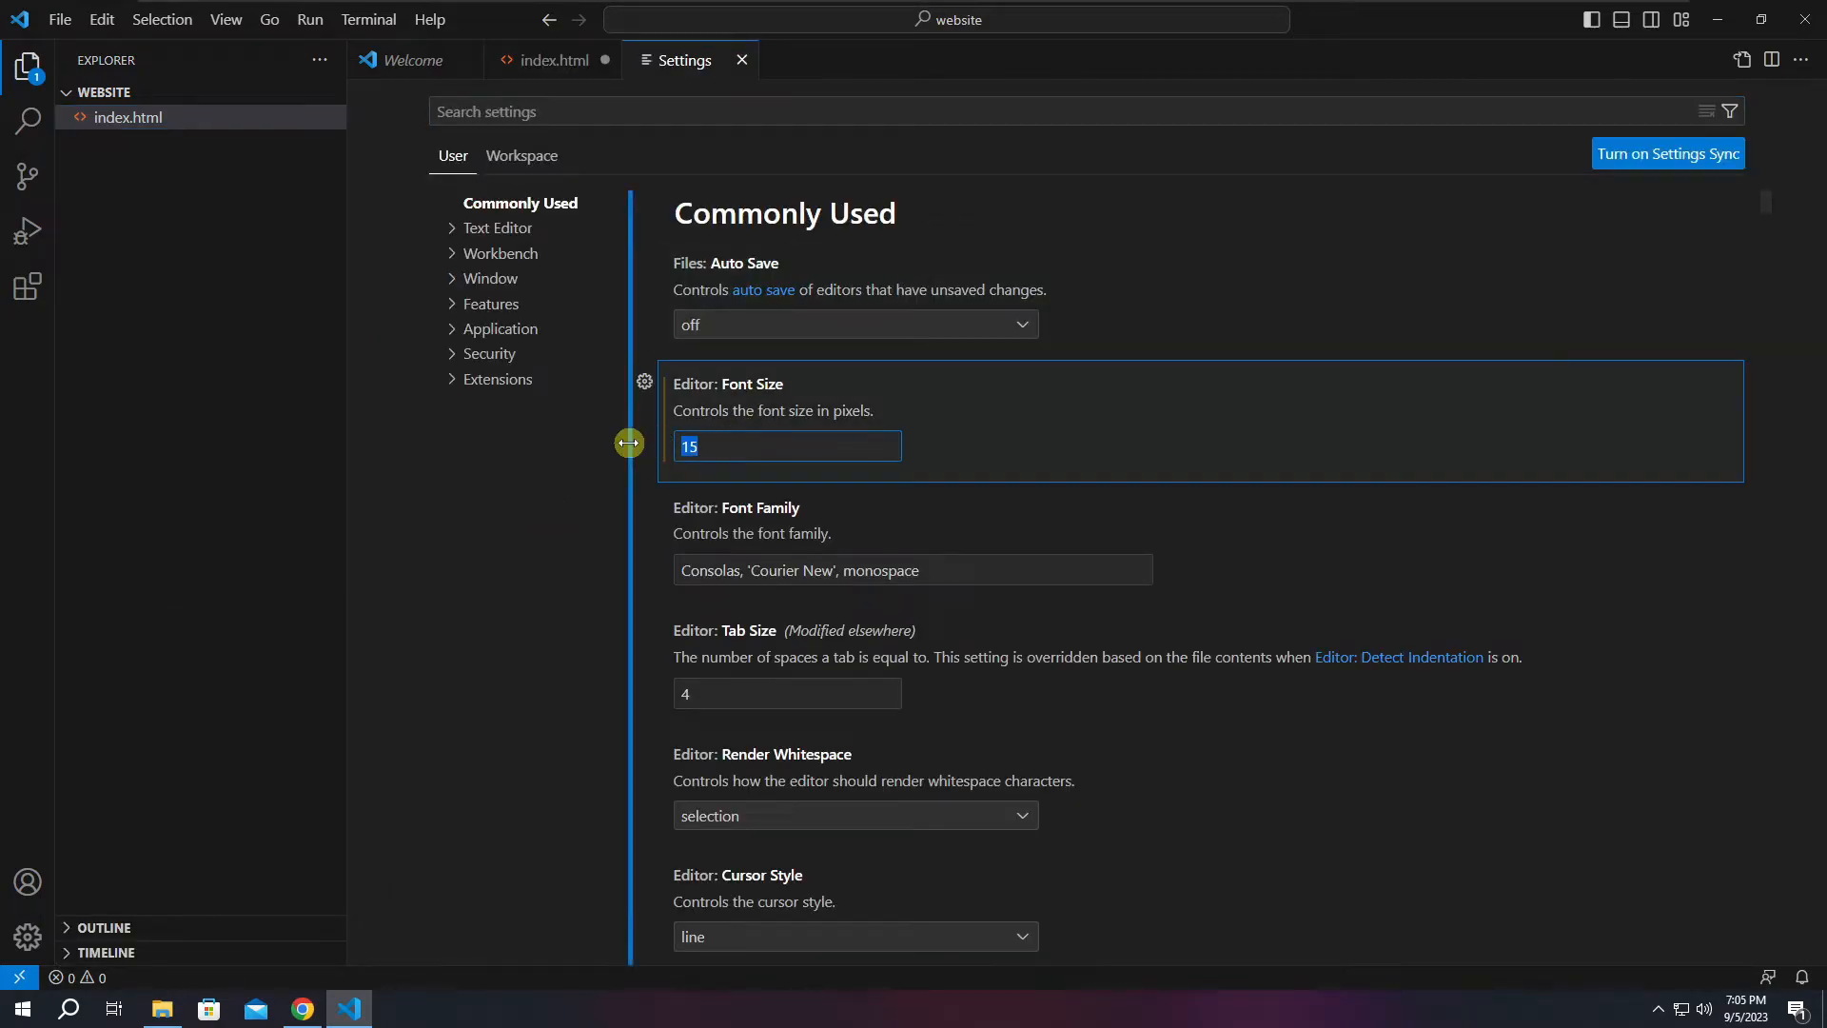
{"action": "key", "text": "BackSpace"}
{"action": "type", "text": "7"}
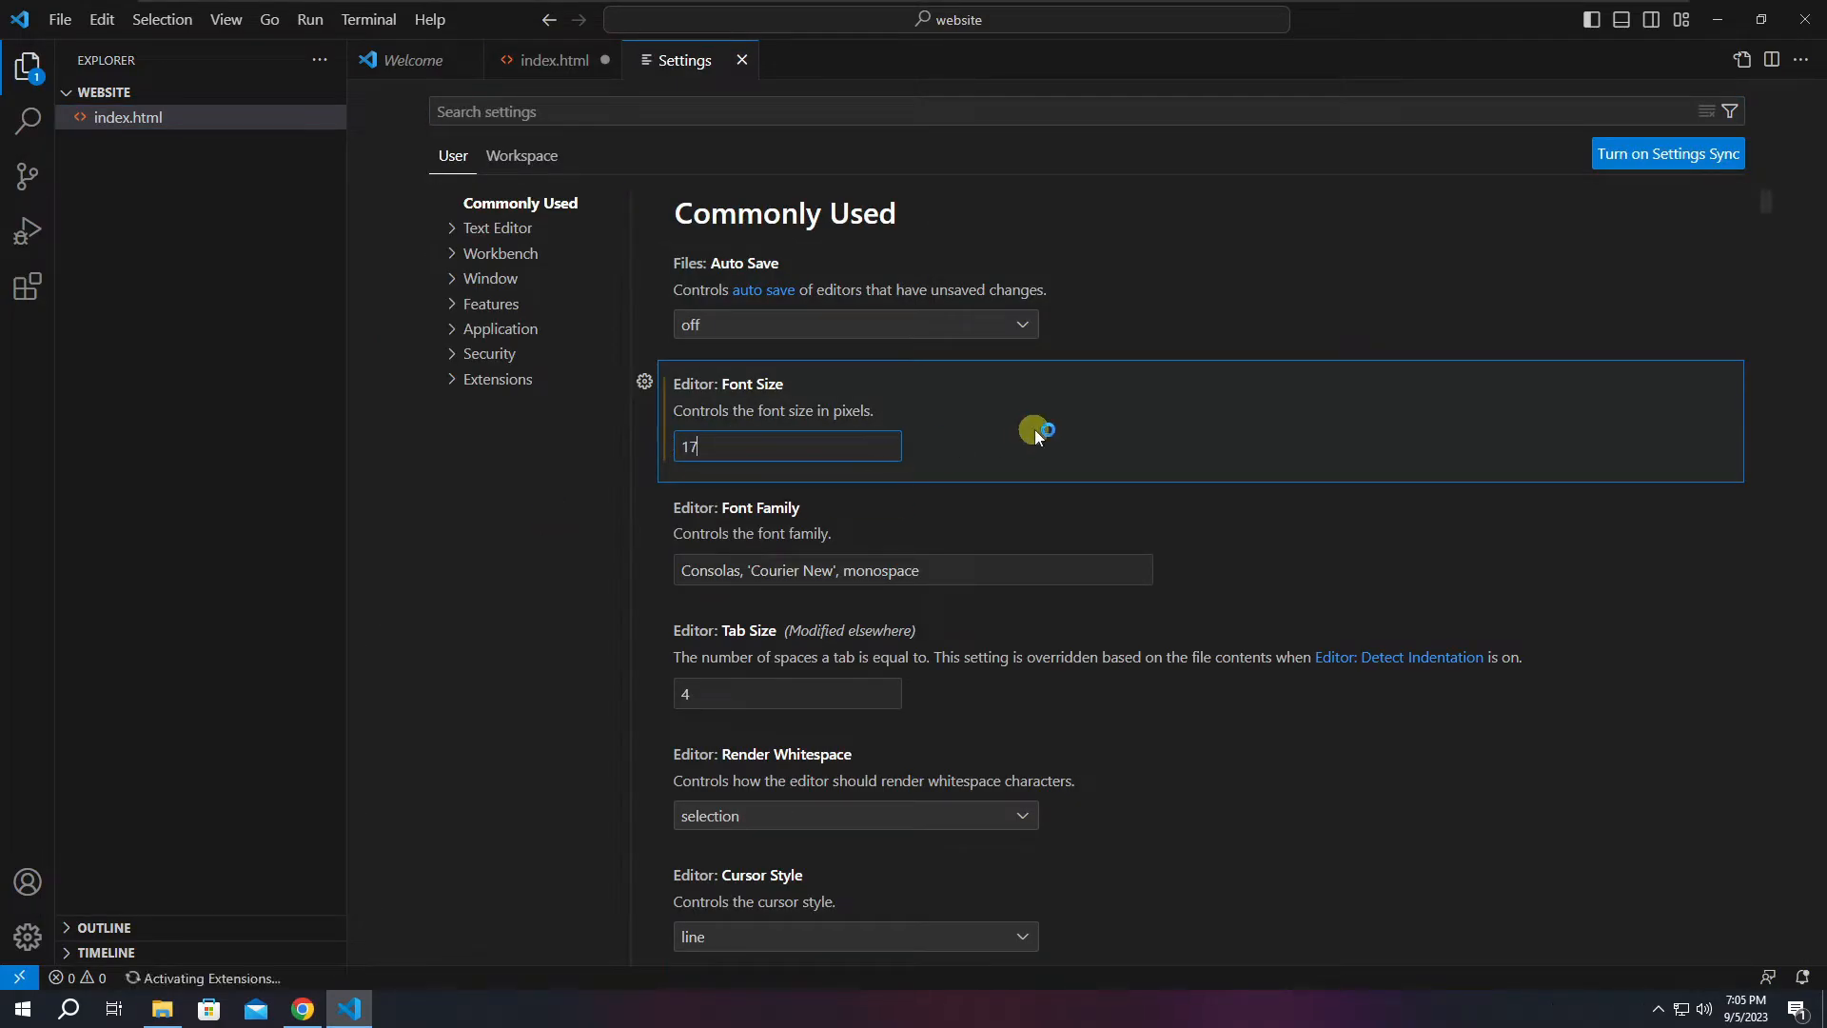
Return to index.html and save the file.
{"action": "left_click", "coordinate": [524, 65]}
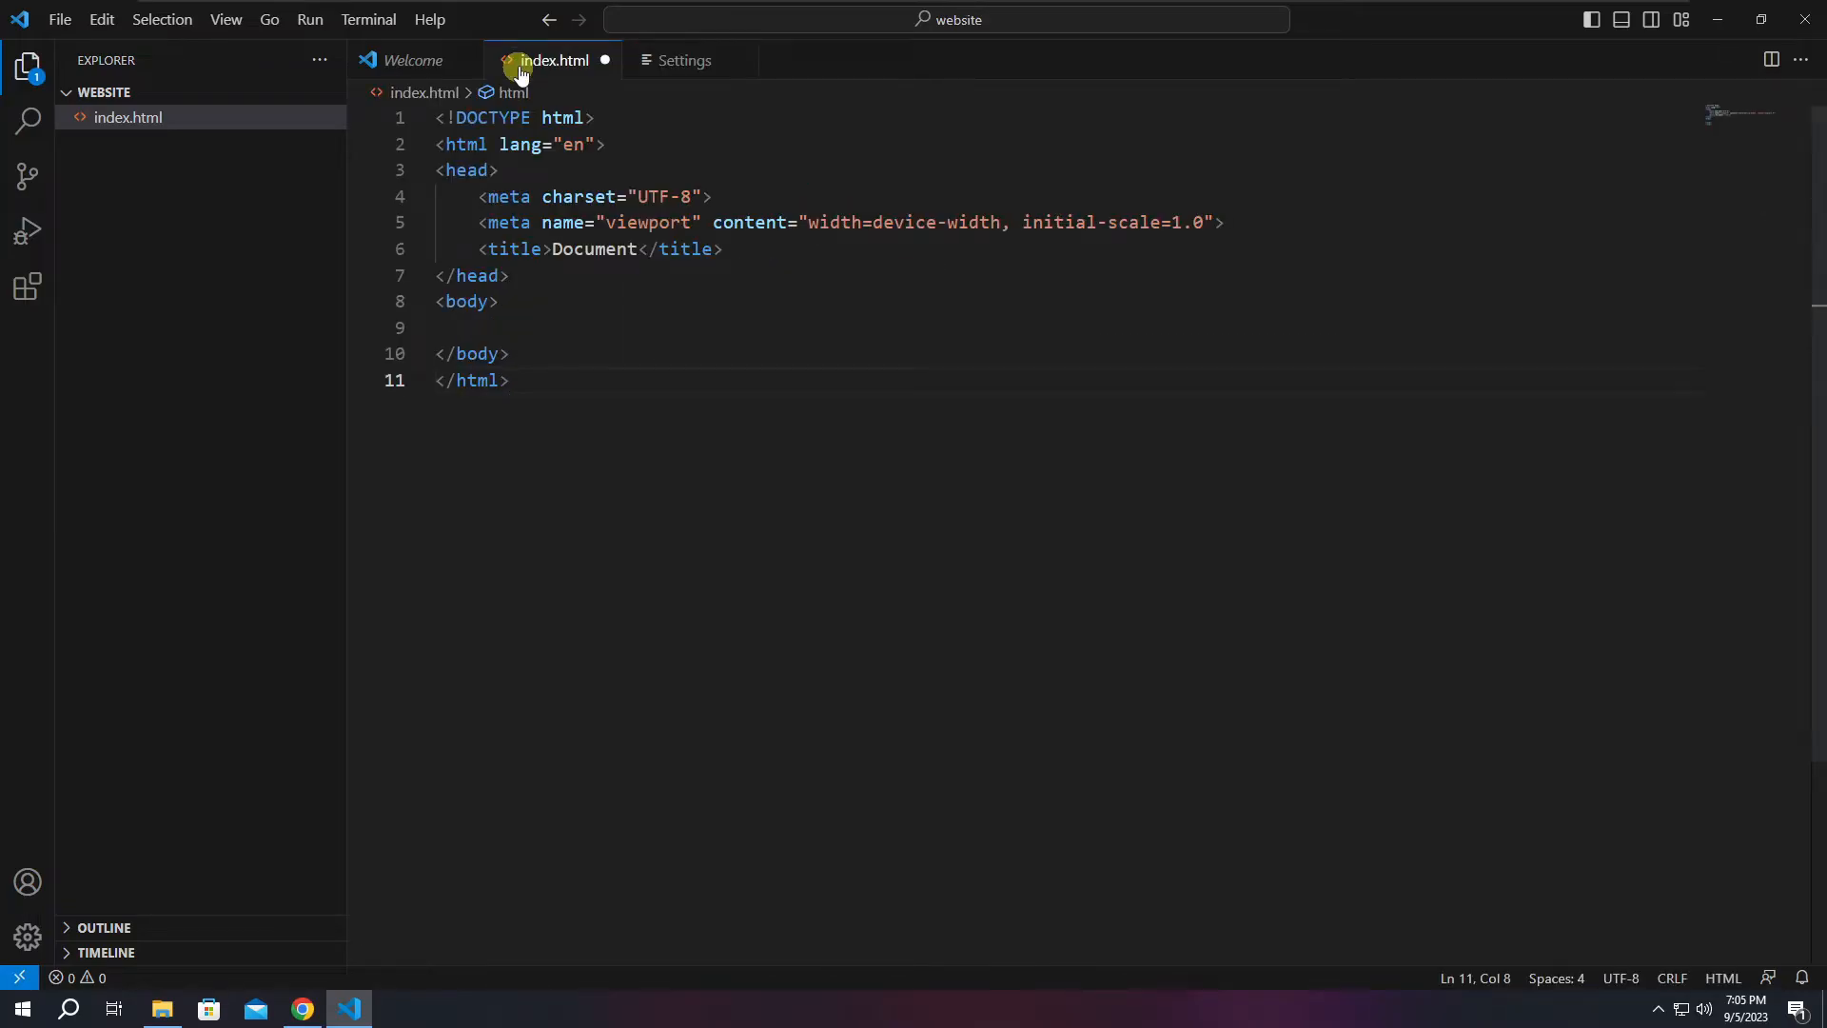
{"action": "key", "text": "ctrl+p"}
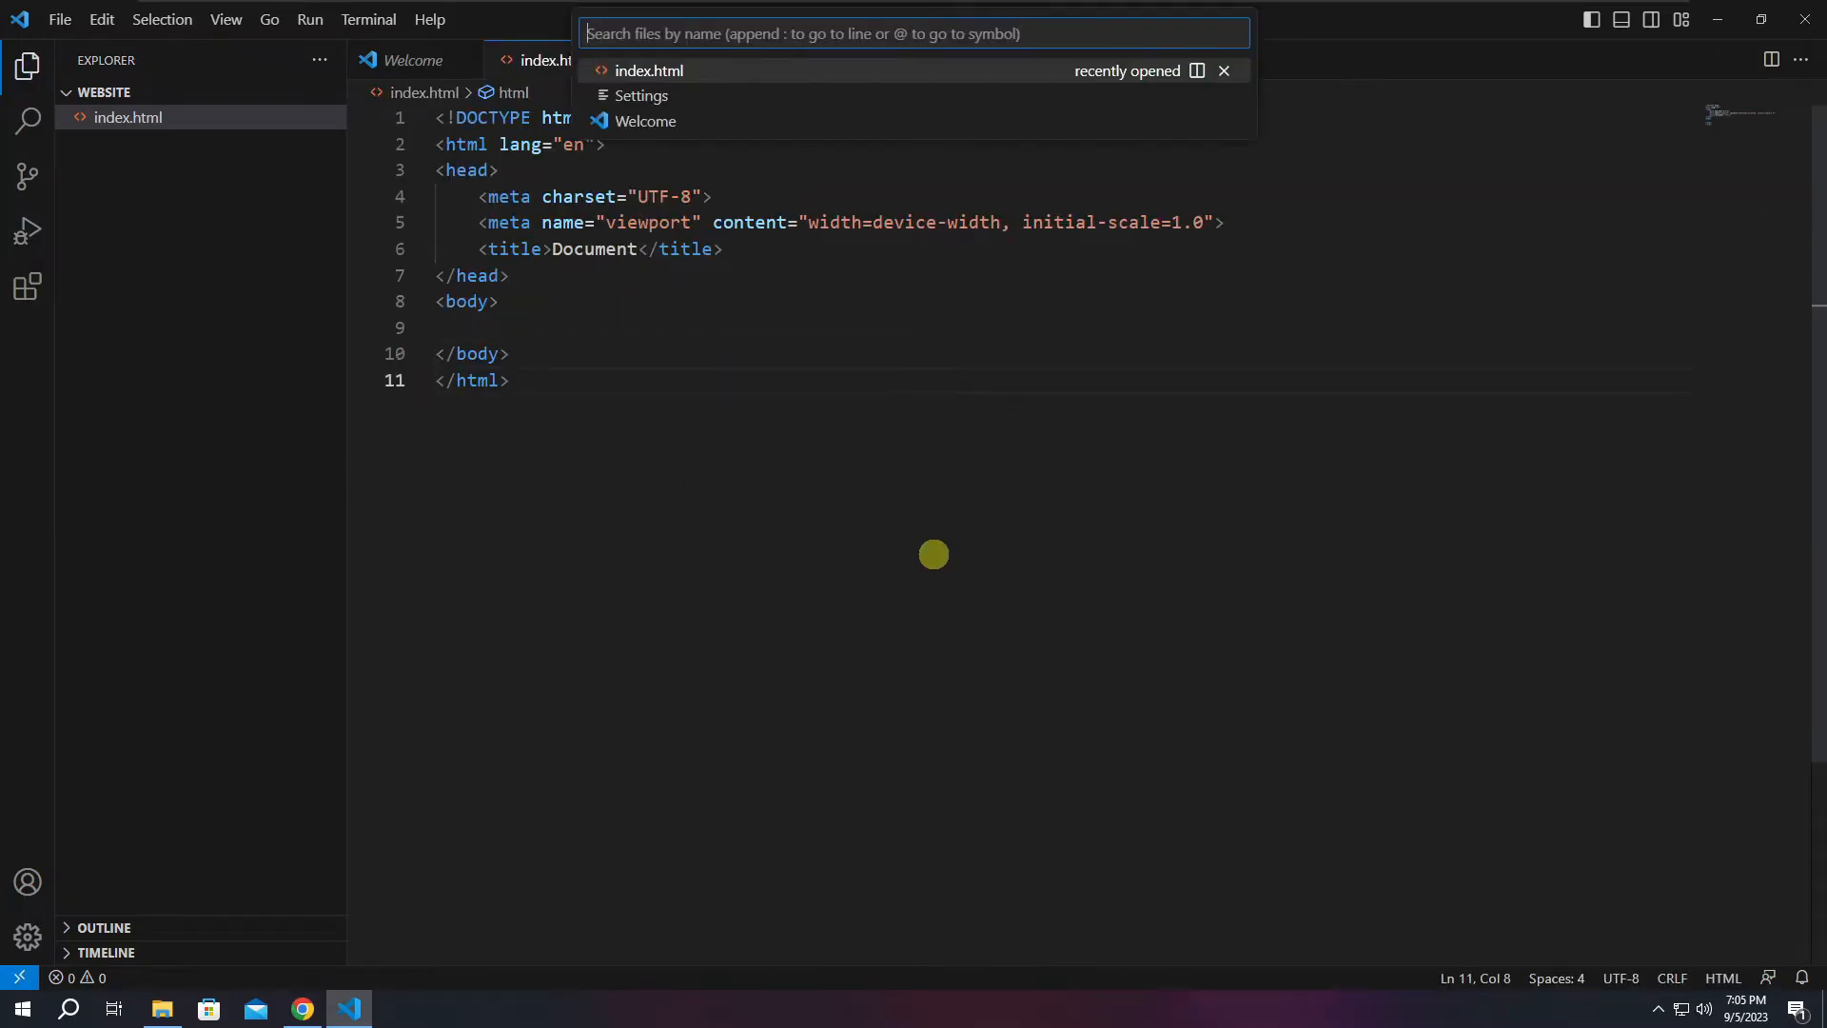
{"action": "key", "text": "Escape"}
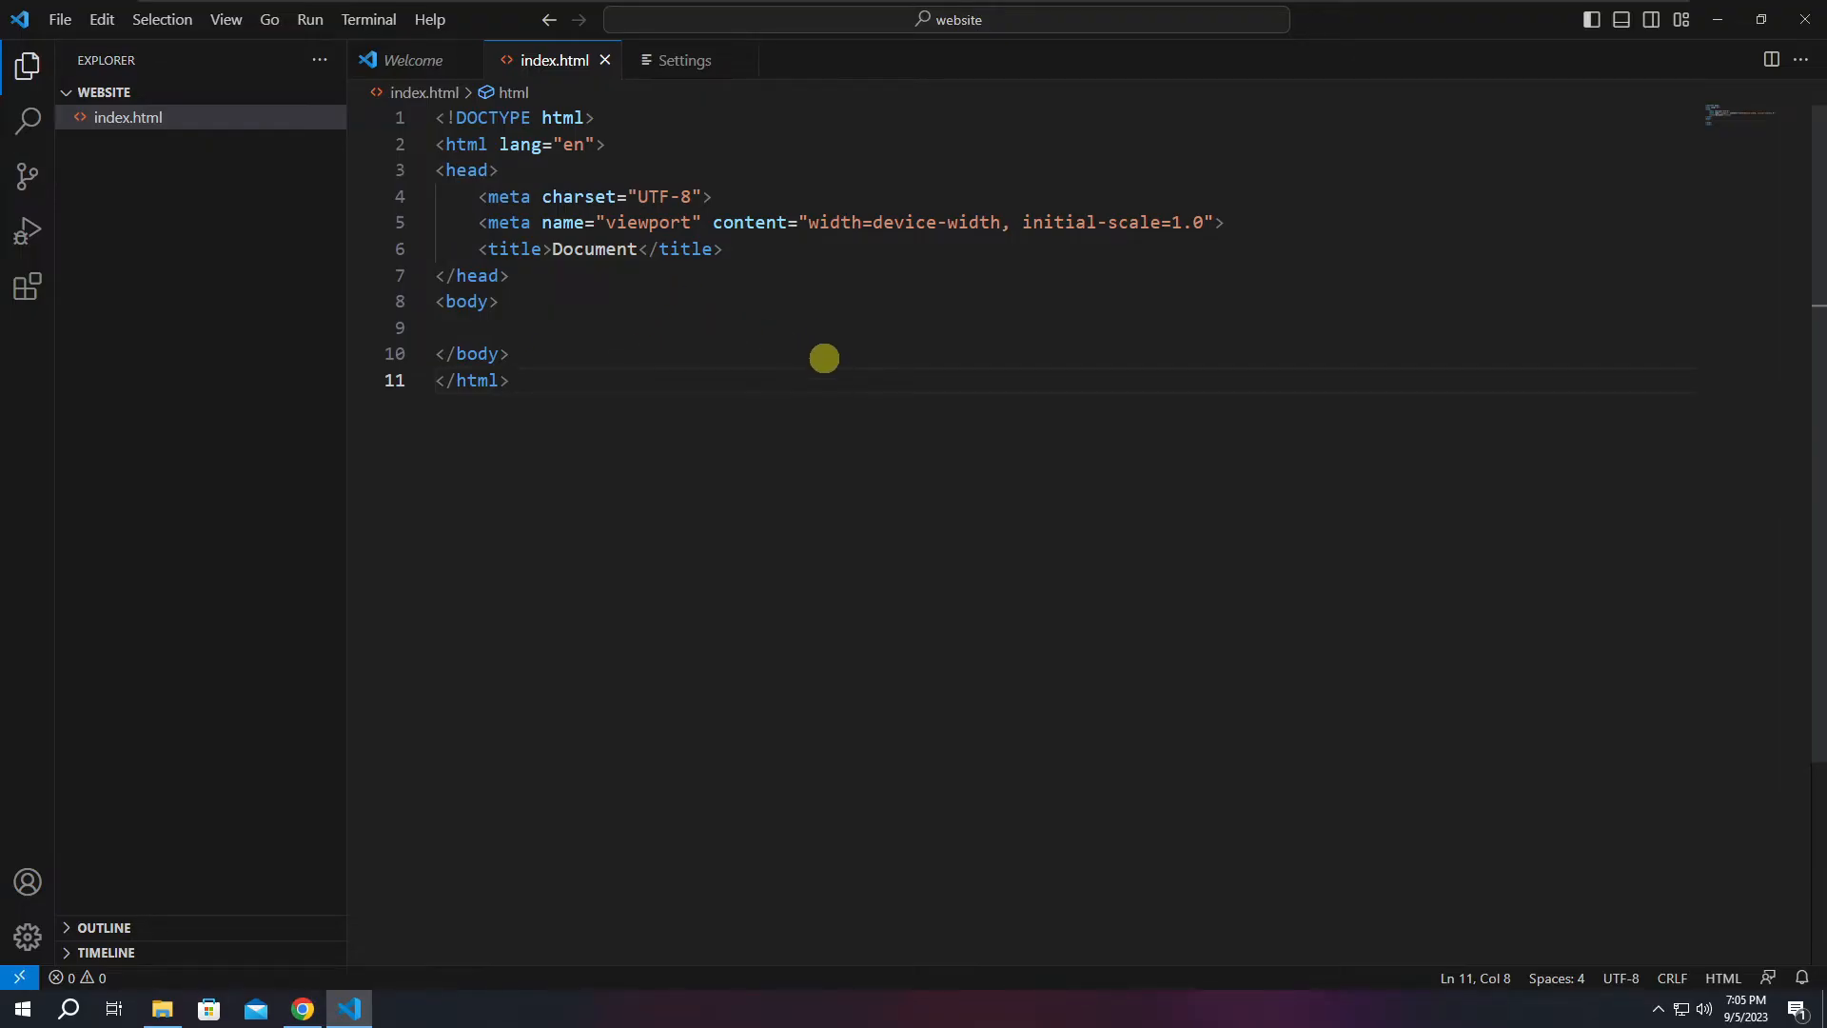
Start changing the color theme and browse the additional themes available in the marketplace.
{"action": "left_click", "coordinate": [25, 930]}
{"action": "mouse_move", "coordinate": [102, 912]}
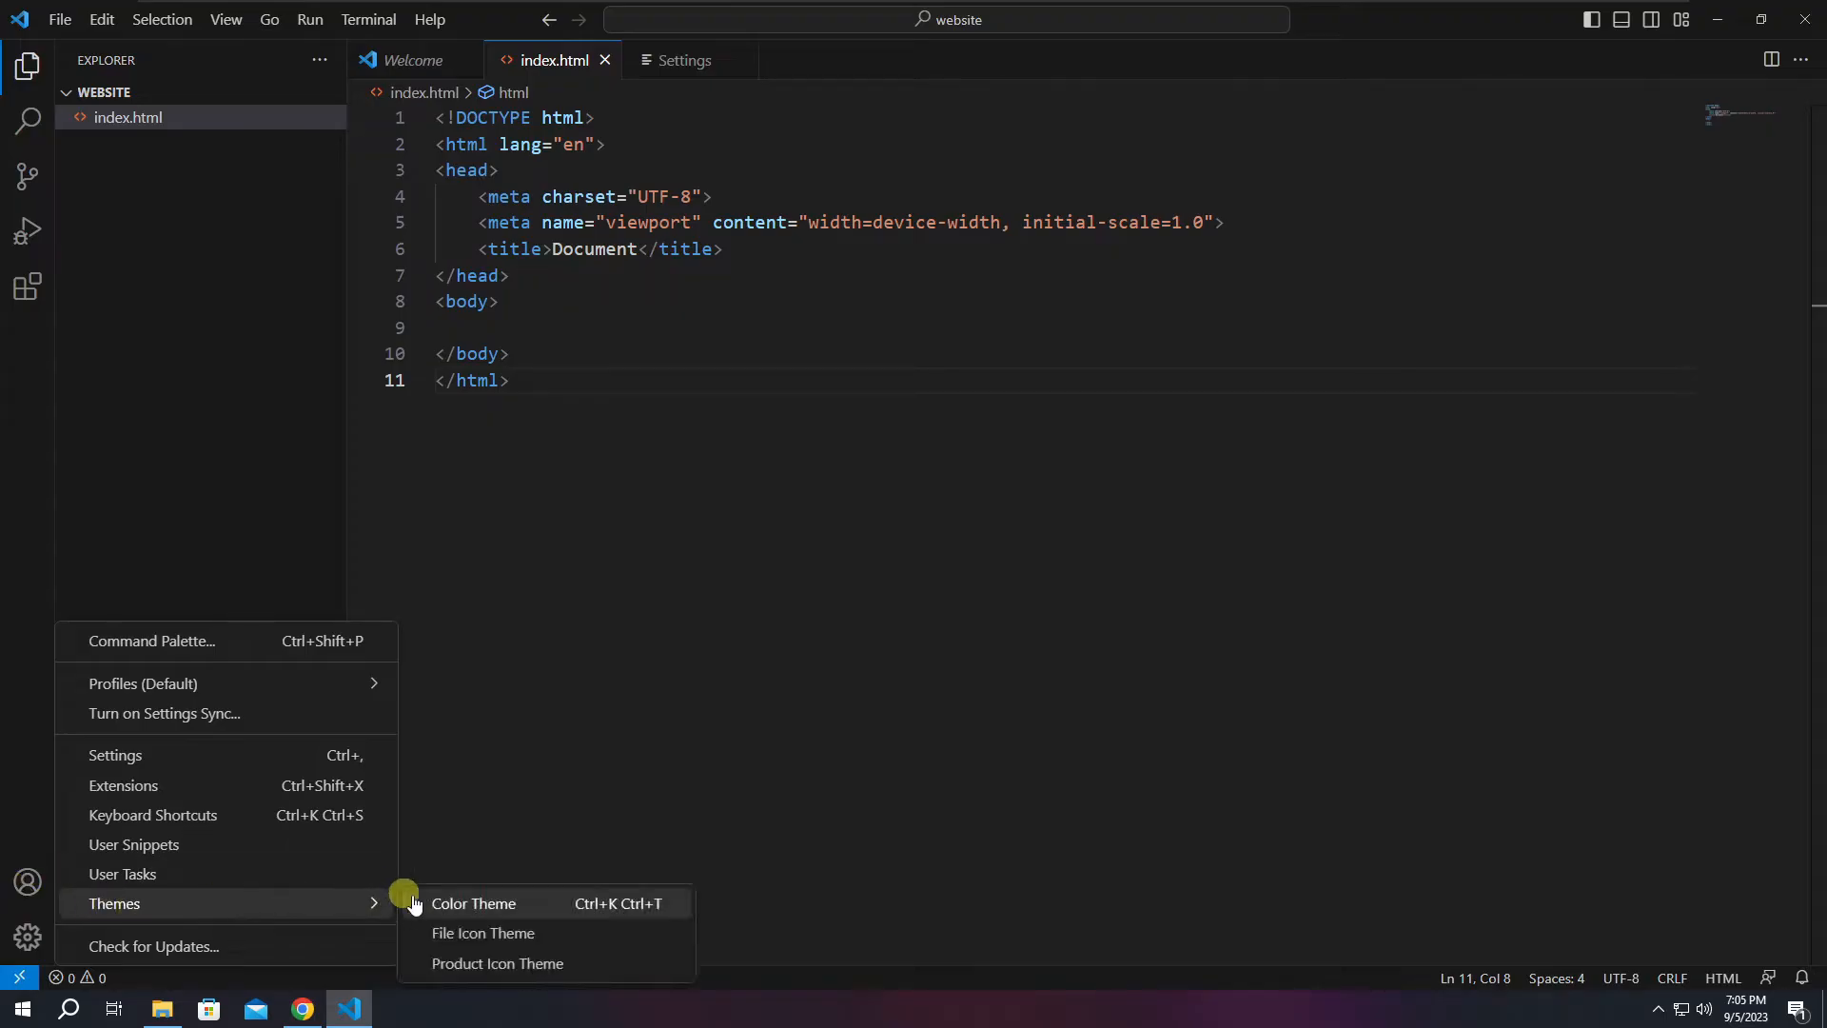
{"action": "left_click", "coordinate": [509, 916]}
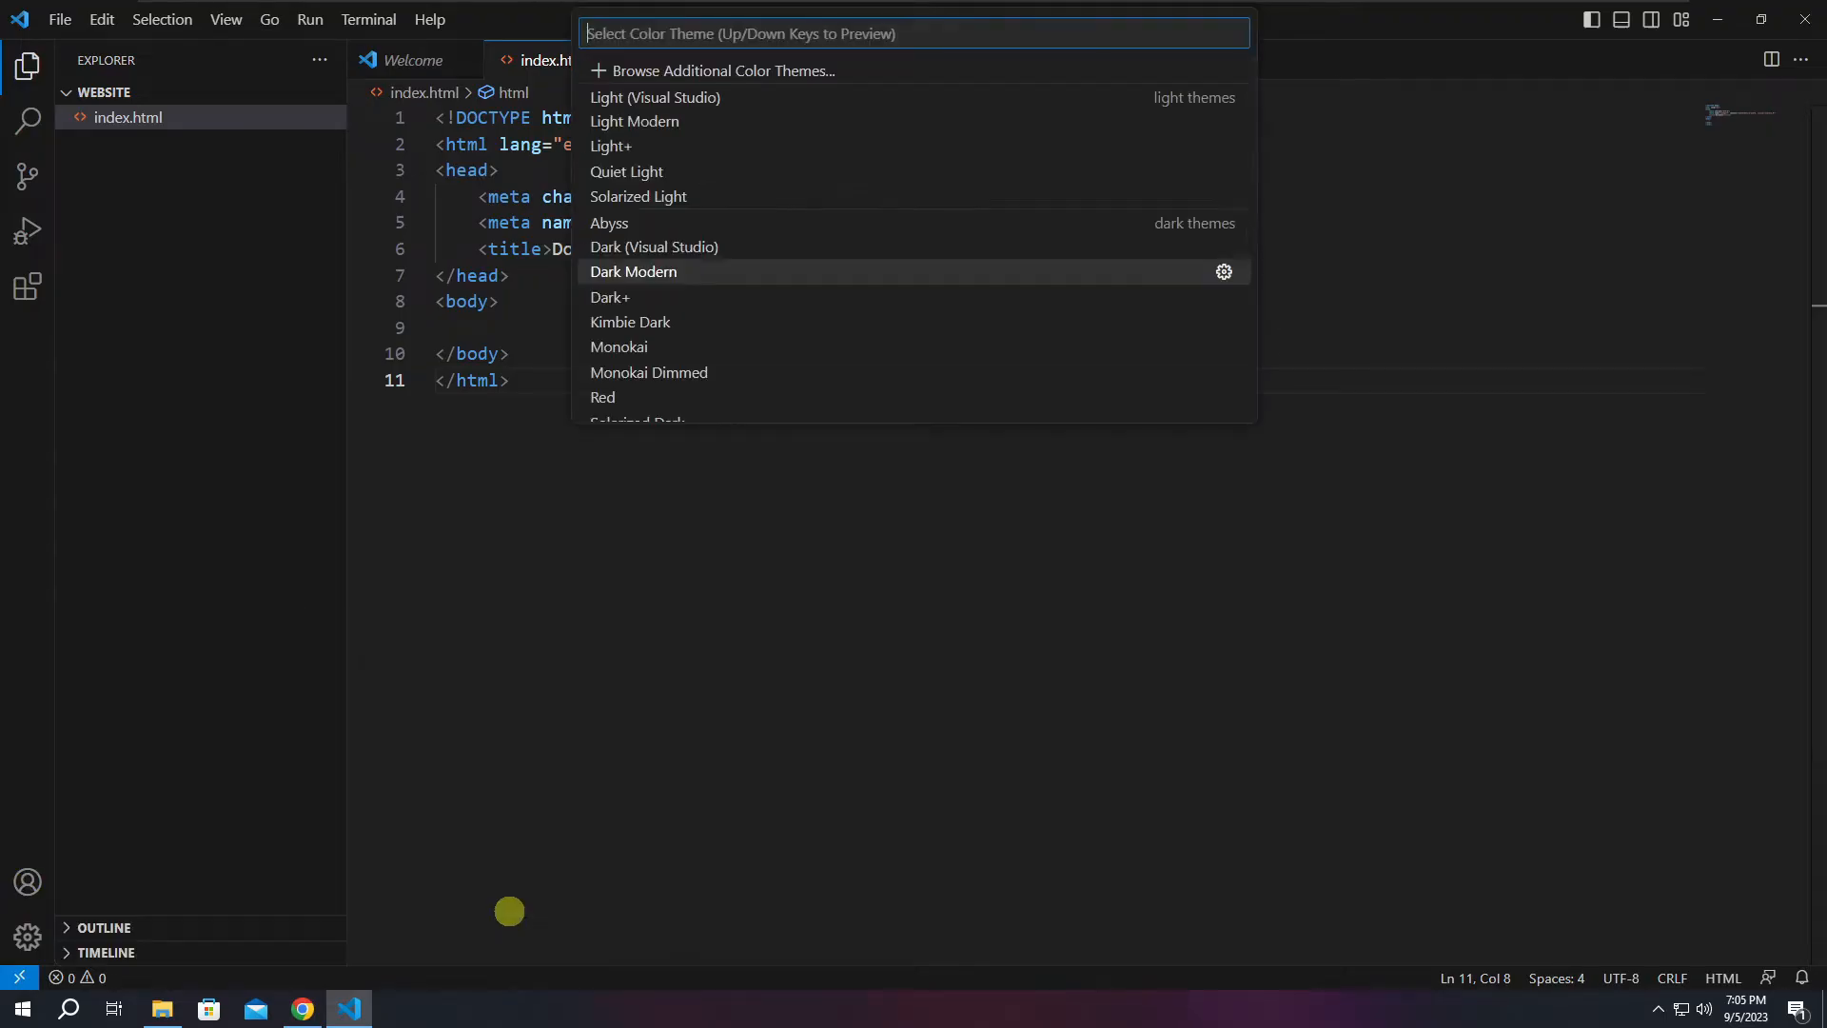
{"action": "scroll", "coordinate": [856, 143], "scroll_direction": "down", "scroll_amount": 2}
{"action": "scroll", "coordinate": [894, 247], "scroll_direction": "up", "scroll_amount": 2}
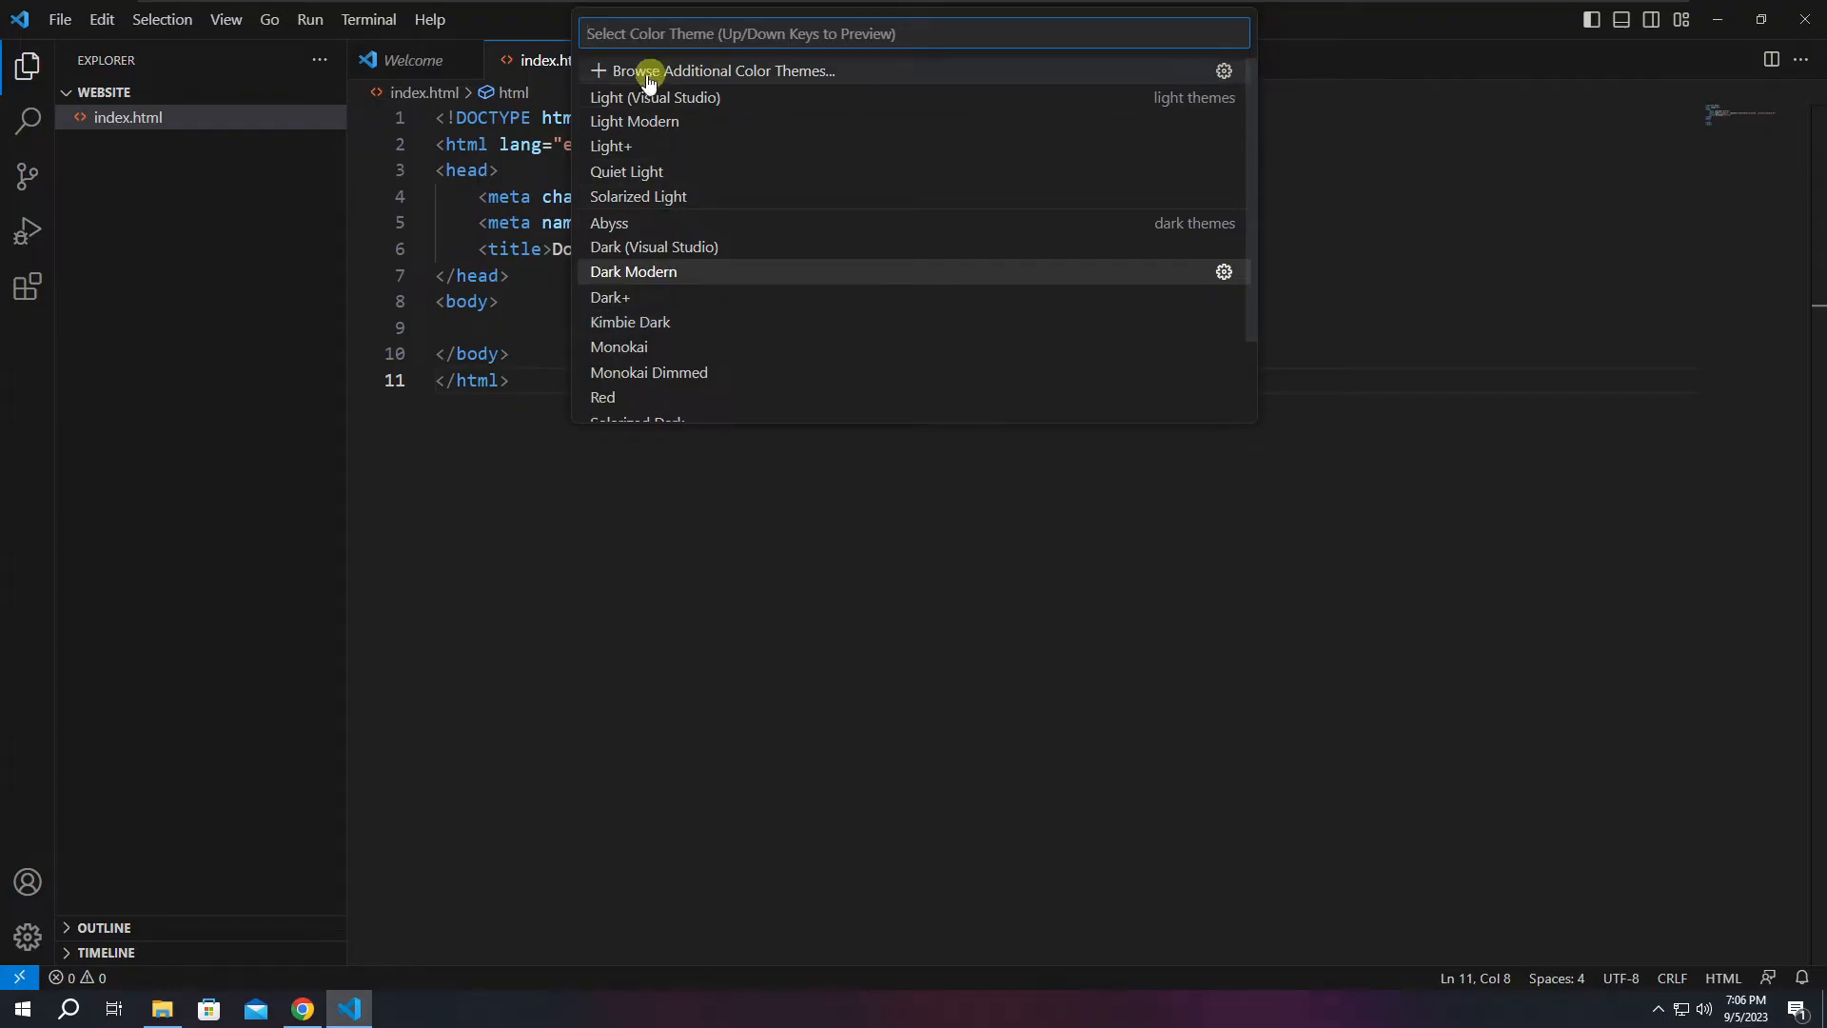
{"action": "left_click", "coordinate": [789, 75]}
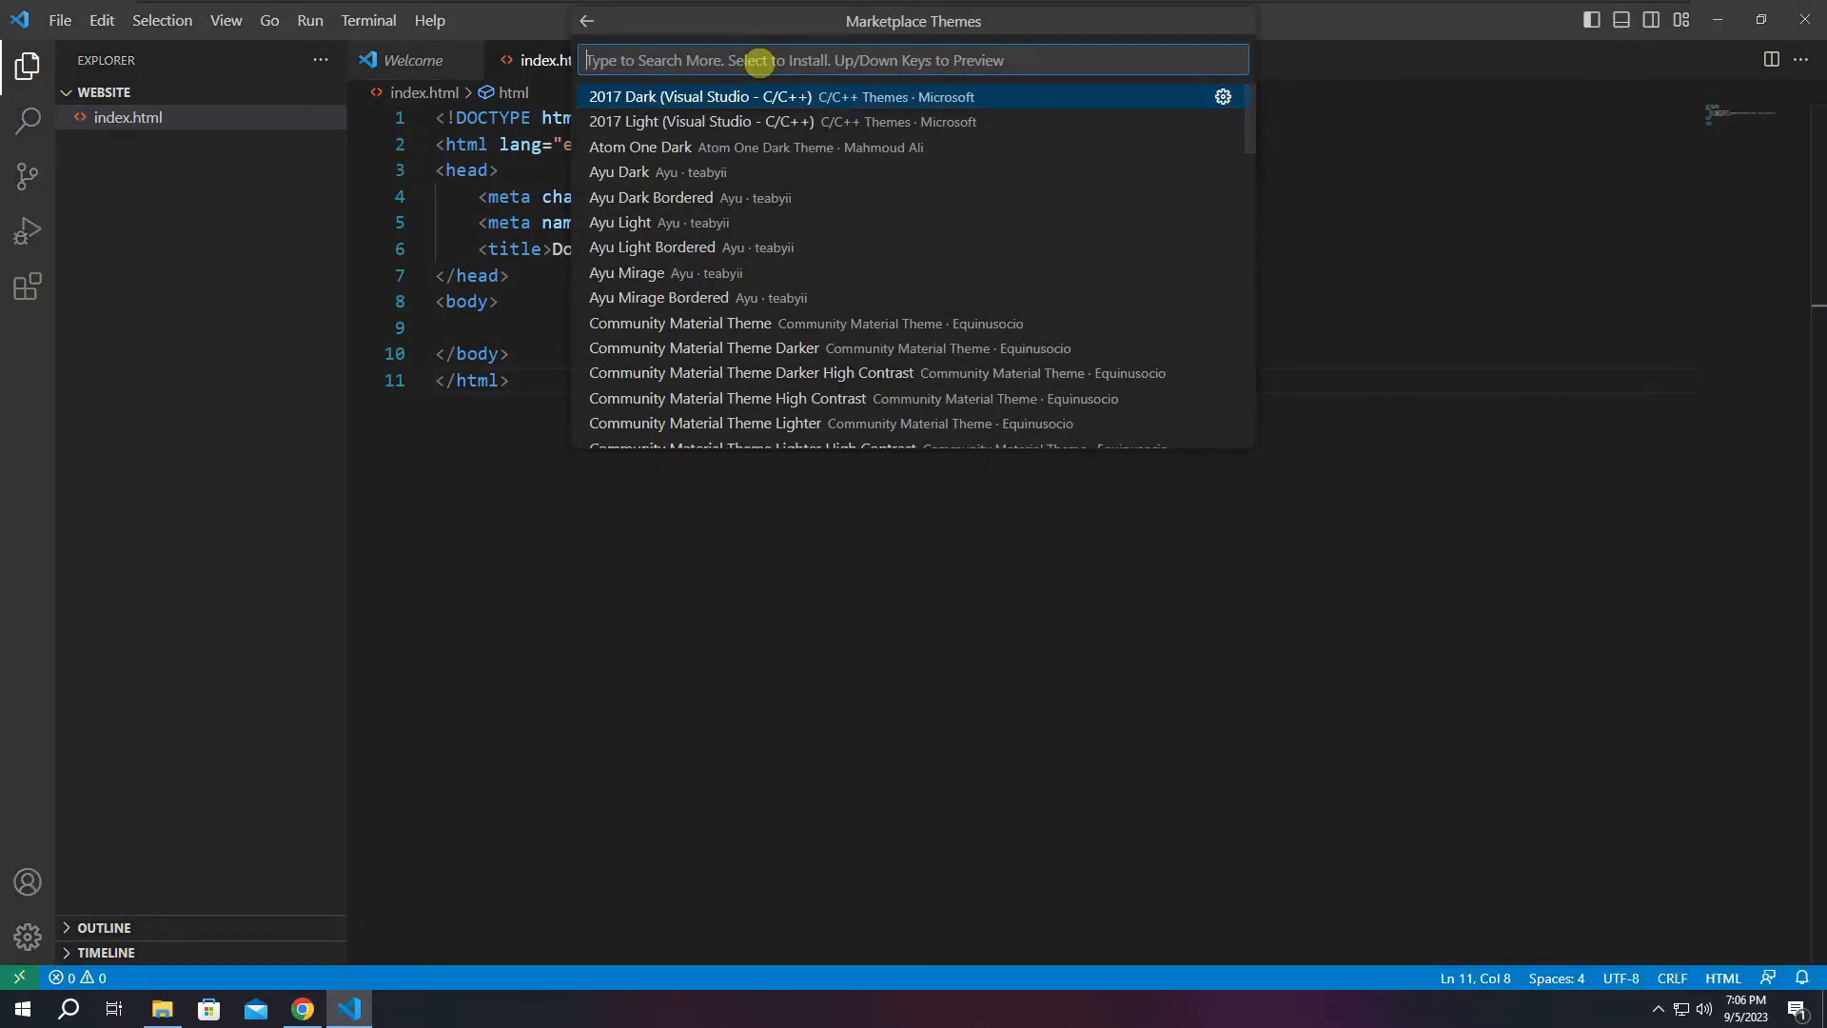
Find the Monokai Classic theme from Monokai Pro among the marketplace themes and install it.
{"action": "scroll", "coordinate": [885, 229], "scroll_direction": "down", "scroll_amount": 2}
{"action": "scroll", "coordinate": [809, 236], "scroll_direction": "down", "scroll_amount": 10}
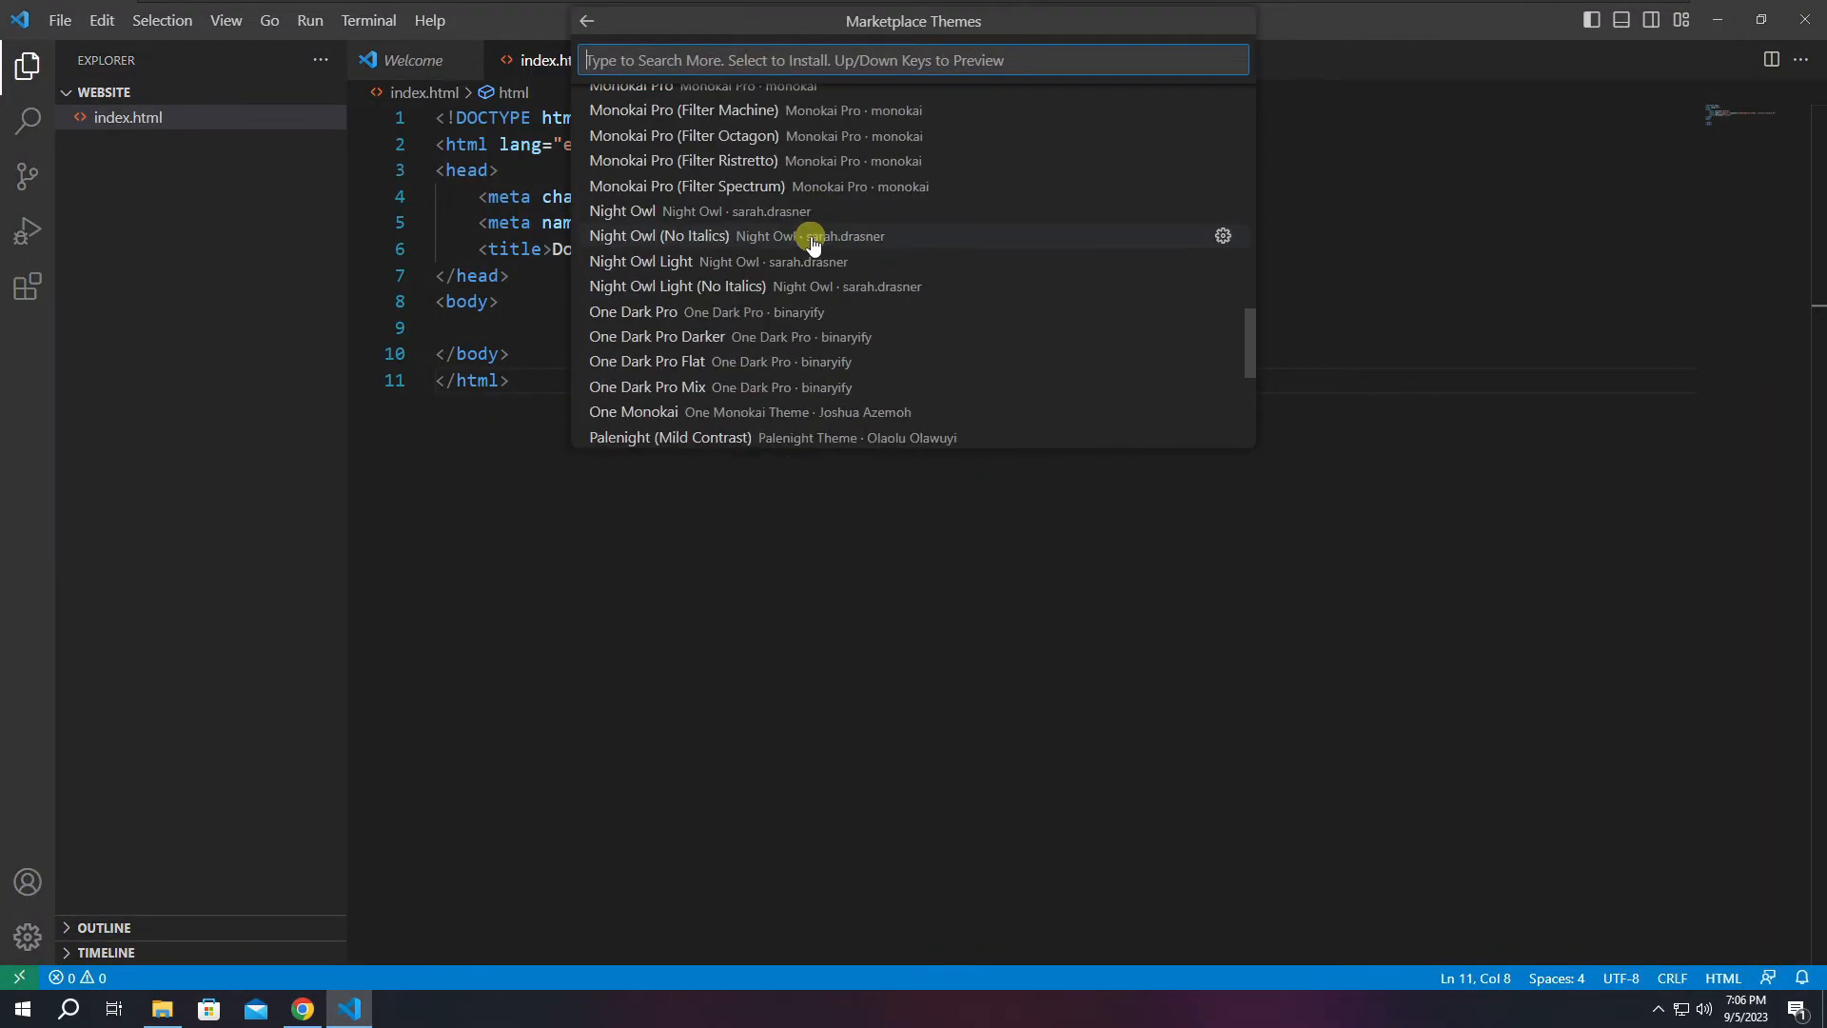
{"action": "scroll", "coordinate": [814, 238], "scroll_direction": "down", "scroll_amount": 5}
{"action": "scroll", "coordinate": [834, 314], "scroll_direction": "up", "scroll_amount": 10}
{"action": "scroll", "coordinate": [838, 322], "scroll_direction": "down", "scroll_amount": 3}
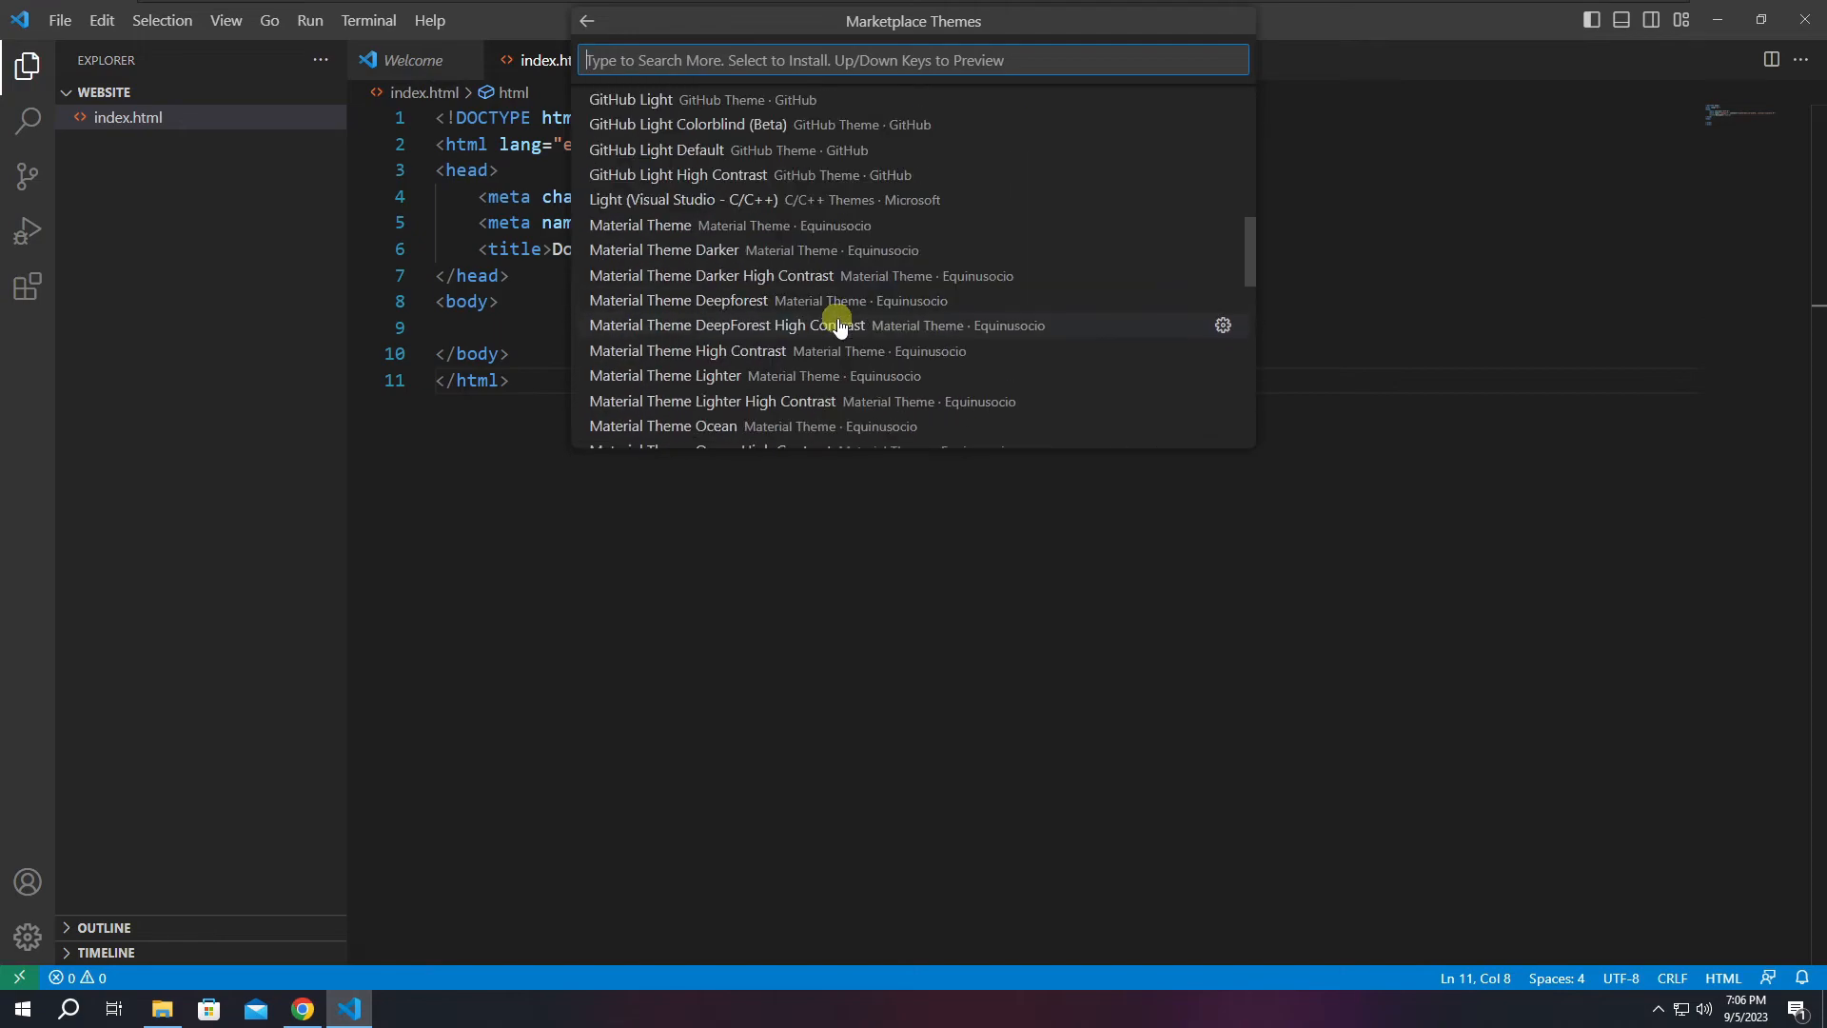
{"action": "scroll", "coordinate": [838, 325], "scroll_direction": "down", "scroll_amount": 5}
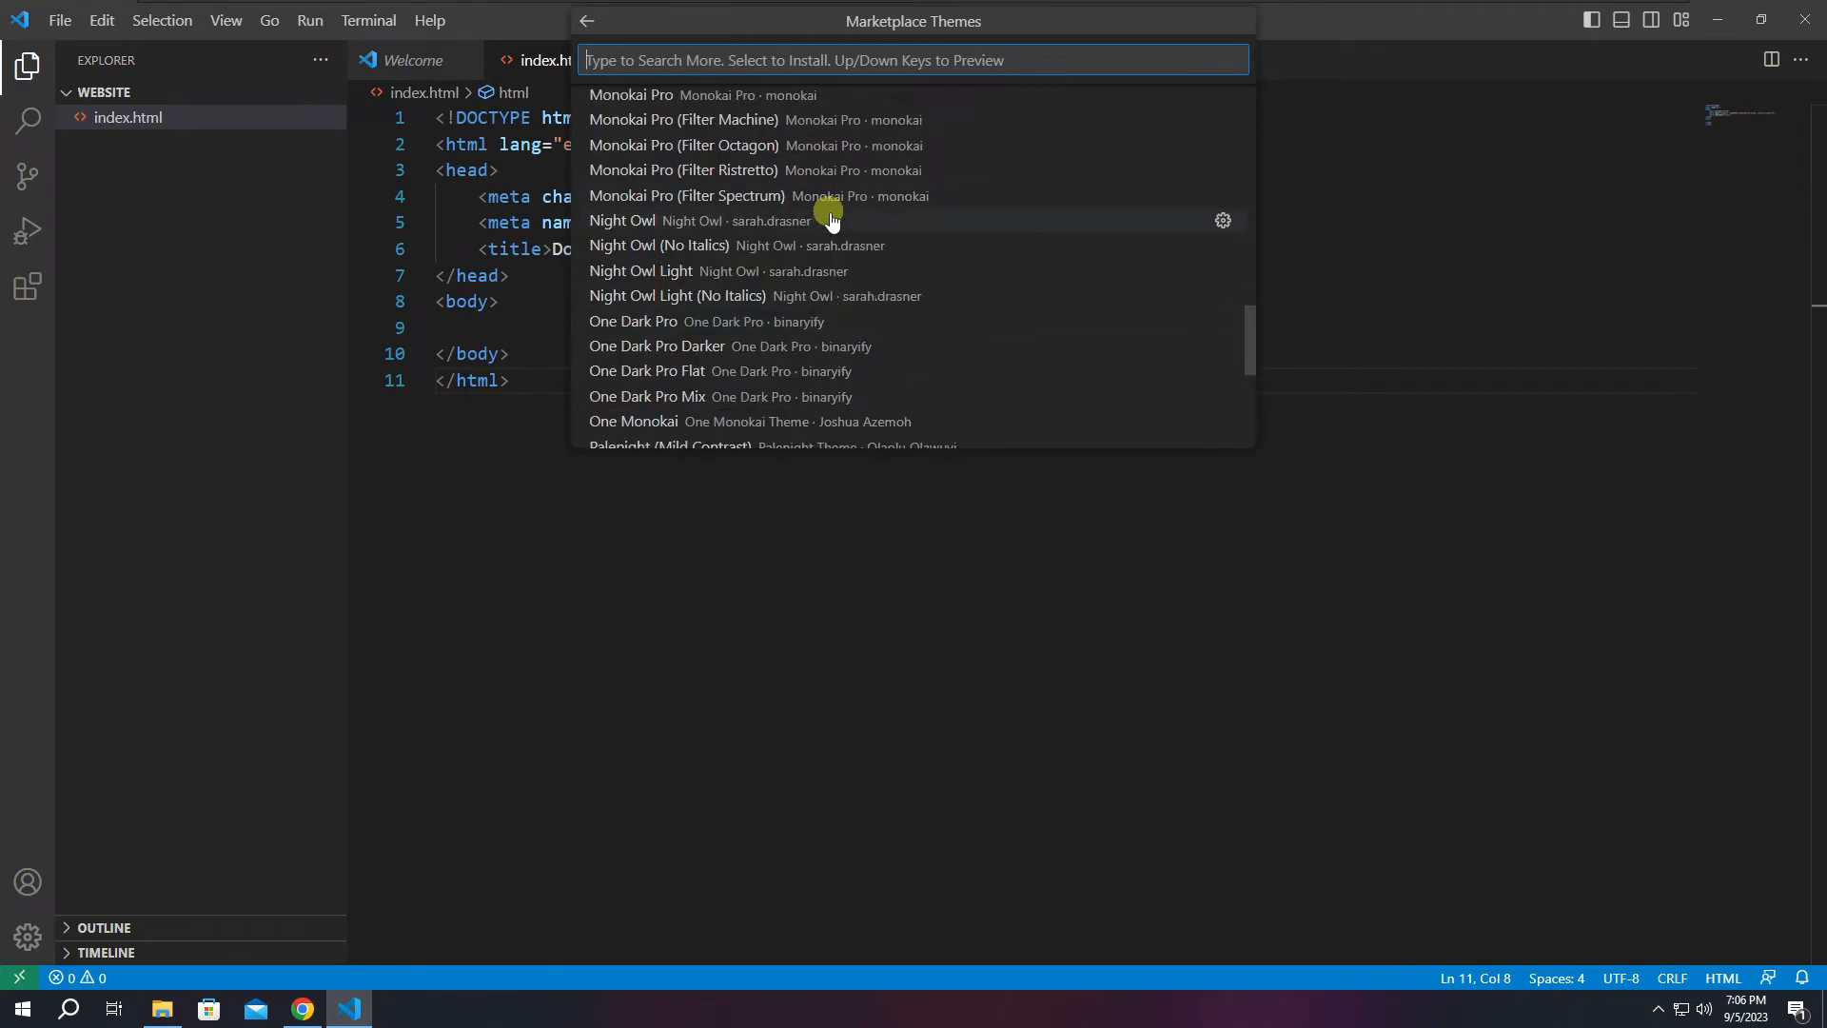
{"action": "scroll", "coordinate": [828, 224], "scroll_direction": "up", "scroll_amount": 3}
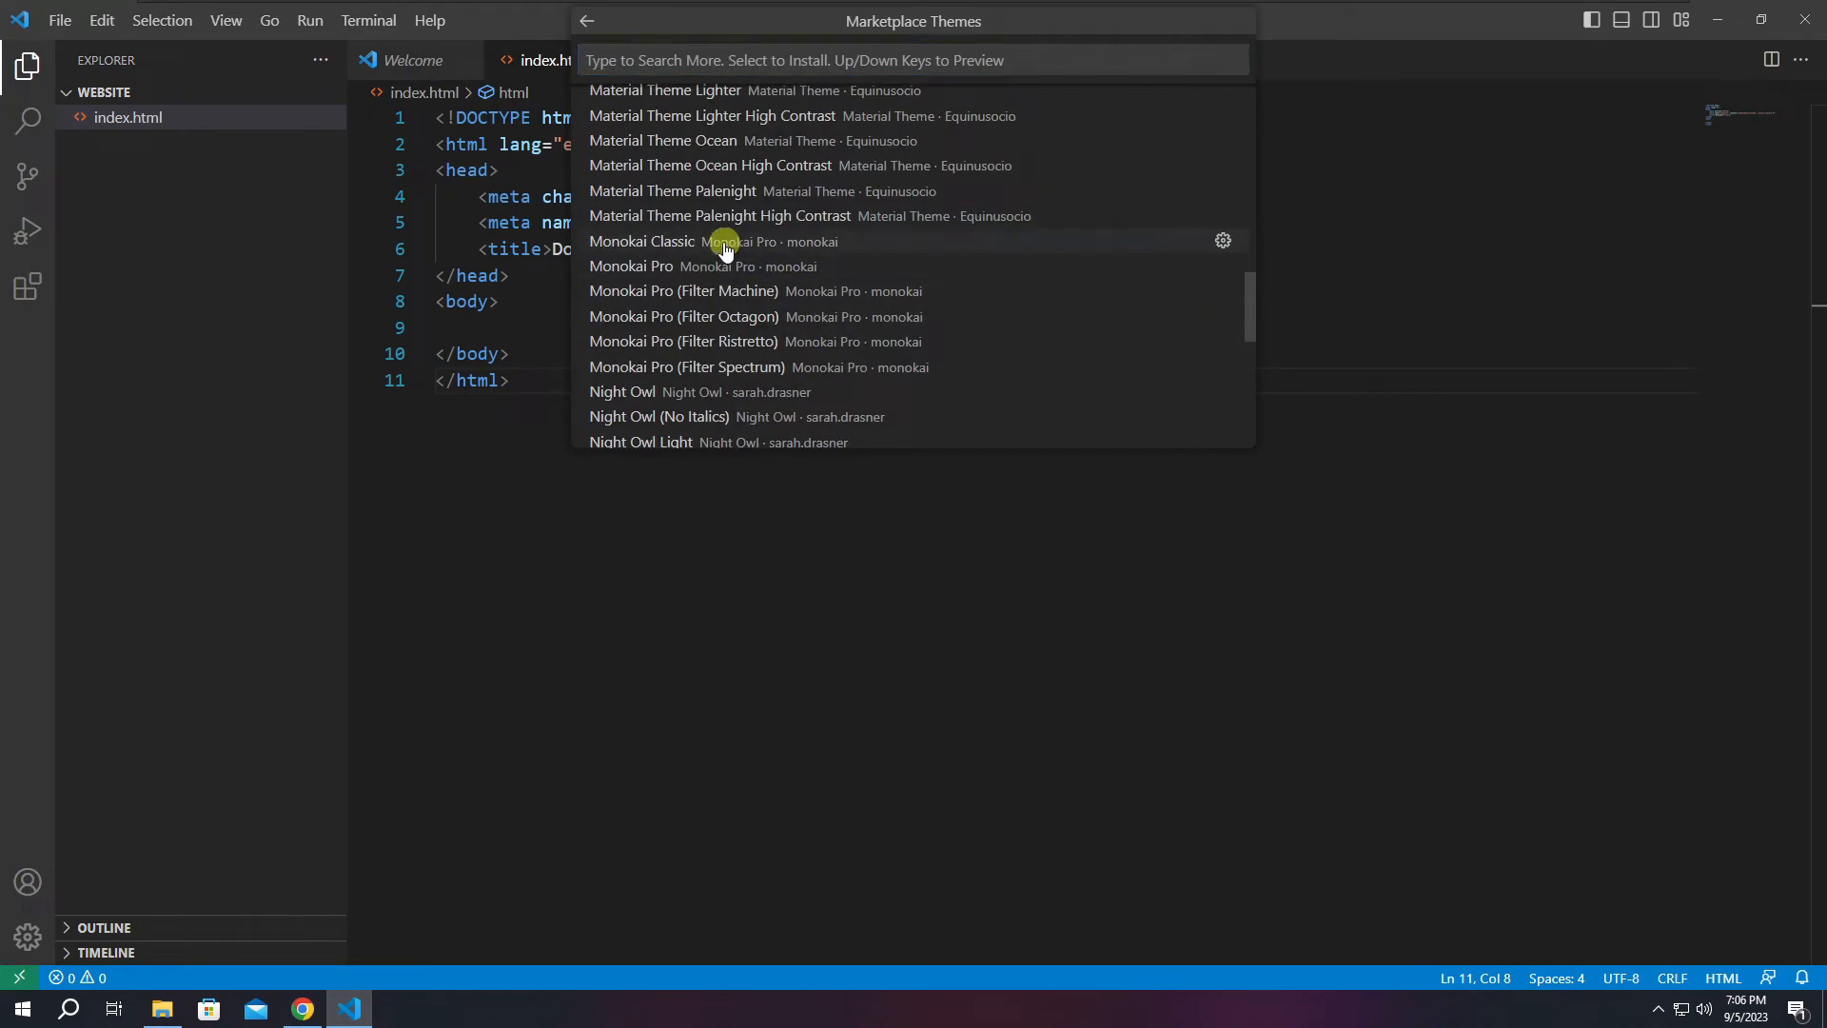
{"action": "left_click", "coordinate": [726, 246]}
{"action": "left_click", "coordinate": [1051, 505]}
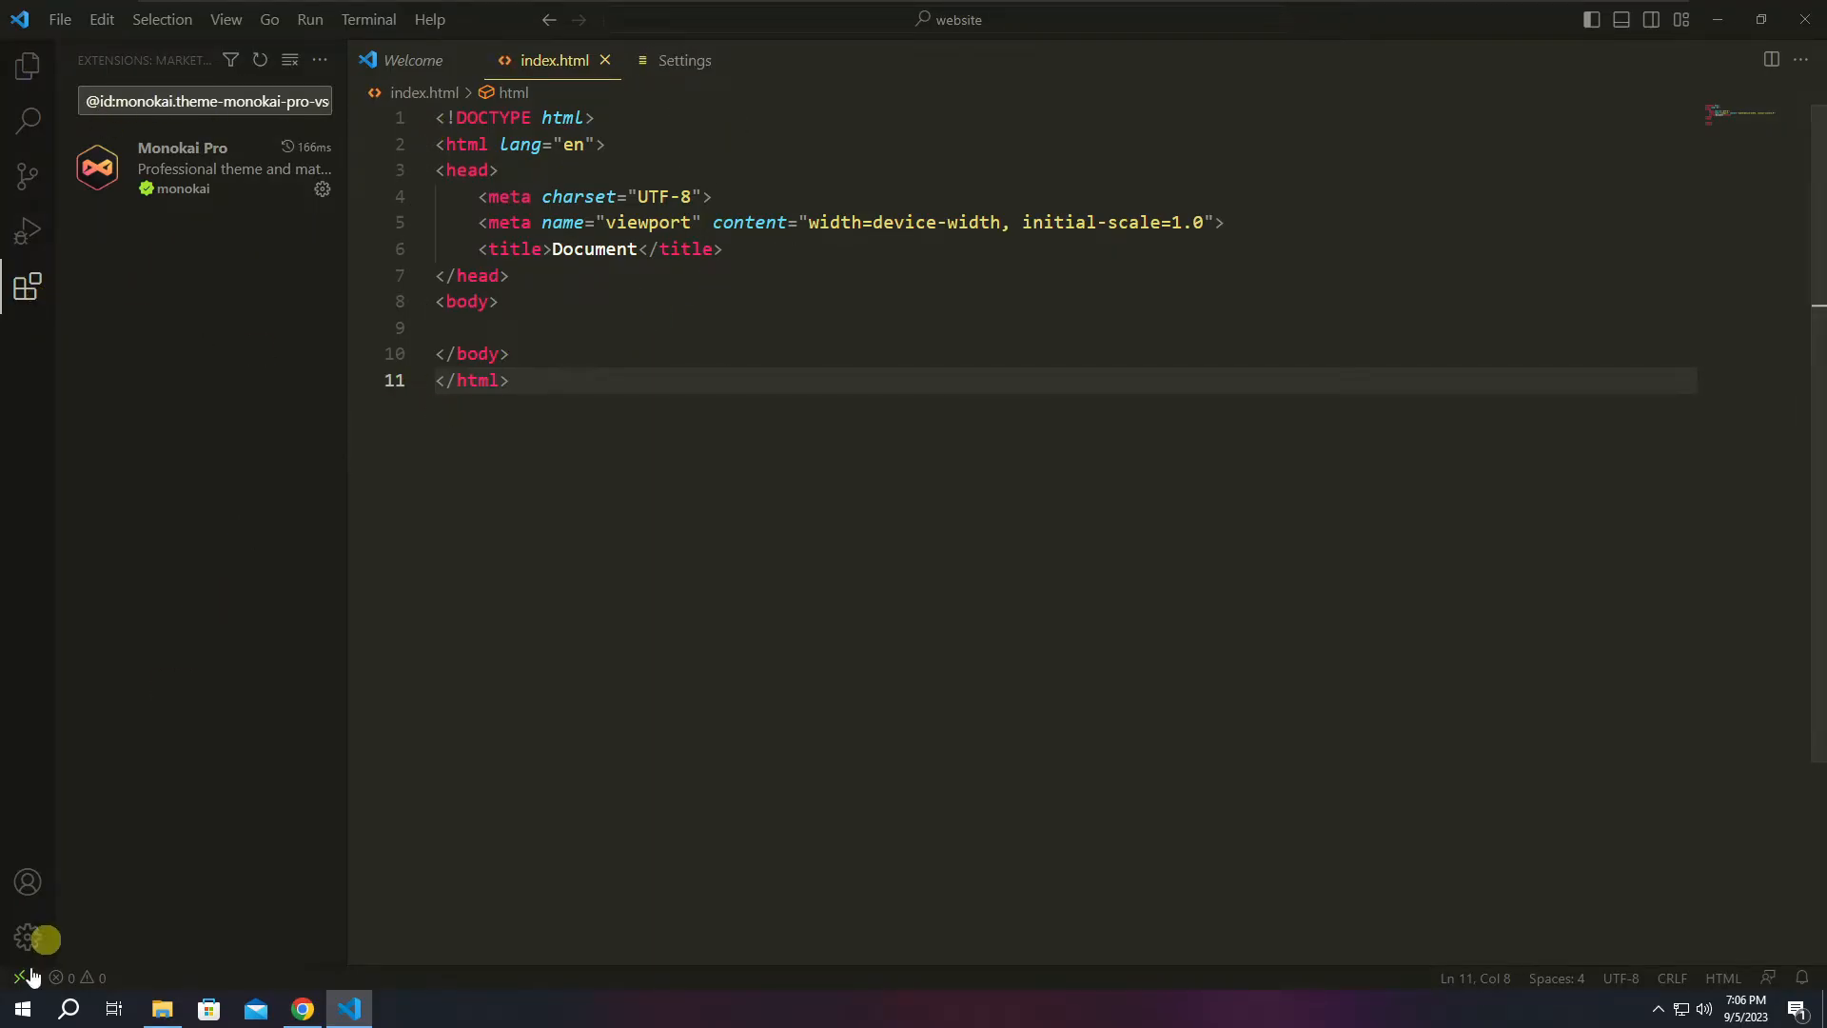
Browse additional color themes again, search the marketplace for "dra", and install the Dracula theme from Dracula Official.
{"action": "left_click", "coordinate": [28, 936]}
{"action": "mouse_move", "coordinate": [150, 910]}
{"action": "left_click", "coordinate": [569, 900]}
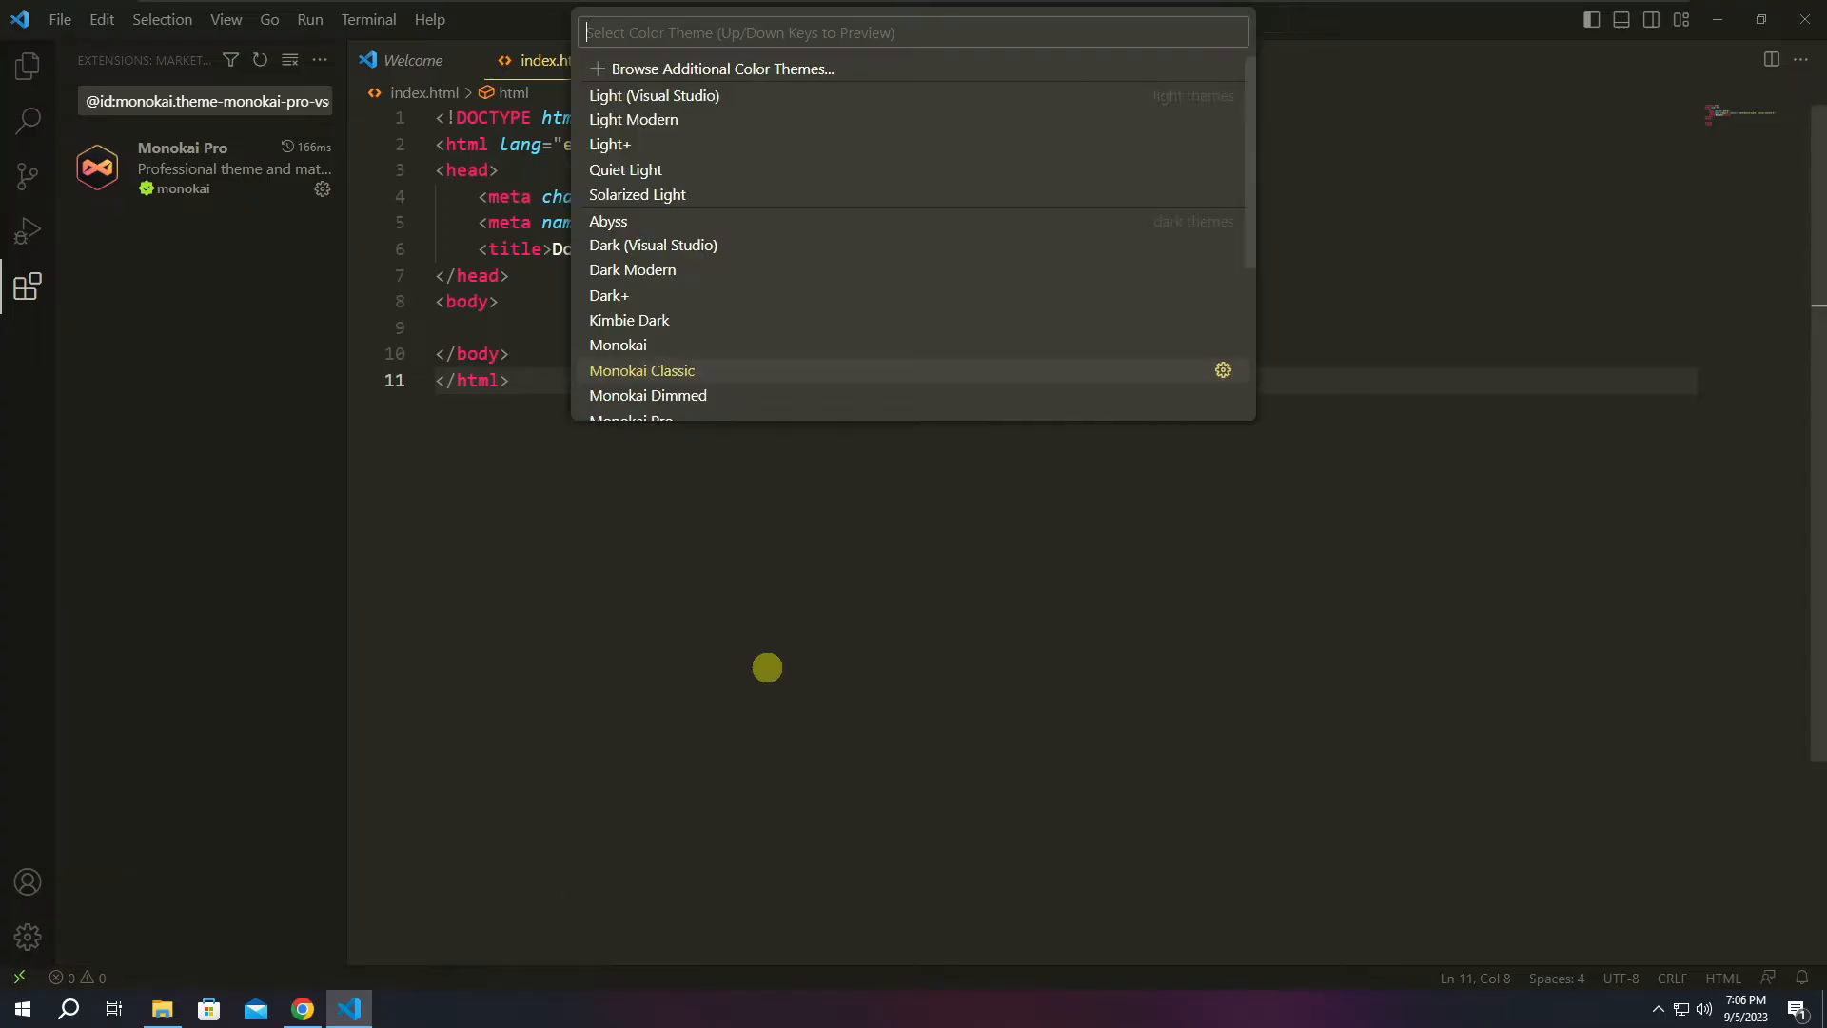
{"action": "scroll", "coordinate": [815, 277], "scroll_direction": "down", "scroll_amount": 3}
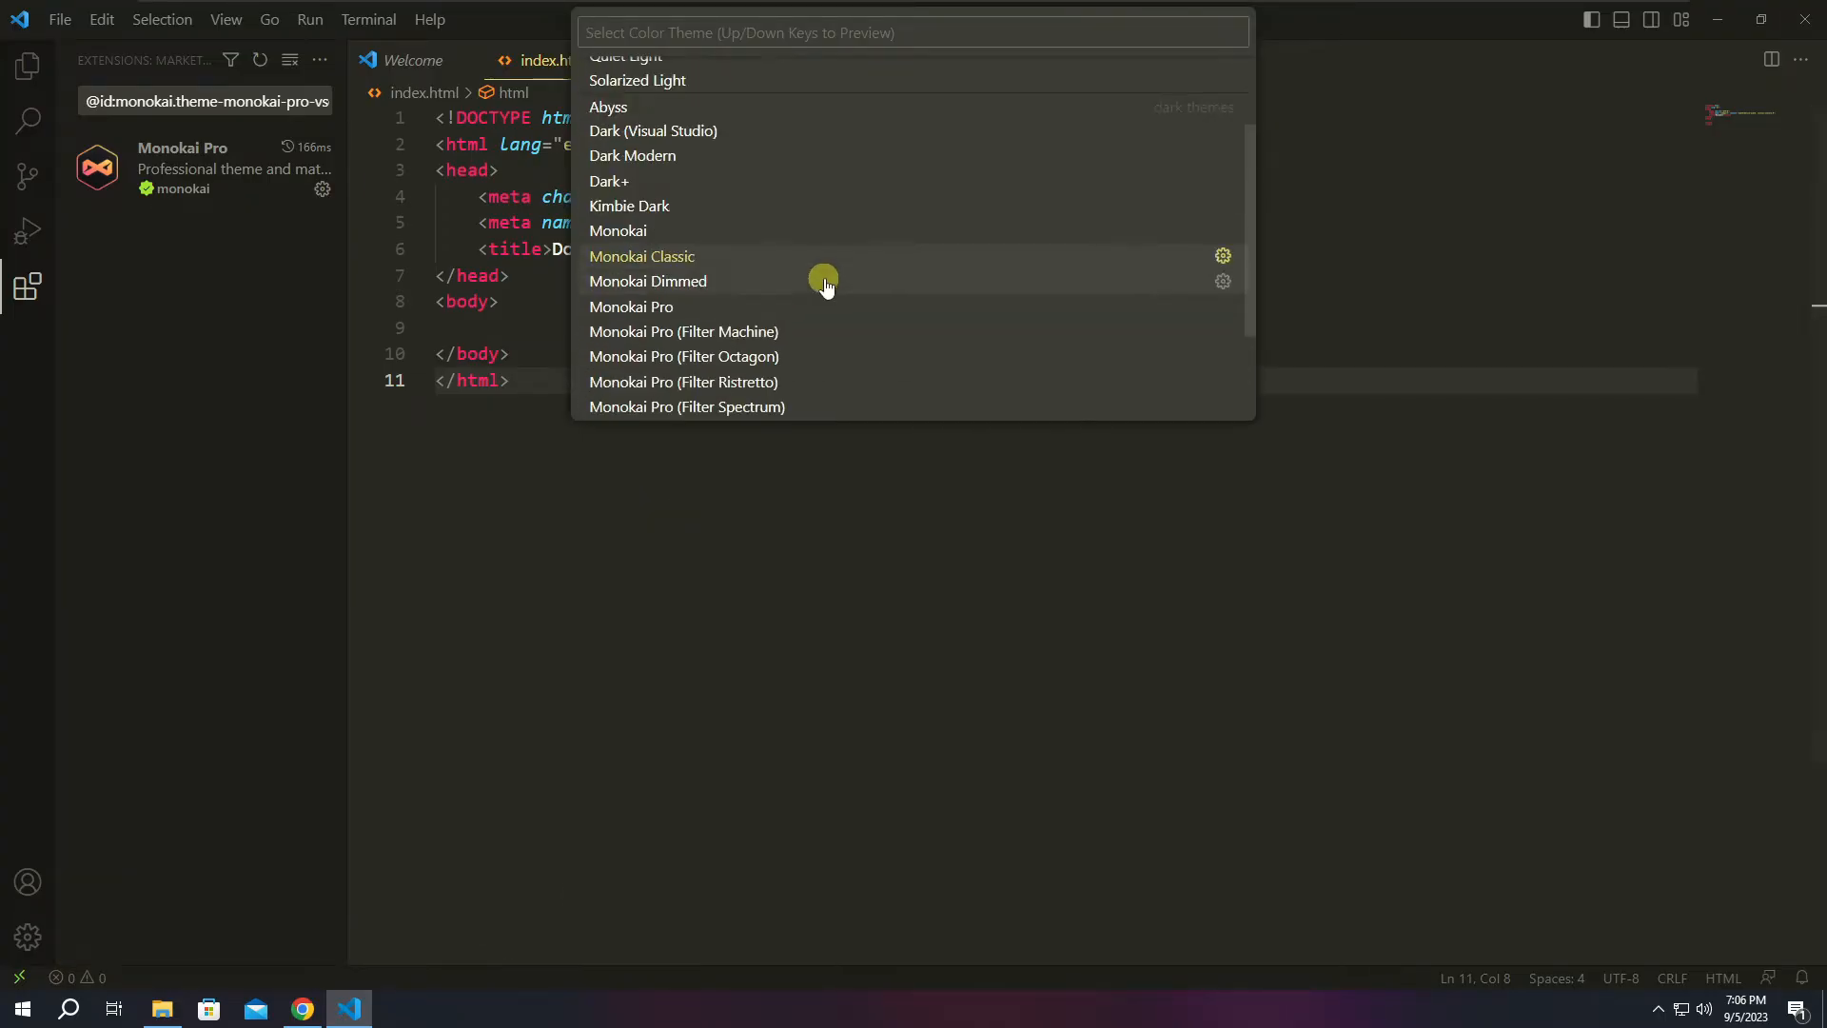
{"action": "scroll", "coordinate": [816, 277], "scroll_direction": "up", "scroll_amount": 3}
{"action": "type", "text": "co"}
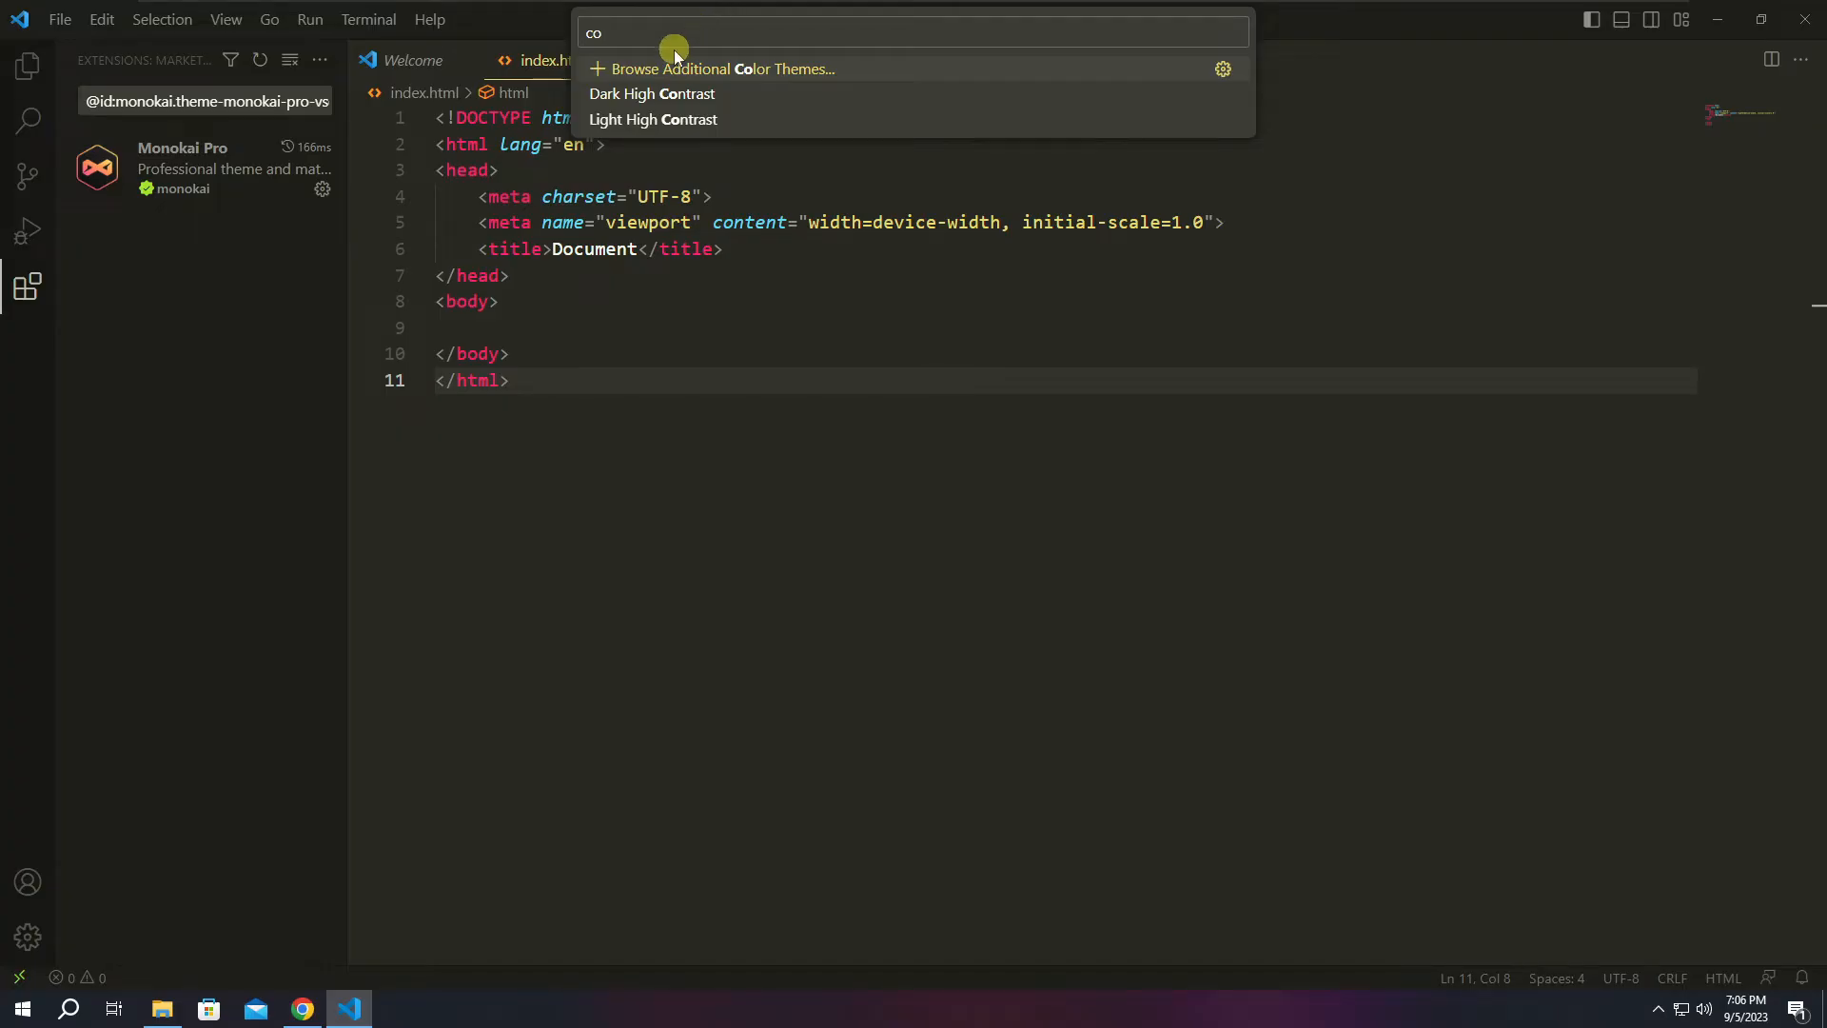
{"action": "key", "text": "Return"}
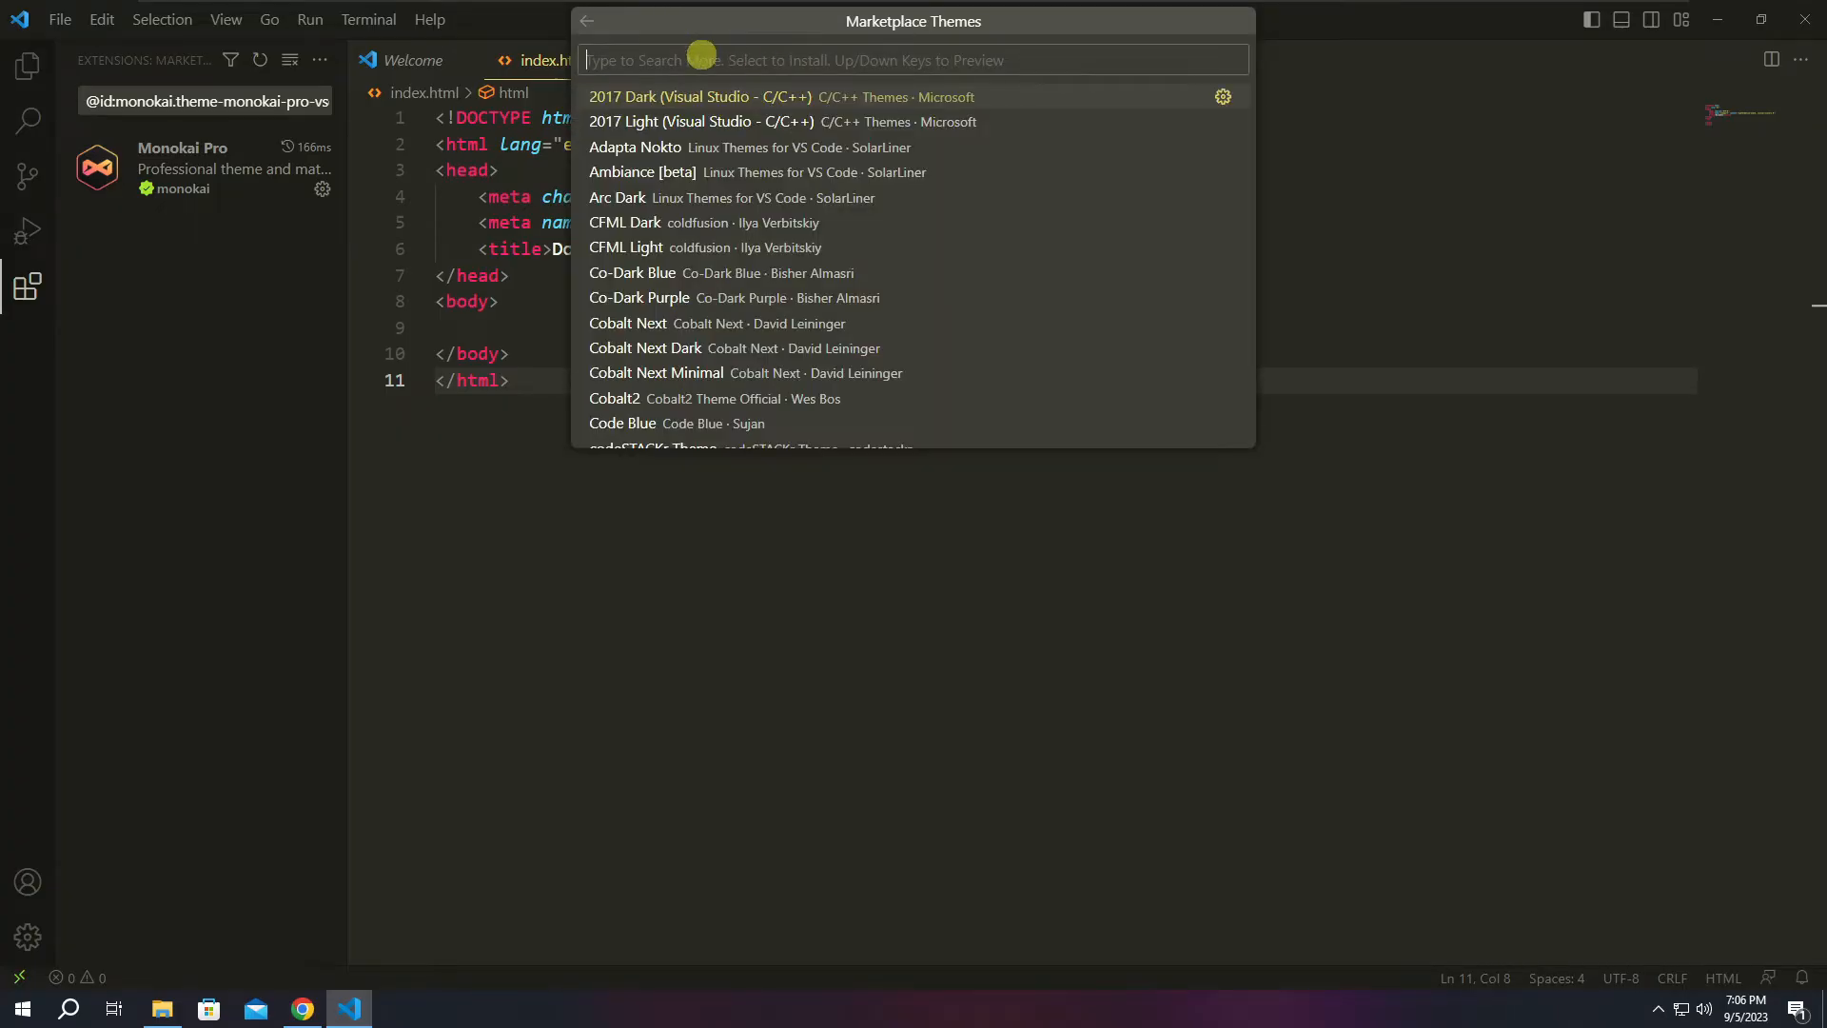
{"action": "type", "text": "dra"}
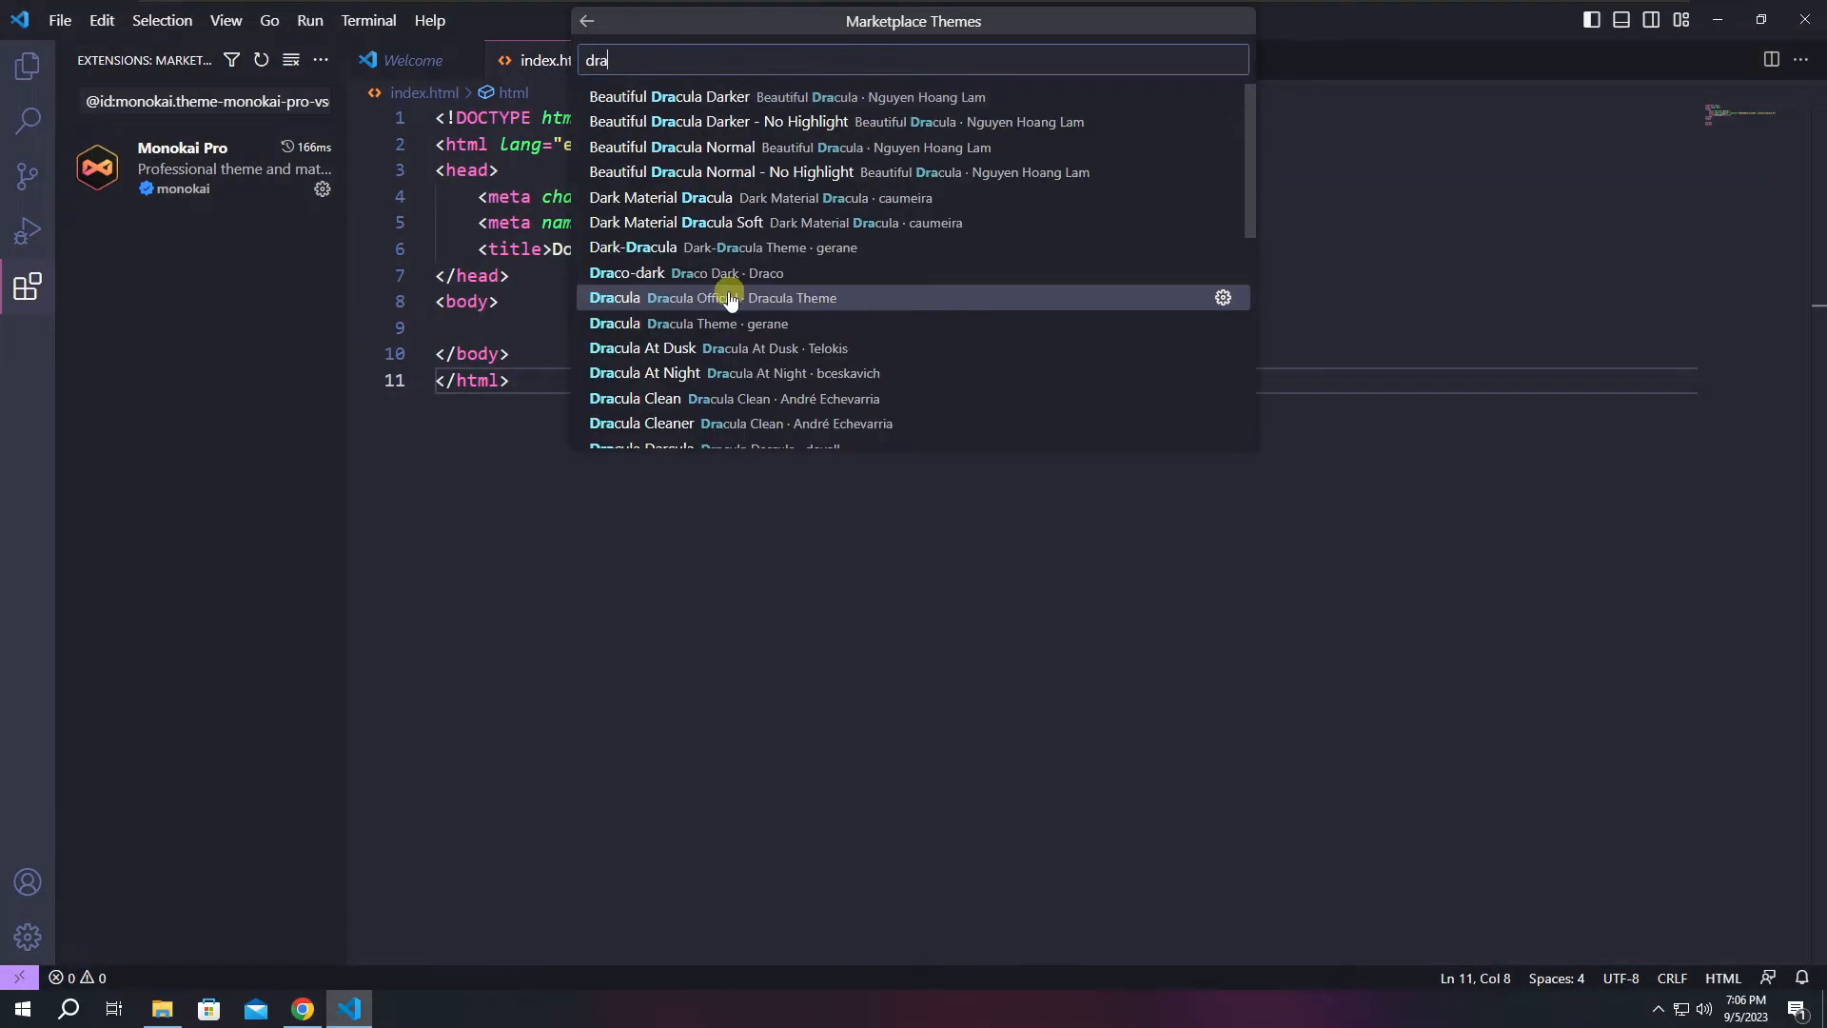
{"action": "left_click", "coordinate": [728, 293]}
{"action": "left_click", "coordinate": [1049, 511]}
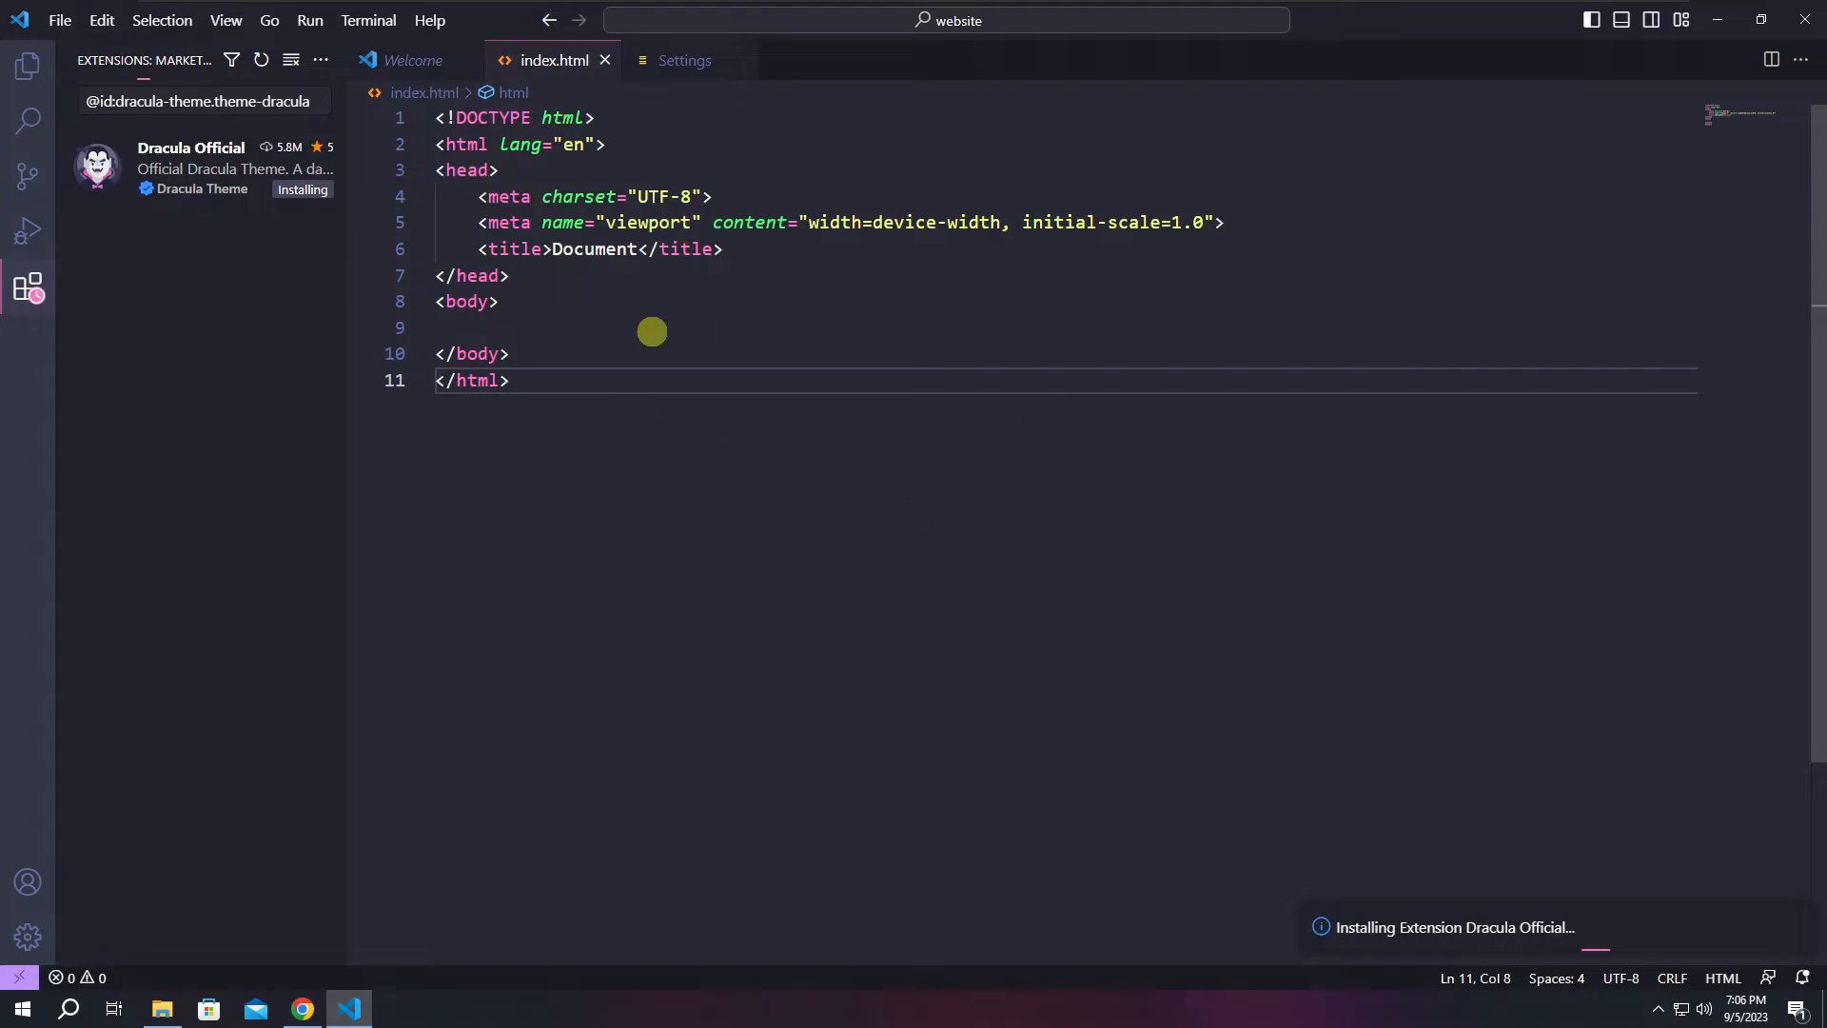
{"action": "left_click_drag", "start_coordinate": [619, 351], "coordinate": [416, 140]}
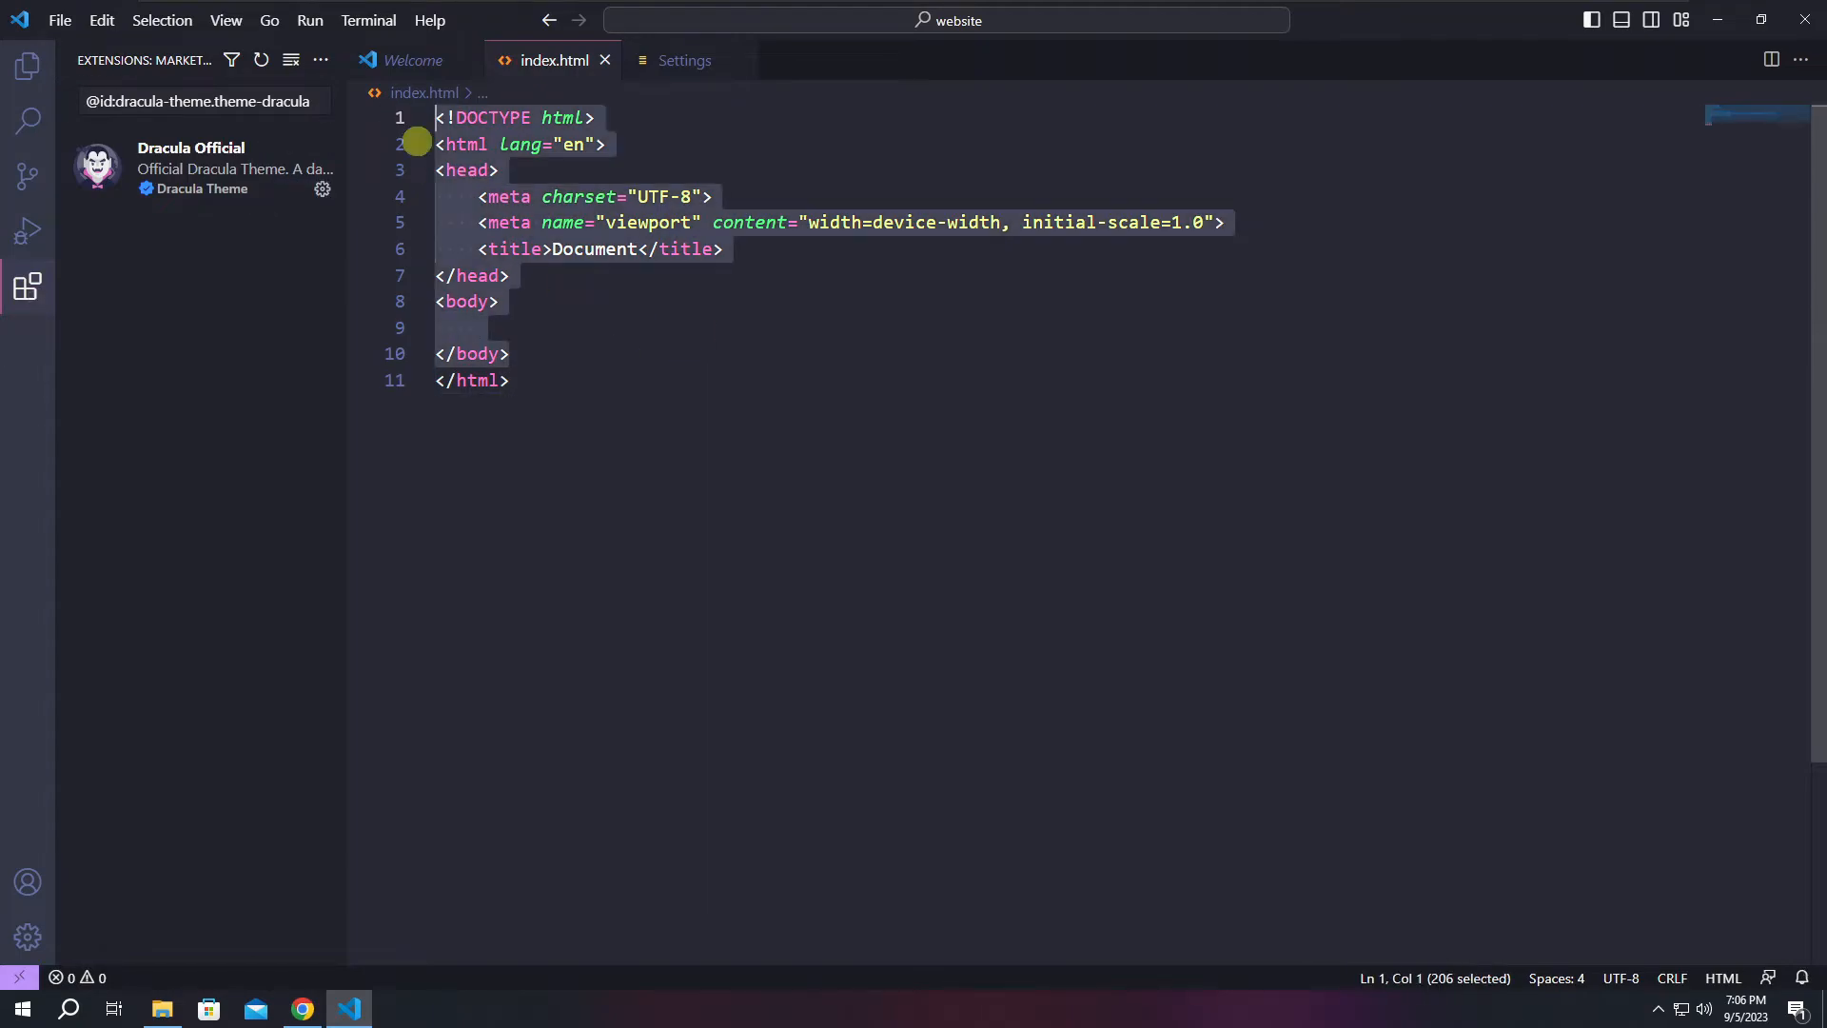
{"action": "left_click", "coordinate": [647, 347]}
{"action": "left_click", "coordinate": [802, 408]}
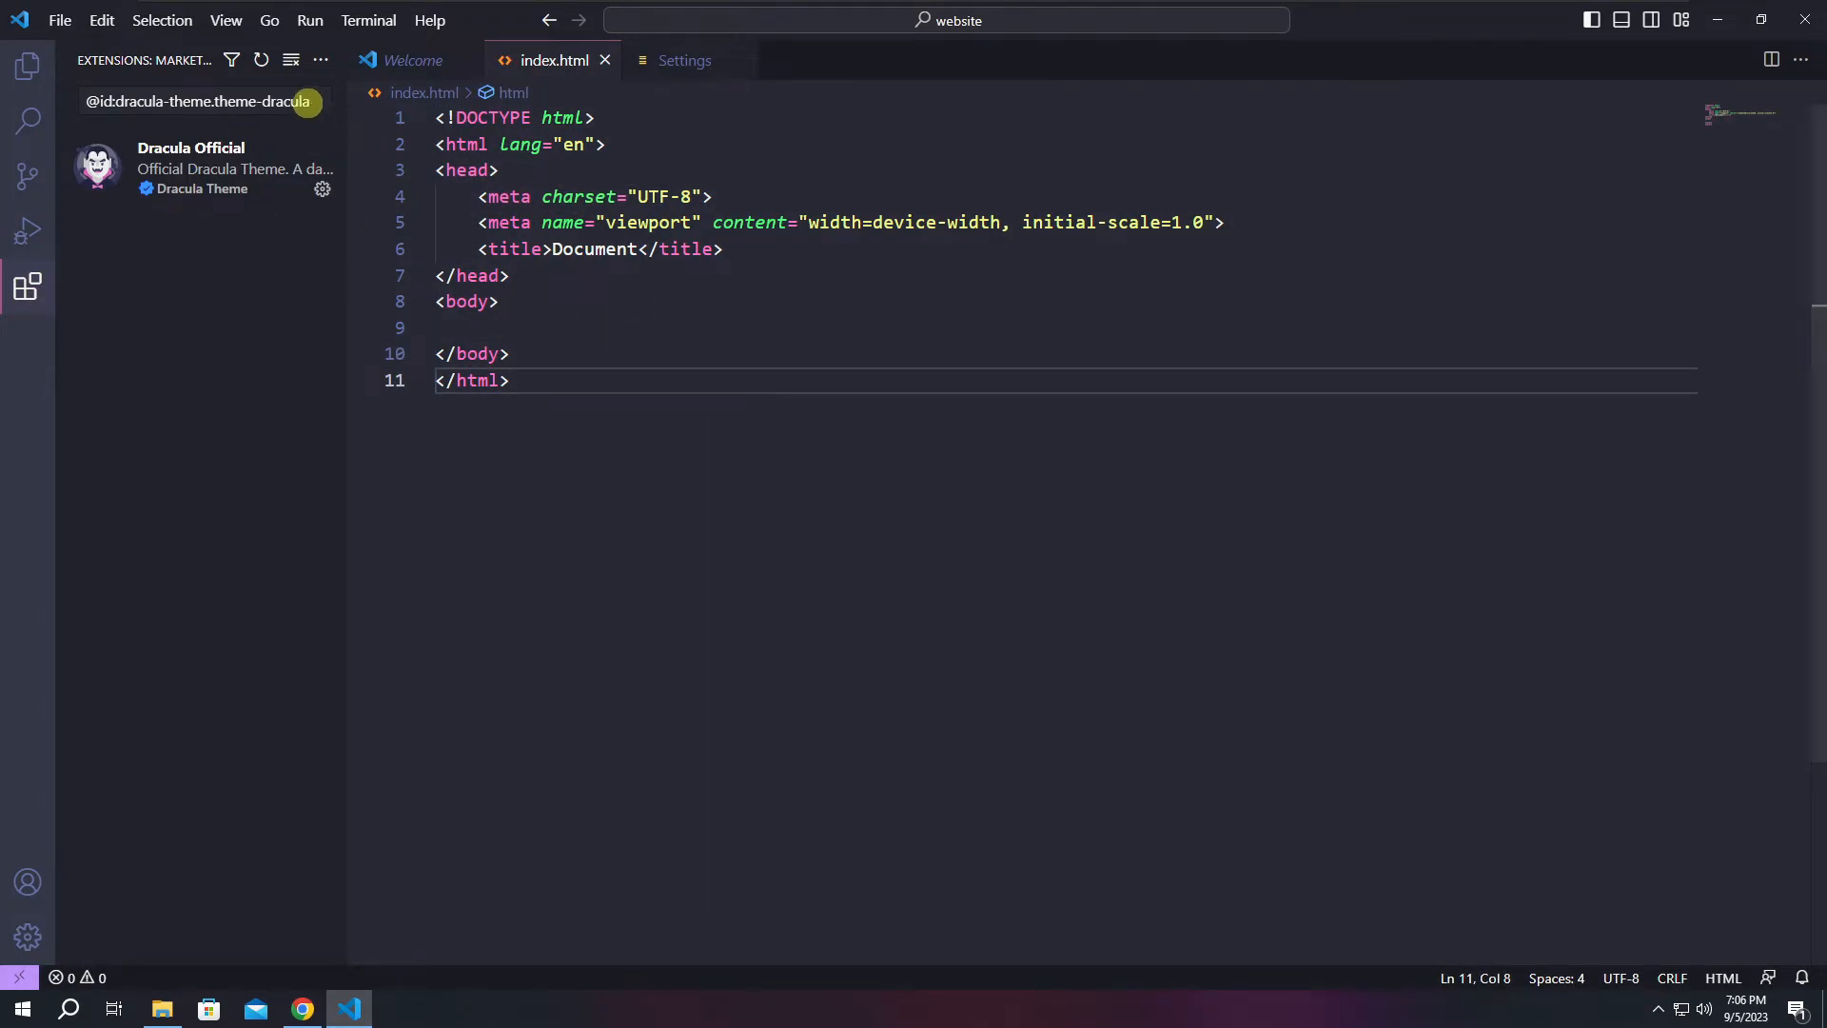
Clear the Dracula filter from the extensions search and show the file Explorer.
{"action": "key", "text": "ctrl+shift+x"}
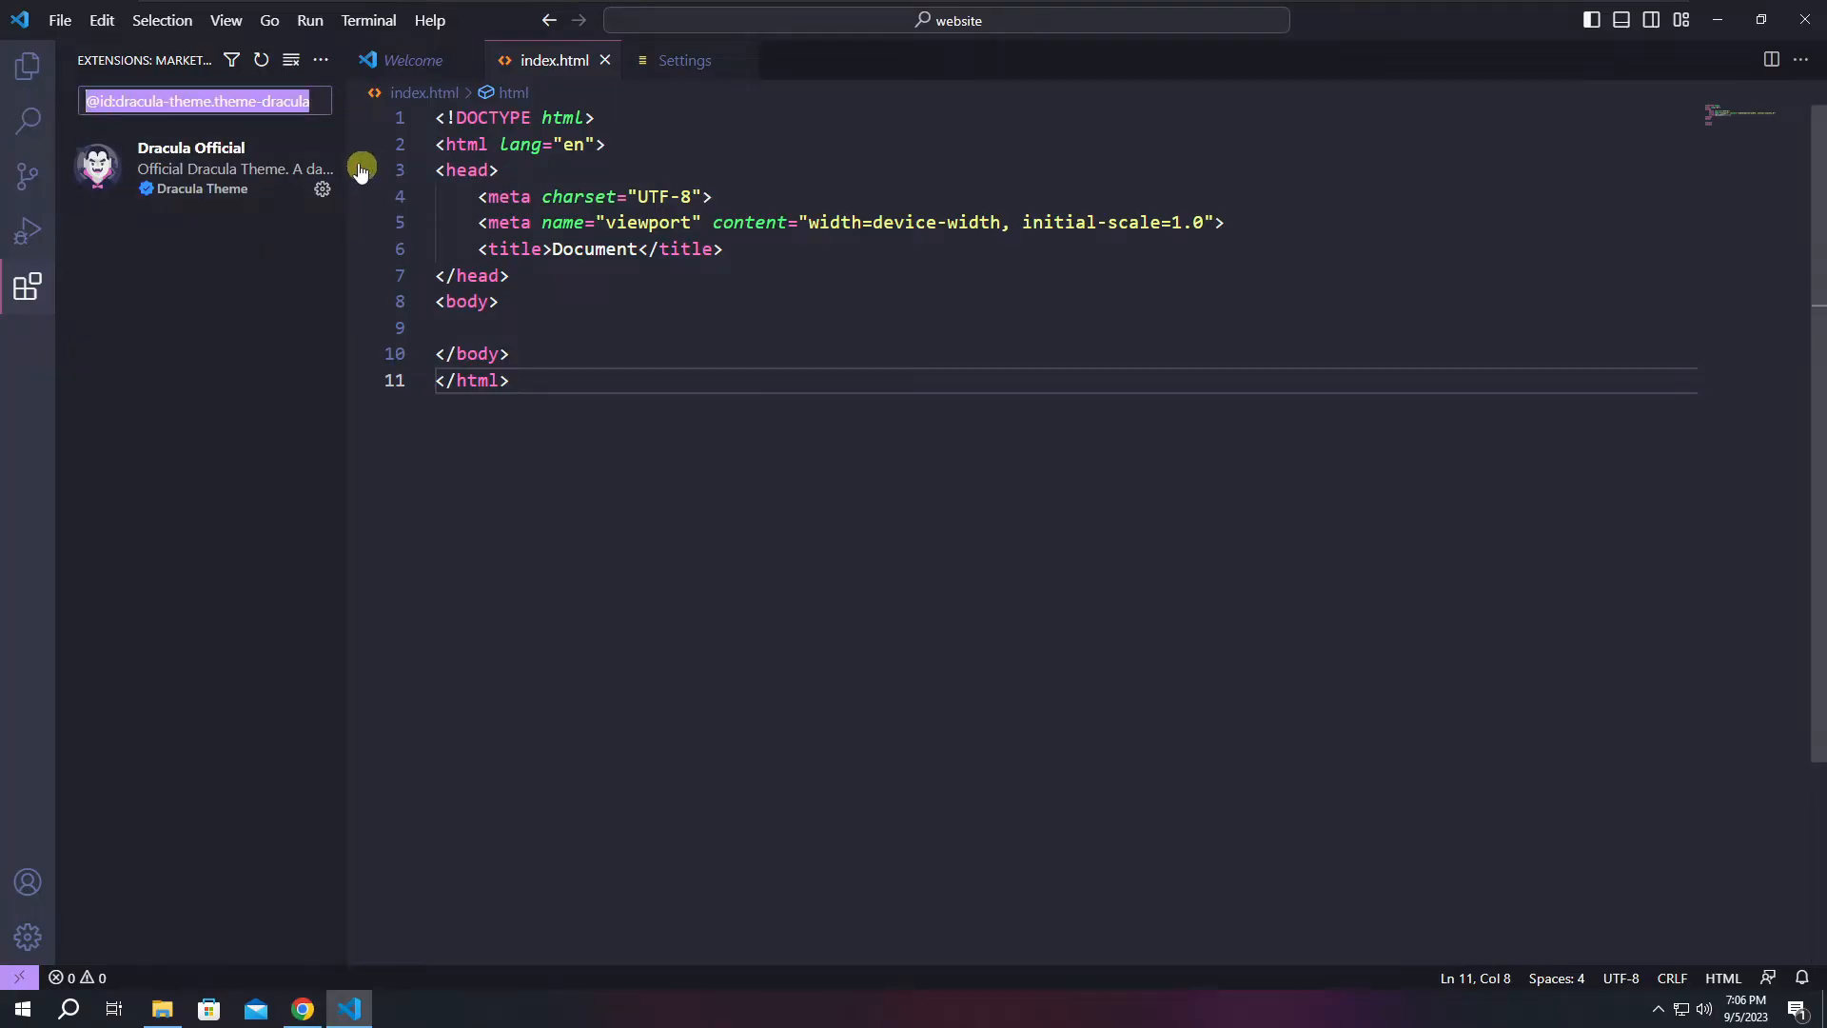
{"action": "key", "text": "BackSpace"}
{"action": "key", "text": "ctrl+shift+e"}
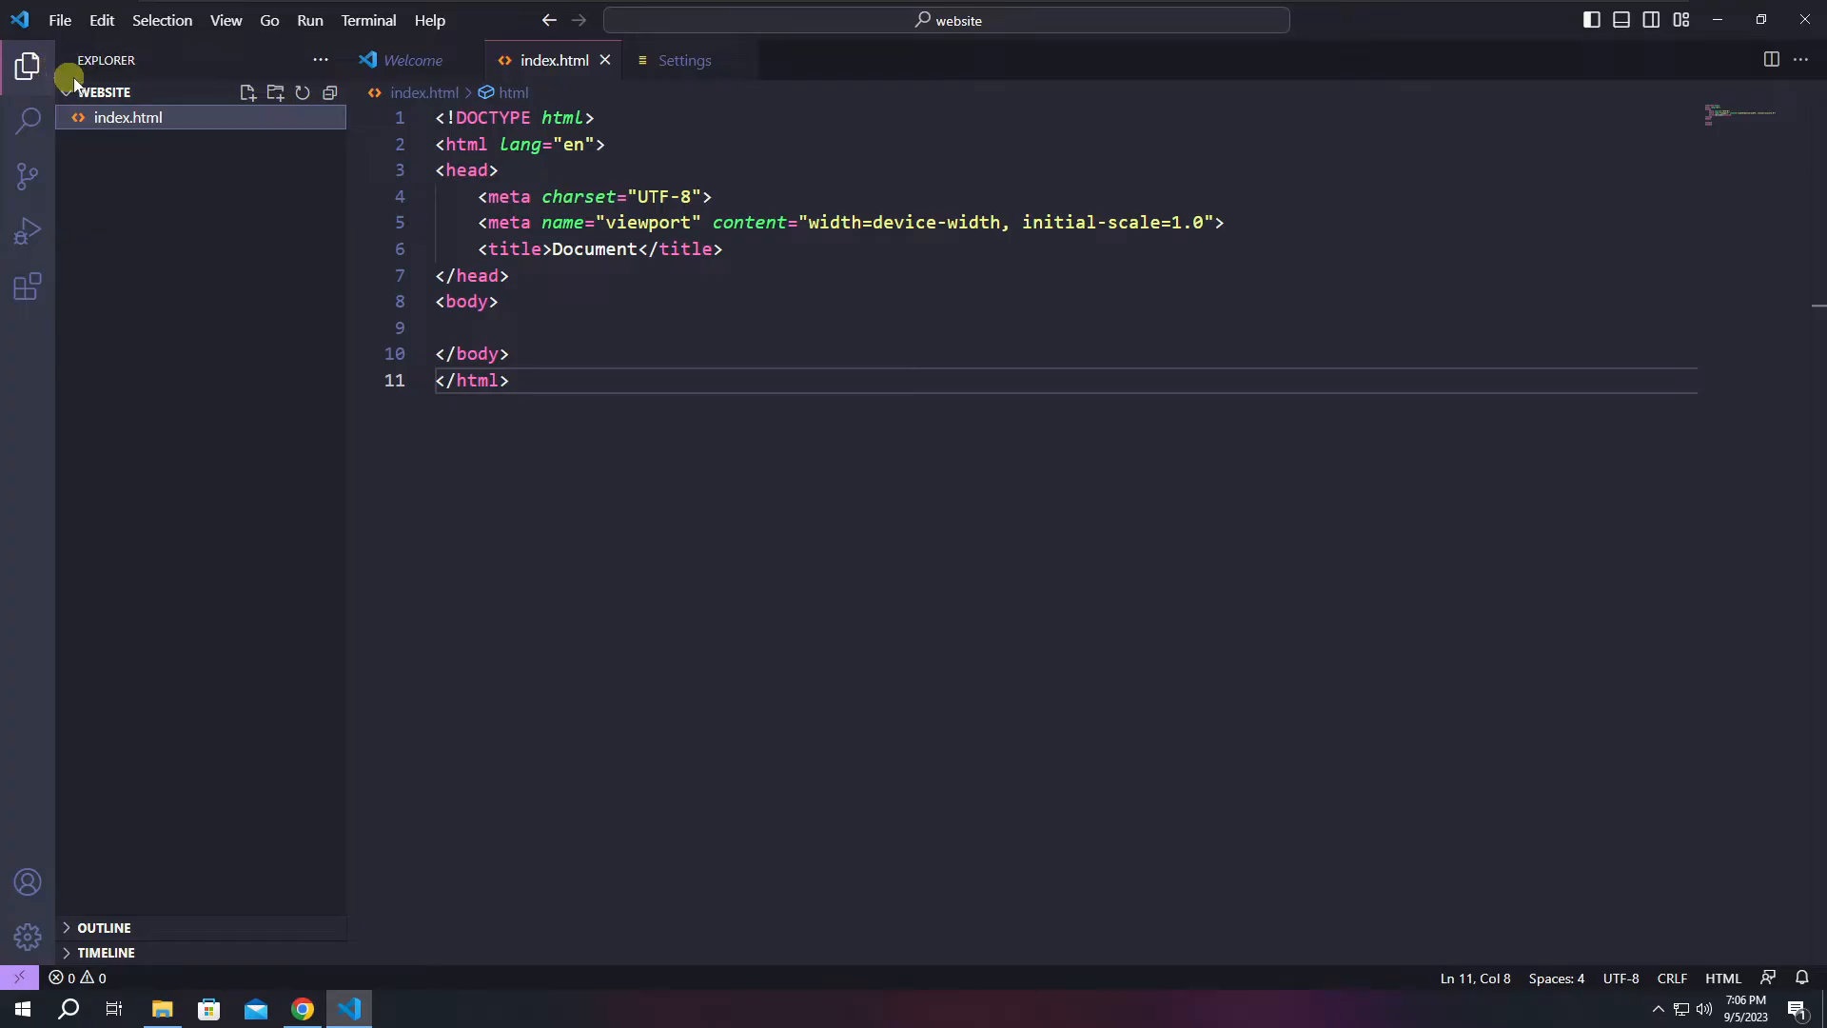
Look at the Search and Source Control views and return to the file Explorer.
{"action": "left_click", "coordinate": [29, 133]}
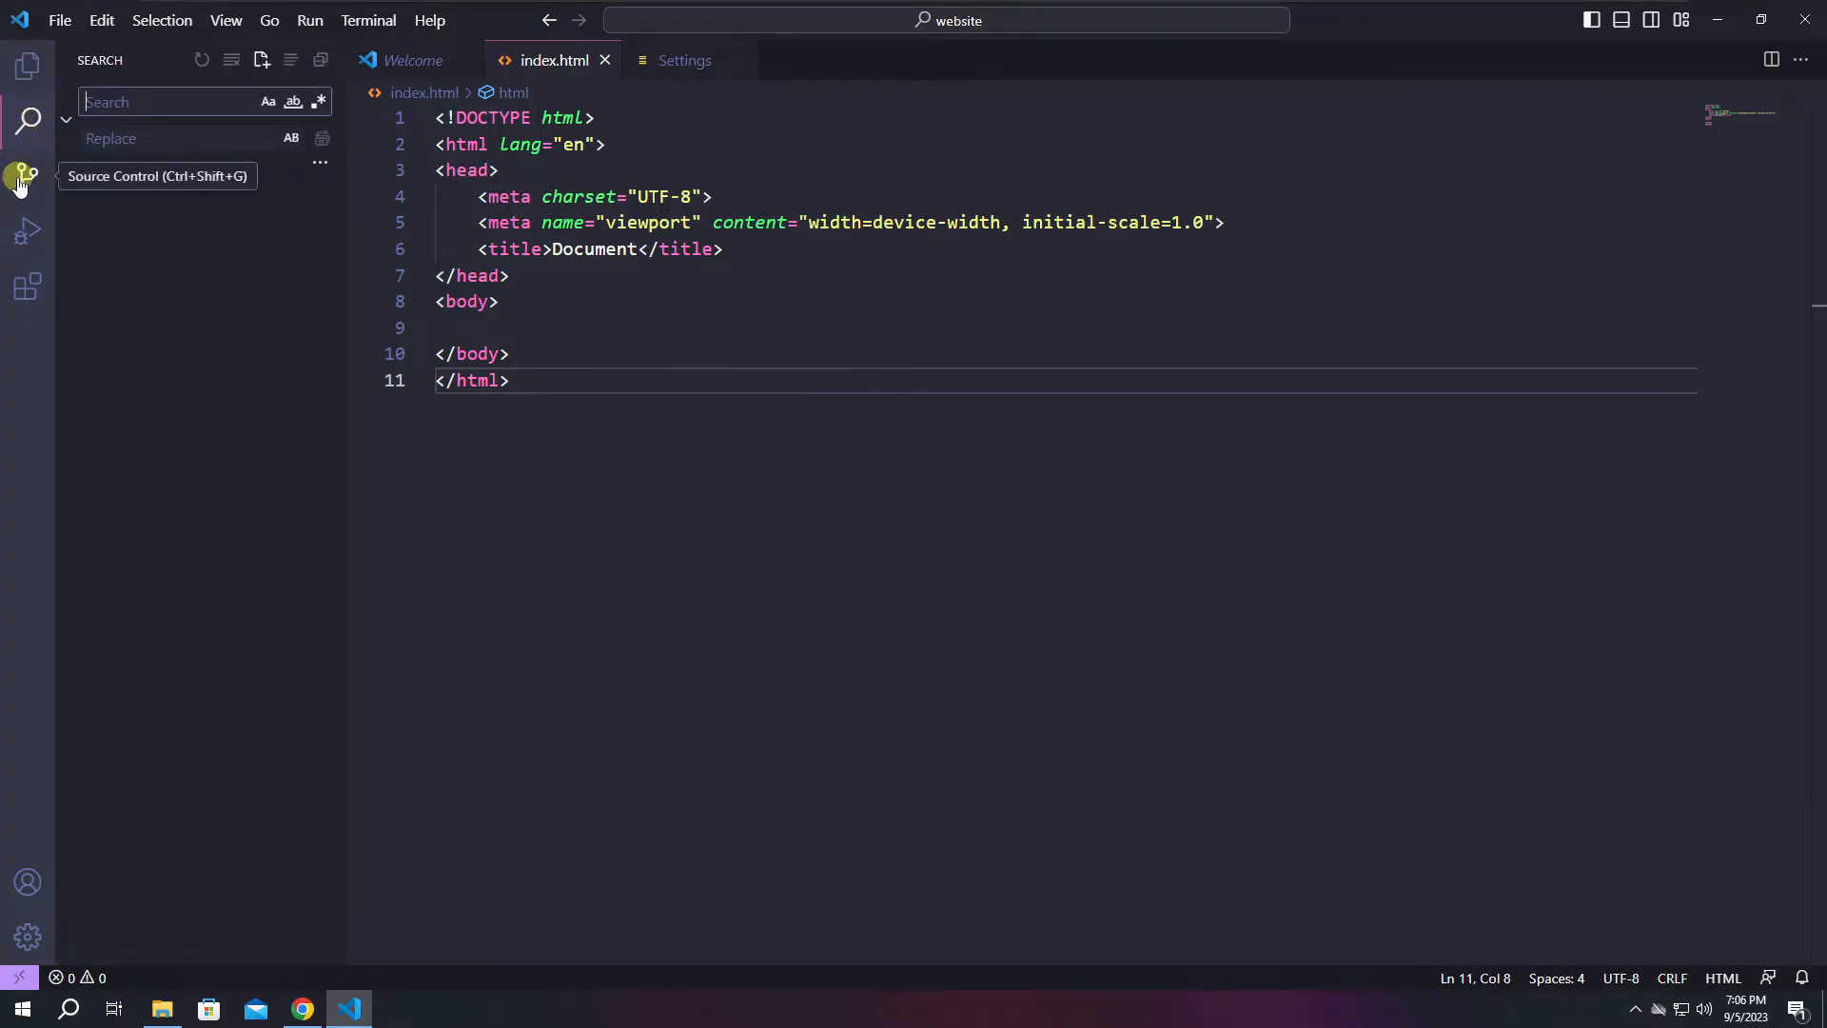
{"action": "left_click", "coordinate": [21, 183]}
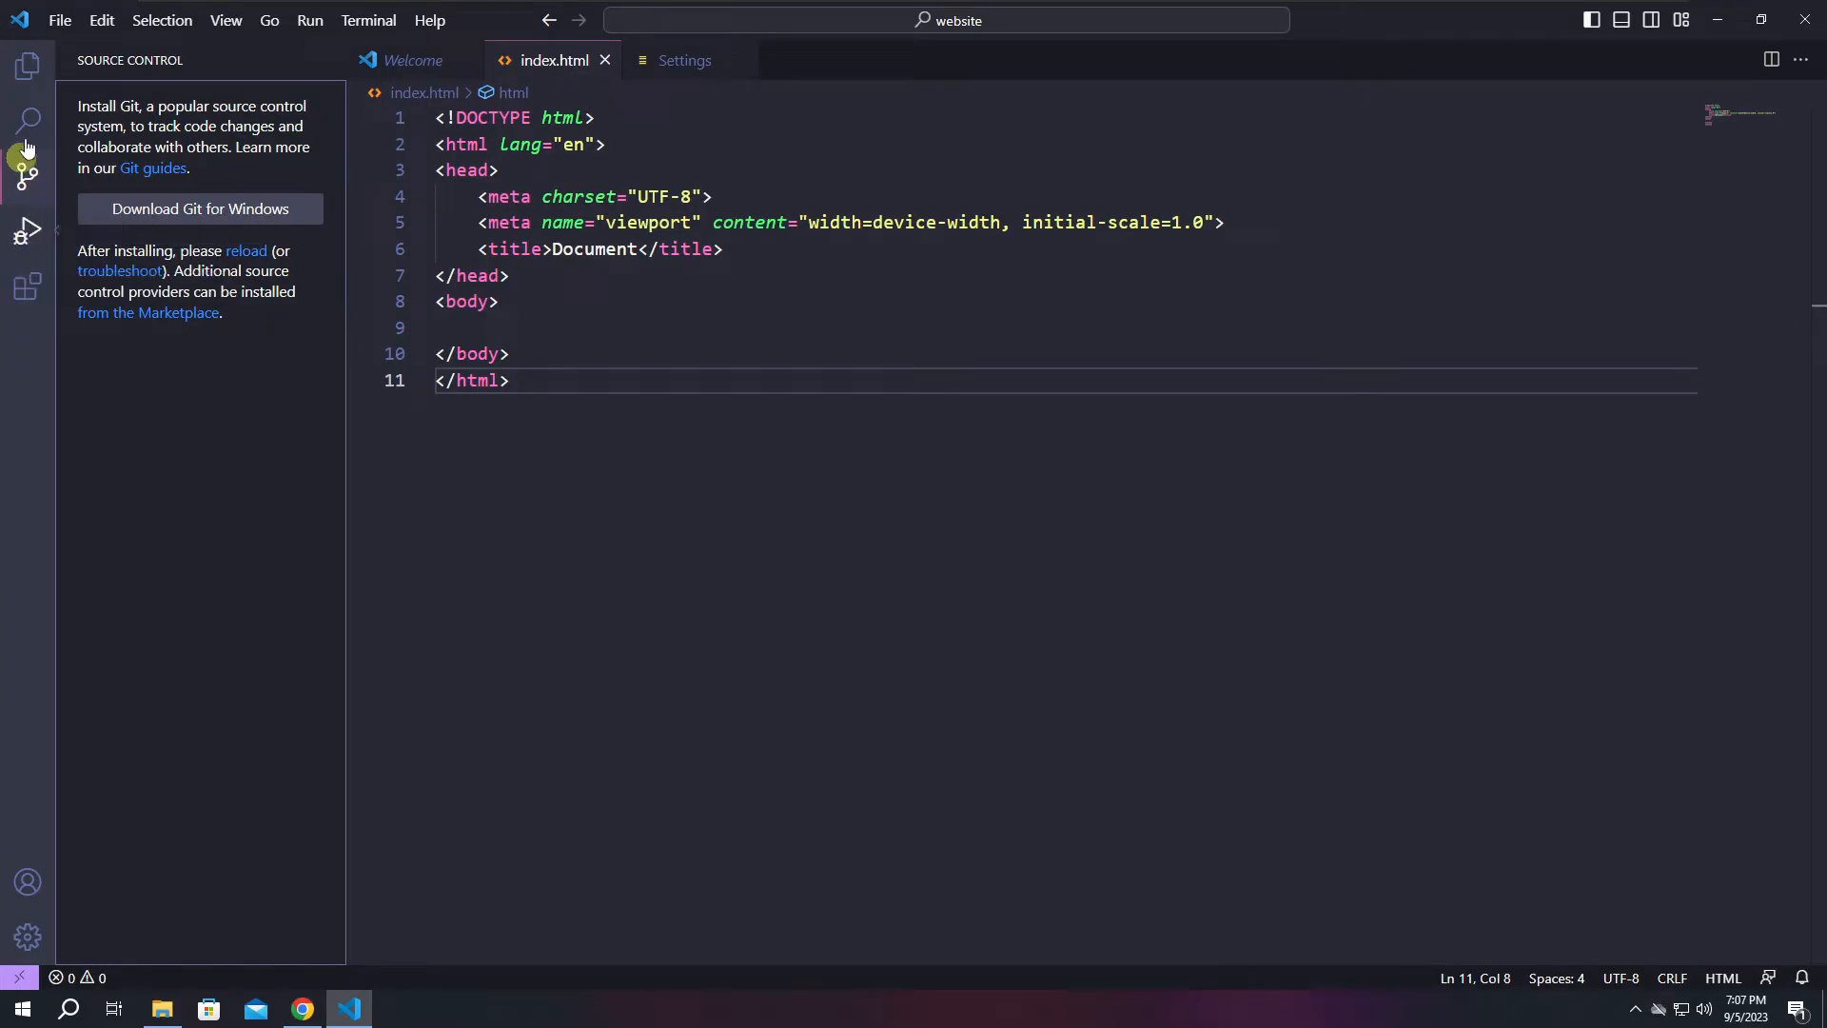
{"action": "left_click", "coordinate": [25, 78]}
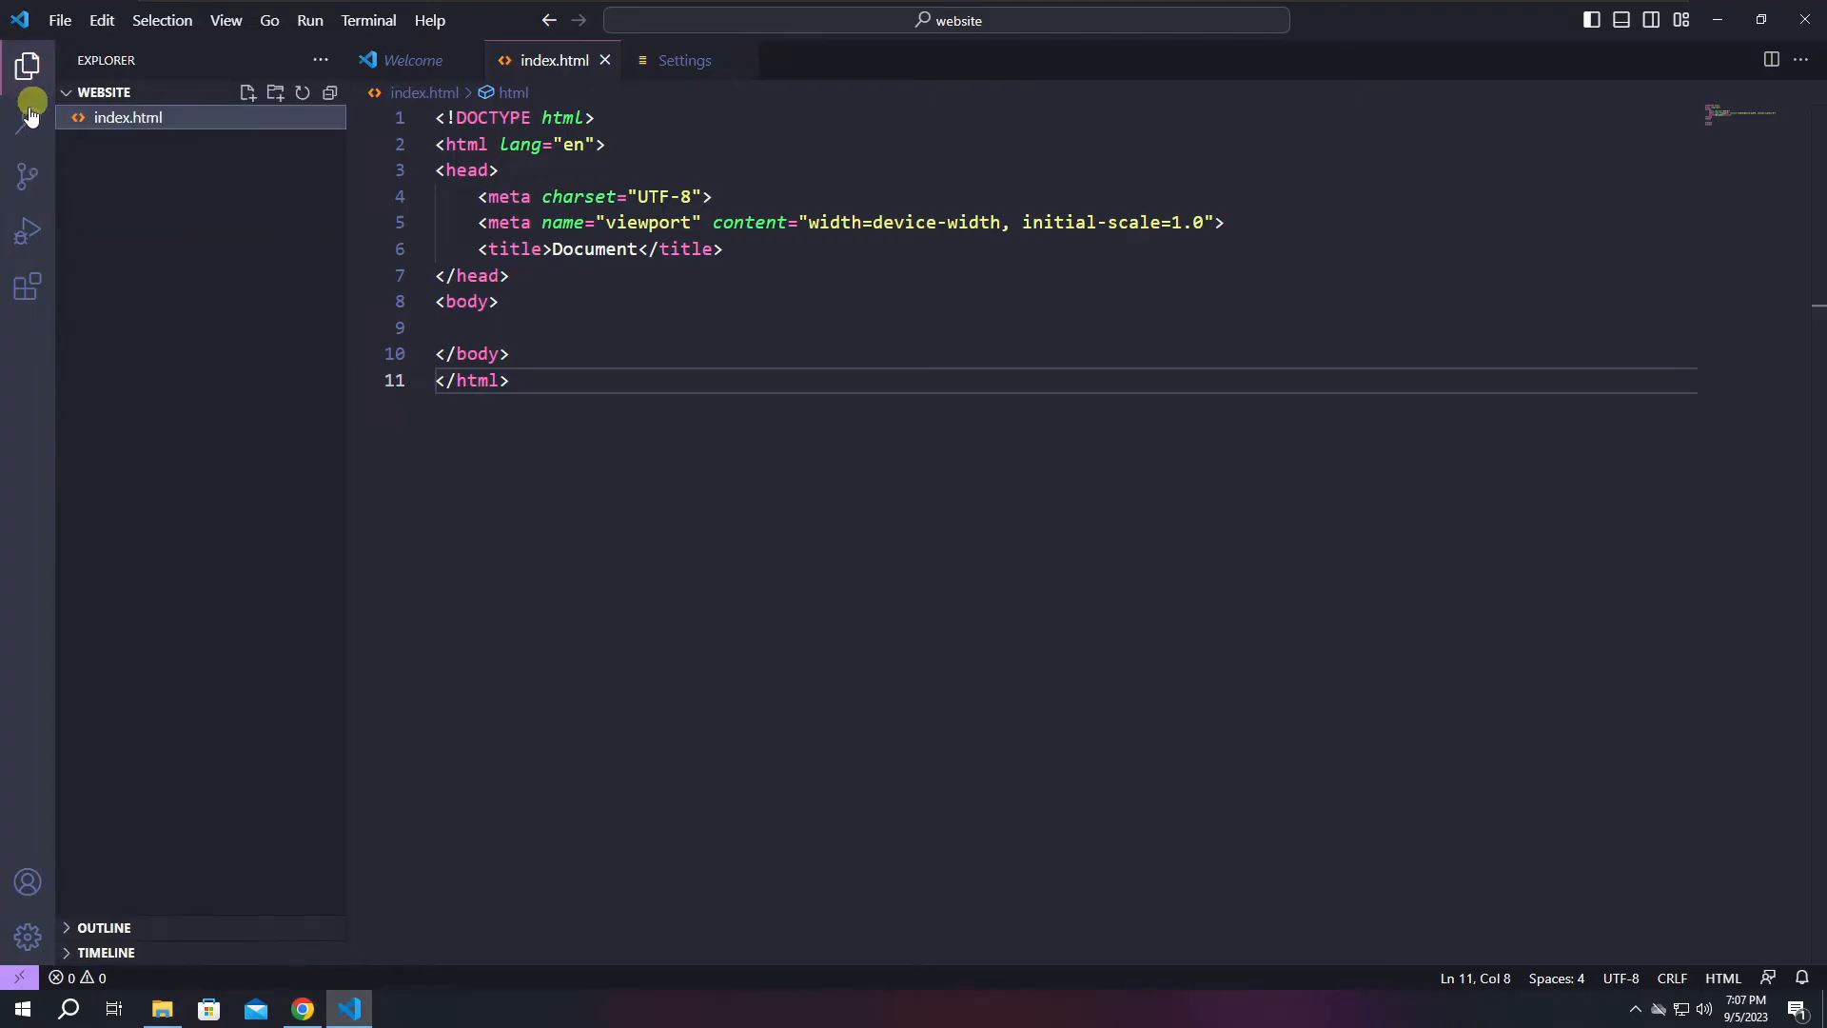
Search the extensions marketplace for "pre" and install the Prettier - Code formatter extension.
{"action": "left_click", "coordinate": [28, 285]}
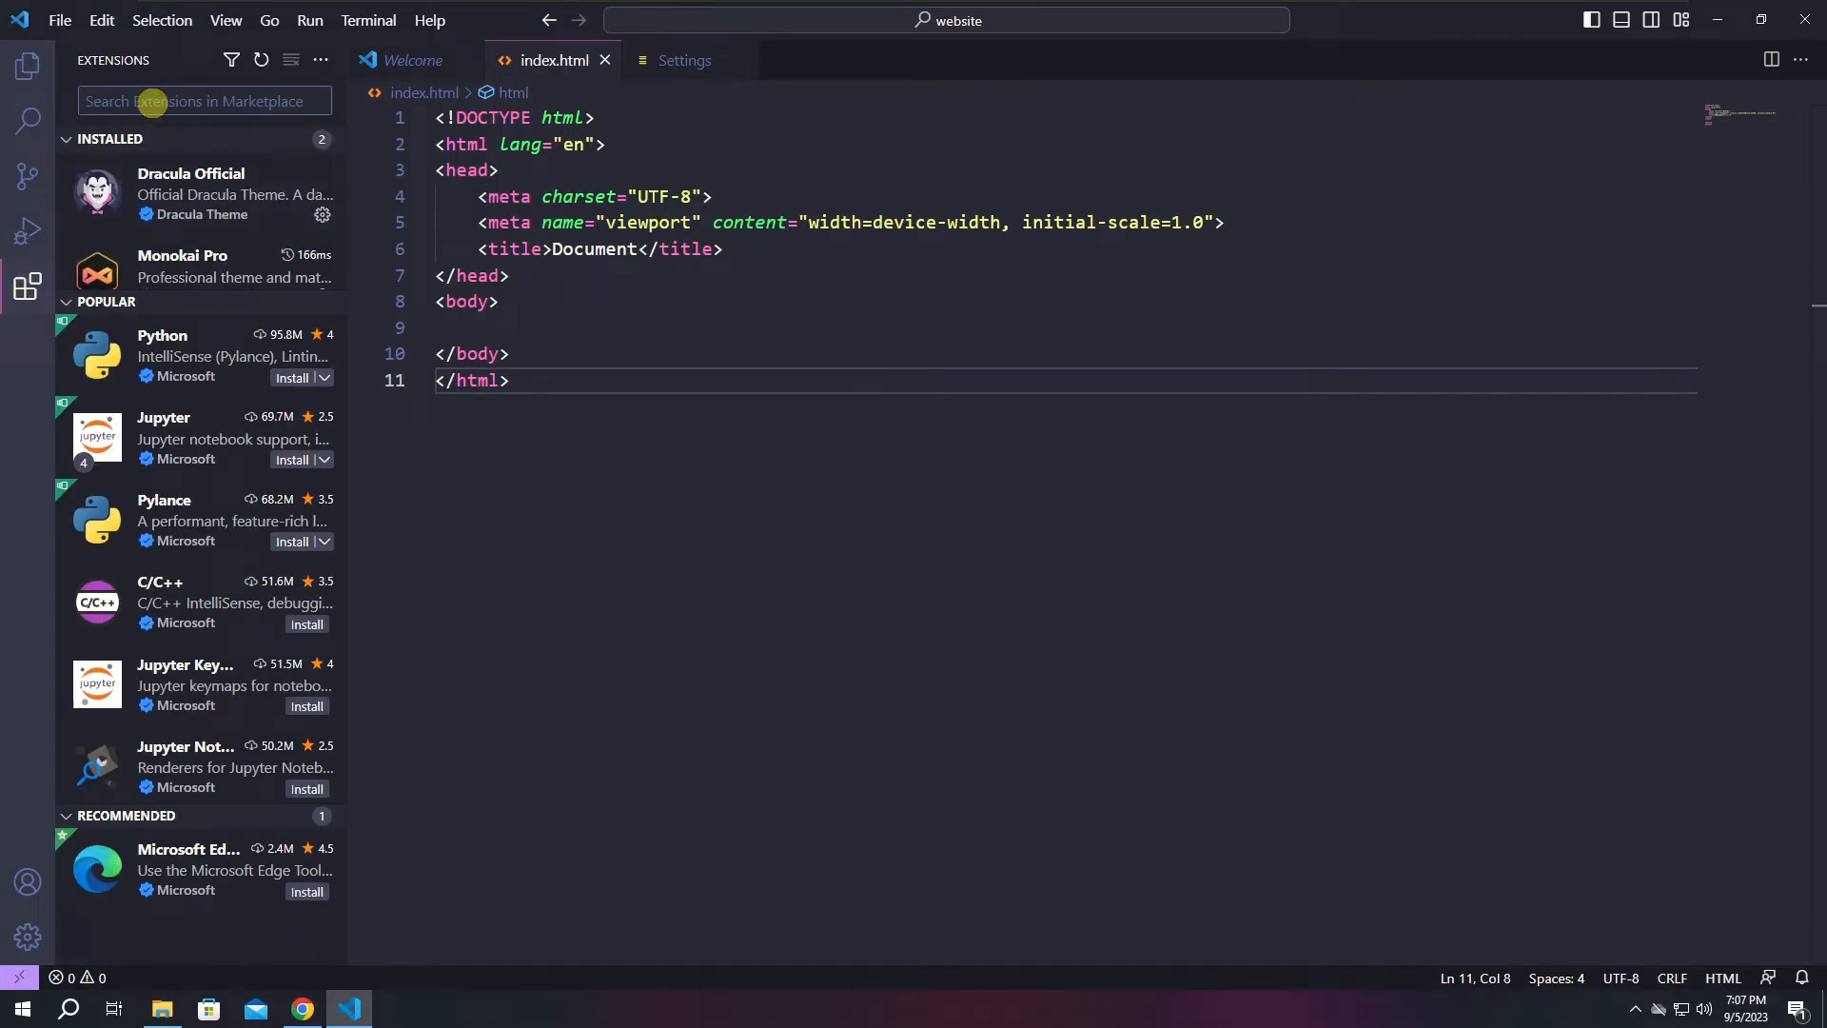
{"action": "left_click", "coordinate": [152, 102]}
{"action": "type", "text": "pre"}
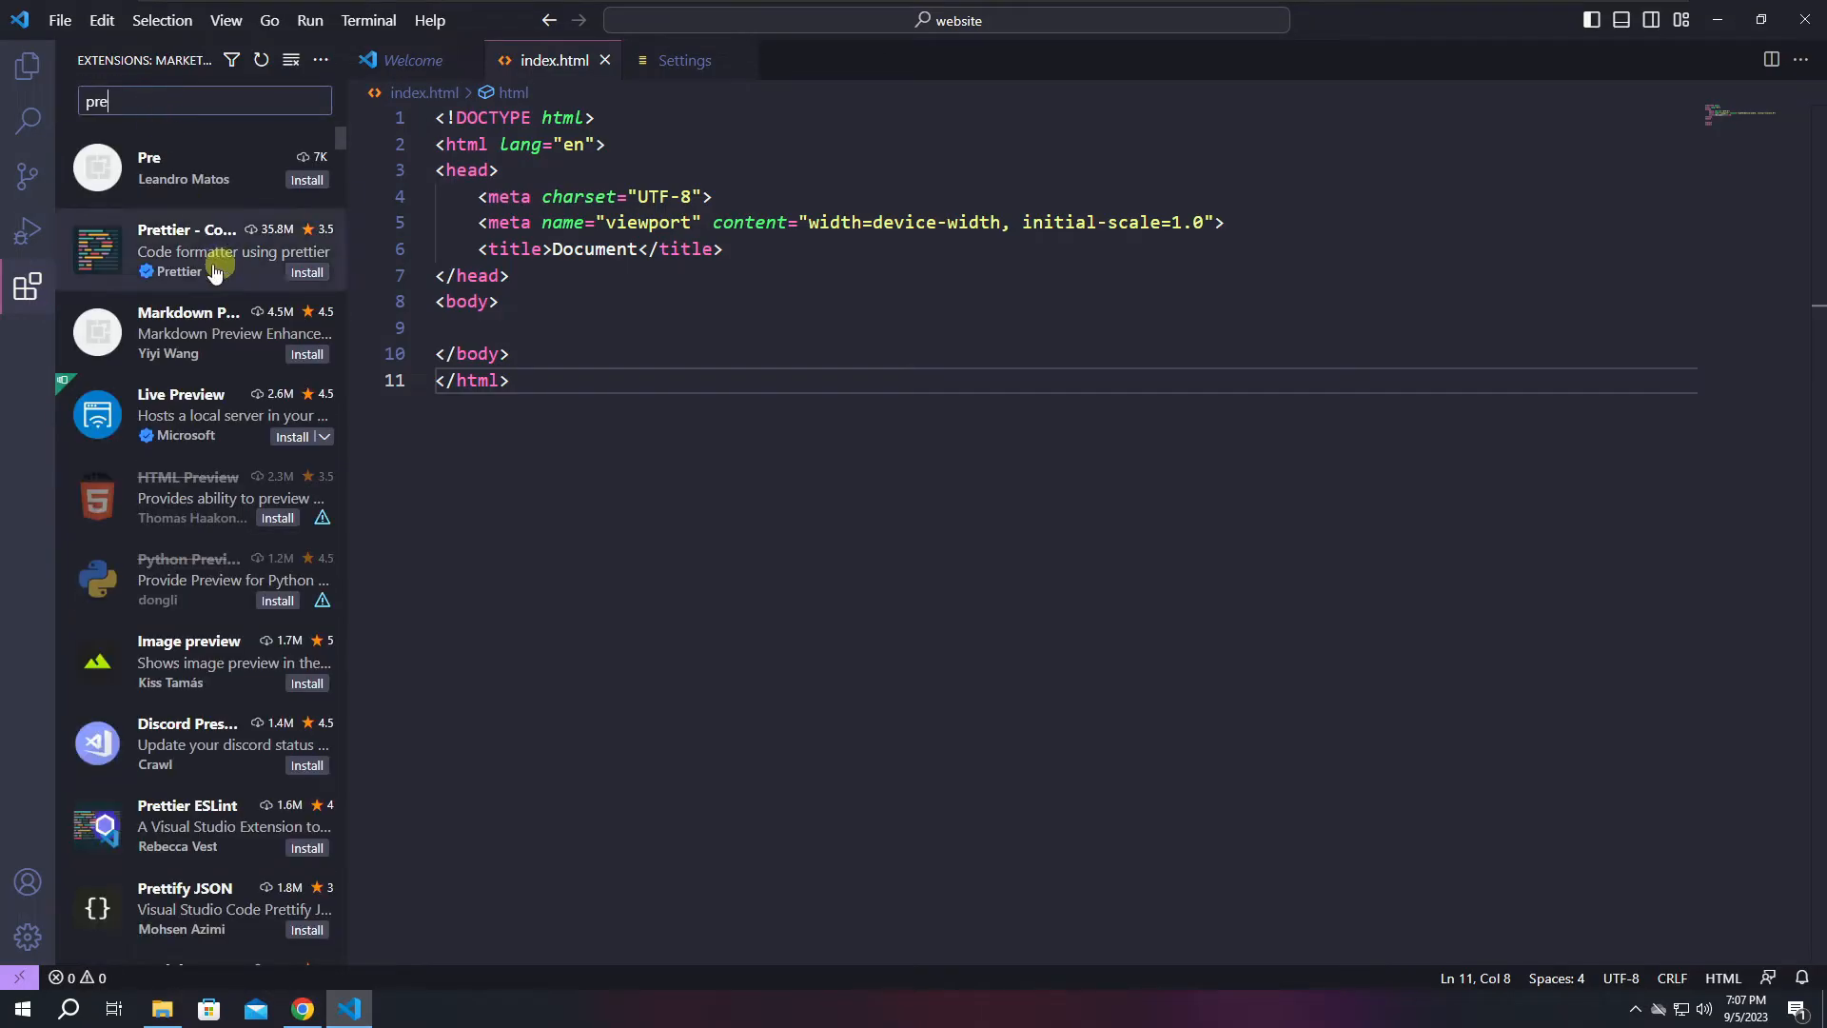
{"action": "left_click", "coordinate": [200, 245]}
{"action": "left_click", "coordinate": [307, 274]}
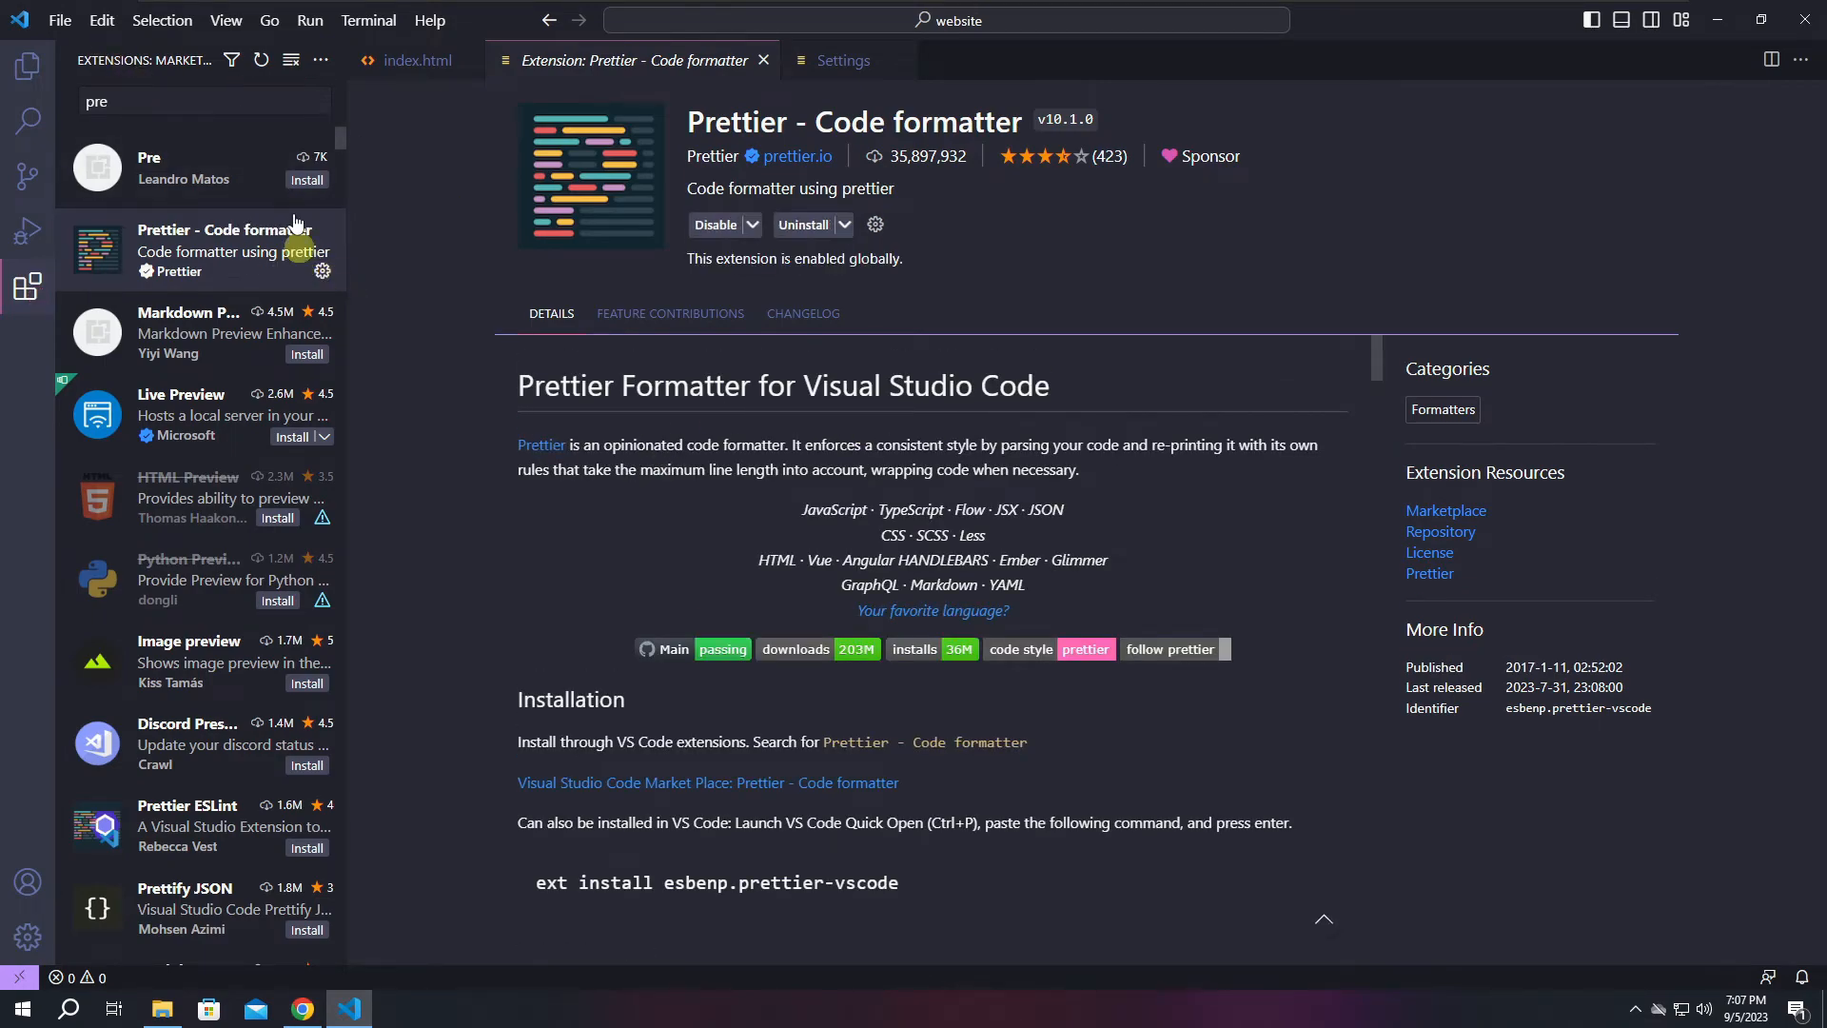
Search the extensions marketplace for "live" and install the Live Server extension.
{"action": "left_click_drag", "start_coordinate": [175, 102], "coordinate": [1, 93]}
{"action": "key", "text": "BackSpace"}
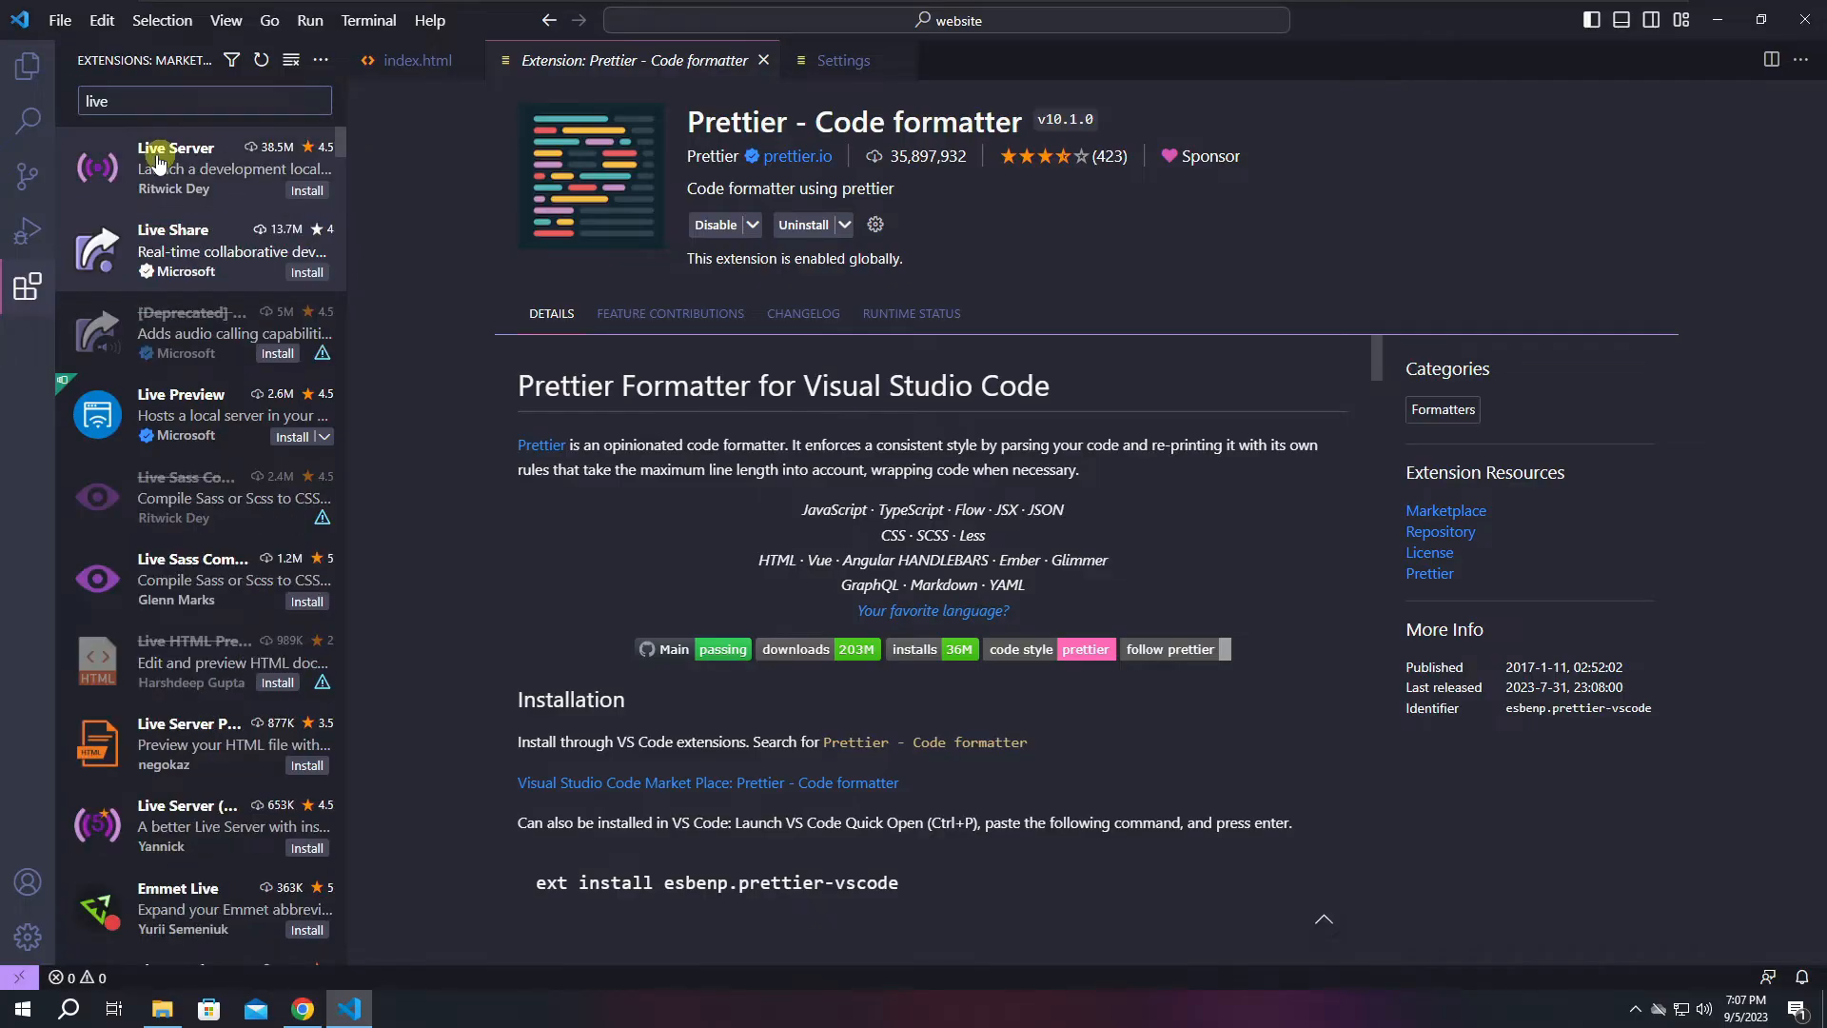
{"action": "left_click", "coordinate": [205, 179]}
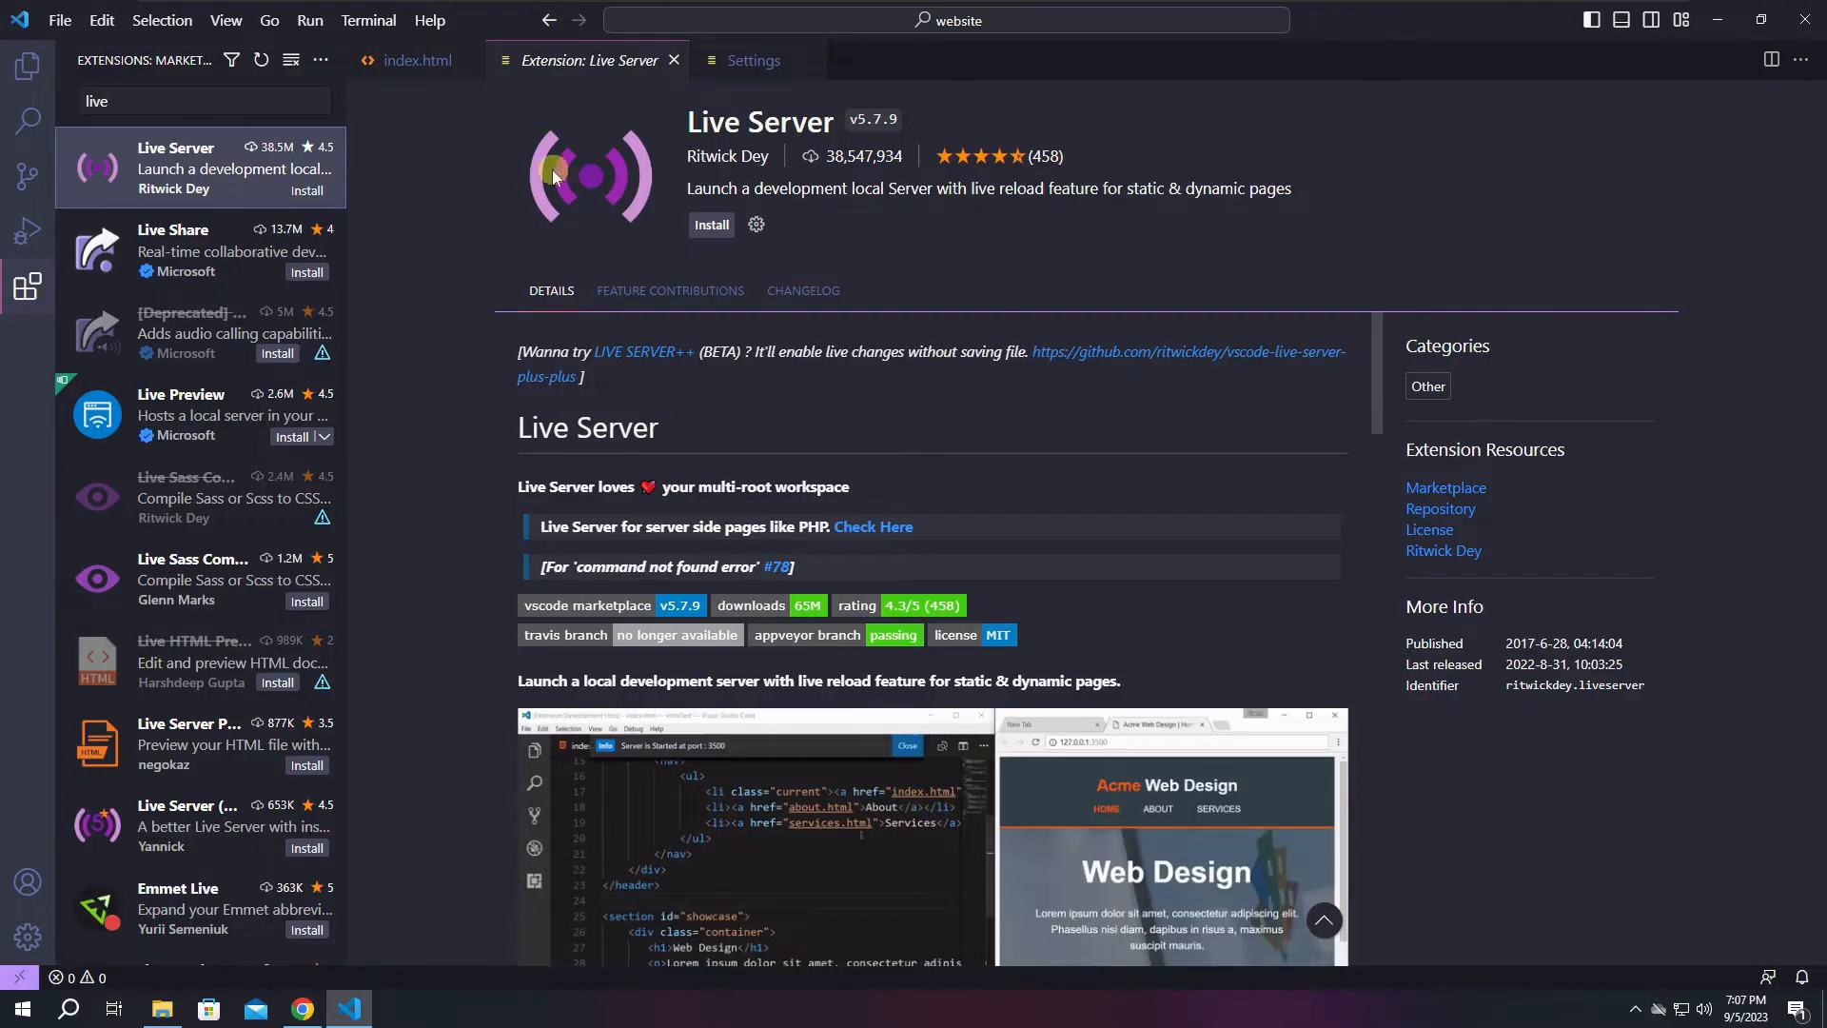
{"action": "left_click", "coordinate": [713, 225]}
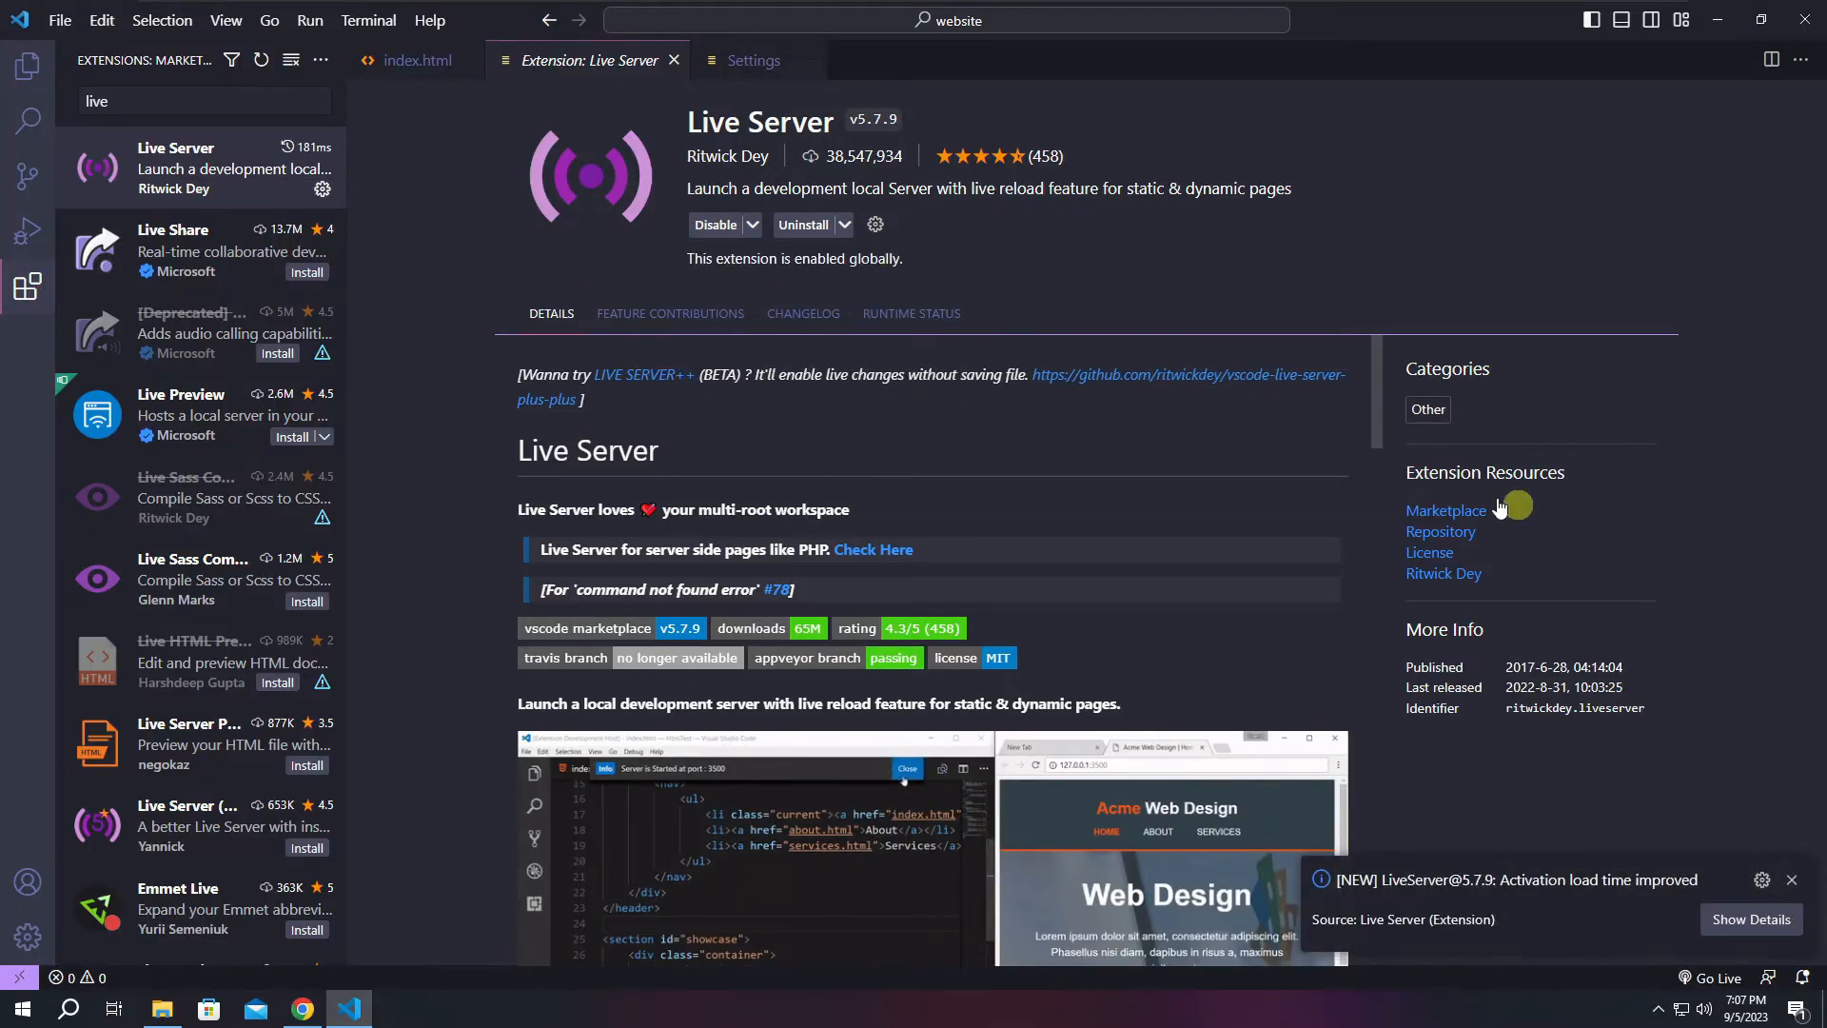
Create a new folder named img in the website folder.
{"action": "left_click", "coordinate": [21, 59]}
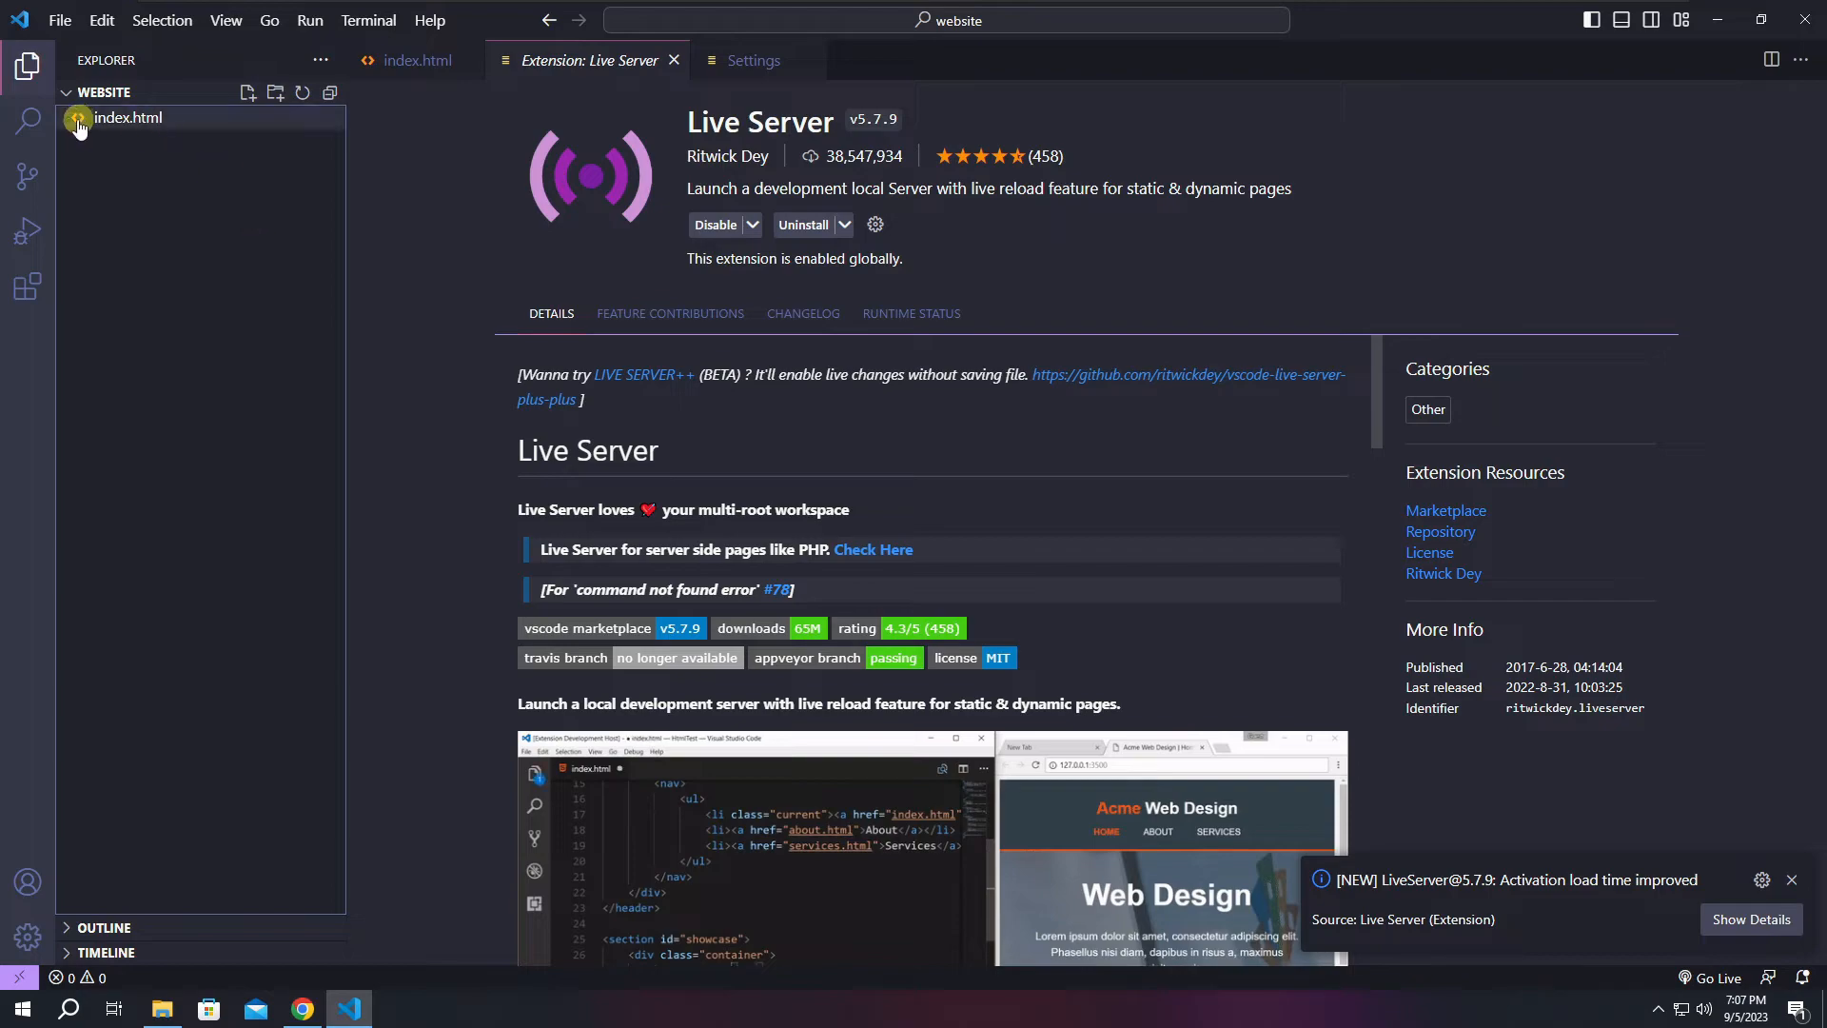
{"action": "left_click", "coordinate": [276, 92]}
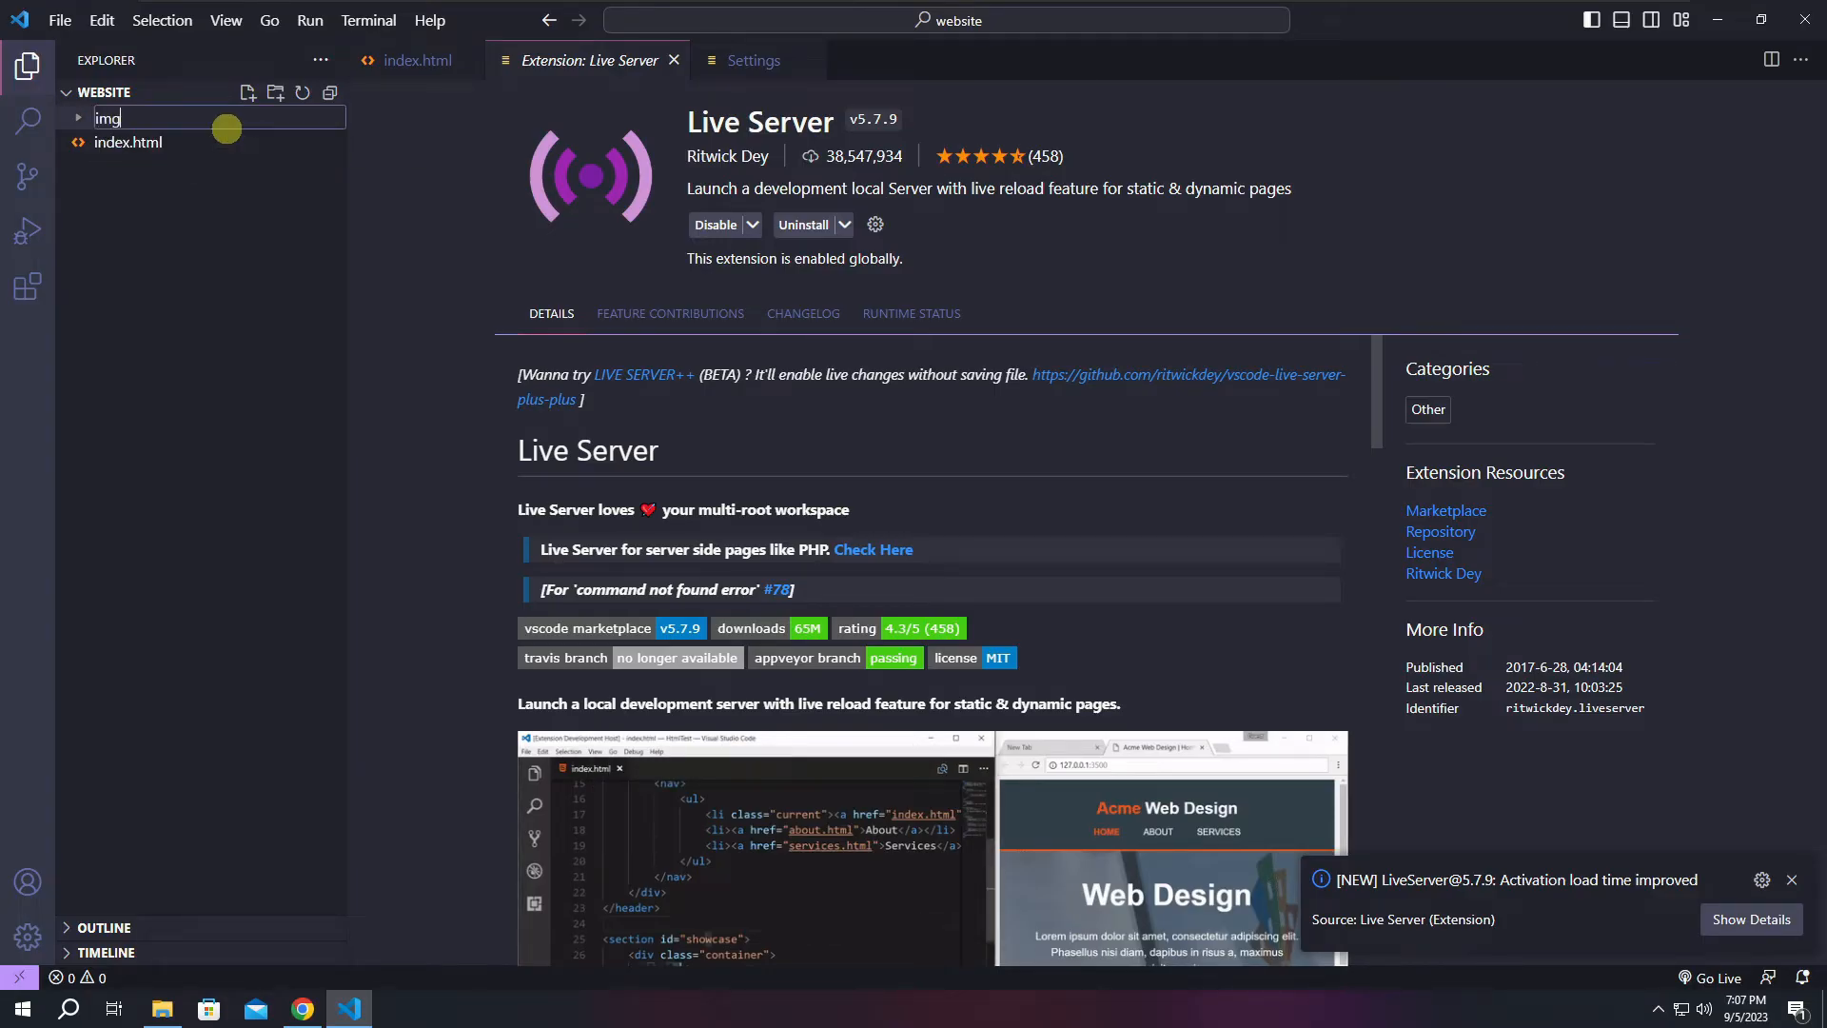
{"action": "key", "text": "Return"}
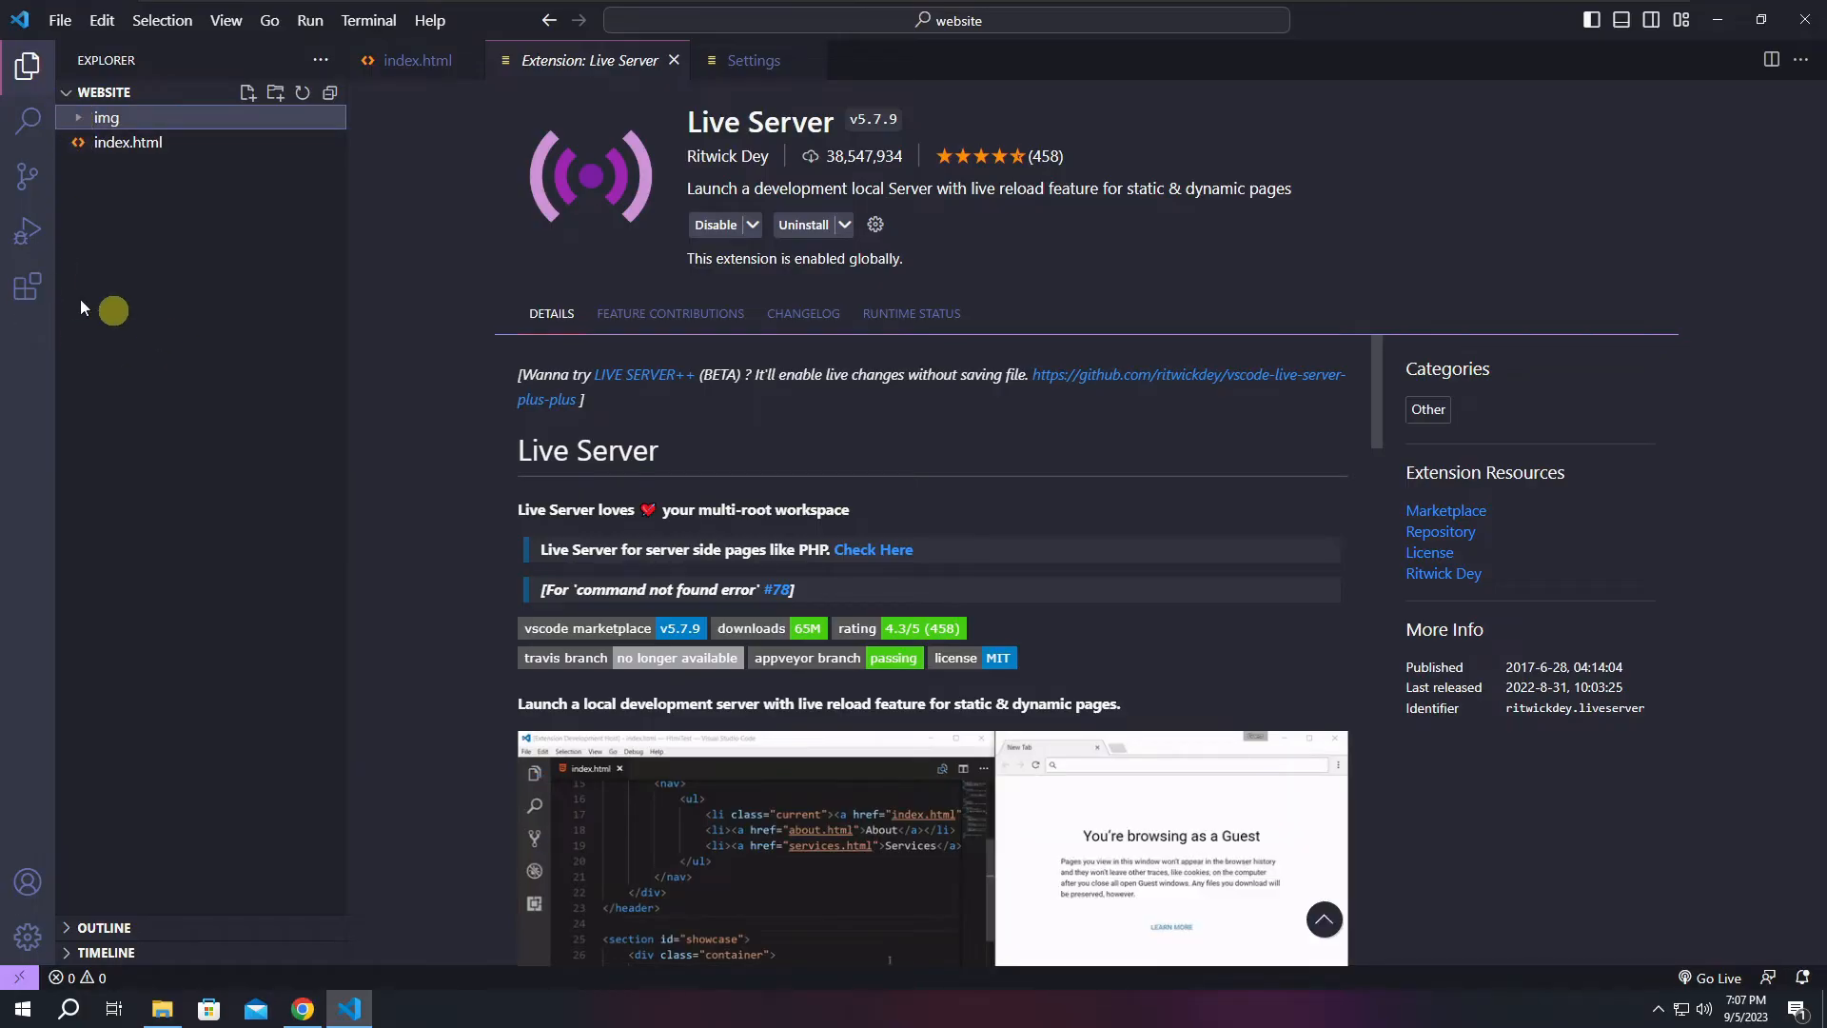
Search the extensions marketplace for "icon", install the Helium Icon Theme extension and read through its details.
{"action": "left_click", "coordinate": [26, 295]}
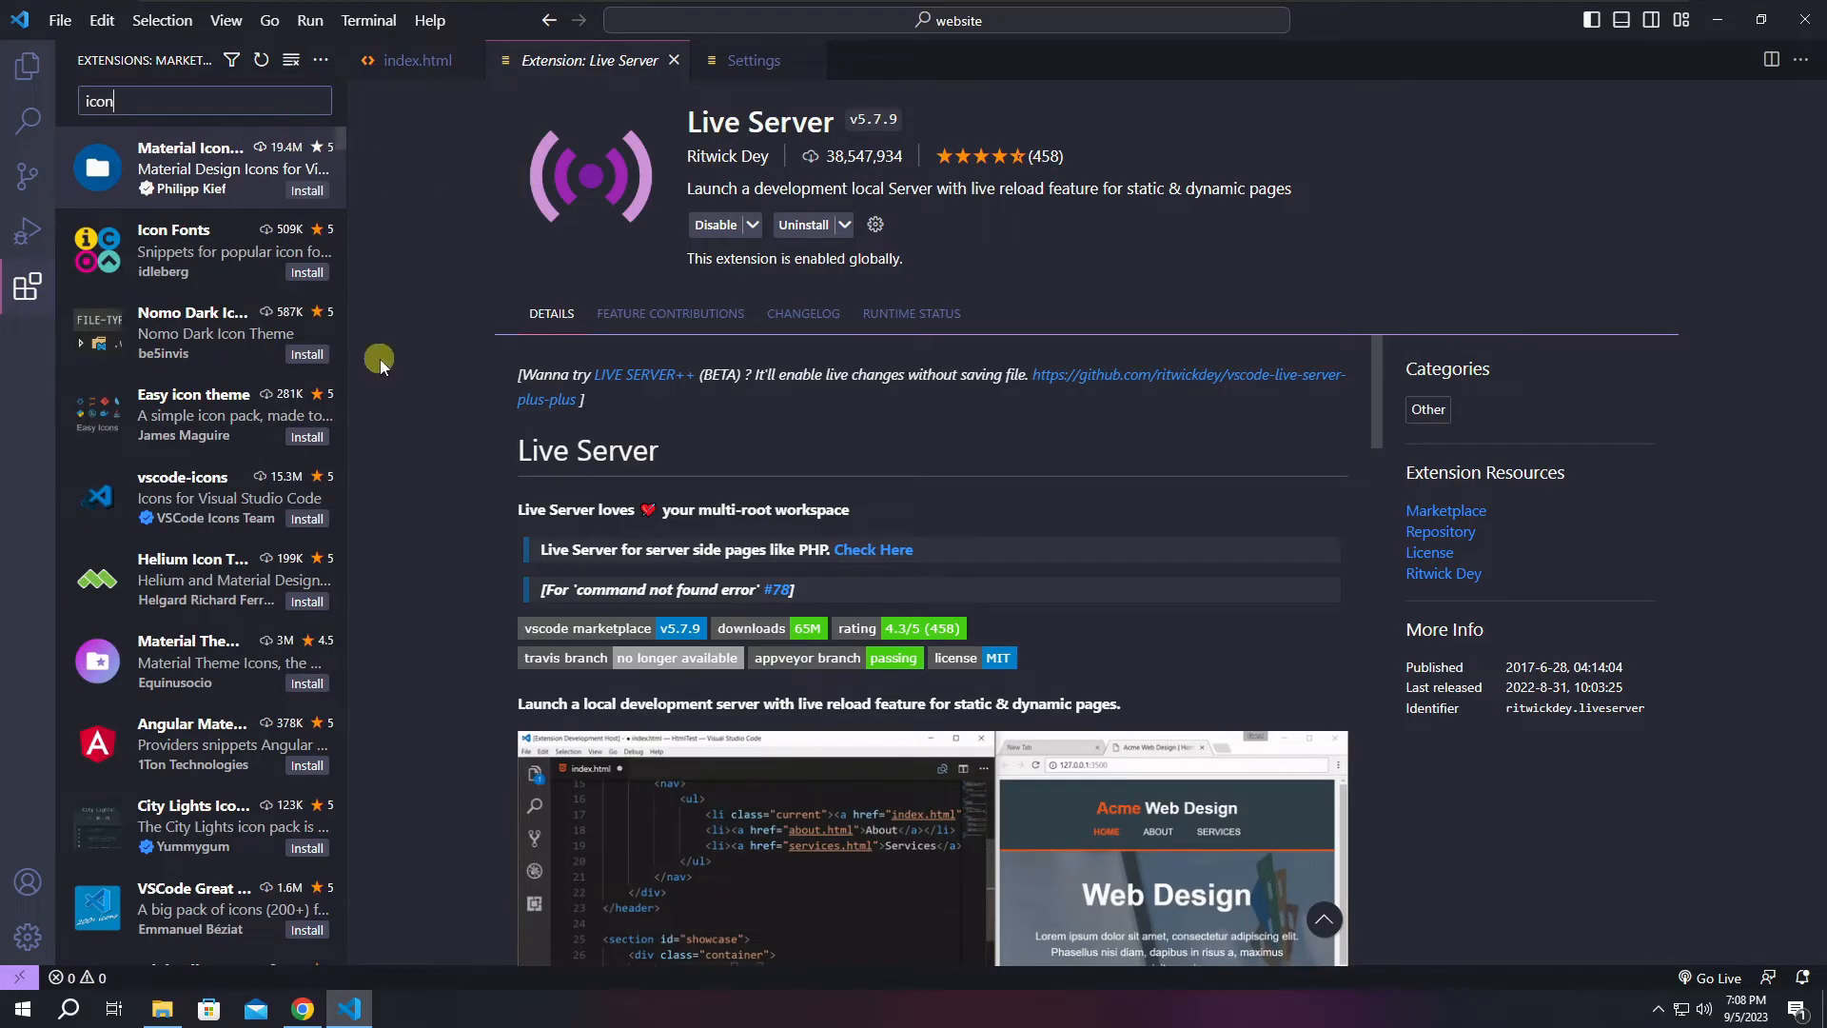
{"action": "scroll", "coordinate": [225, 395], "scroll_direction": "down", "scroll_amount": 1}
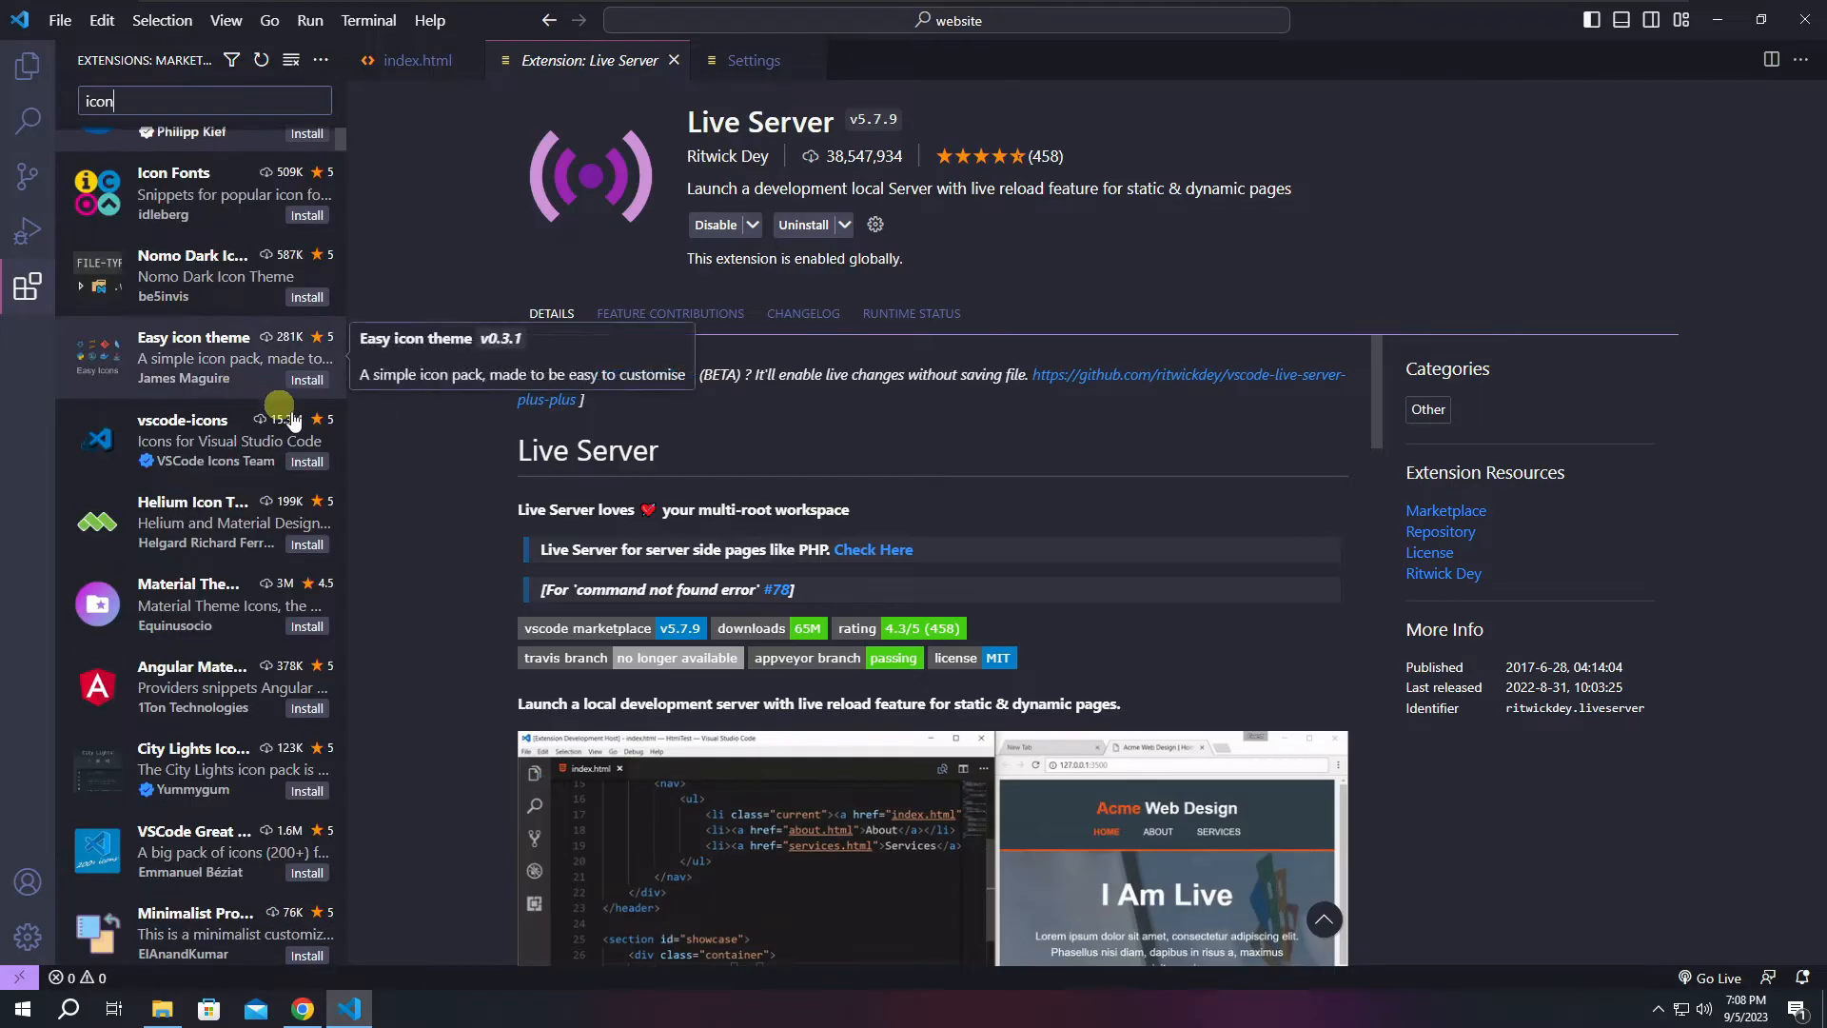
{"action": "left_click", "coordinate": [165, 191]}
{"action": "scroll", "coordinate": [171, 348], "scroll_direction": "up", "scroll_amount": 1}
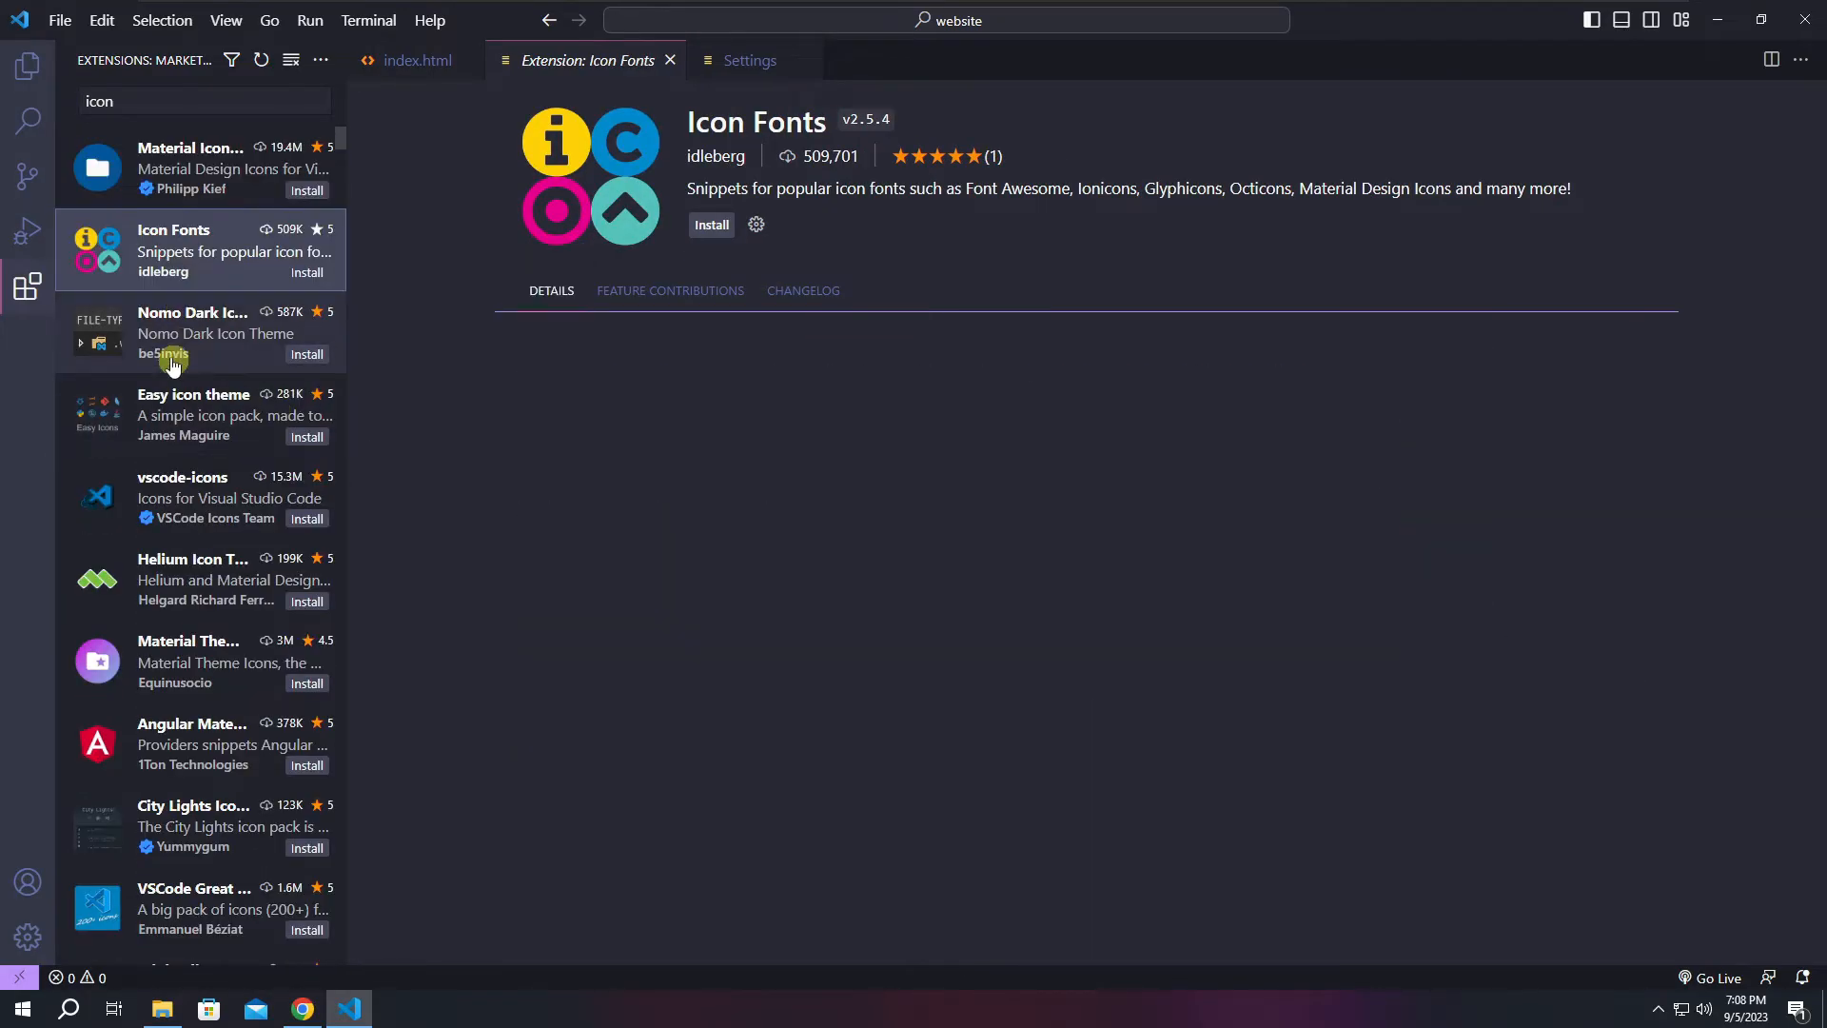
{"action": "left_click", "coordinate": [200, 586]}
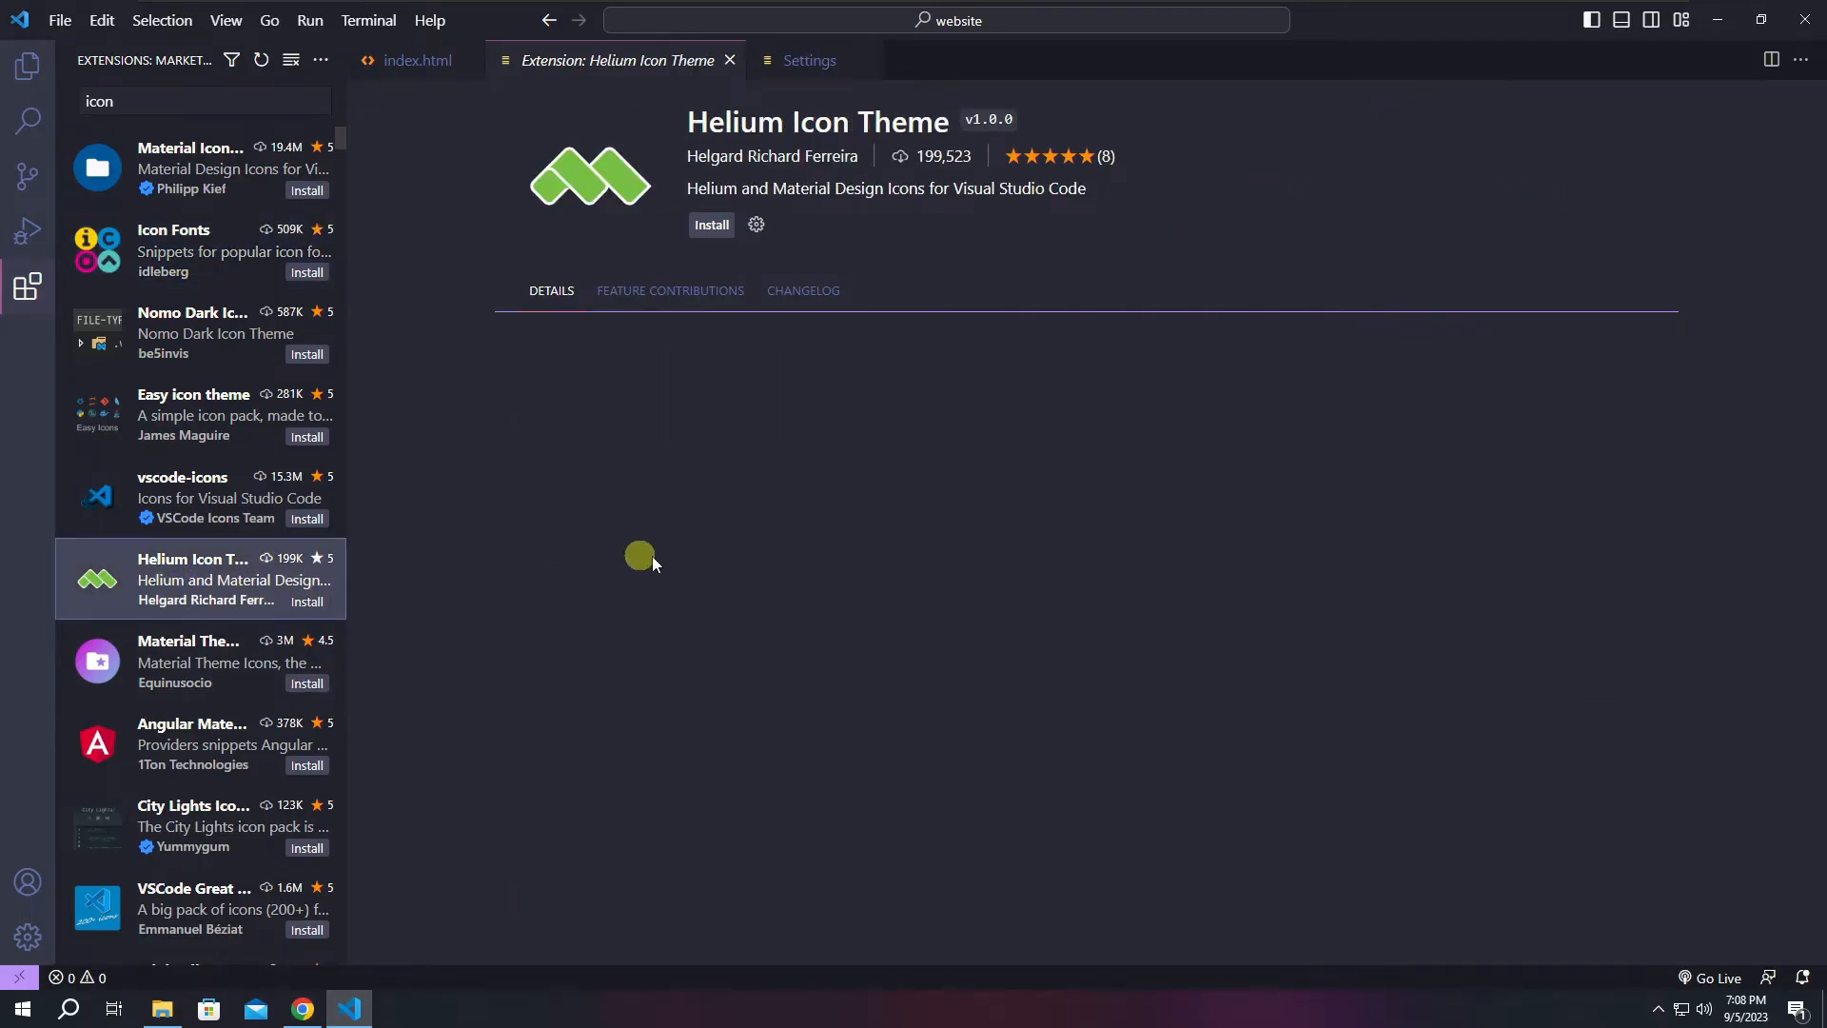
{"action": "left_click", "coordinate": [712, 225]}
{"action": "scroll", "coordinate": [869, 573], "scroll_direction": "down", "scroll_amount": 5}
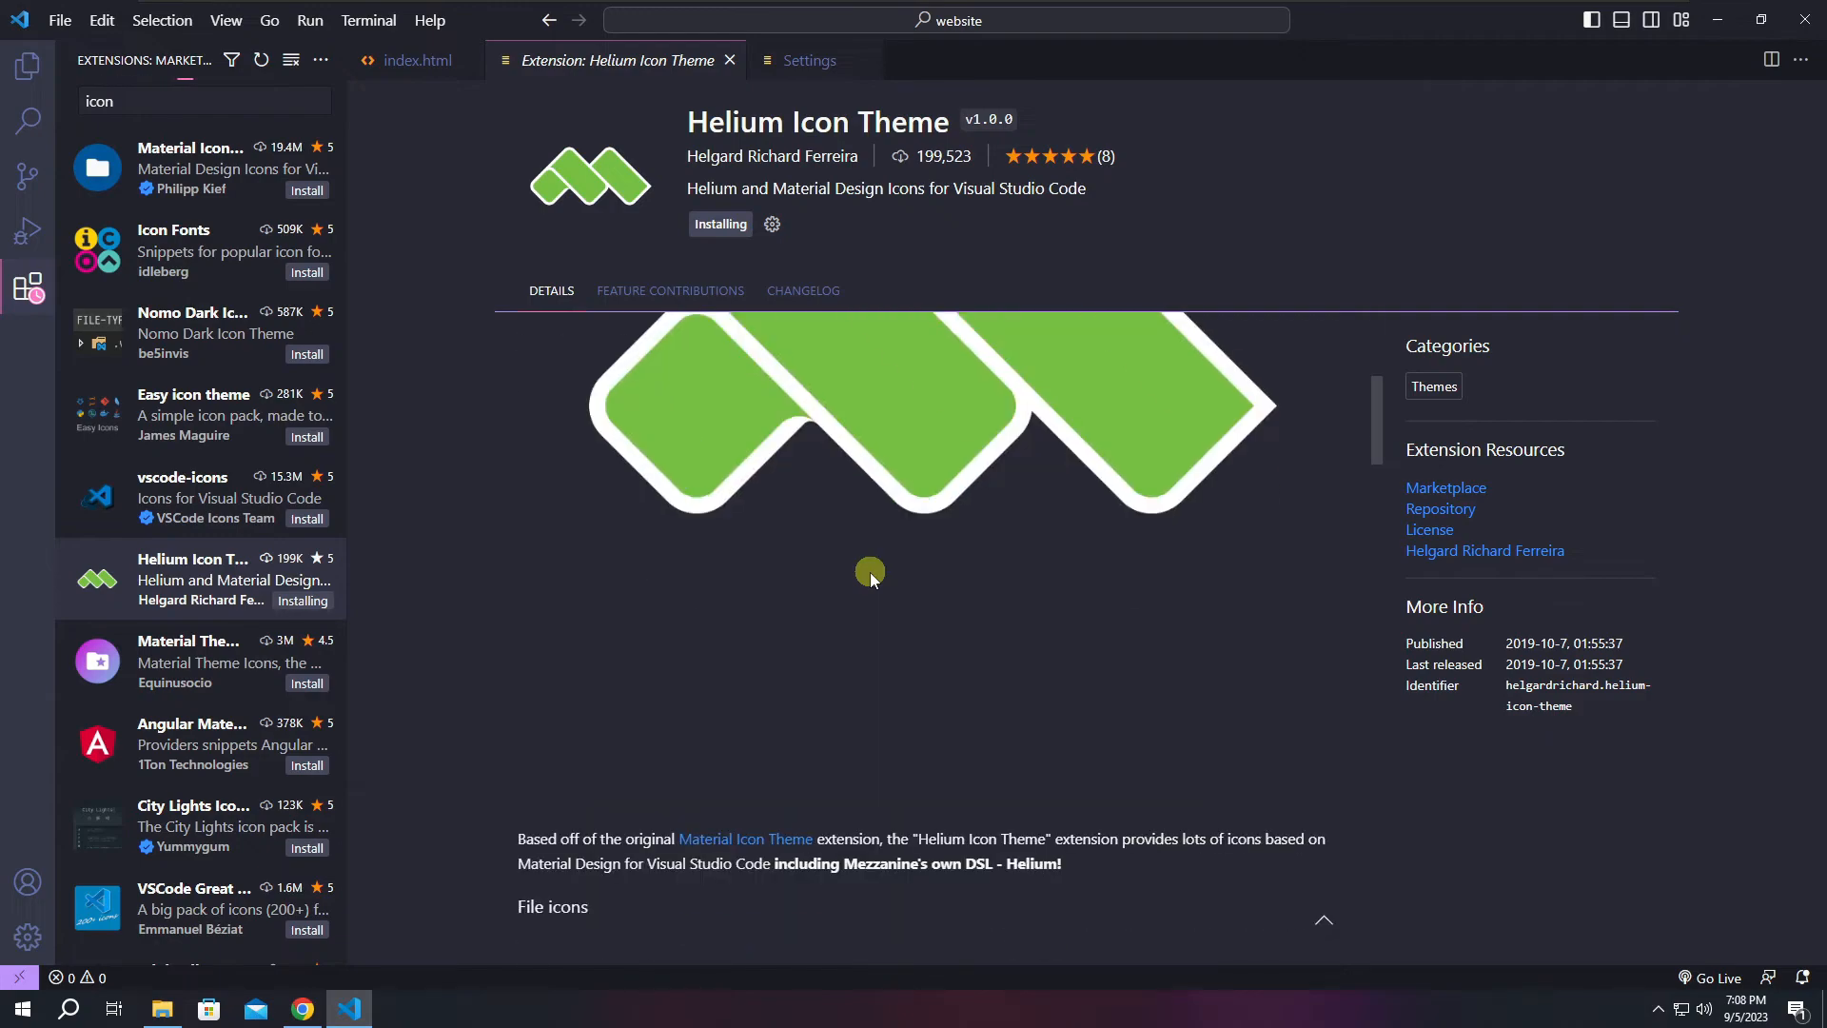
{"action": "scroll", "coordinate": [870, 573], "scroll_direction": "down", "scroll_amount": 20}
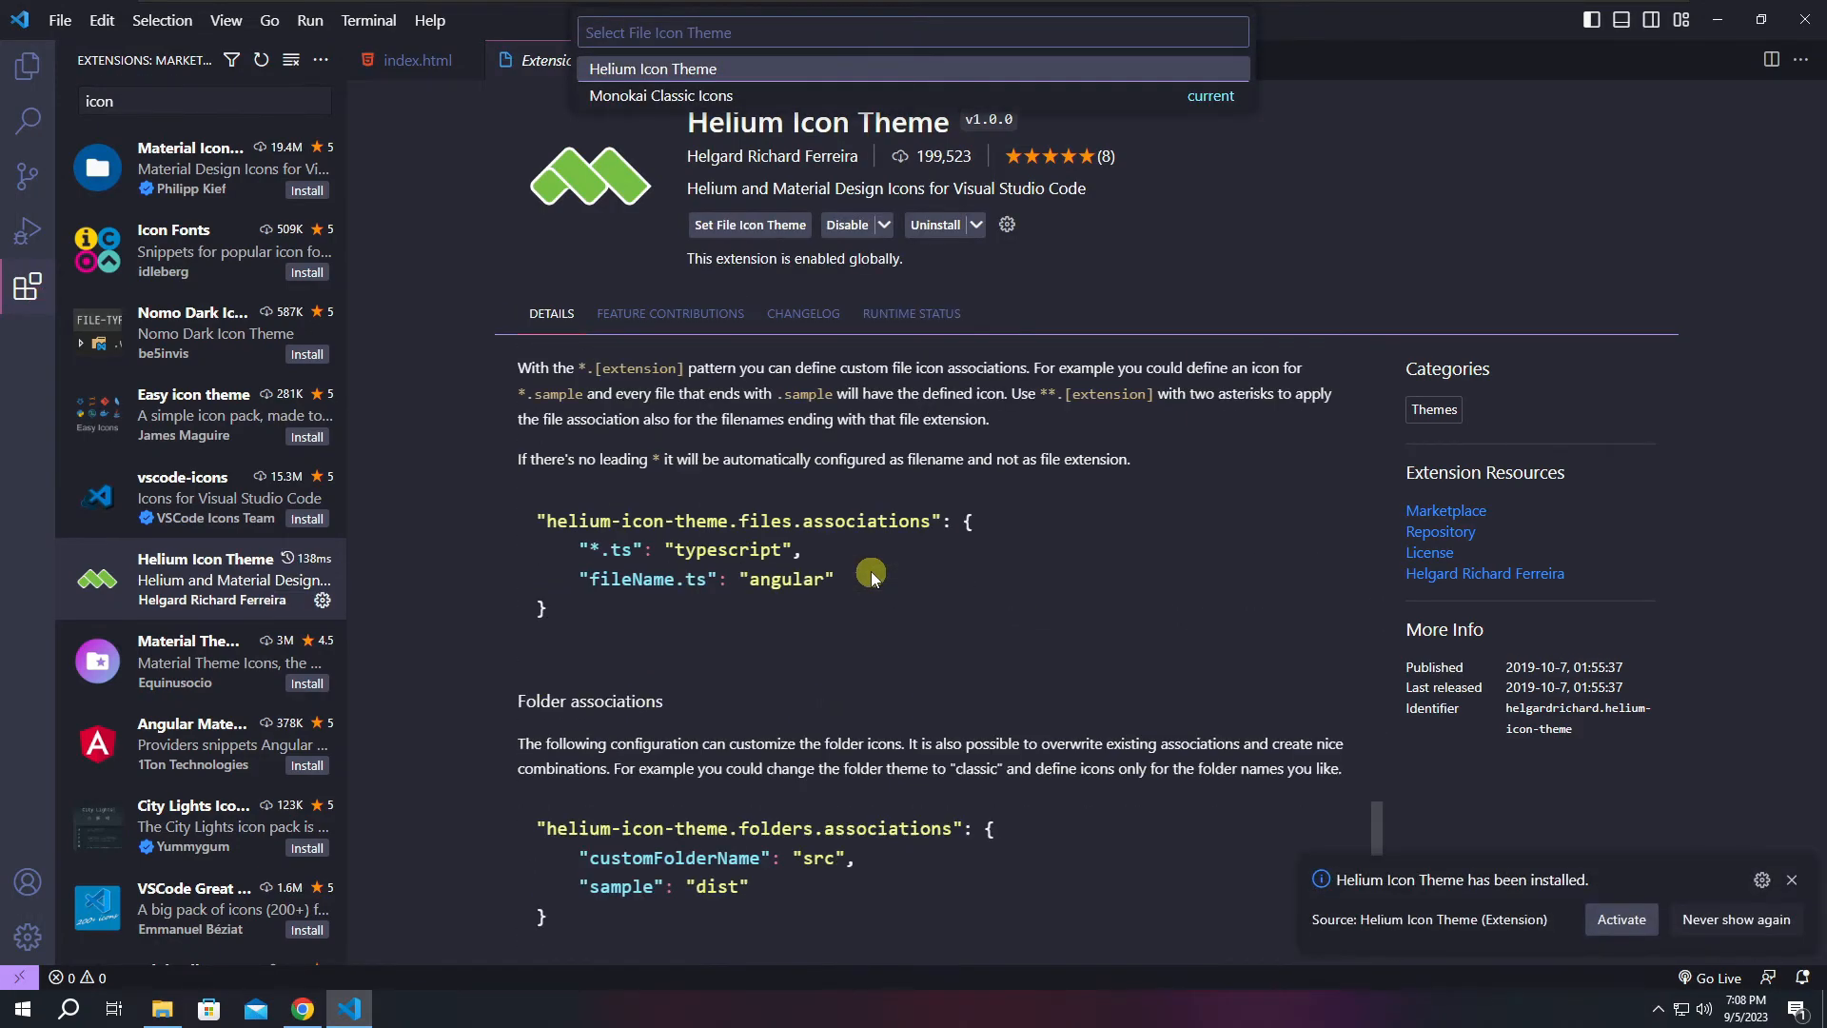
{"action": "scroll", "coordinate": [871, 571], "scroll_direction": "down", "scroll_amount": 10}
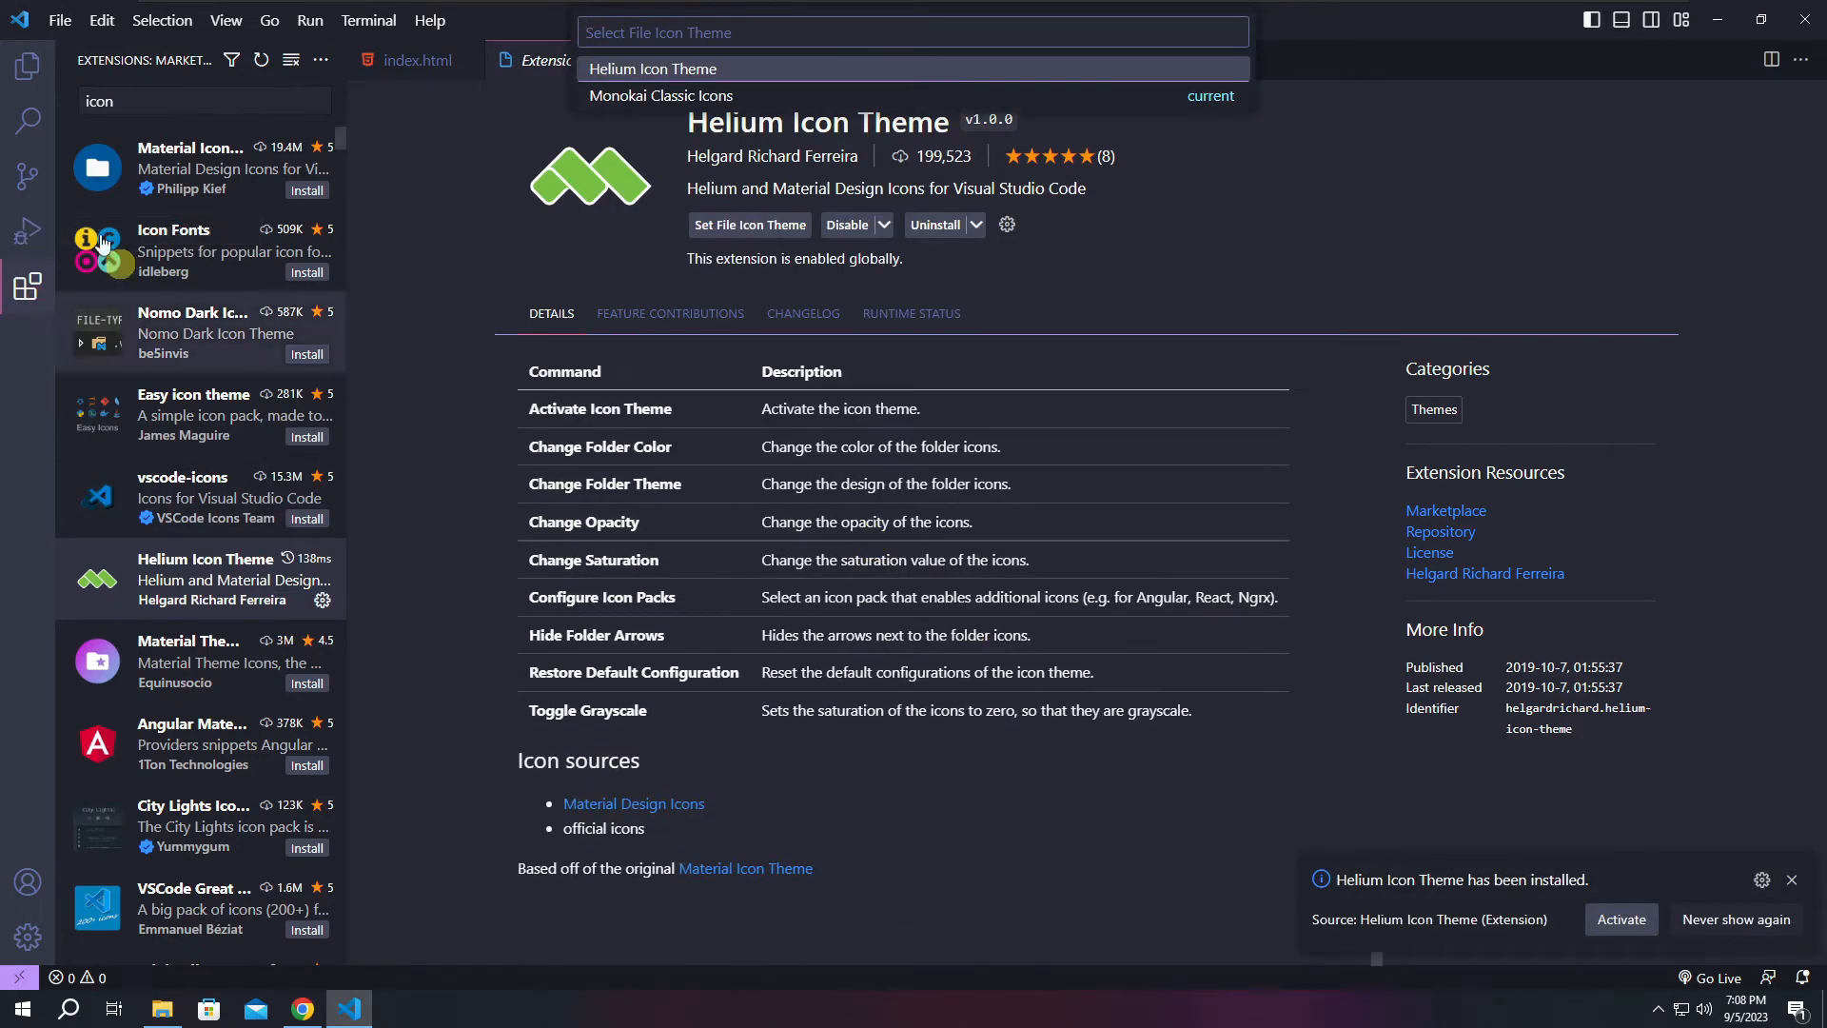
Show the website files and set the file icon theme to Helium Icon Theme.
{"action": "left_click", "coordinate": [27, 65]}
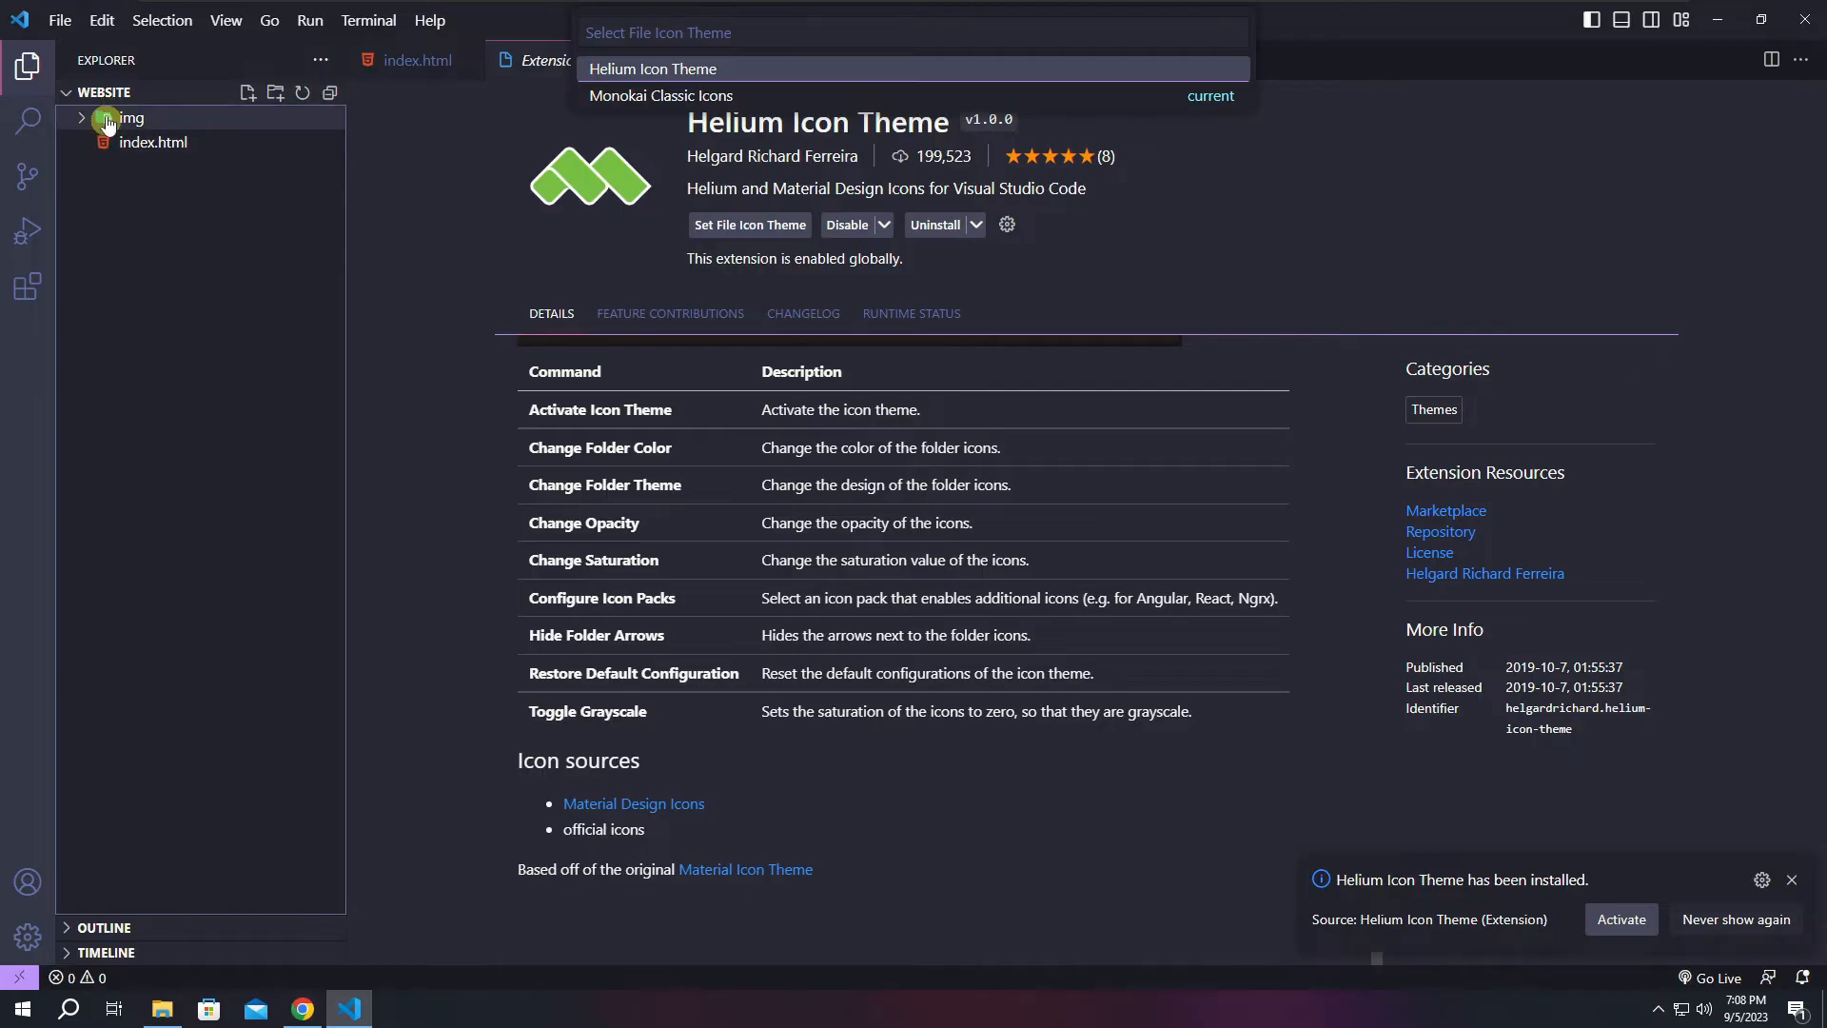
{"action": "left_click", "coordinate": [40, 925]}
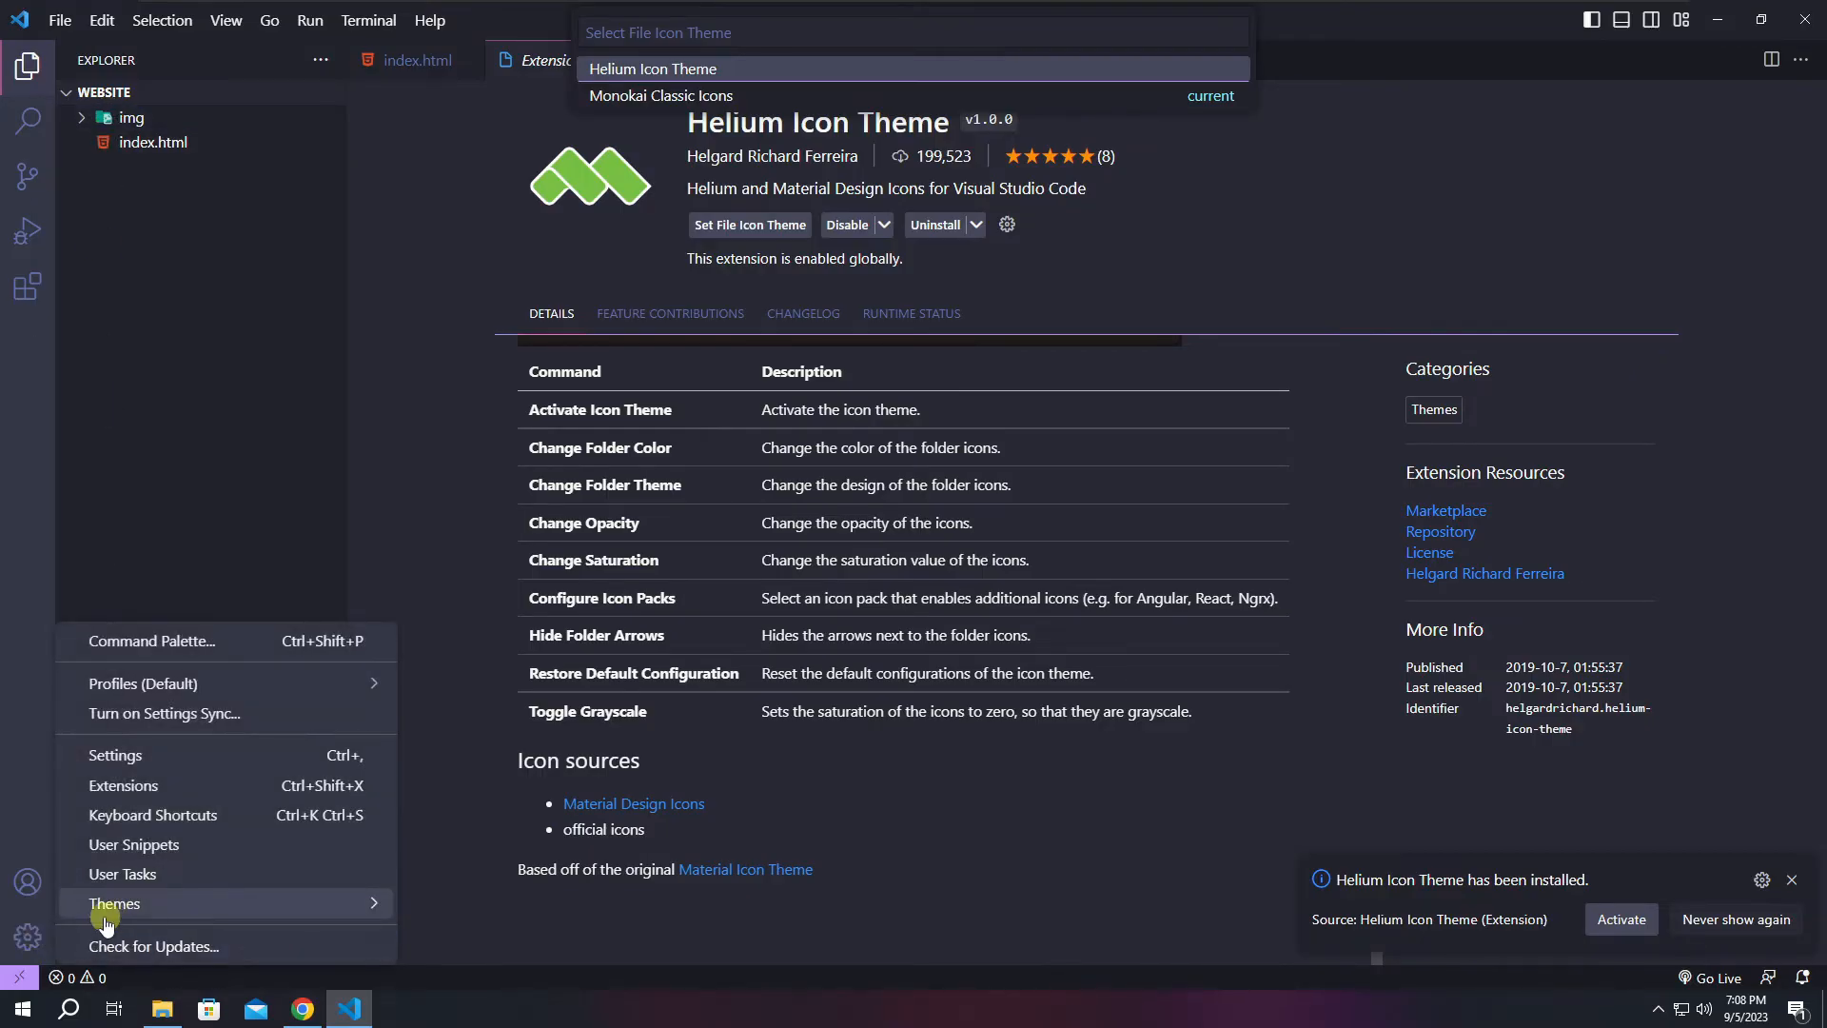
{"action": "mouse_move", "coordinate": [112, 906]}
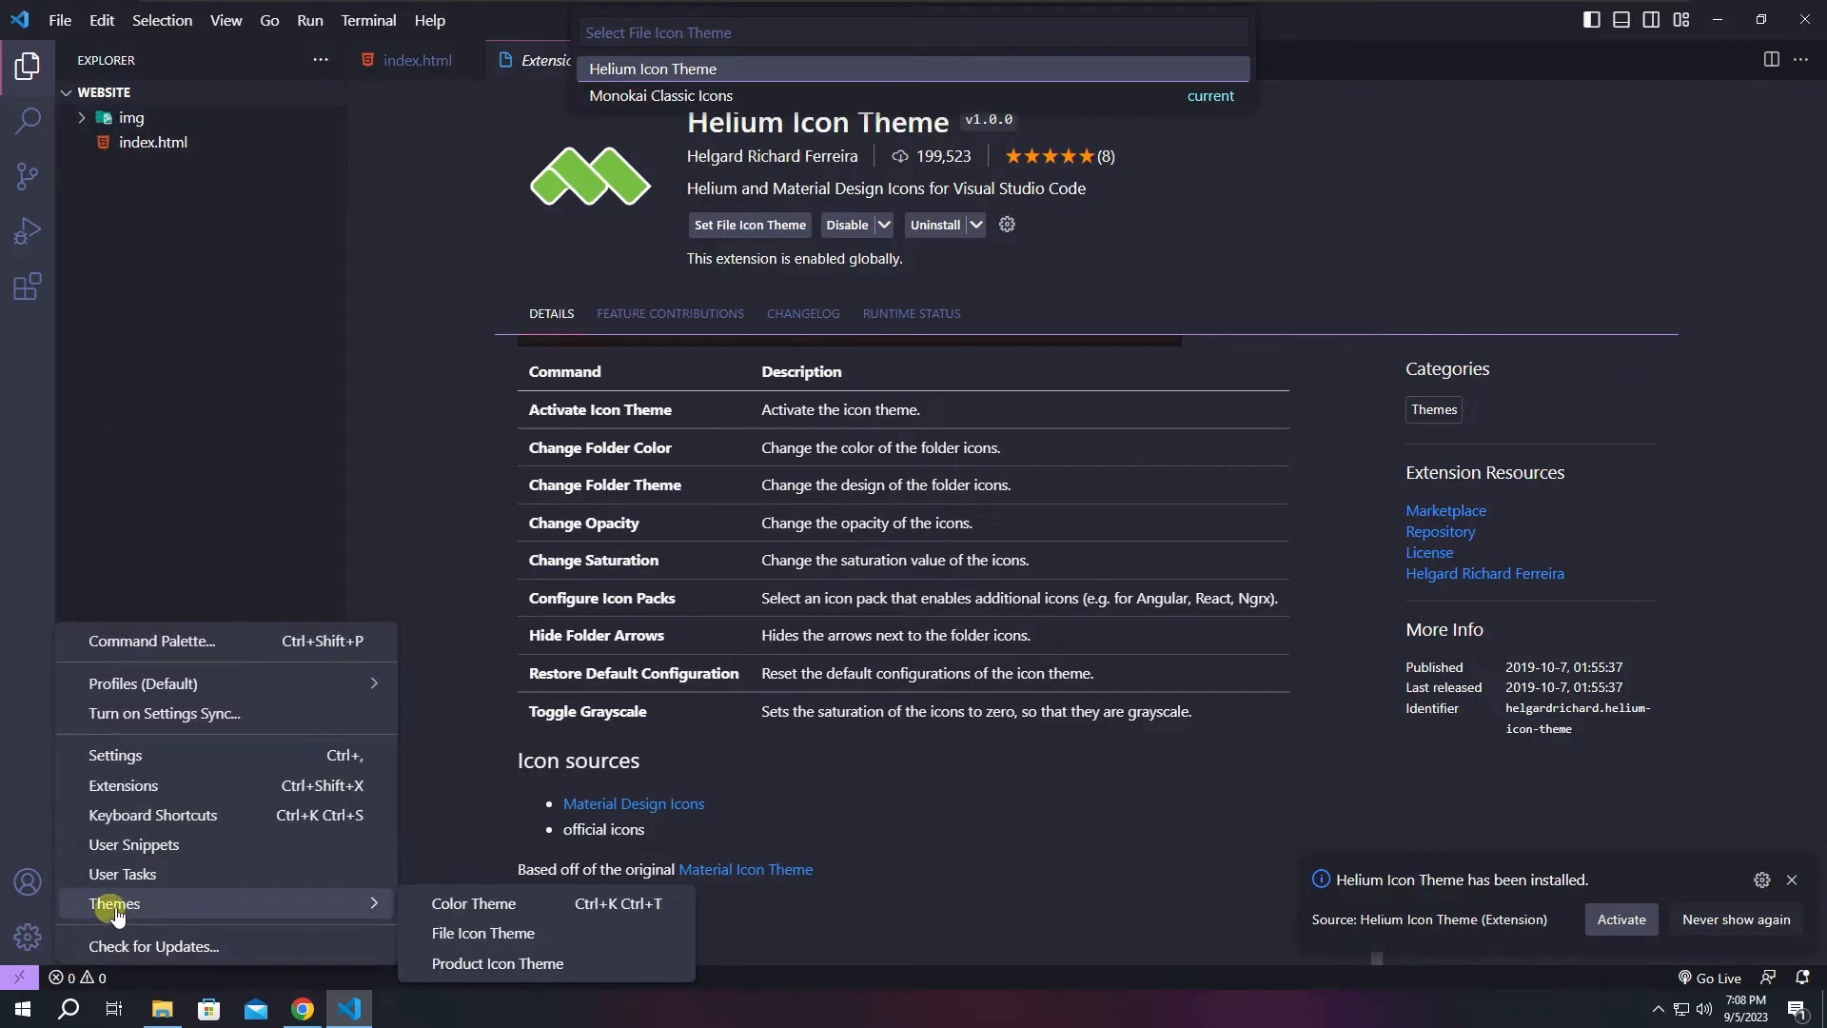
{"action": "left_click", "coordinate": [478, 934]}
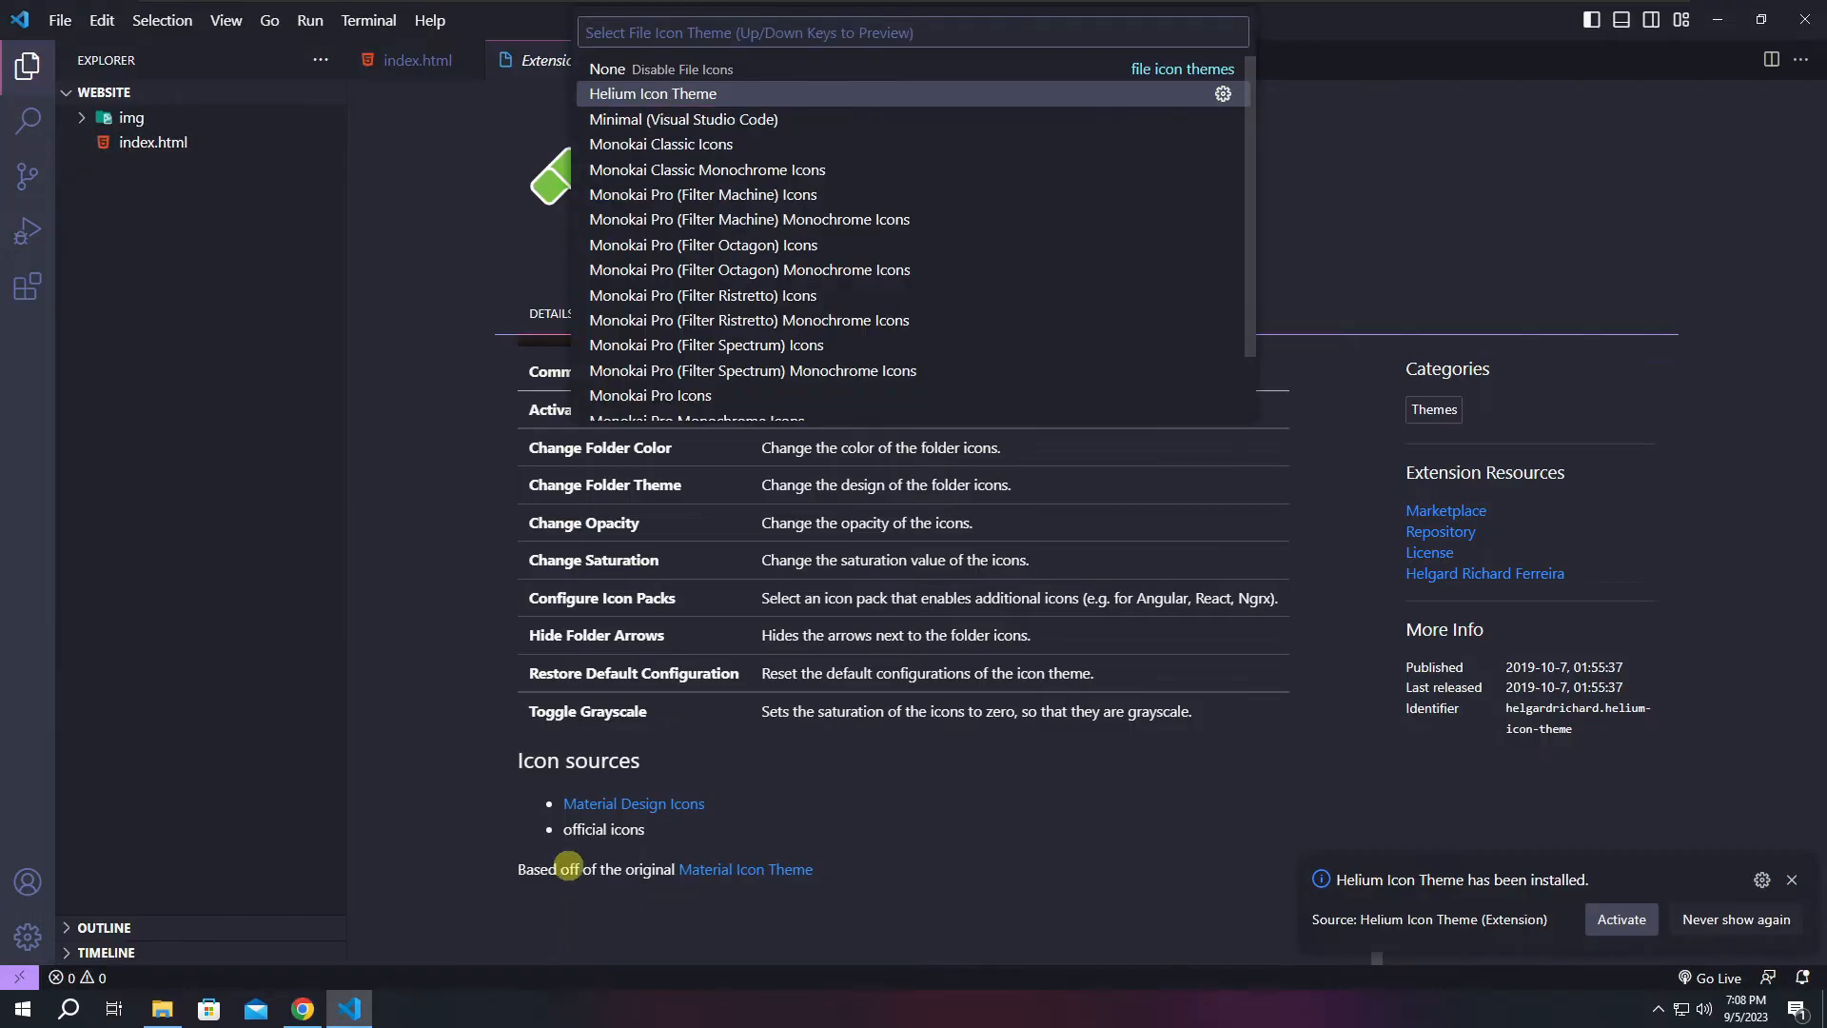
{"action": "scroll", "coordinate": [740, 197], "scroll_direction": "down", "scroll_amount": 2}
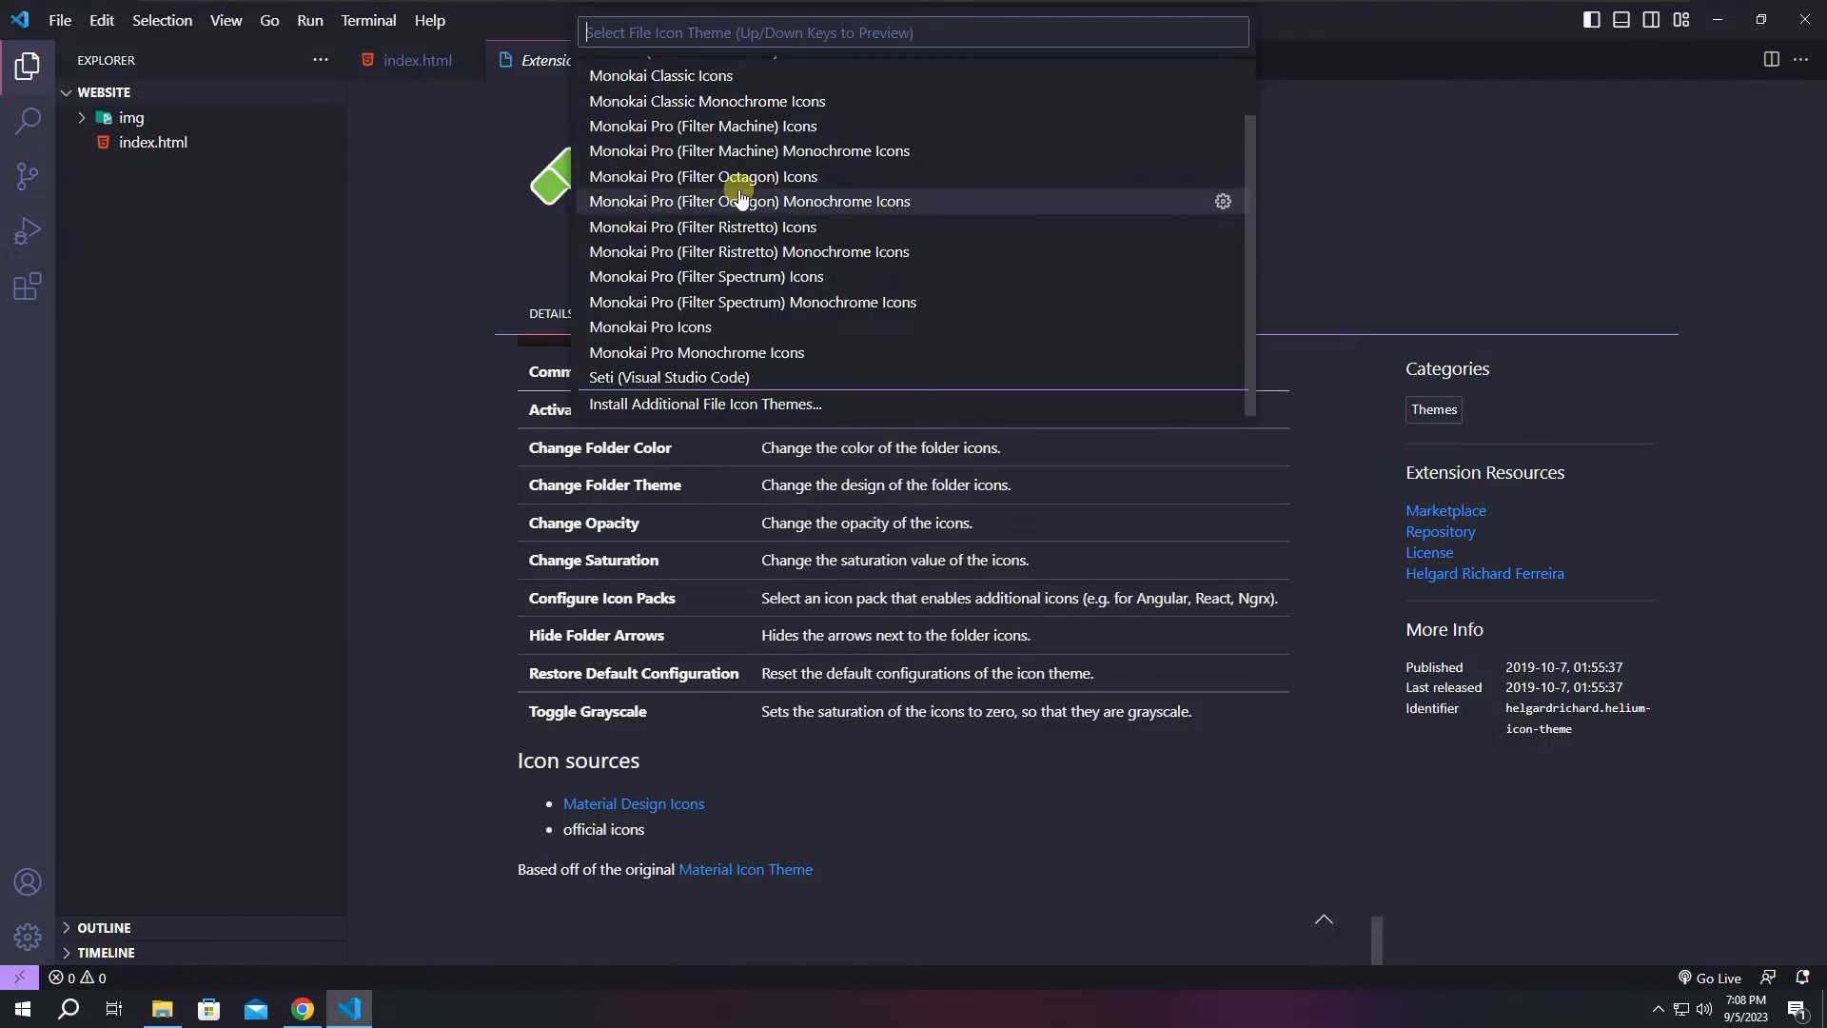
{"action": "scroll", "coordinate": [741, 197], "scroll_direction": "up", "scroll_amount": 2}
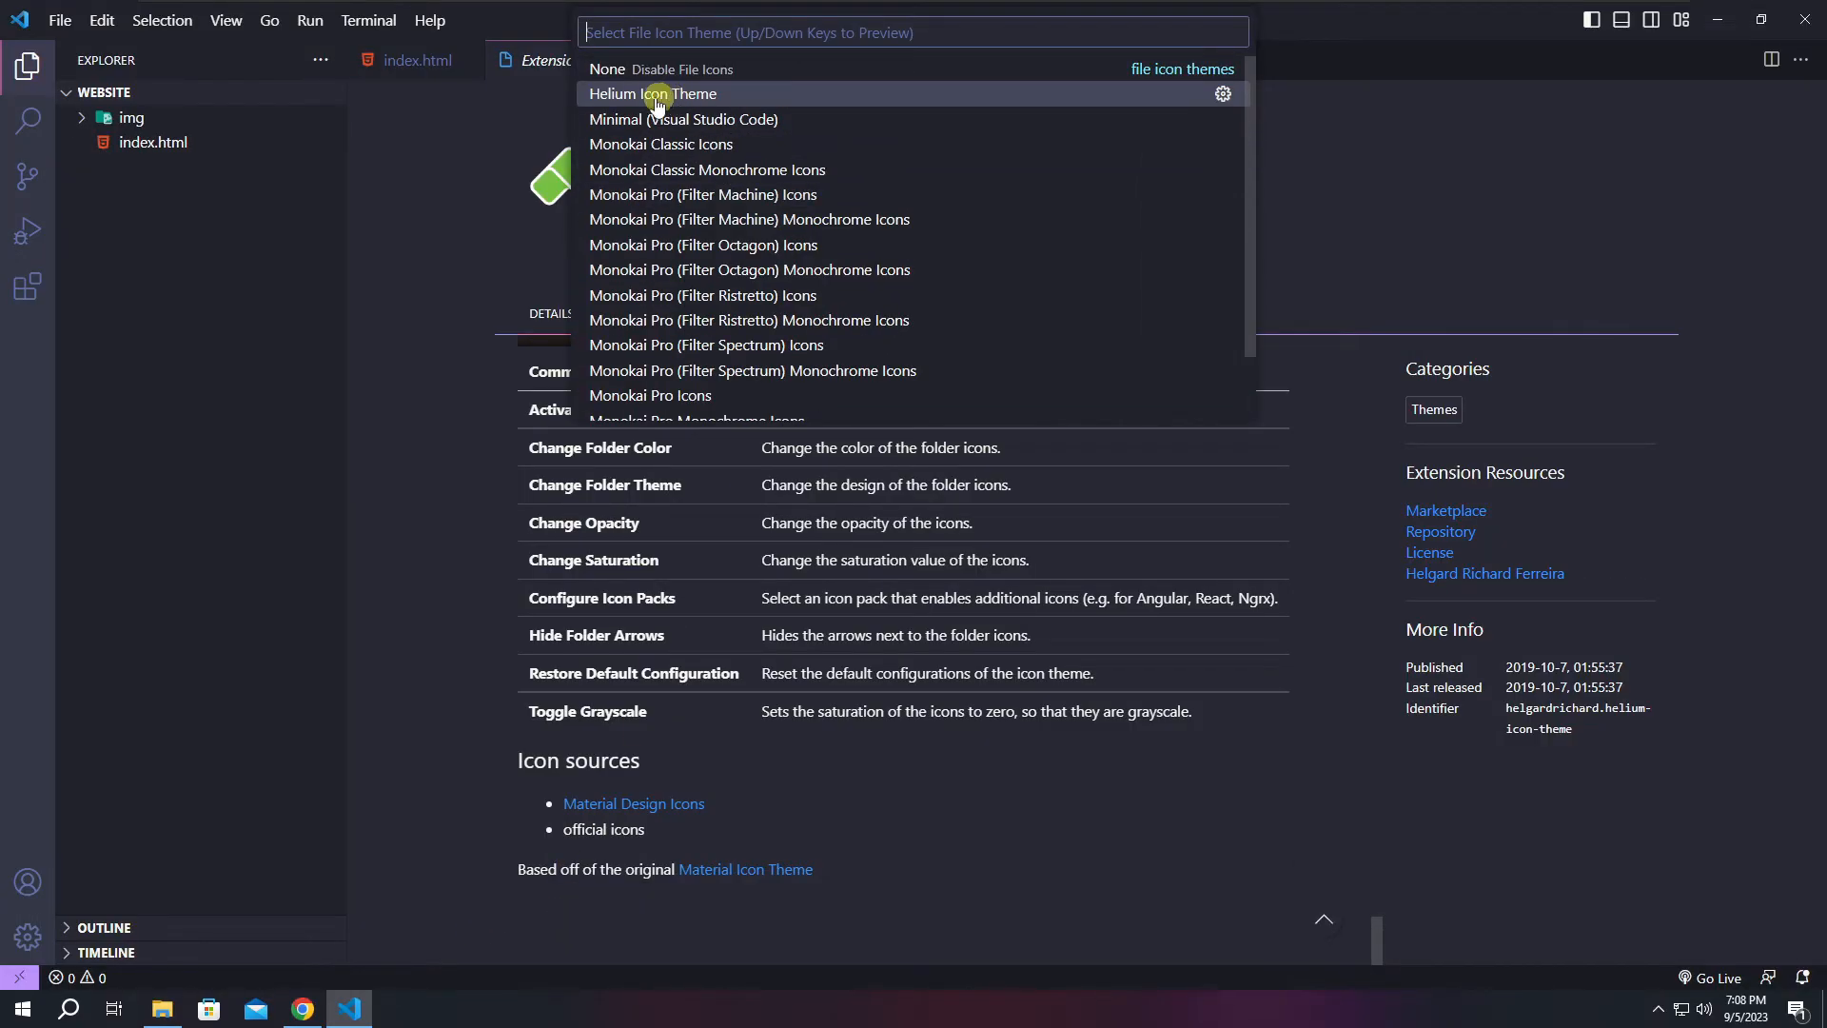
{"action": "left_click", "coordinate": [713, 102]}
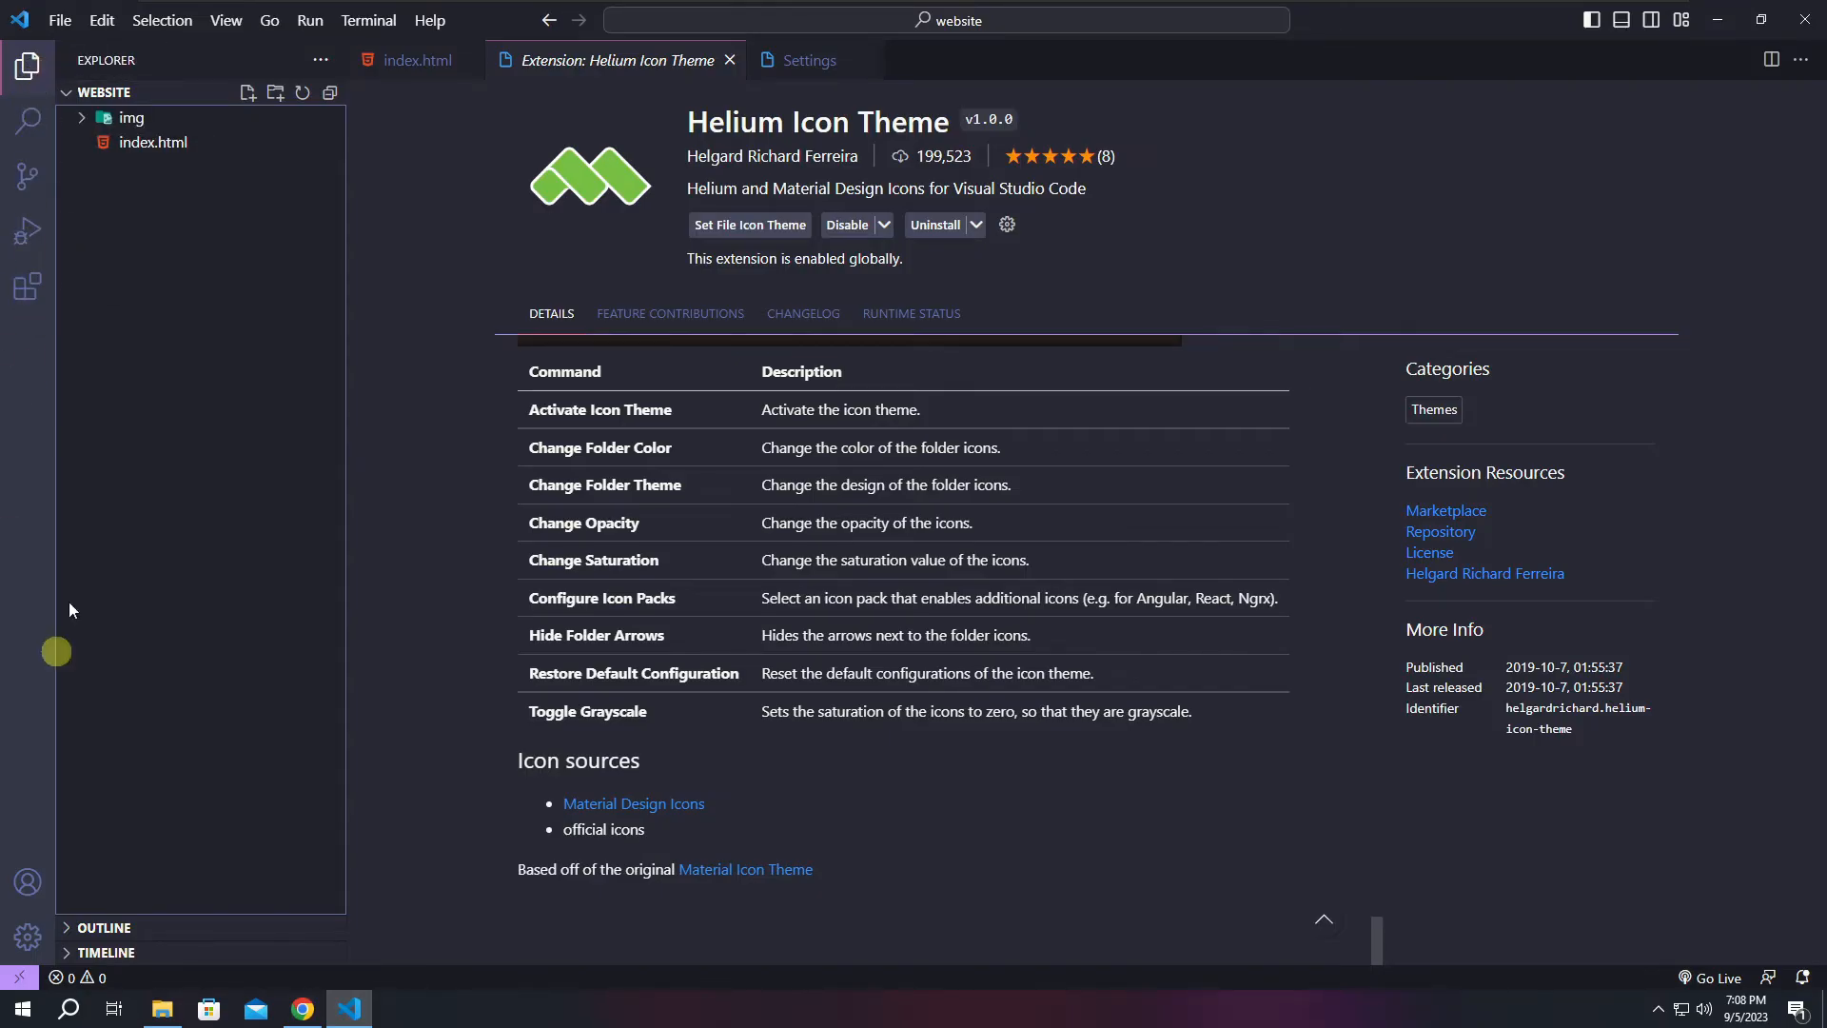
Search the extensions marketplace for "product icon", install Material Product Icons and set it as the product icon theme.
{"action": "left_click", "coordinate": [27, 286]}
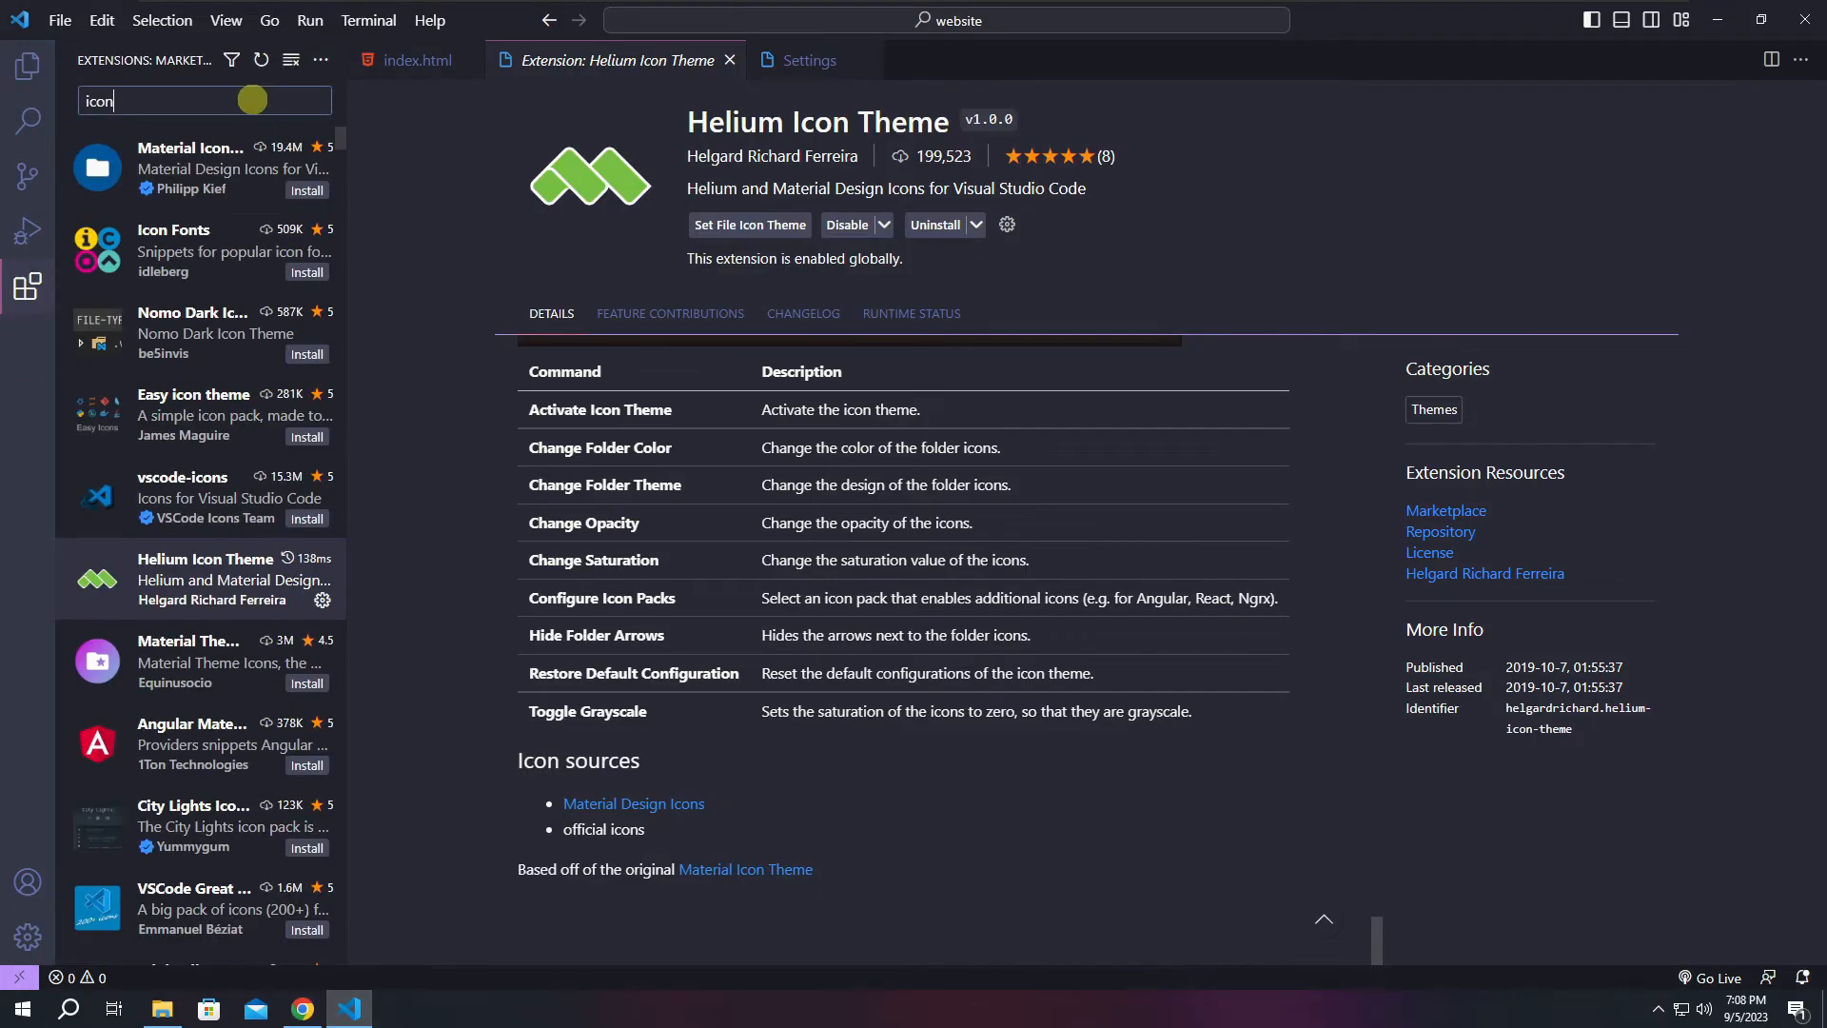
{"action": "type", "text": "product"}
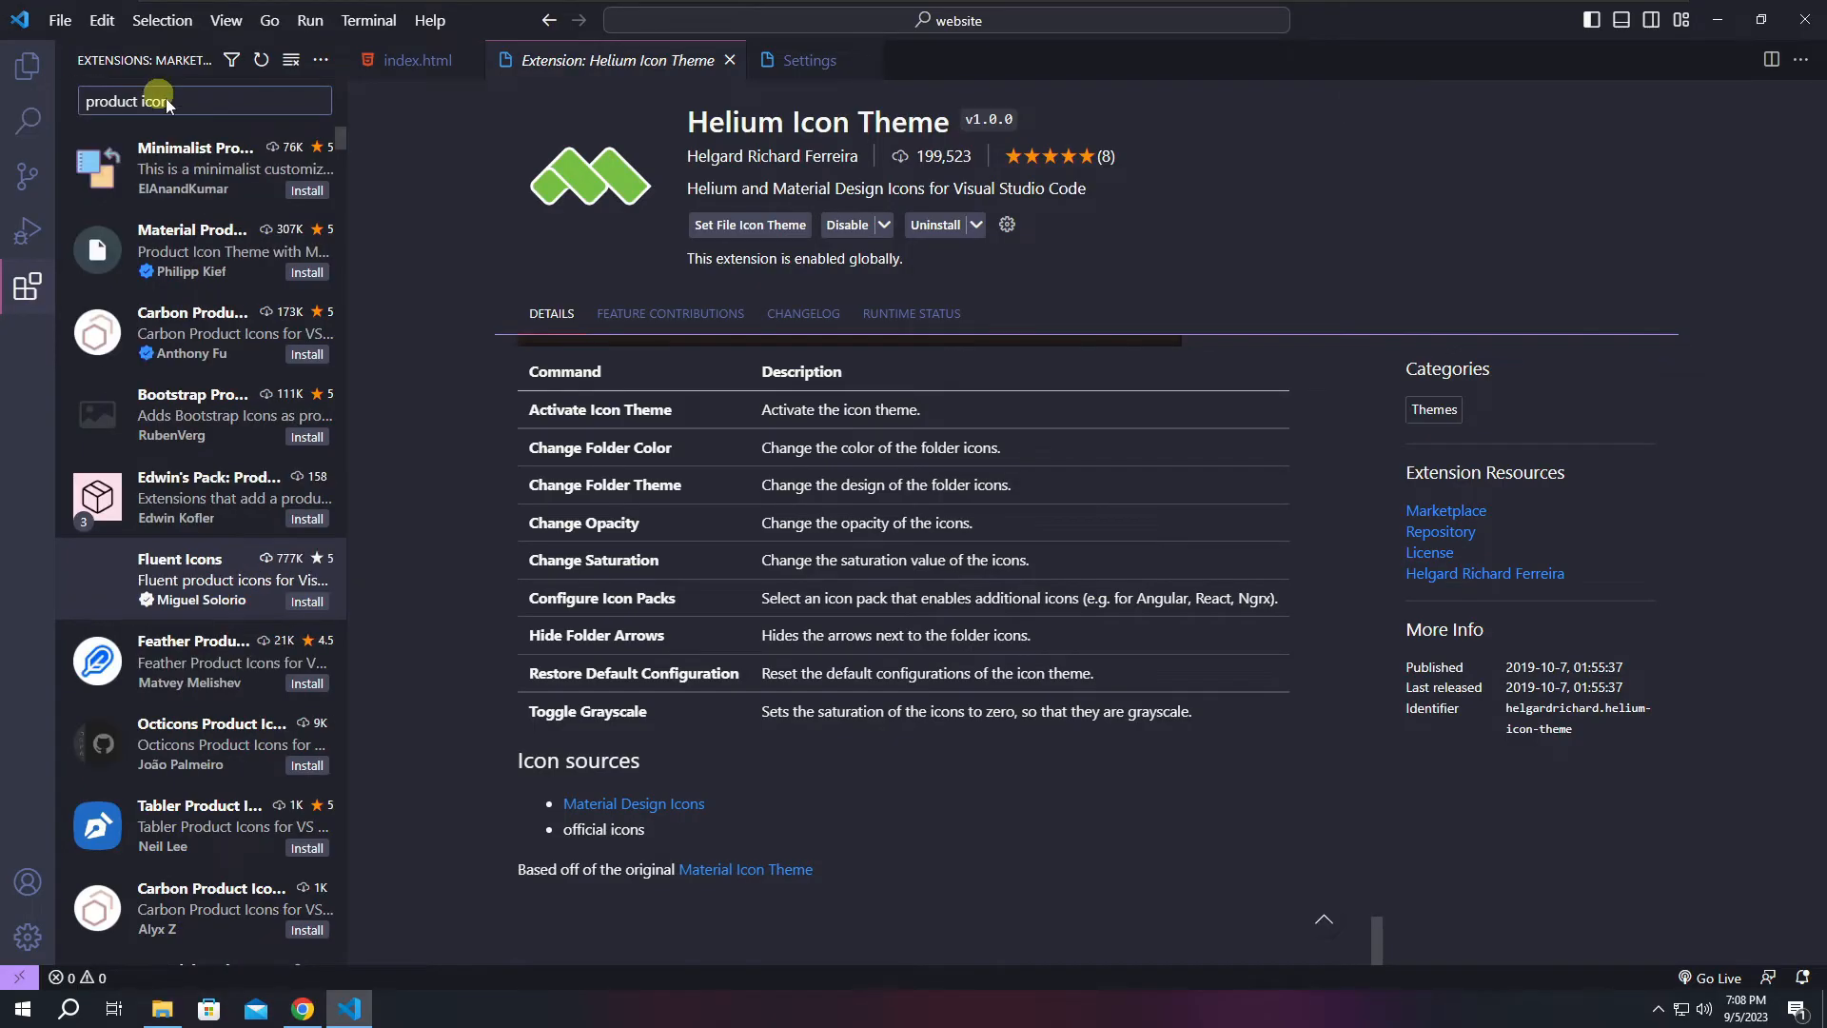
{"action": "left_click", "coordinate": [185, 252]}
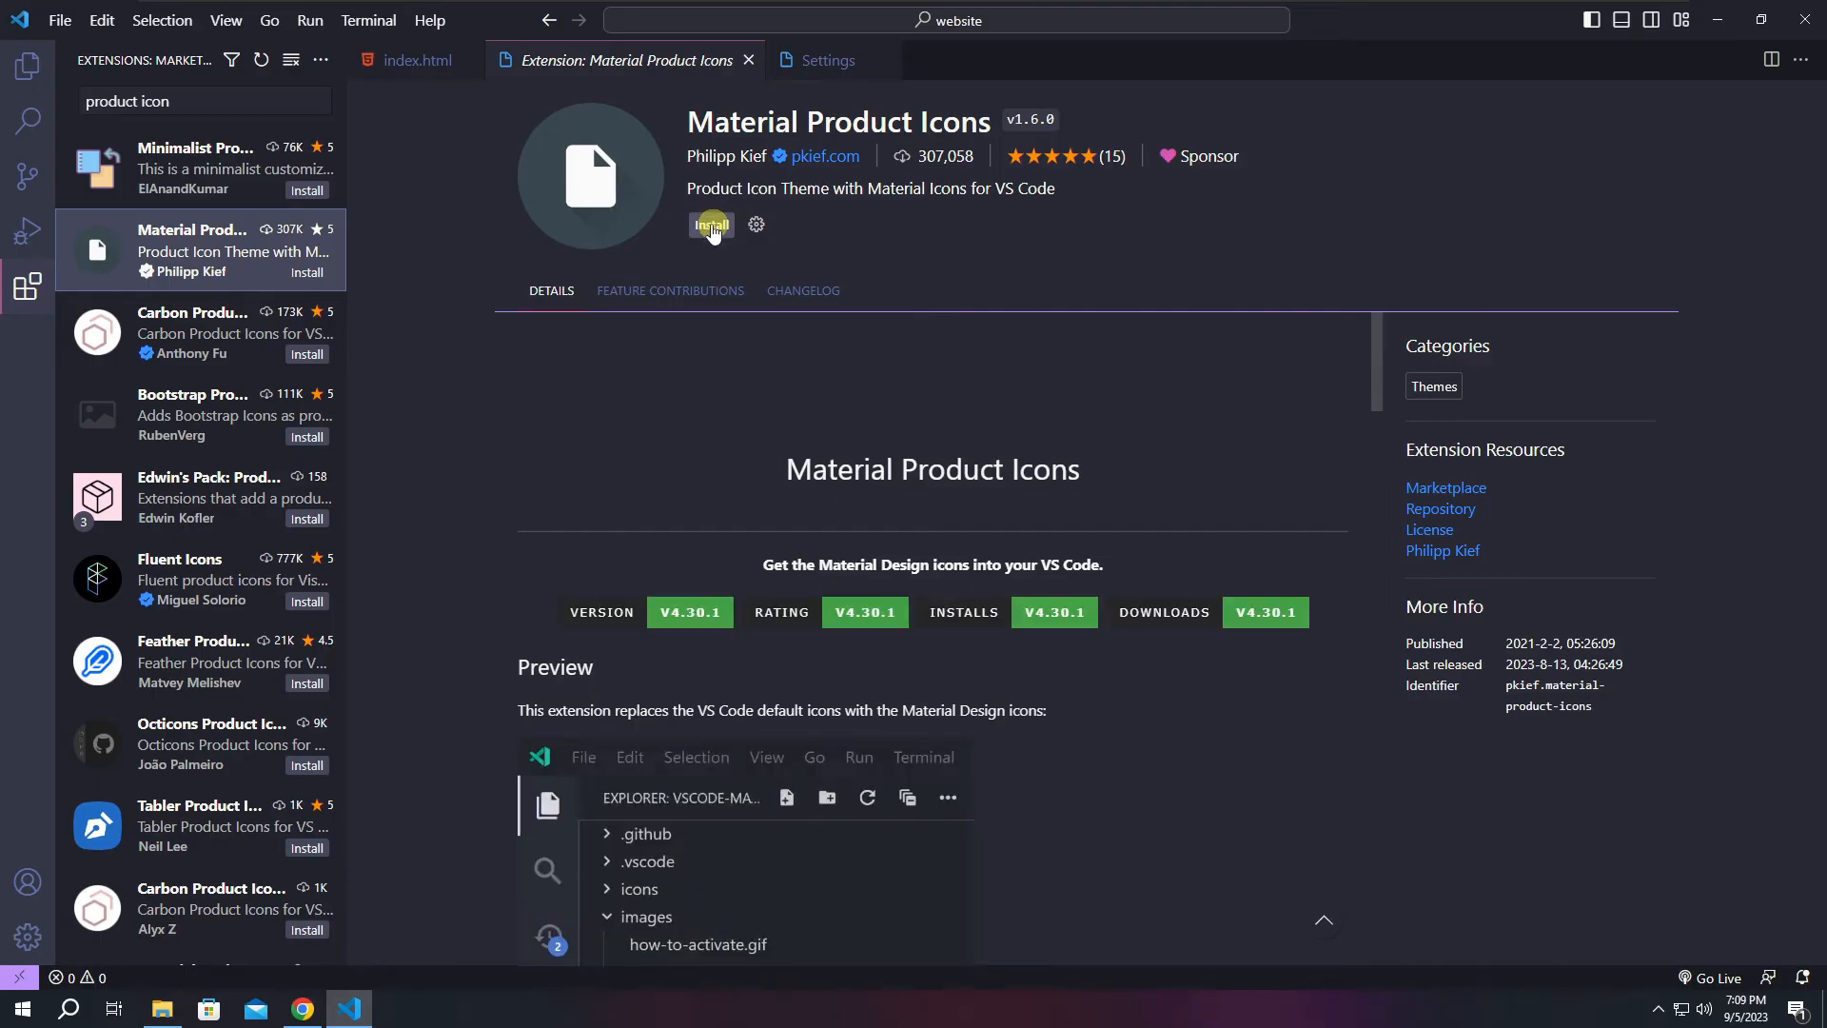
{"action": "left_click", "coordinate": [713, 225]}
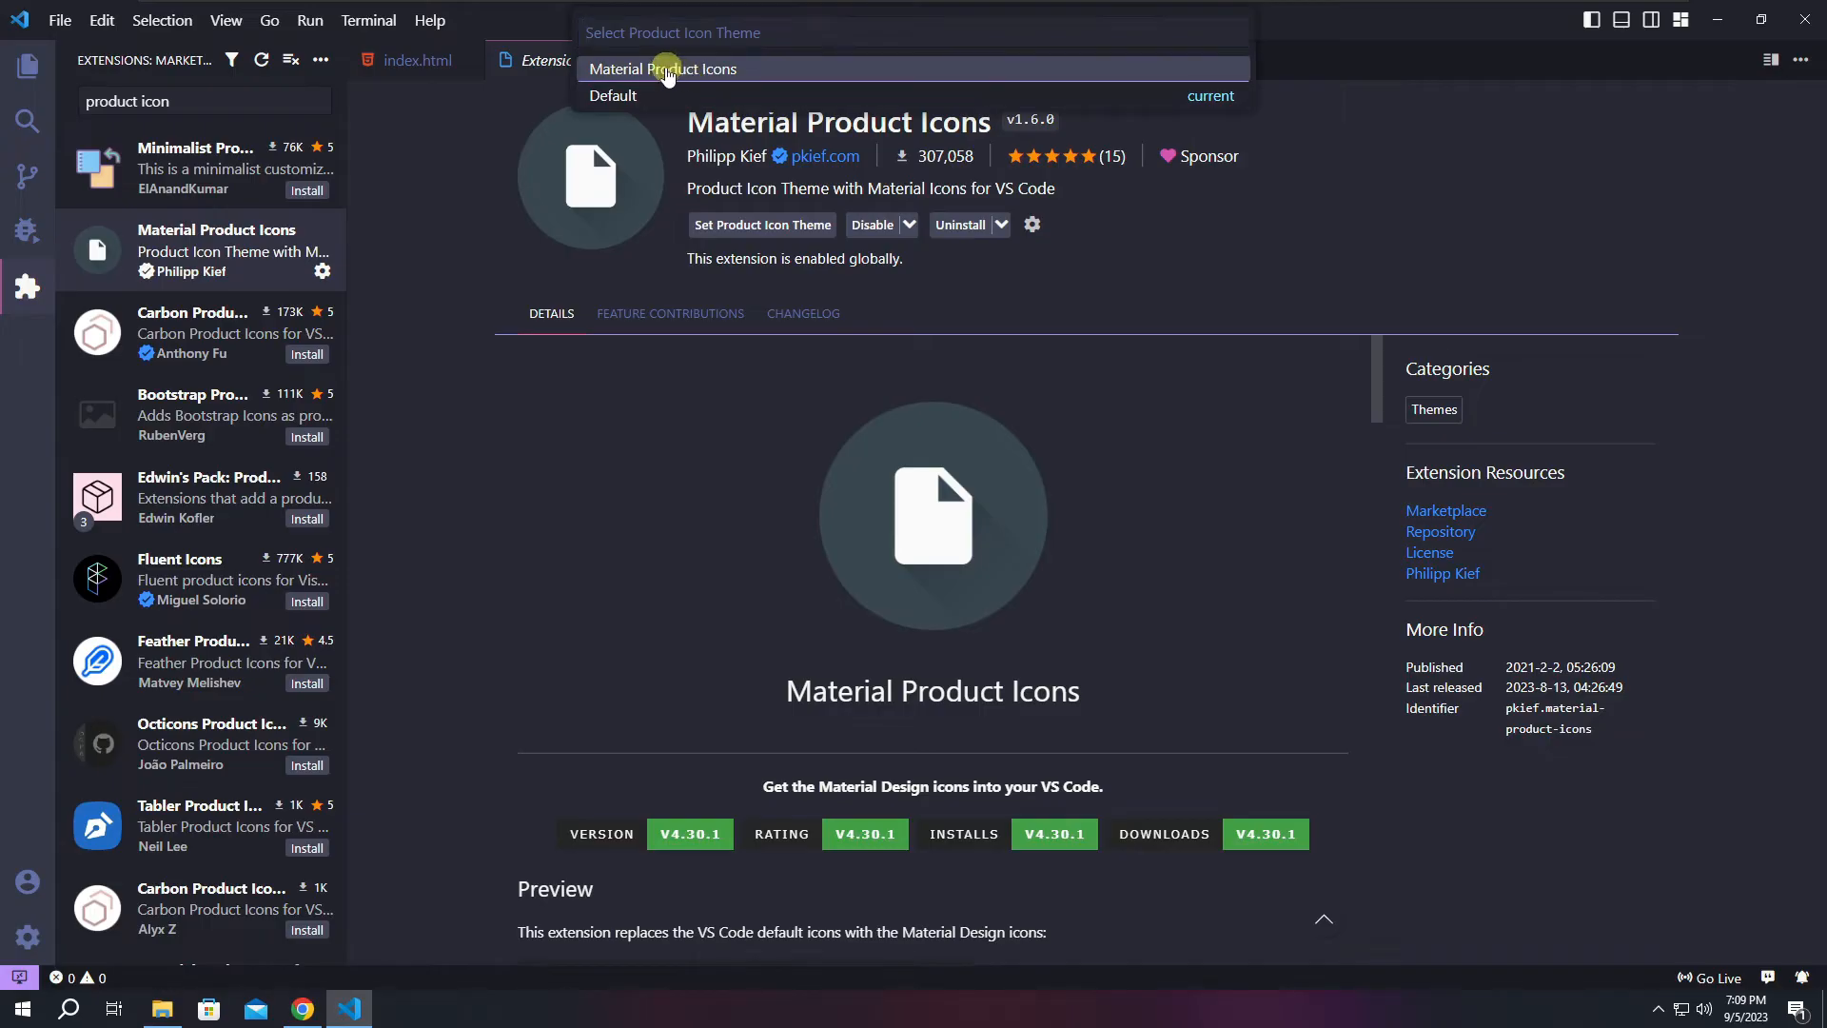
{"action": "left_click", "coordinate": [666, 68]}
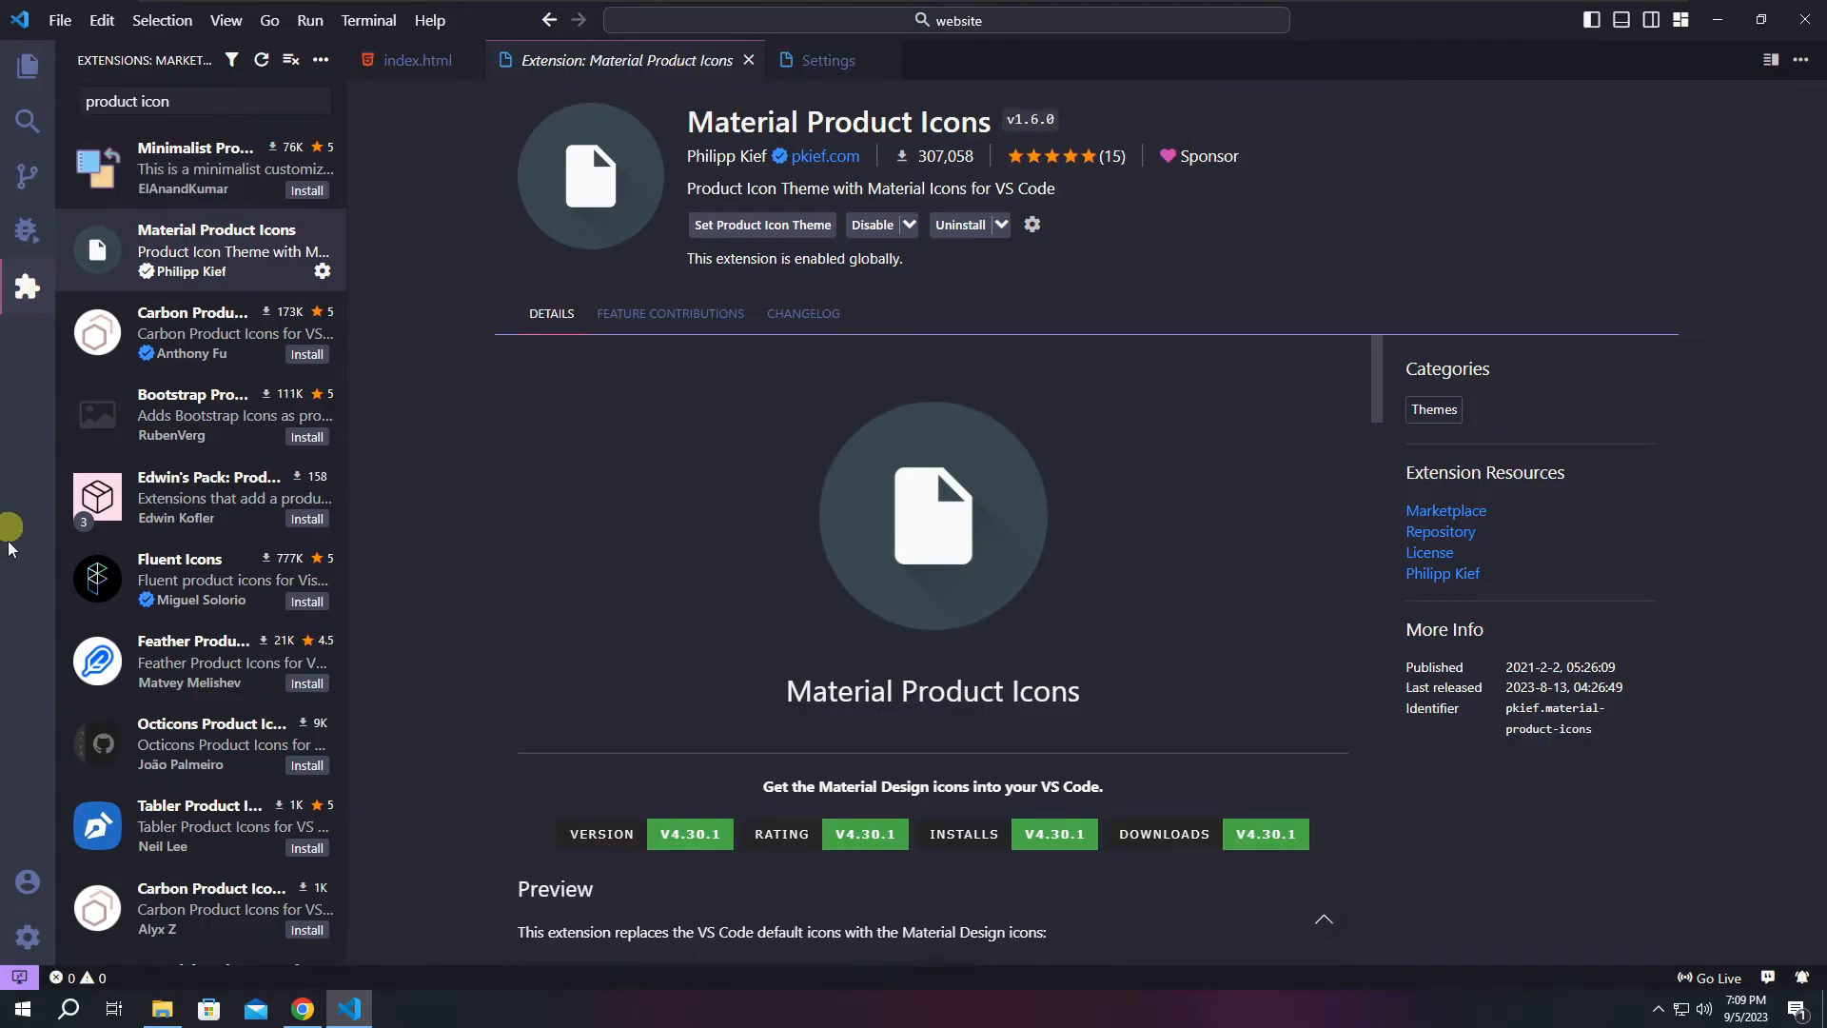
Create a new file named style.css in the website folder, next to index.html.
{"action": "left_click", "coordinate": [26, 65]}
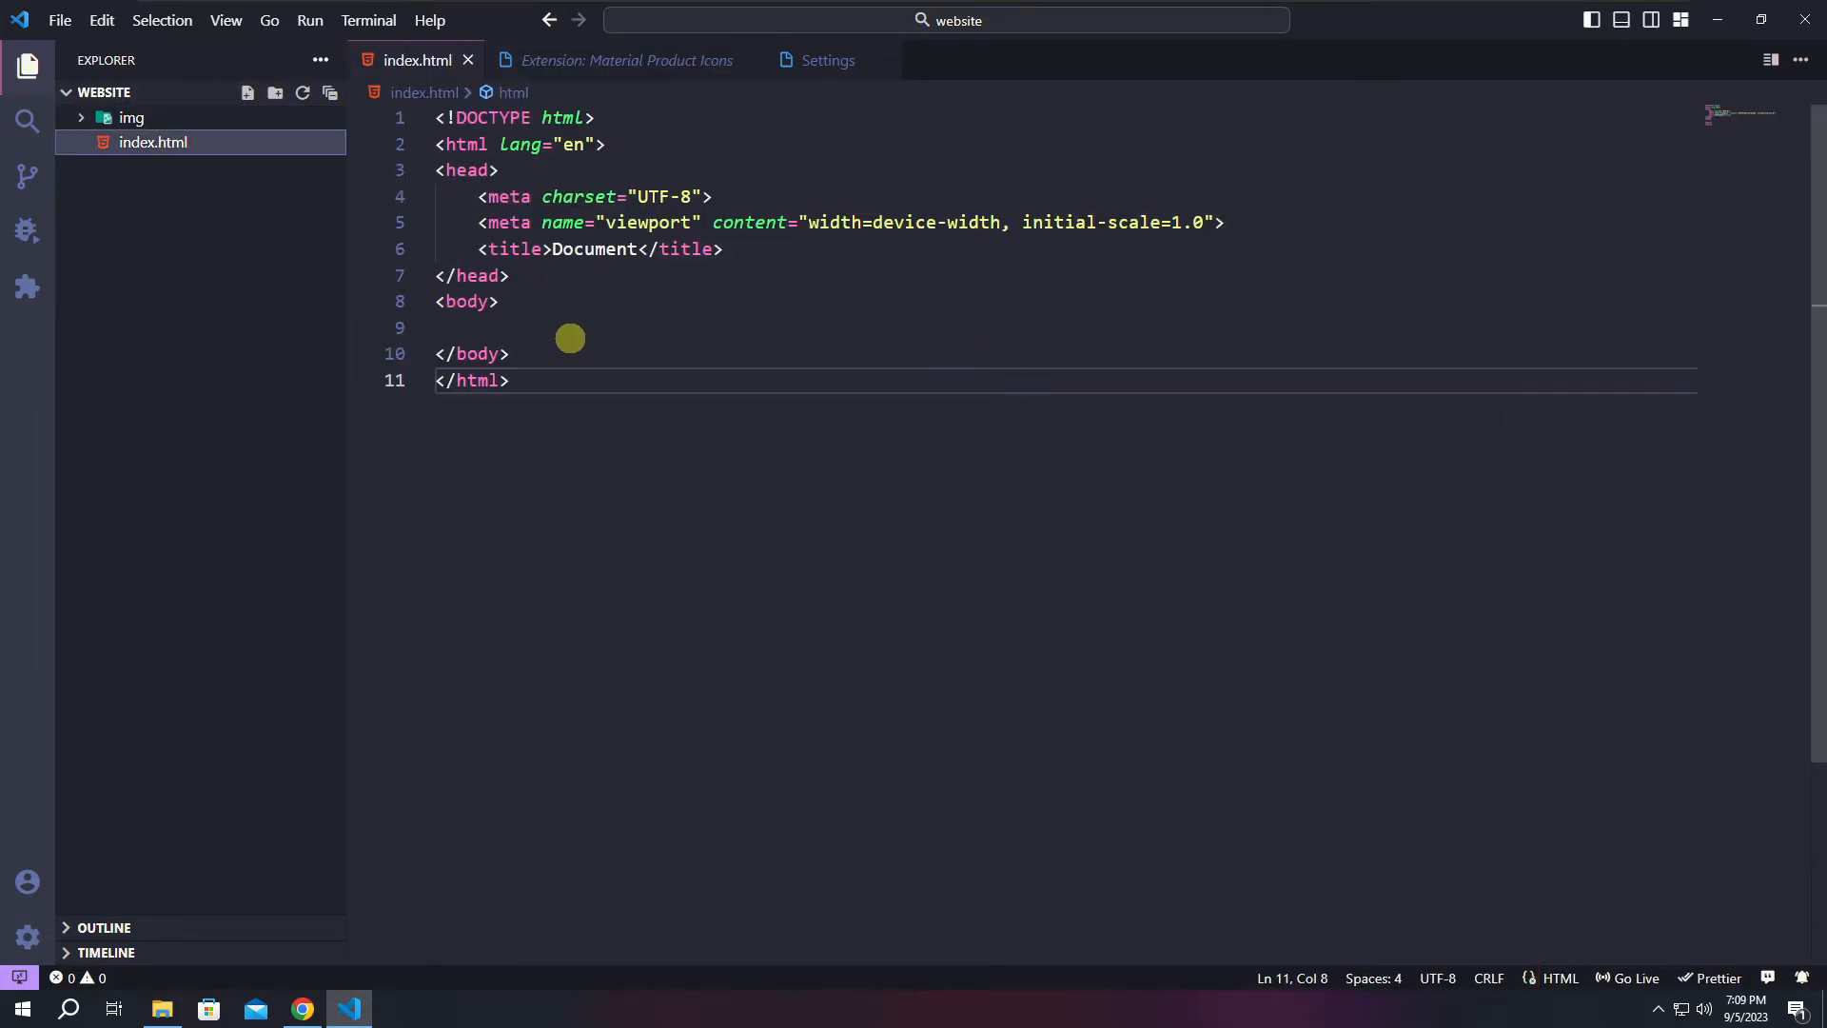
{"action": "left_click", "coordinate": [571, 334]}
{"action": "left_click", "coordinate": [199, 215]}
{"action": "left_click", "coordinate": [247, 92]}
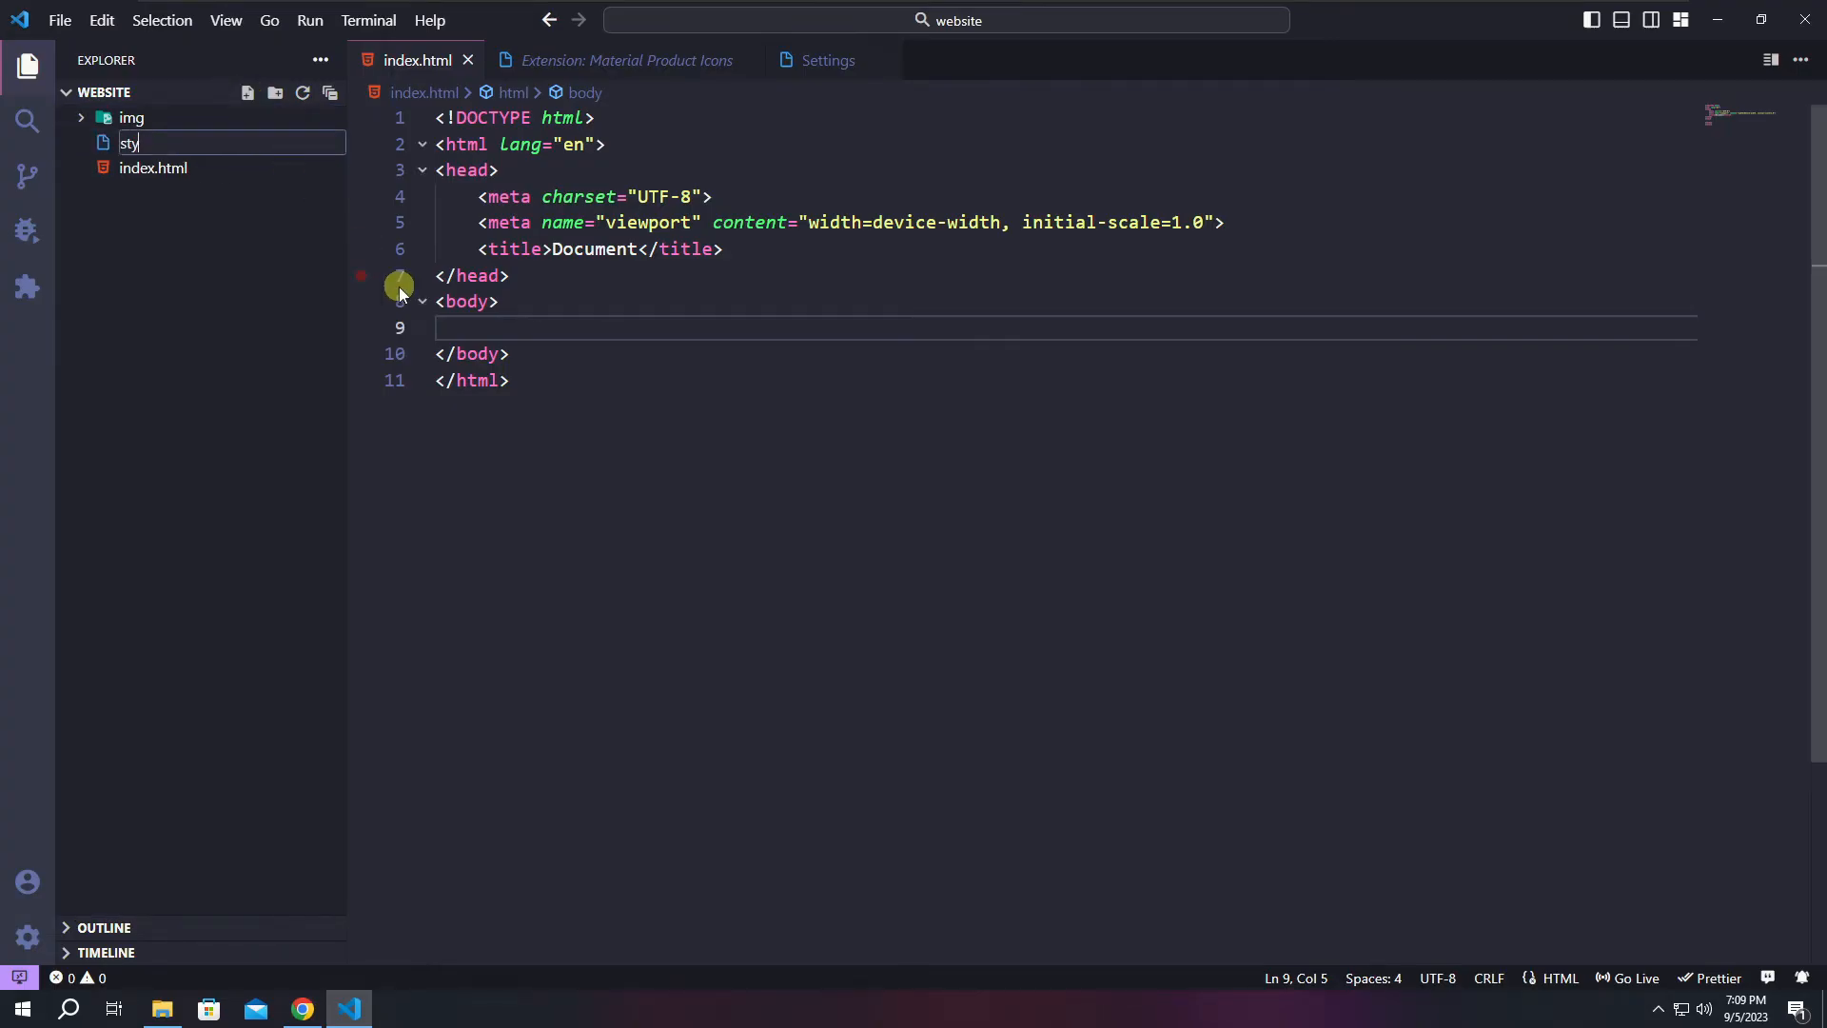
{"action": "type", "text": "style.css"}
{"action": "key", "text": "Return"}
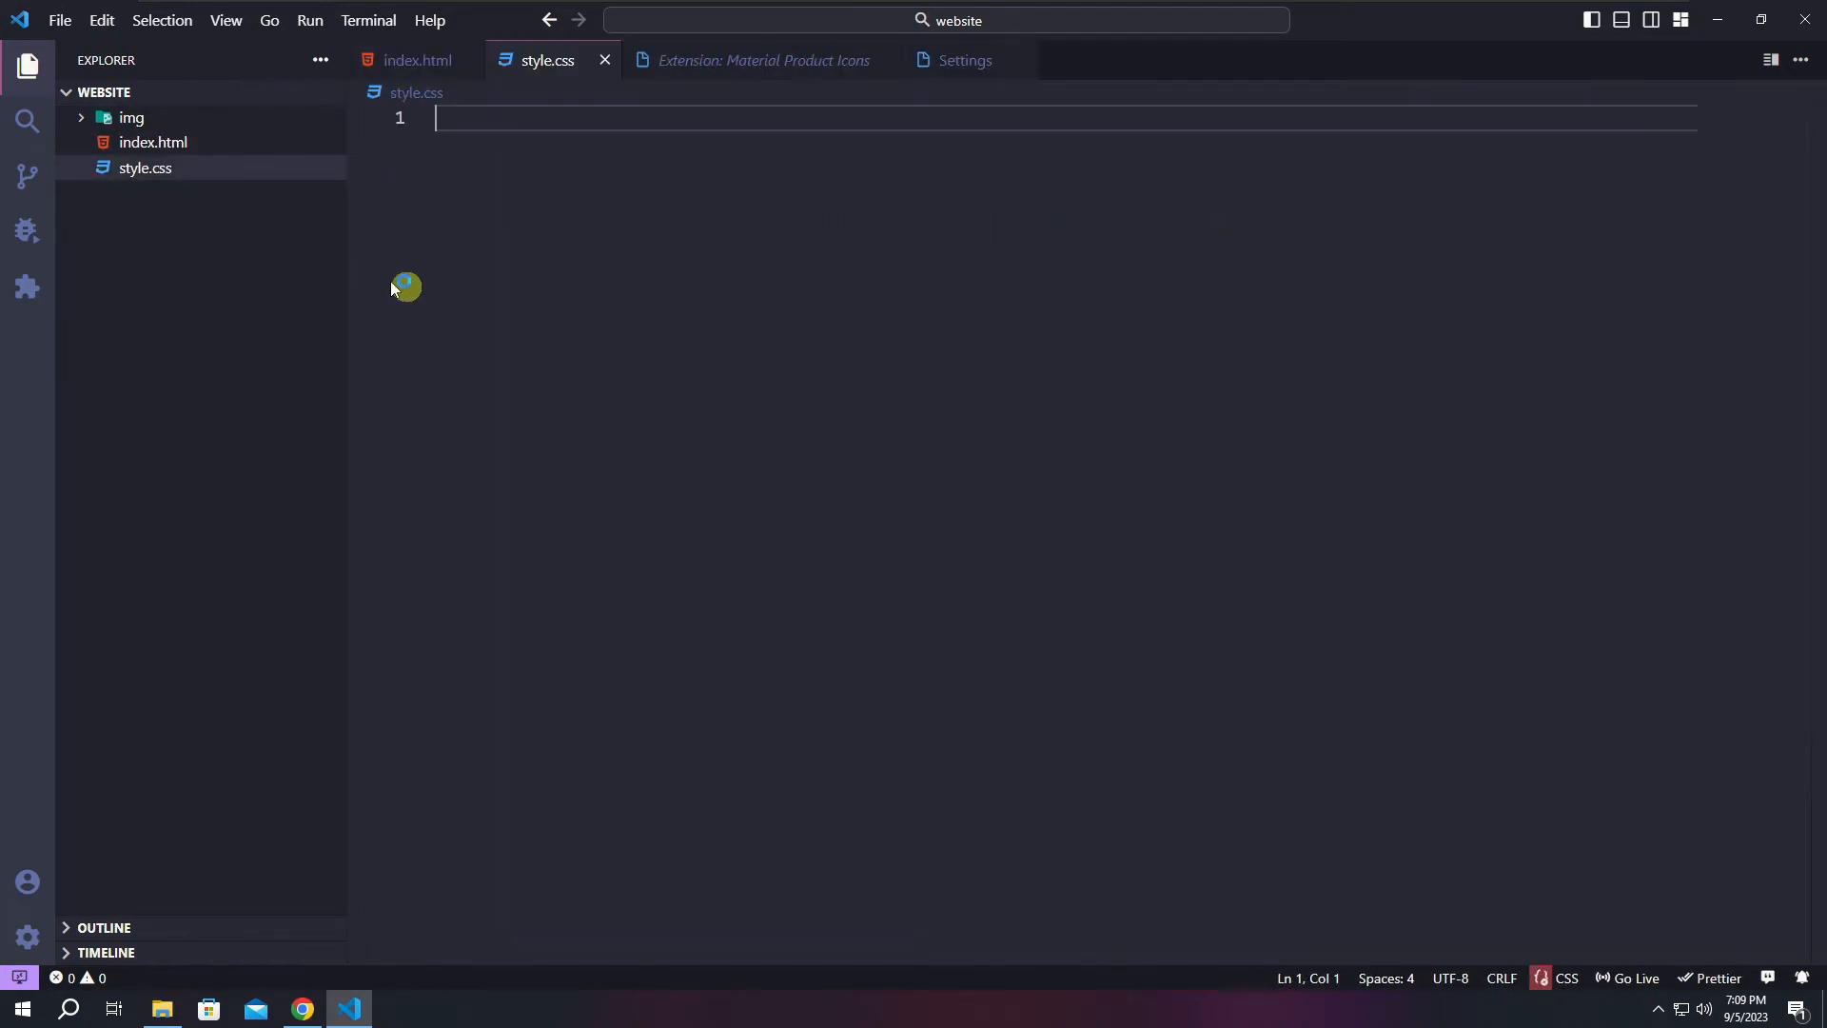
In the head of index.html, add a stylesheet link to style.css on a new line below the viewport meta tag.
{"action": "left_click", "coordinate": [220, 143]}
{"action": "left_click", "coordinate": [728, 245]}
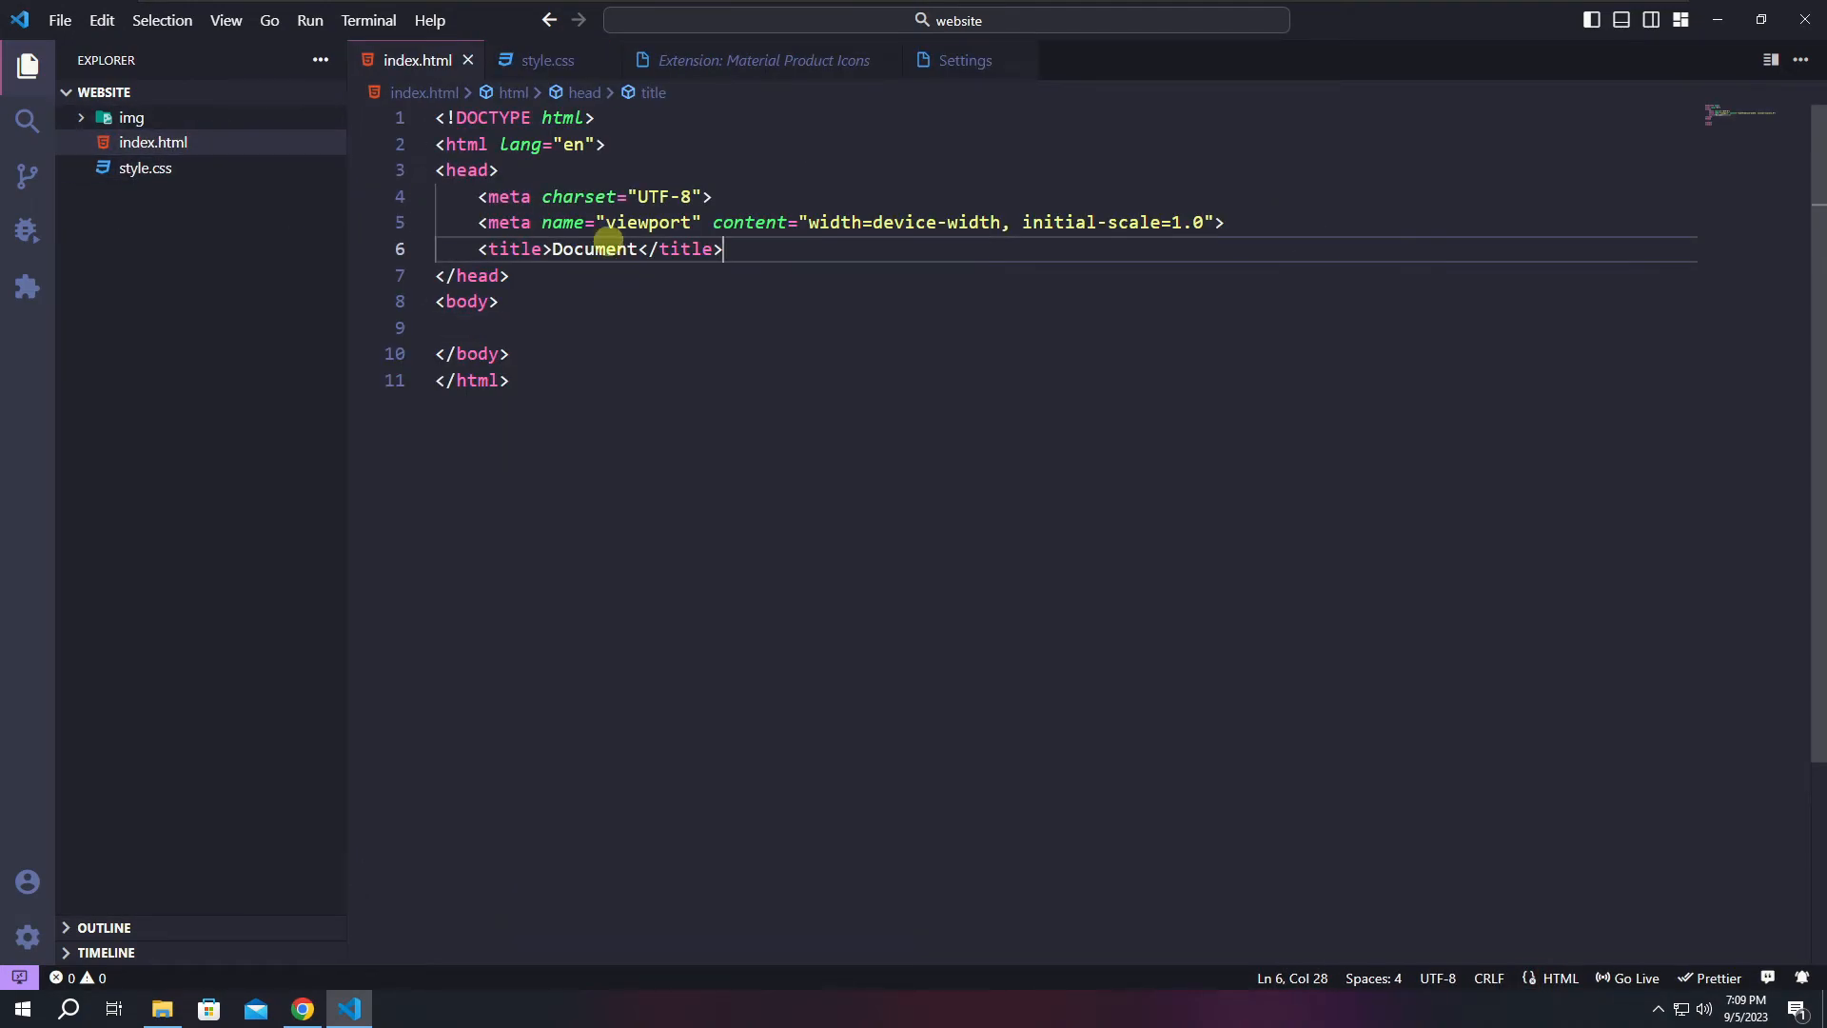
{"action": "key", "text": "Up"}
{"action": "key", "text": "Up"}
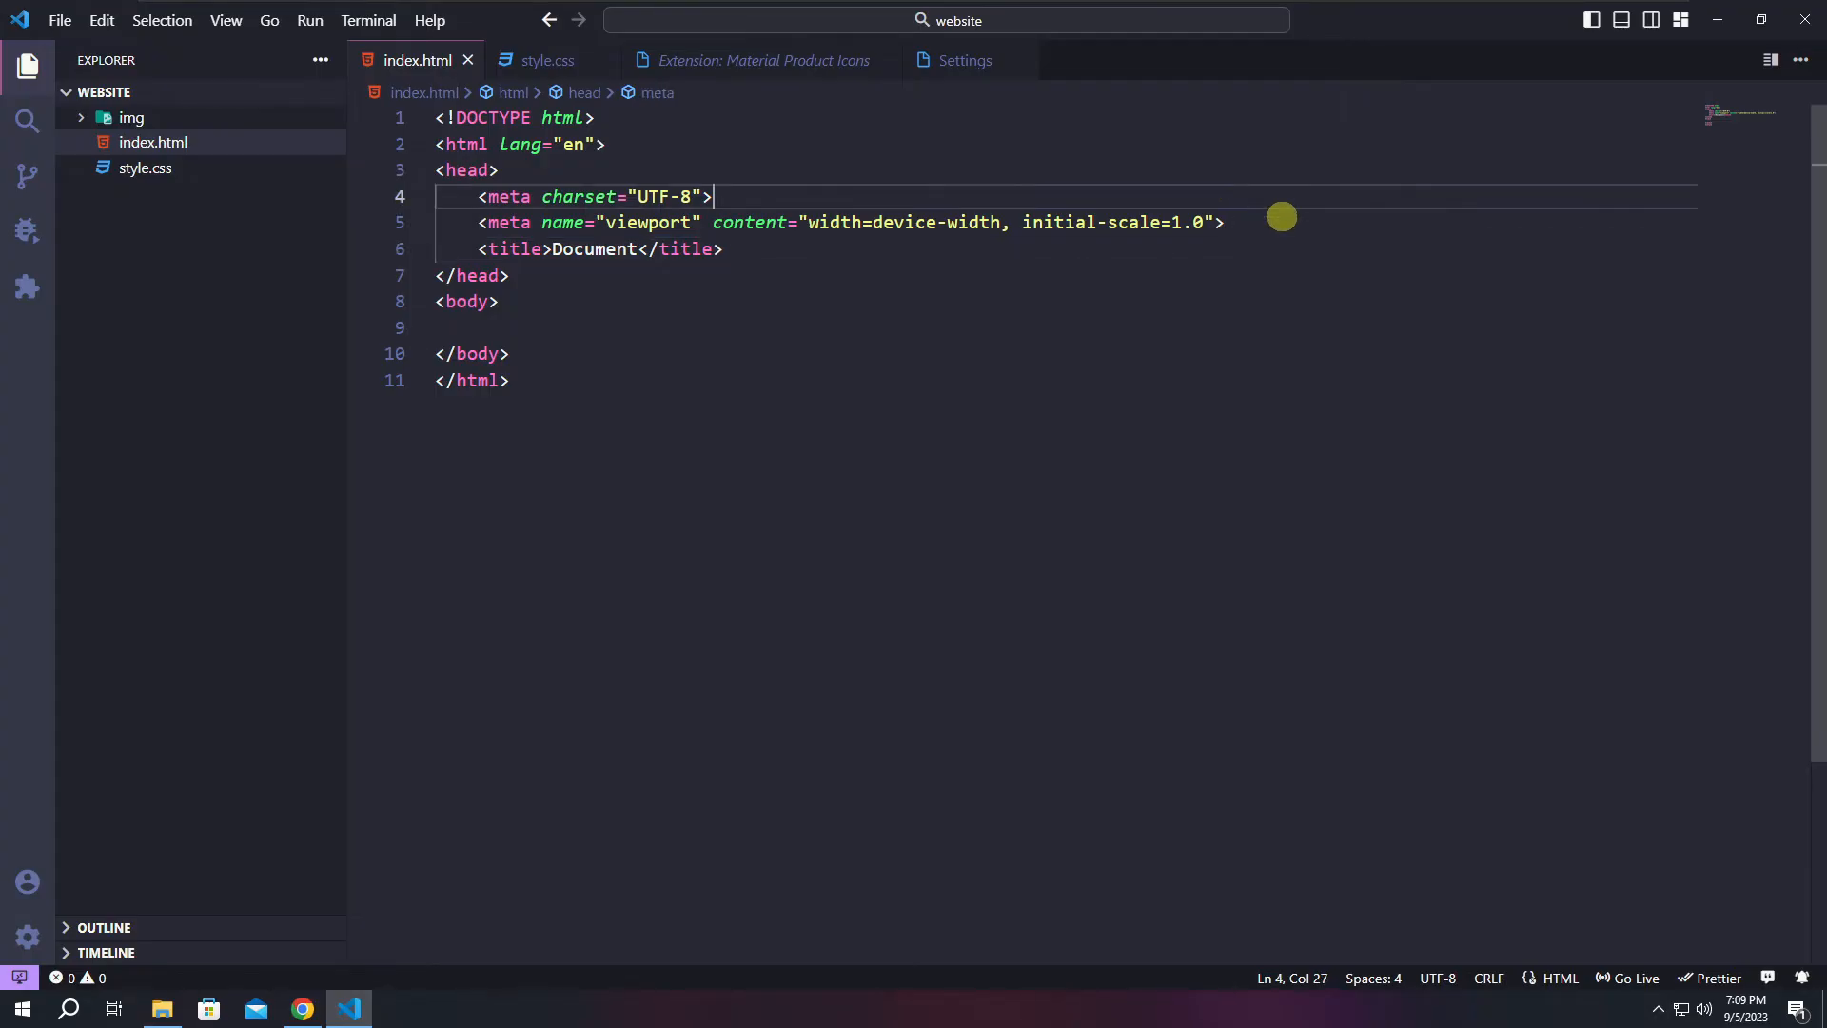
{"action": "left_click", "coordinate": [1278, 219]}
{"action": "key", "text": "Return"}
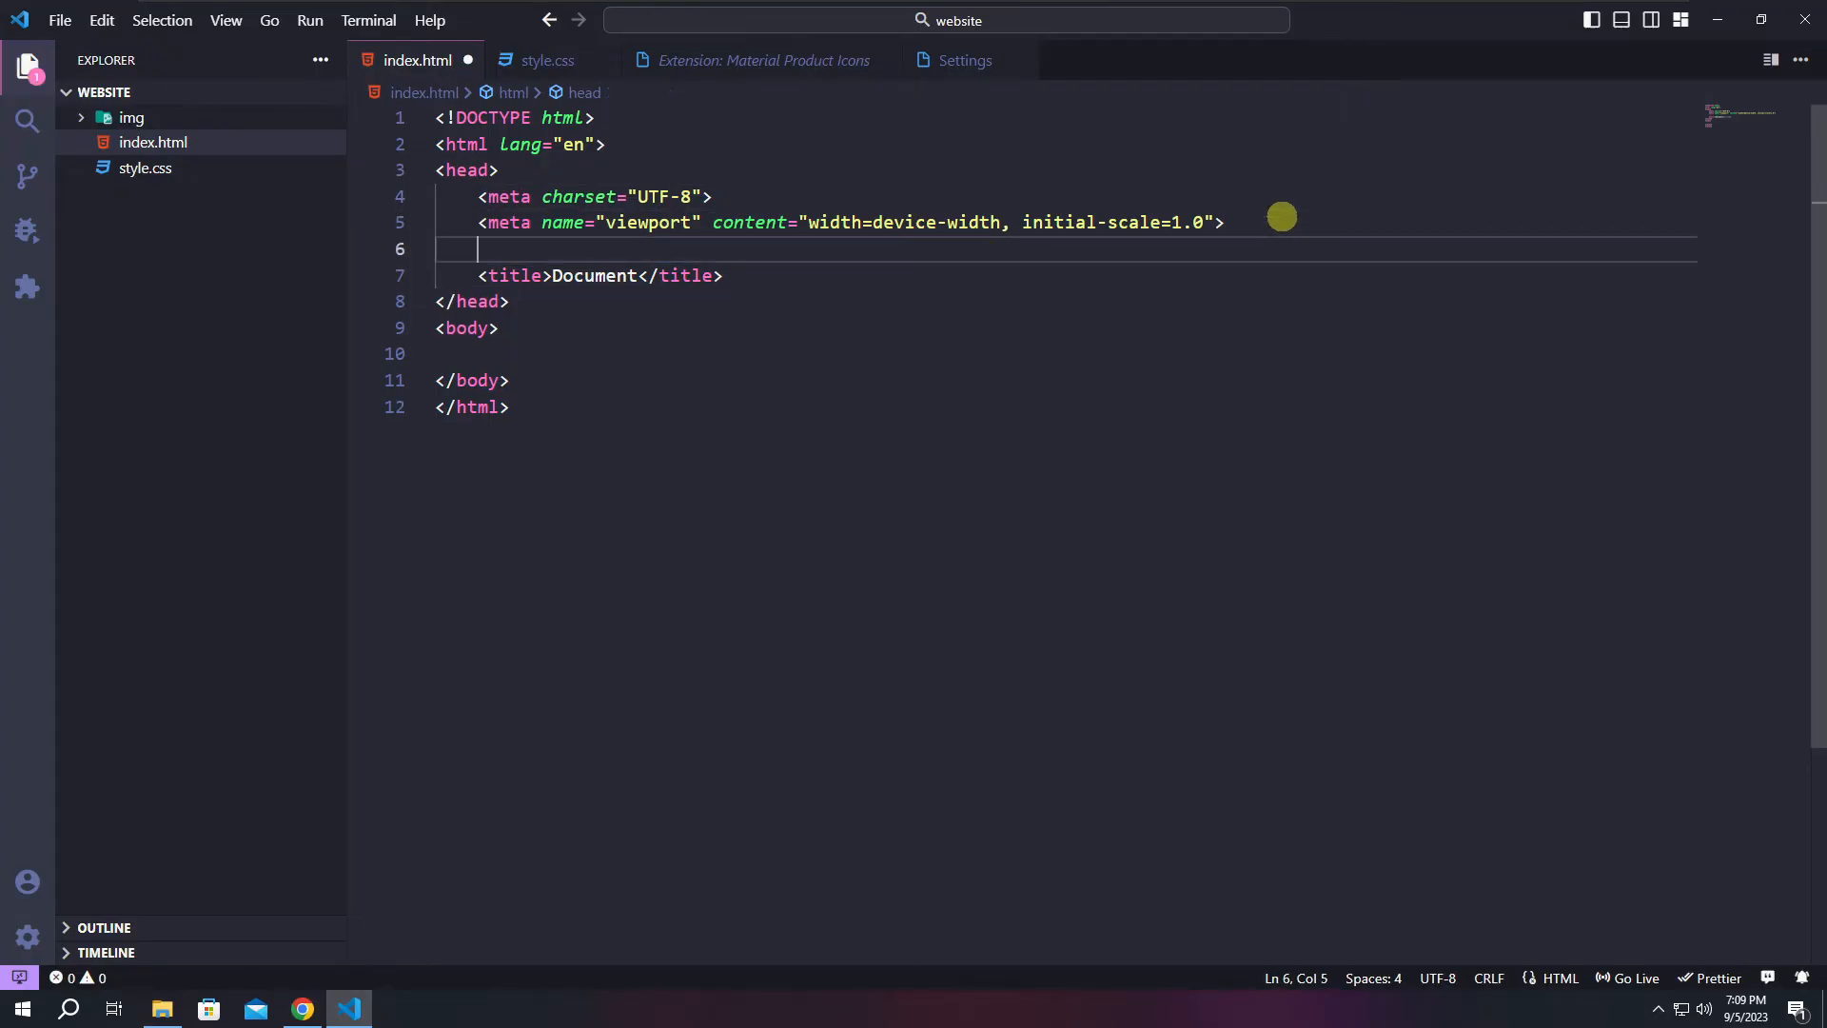
{"action": "type", "text": "linjk"}
{"action": "key", "text": "ctrl+space"}
{"action": "key", "text": "Return"}
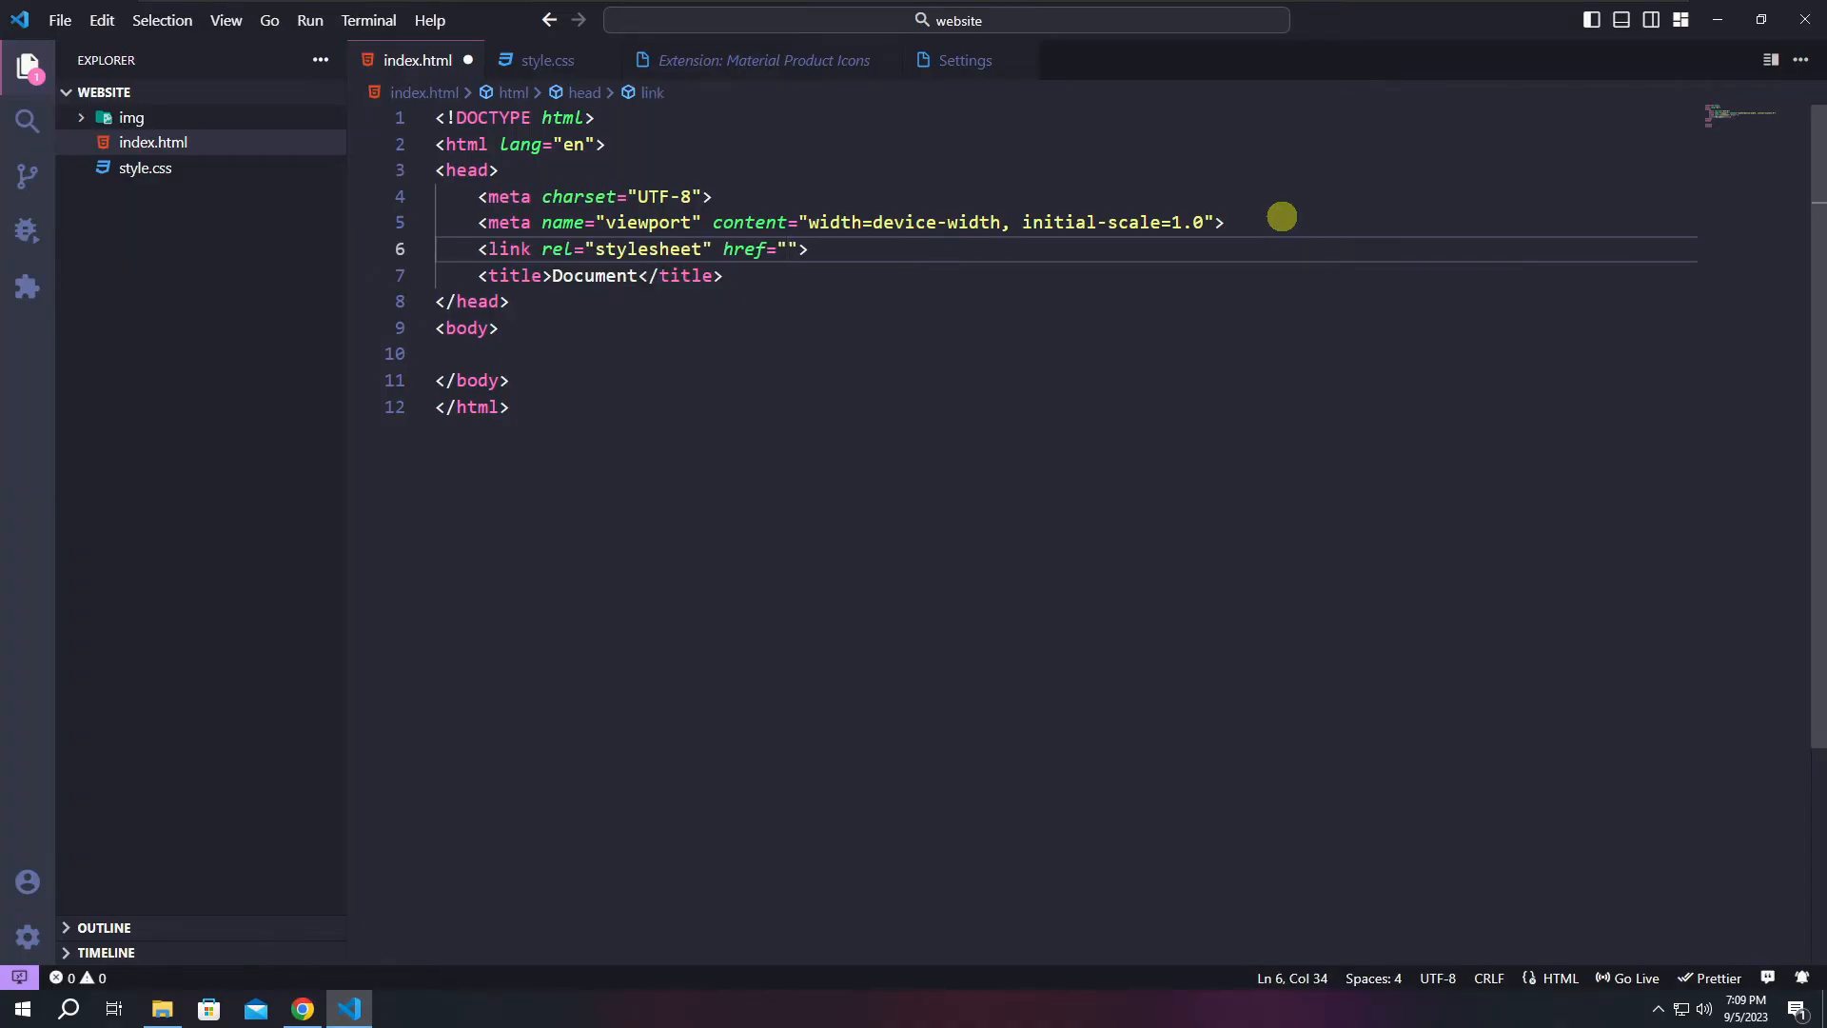
{"action": "type", "text": "sty"}
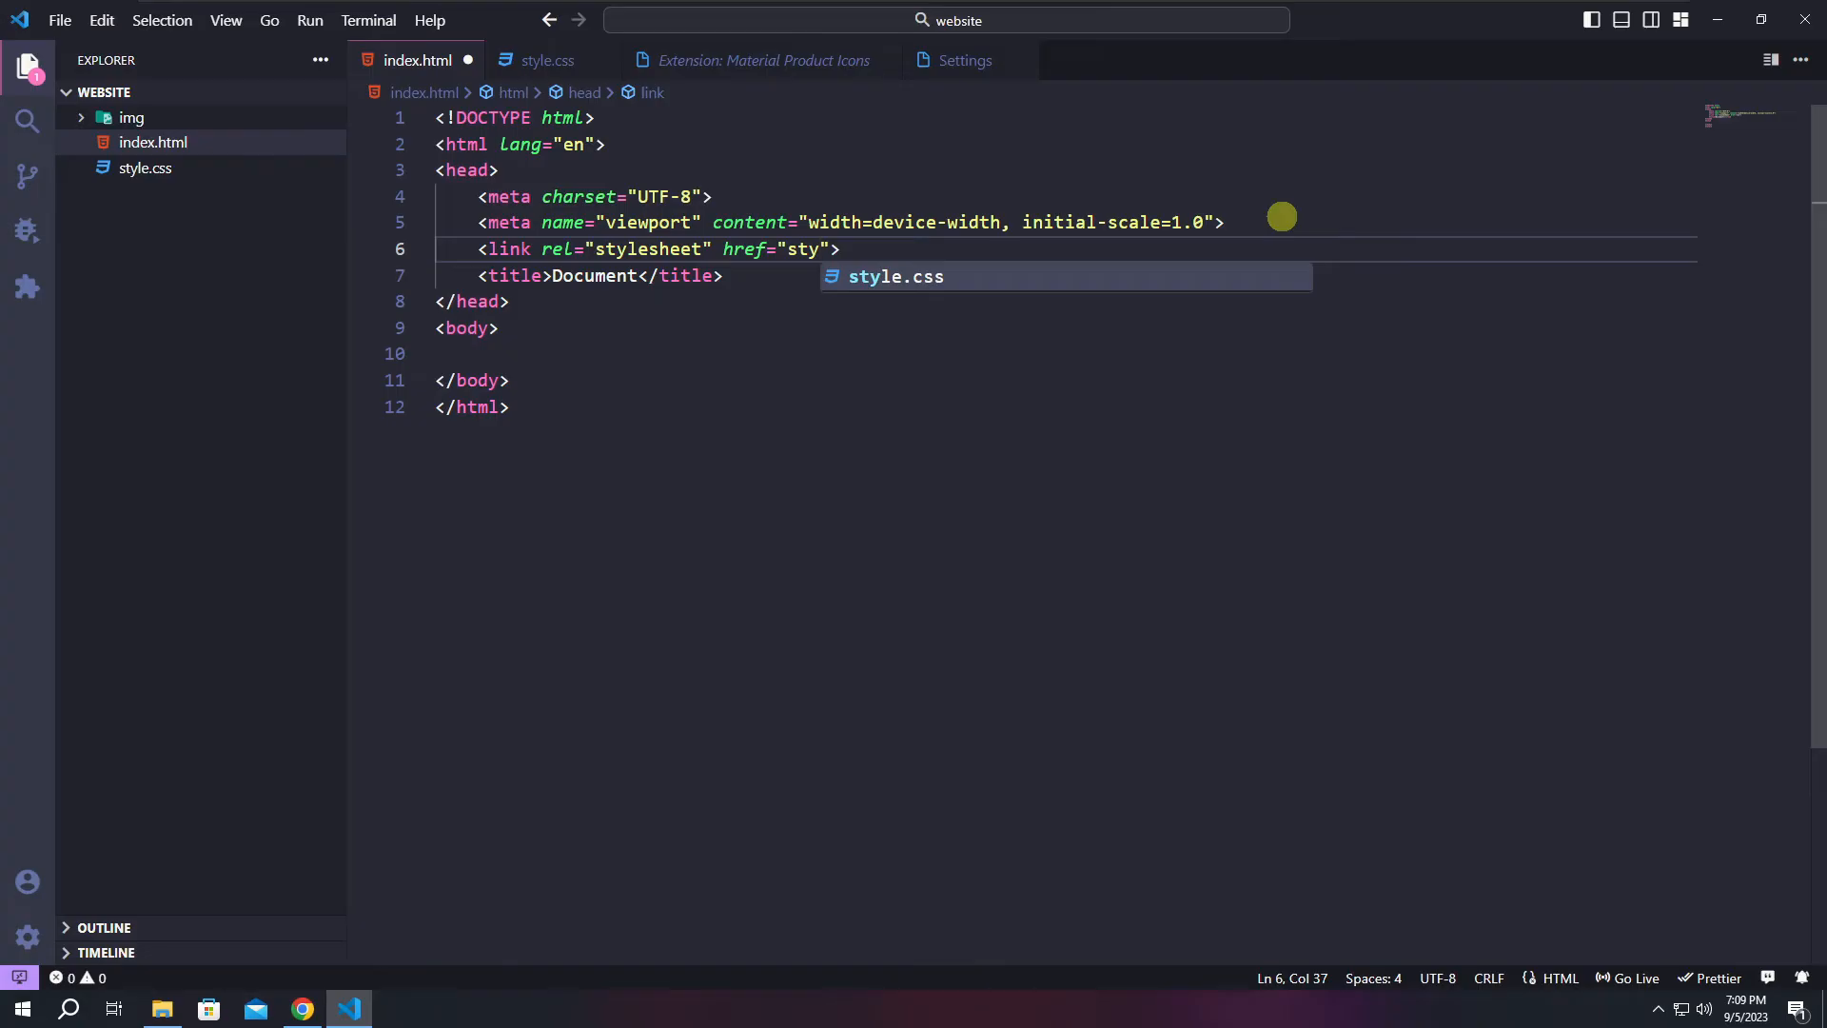
{"action": "key", "text": "Return"}
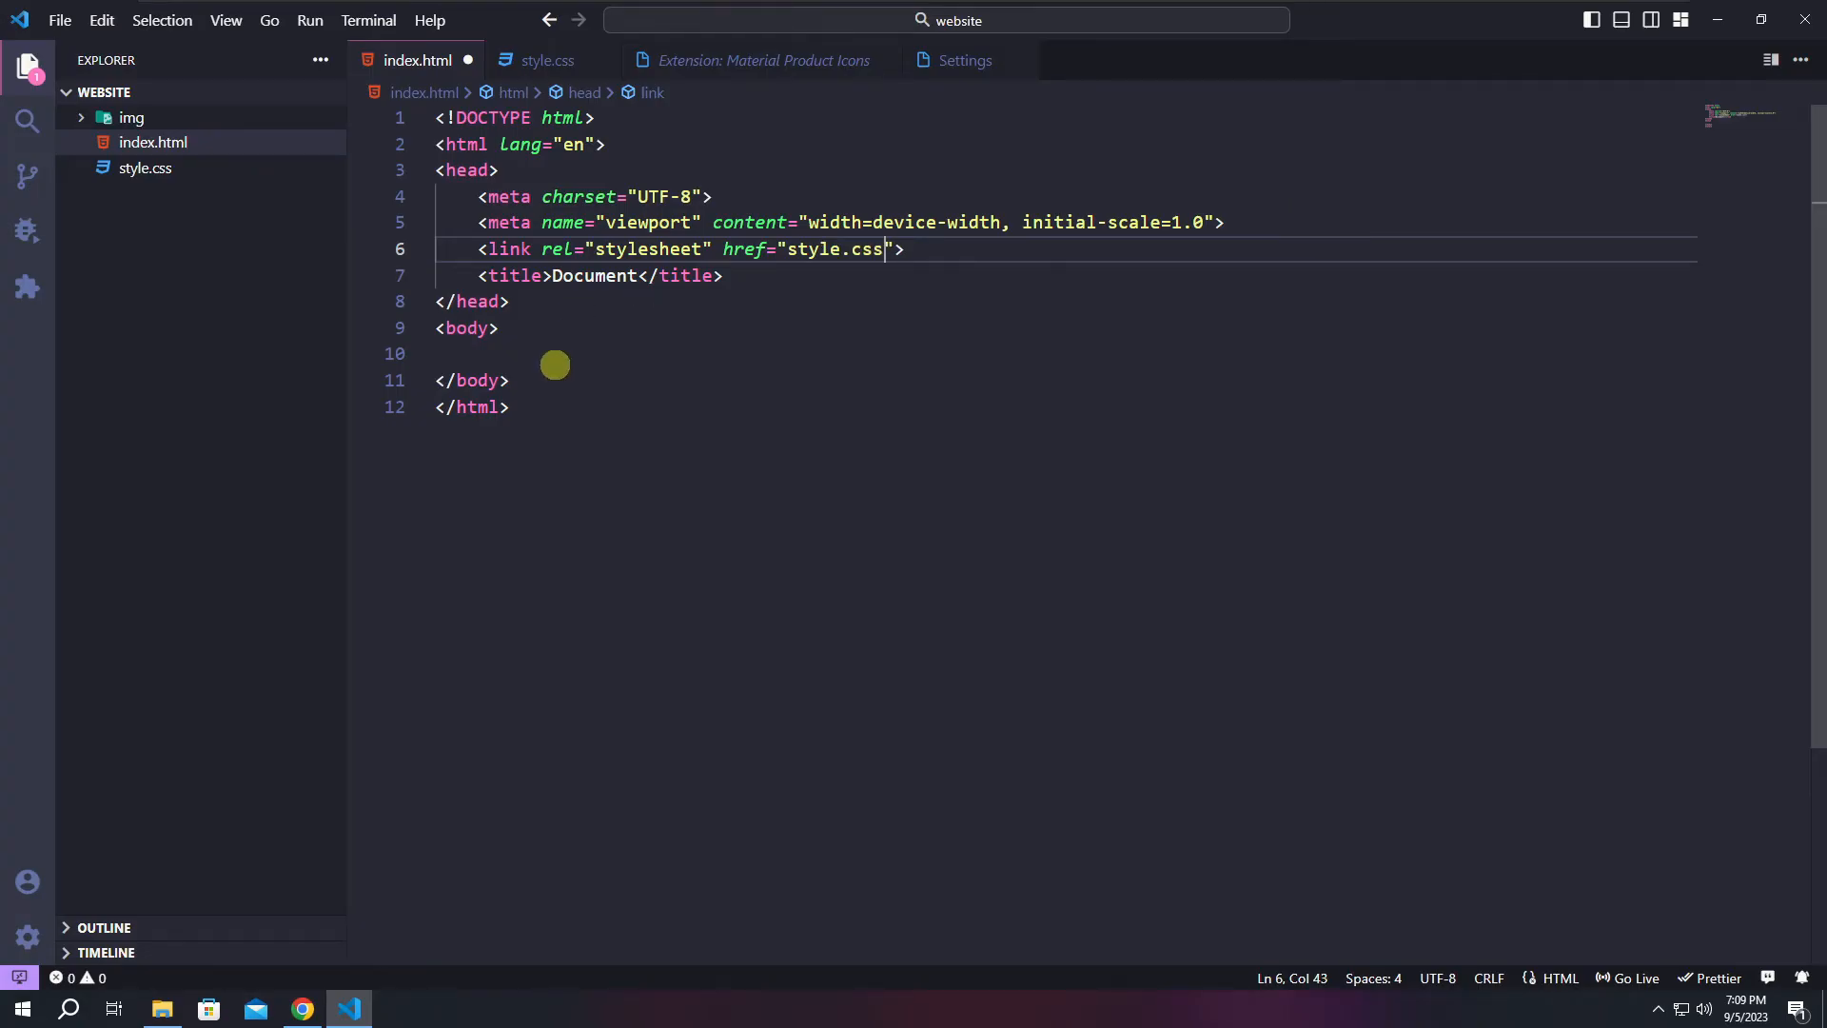
{"action": "left_click", "coordinate": [571, 275]}
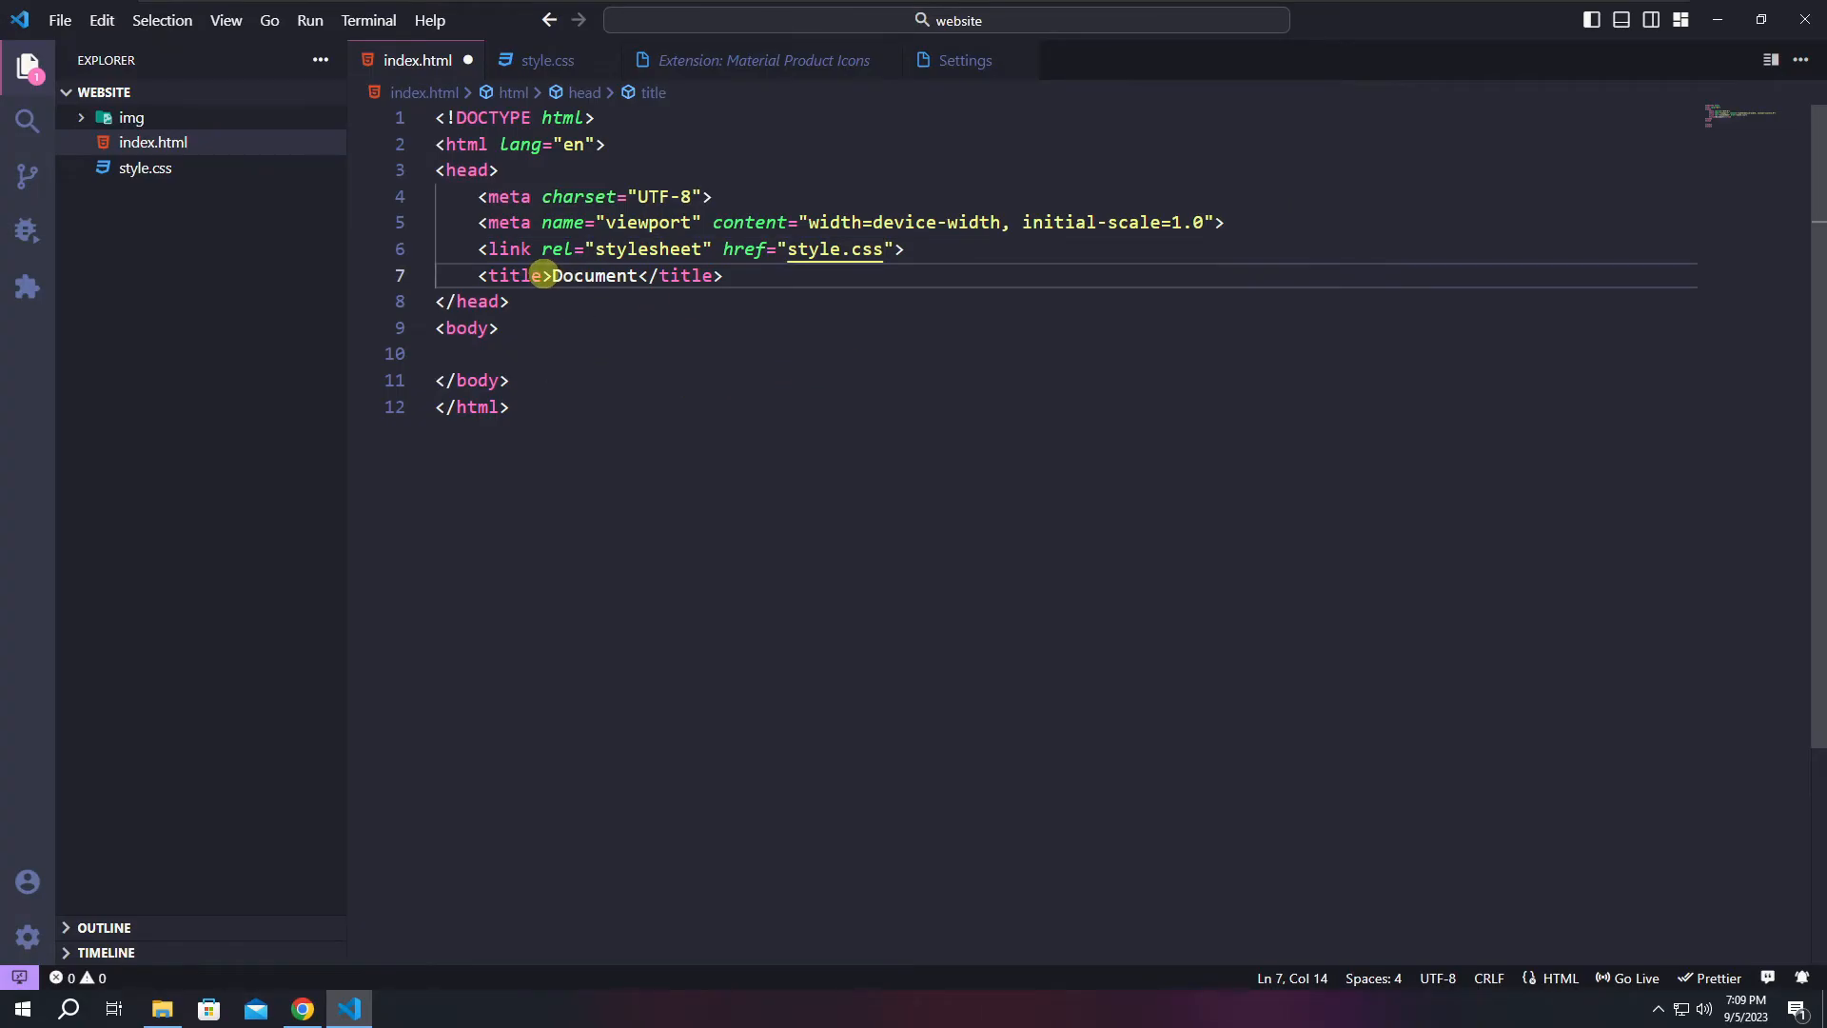
Change the page title in the head of index.html to "Website".
{"action": "left_click_drag", "start_coordinate": [551, 275], "coordinate": [647, 276]}
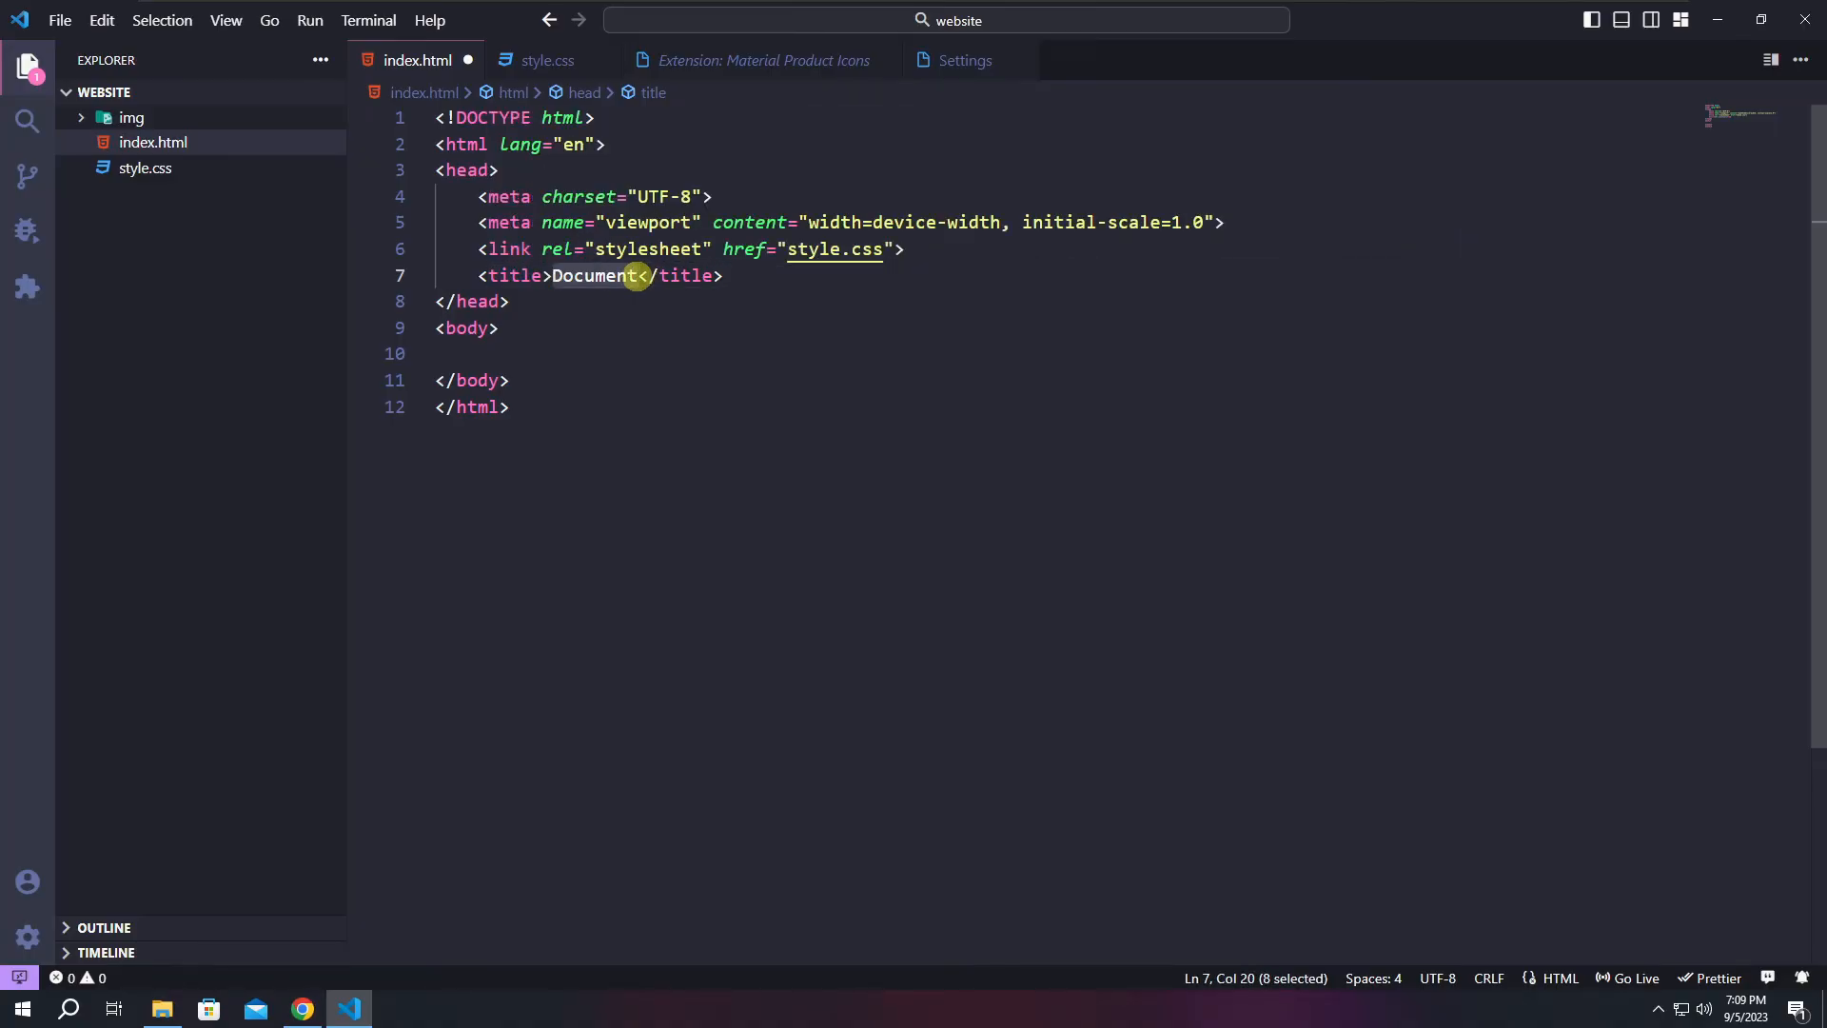
{"action": "type", "text": "Website"}
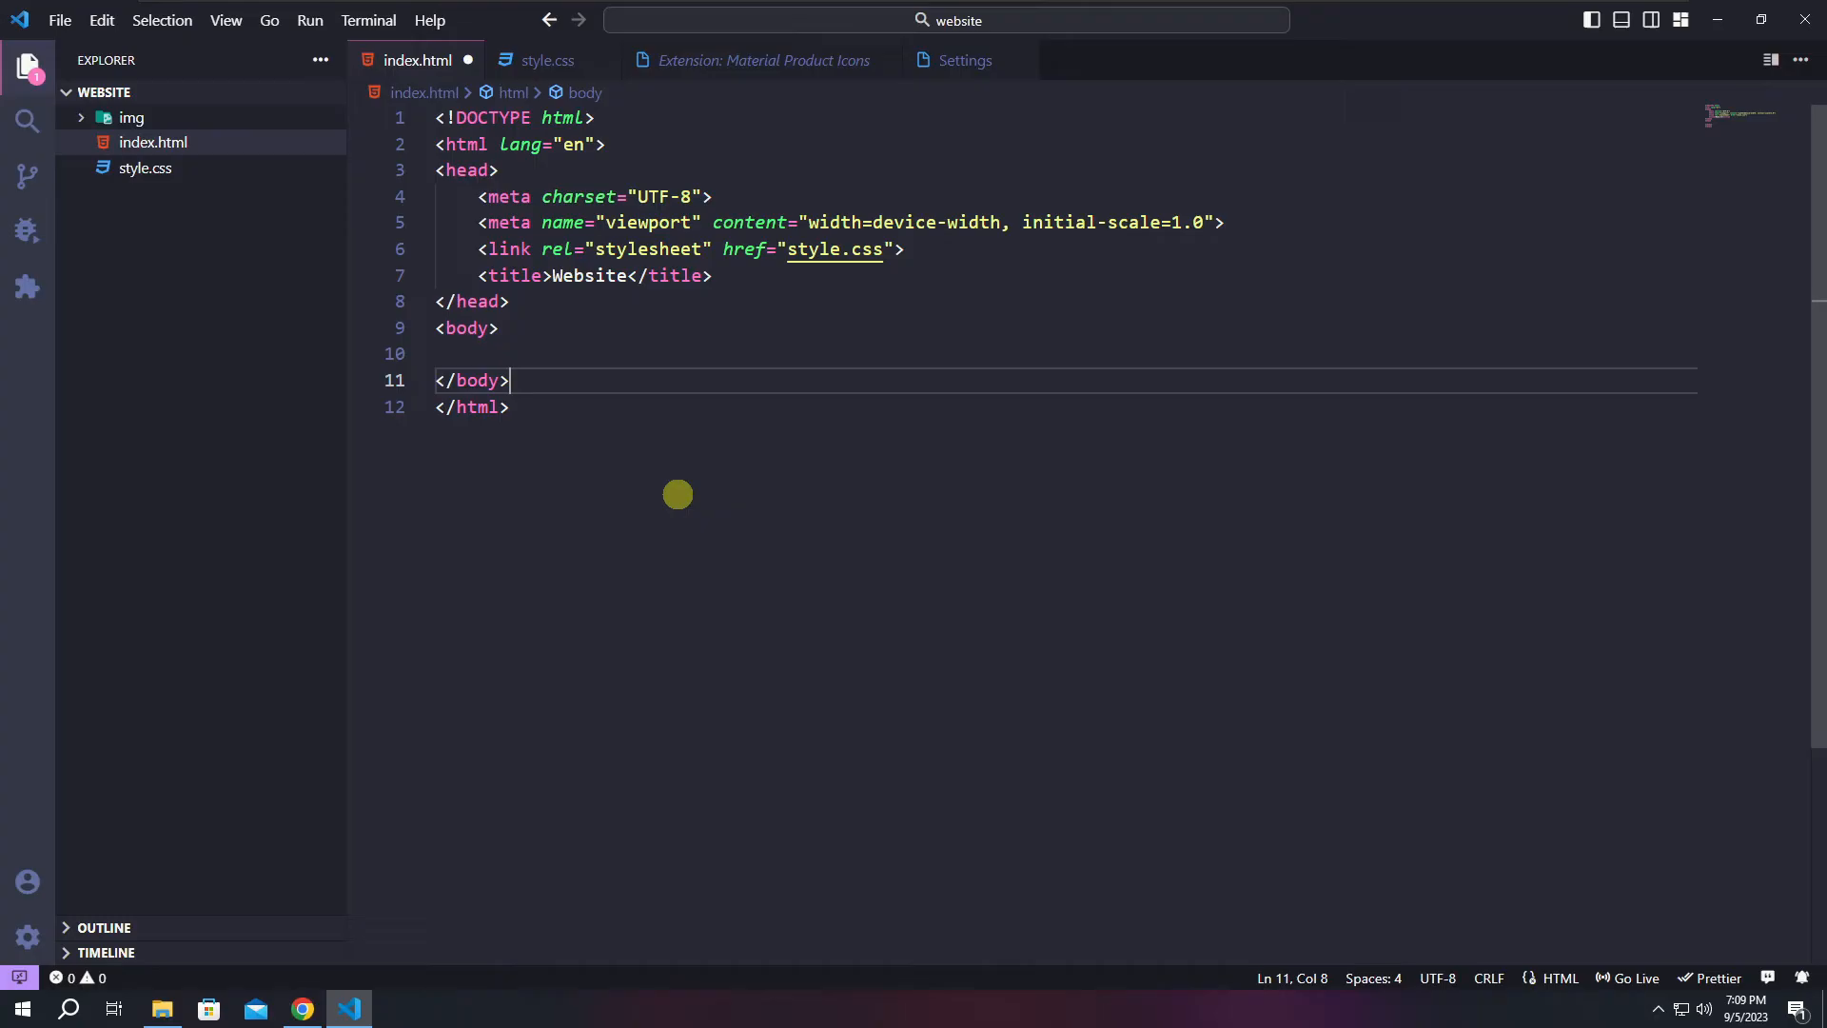
{"action": "key", "text": "Down"}
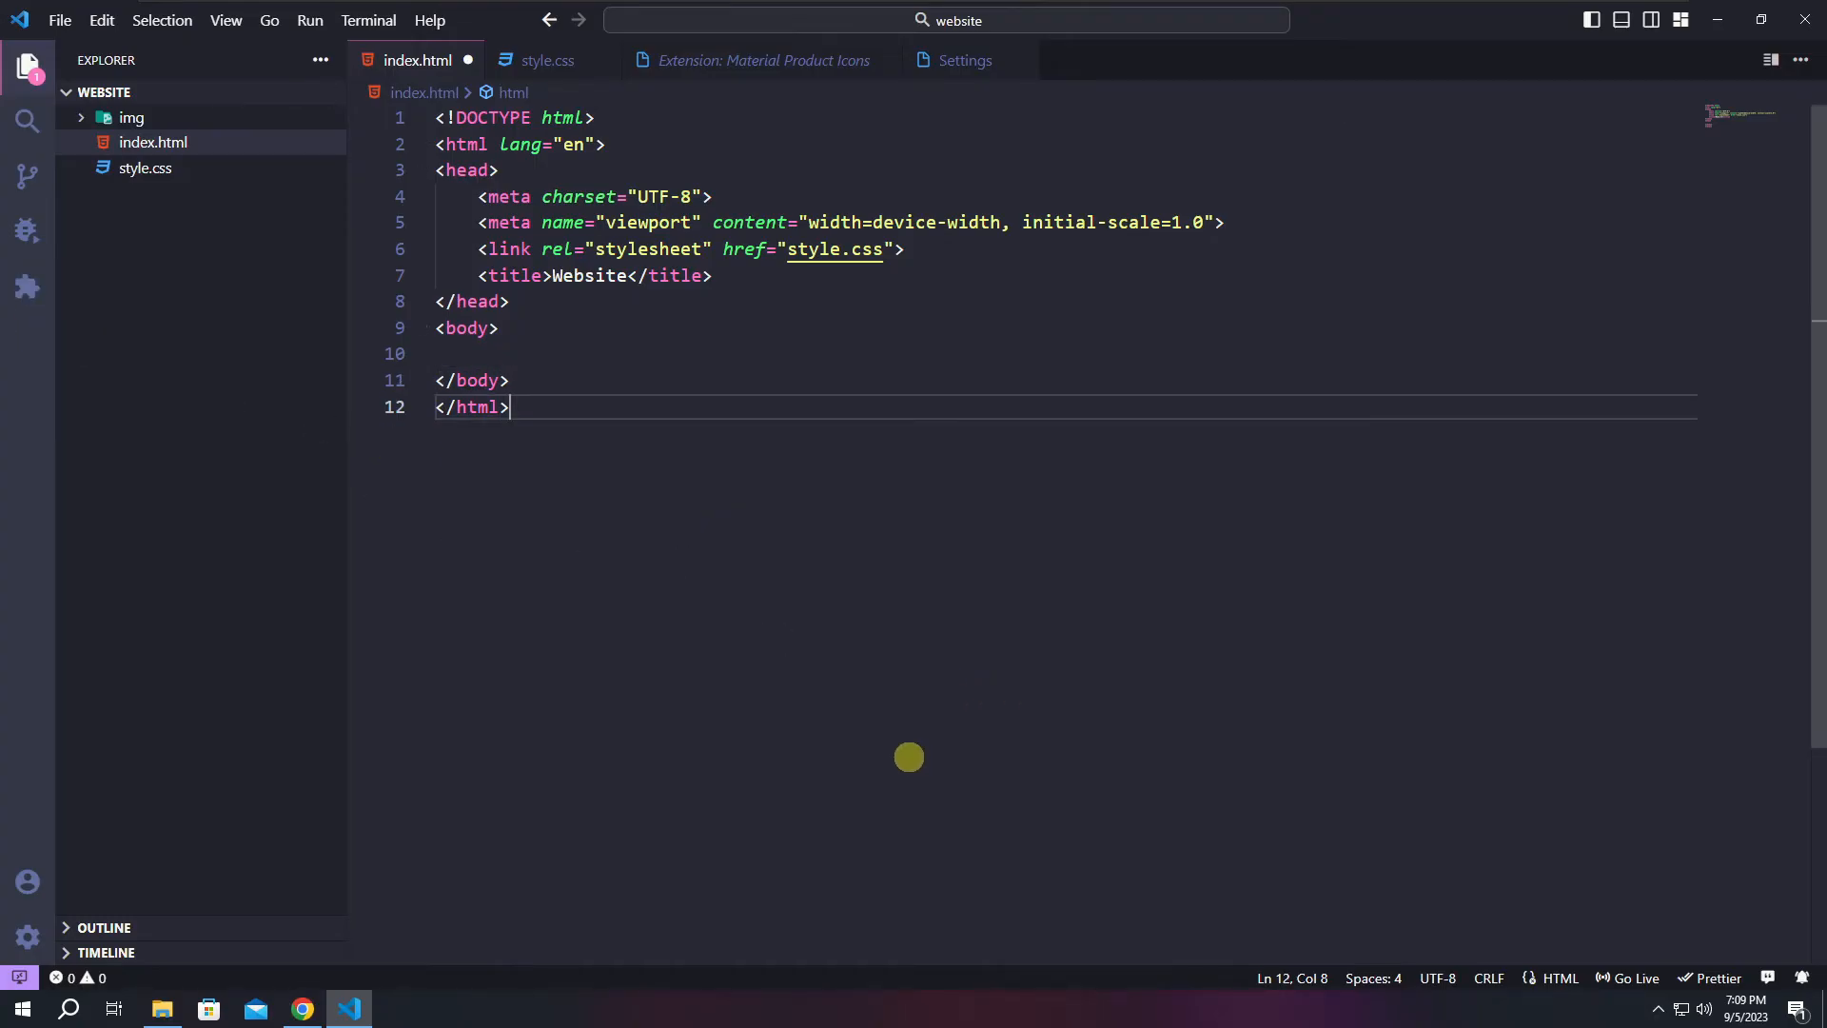
Open index.html with Live Server and allow Visual Studio Code access through the Windows firewall.
{"action": "right_click", "coordinate": [825, 687]}
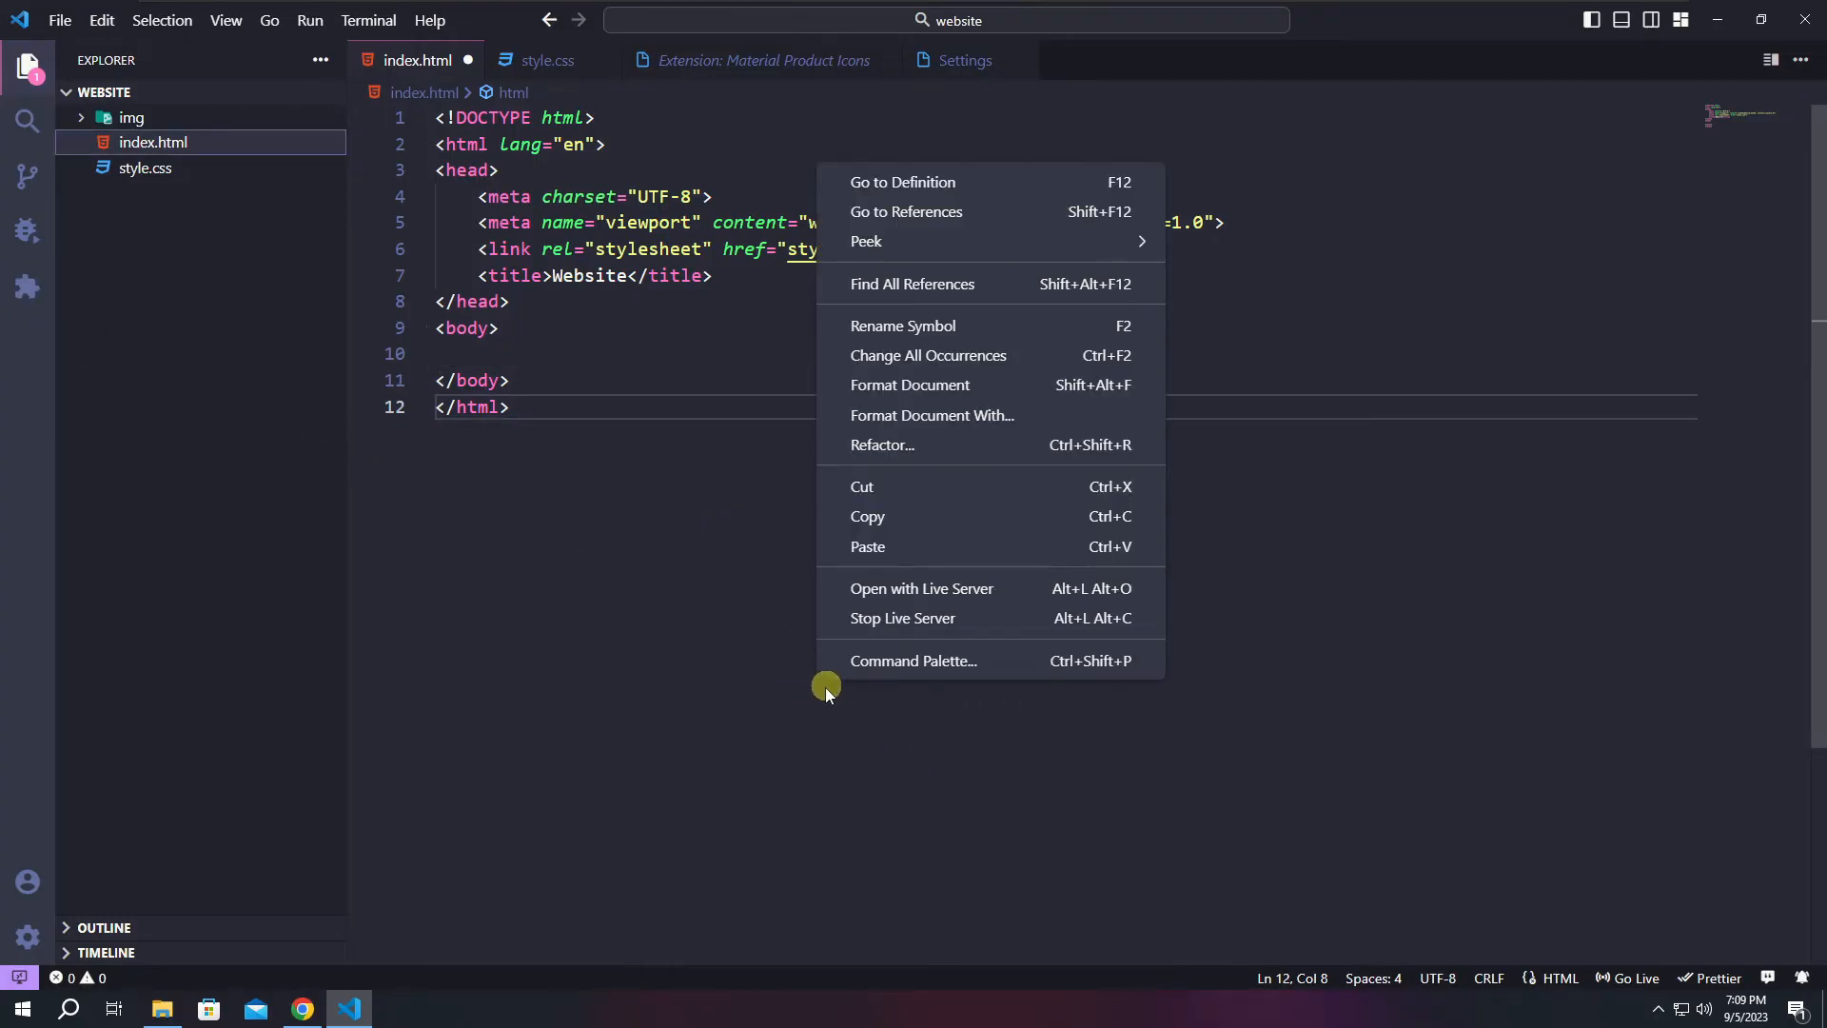
{"action": "left_click", "coordinate": [904, 589]}
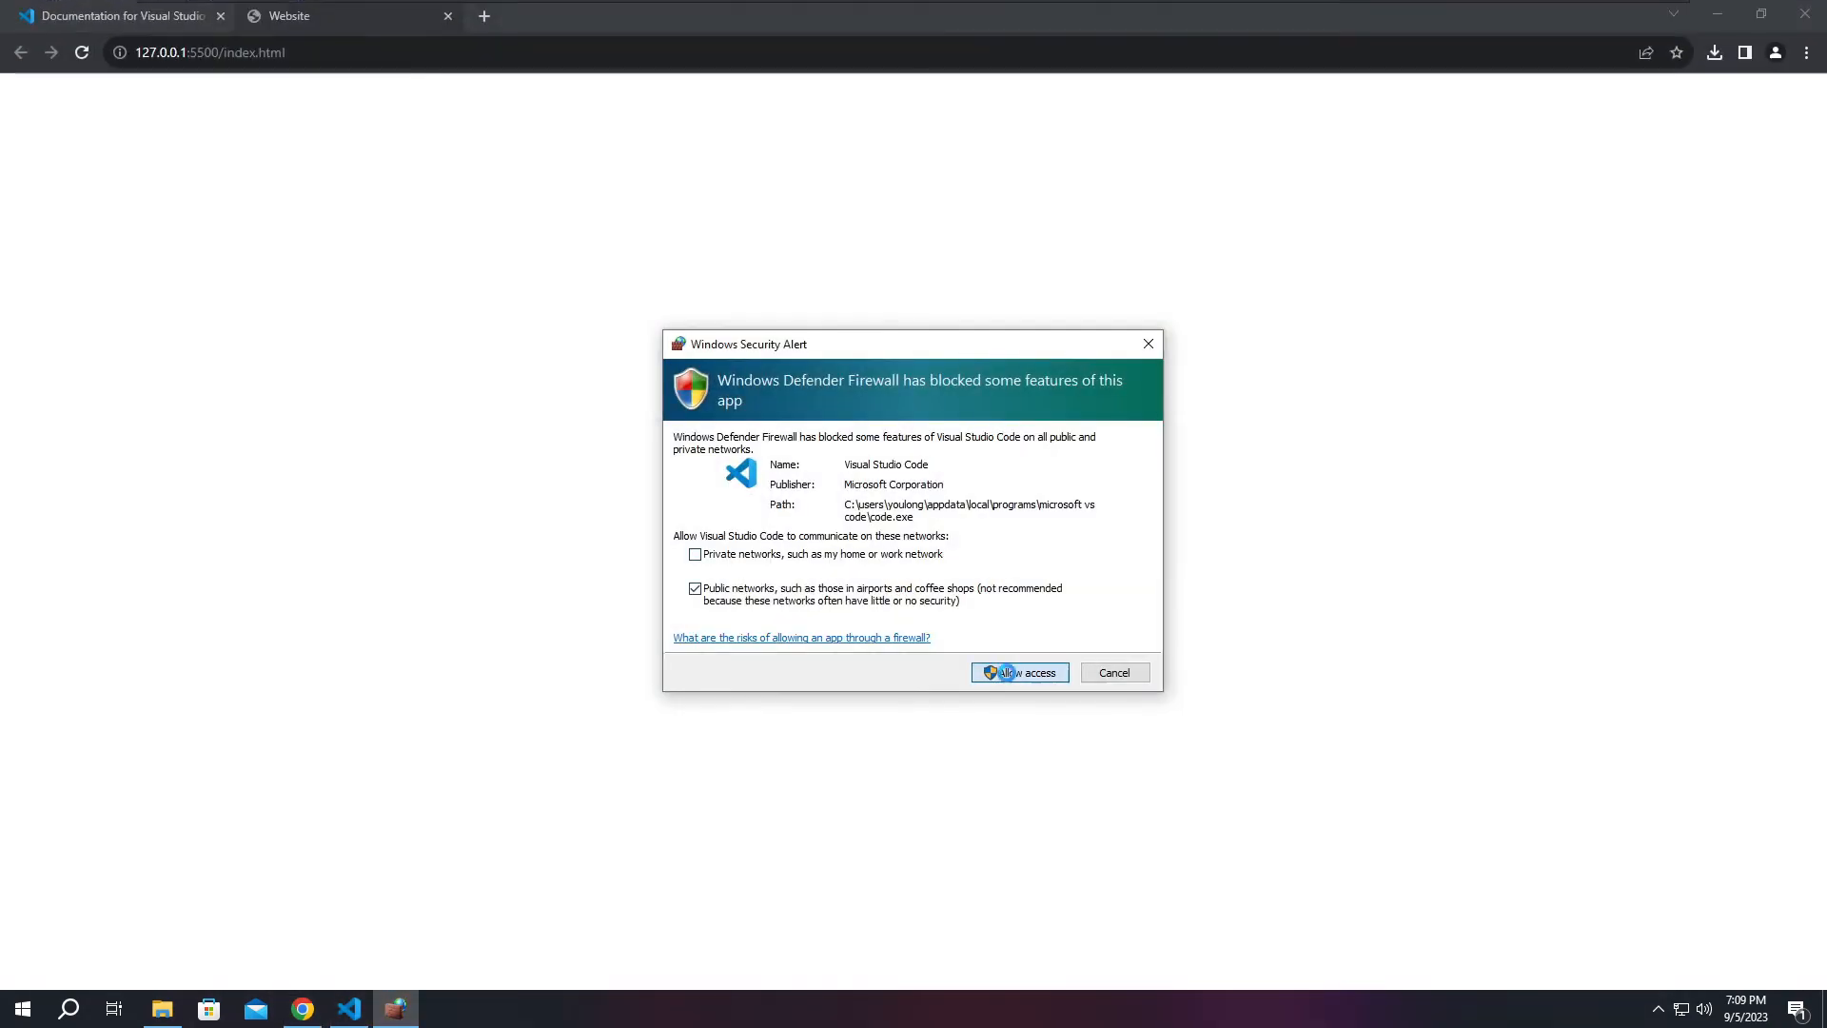
{"action": "left_click", "coordinate": [1006, 673]}
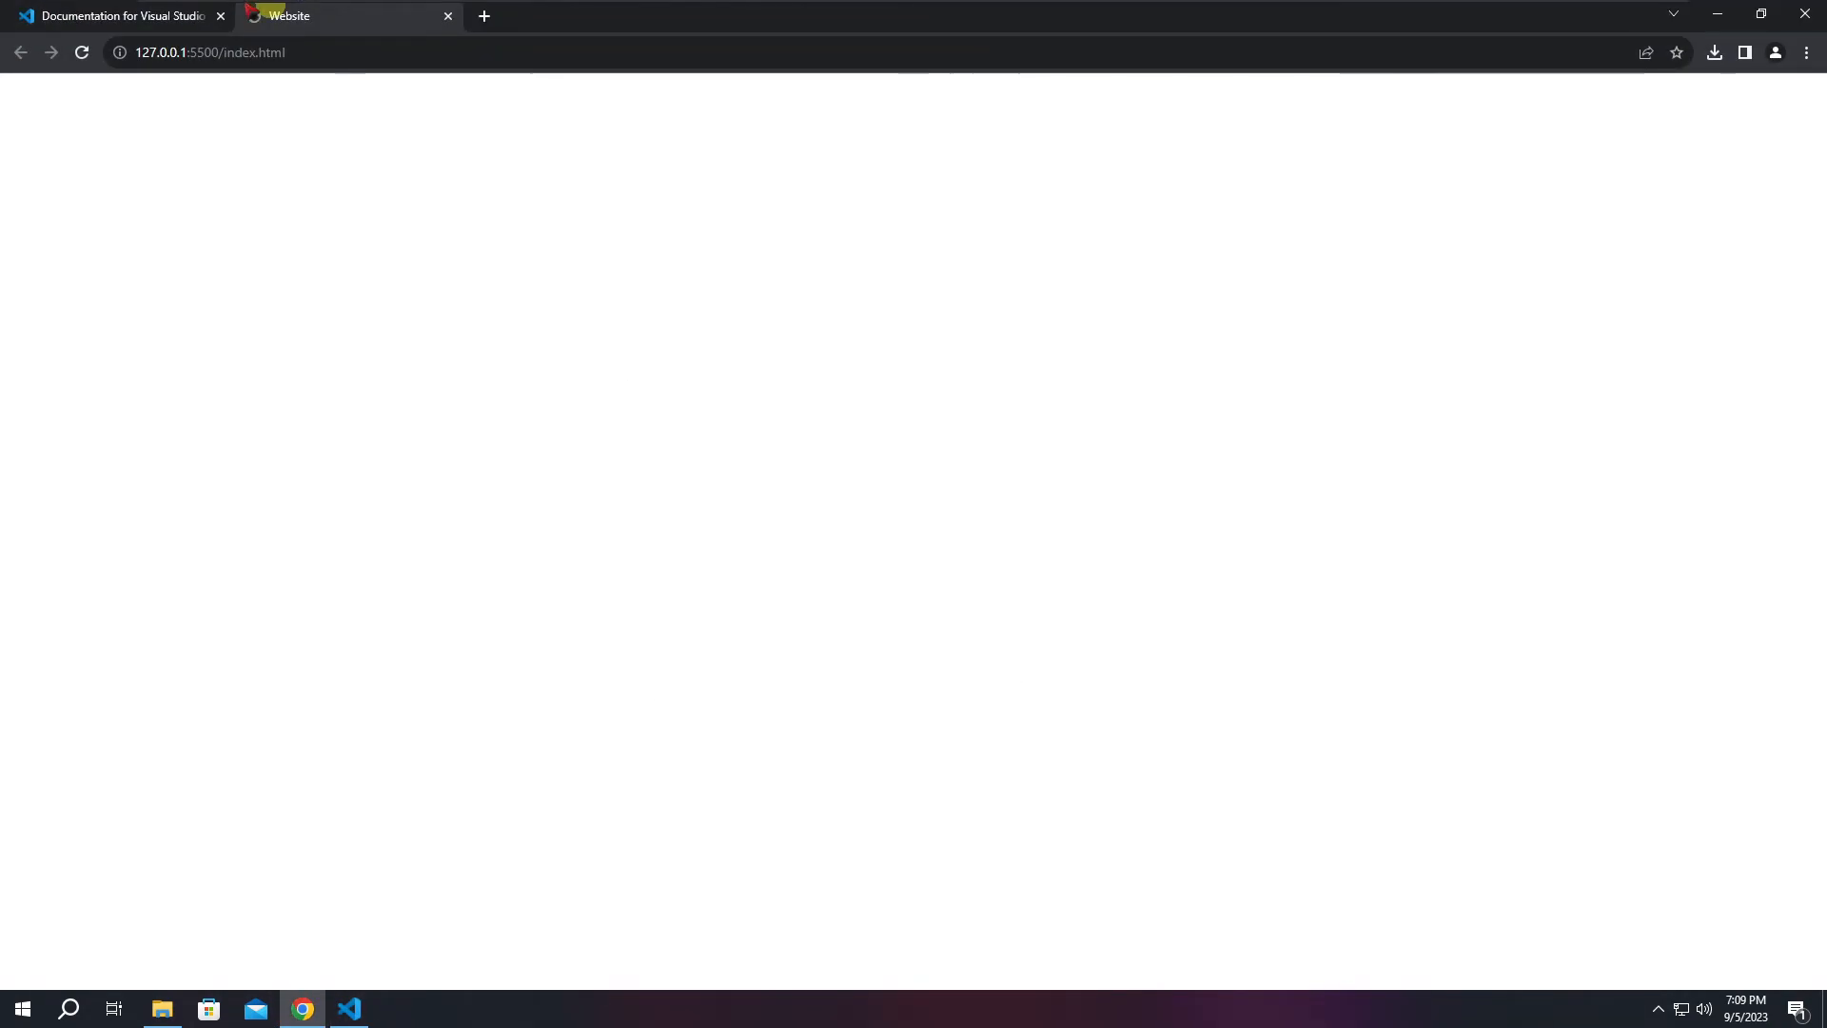
Close the browser's documentation page, arrange the live preview and the code editor side by side, and hide the file explorer.
{"action": "left_click", "coordinate": [217, 16]}
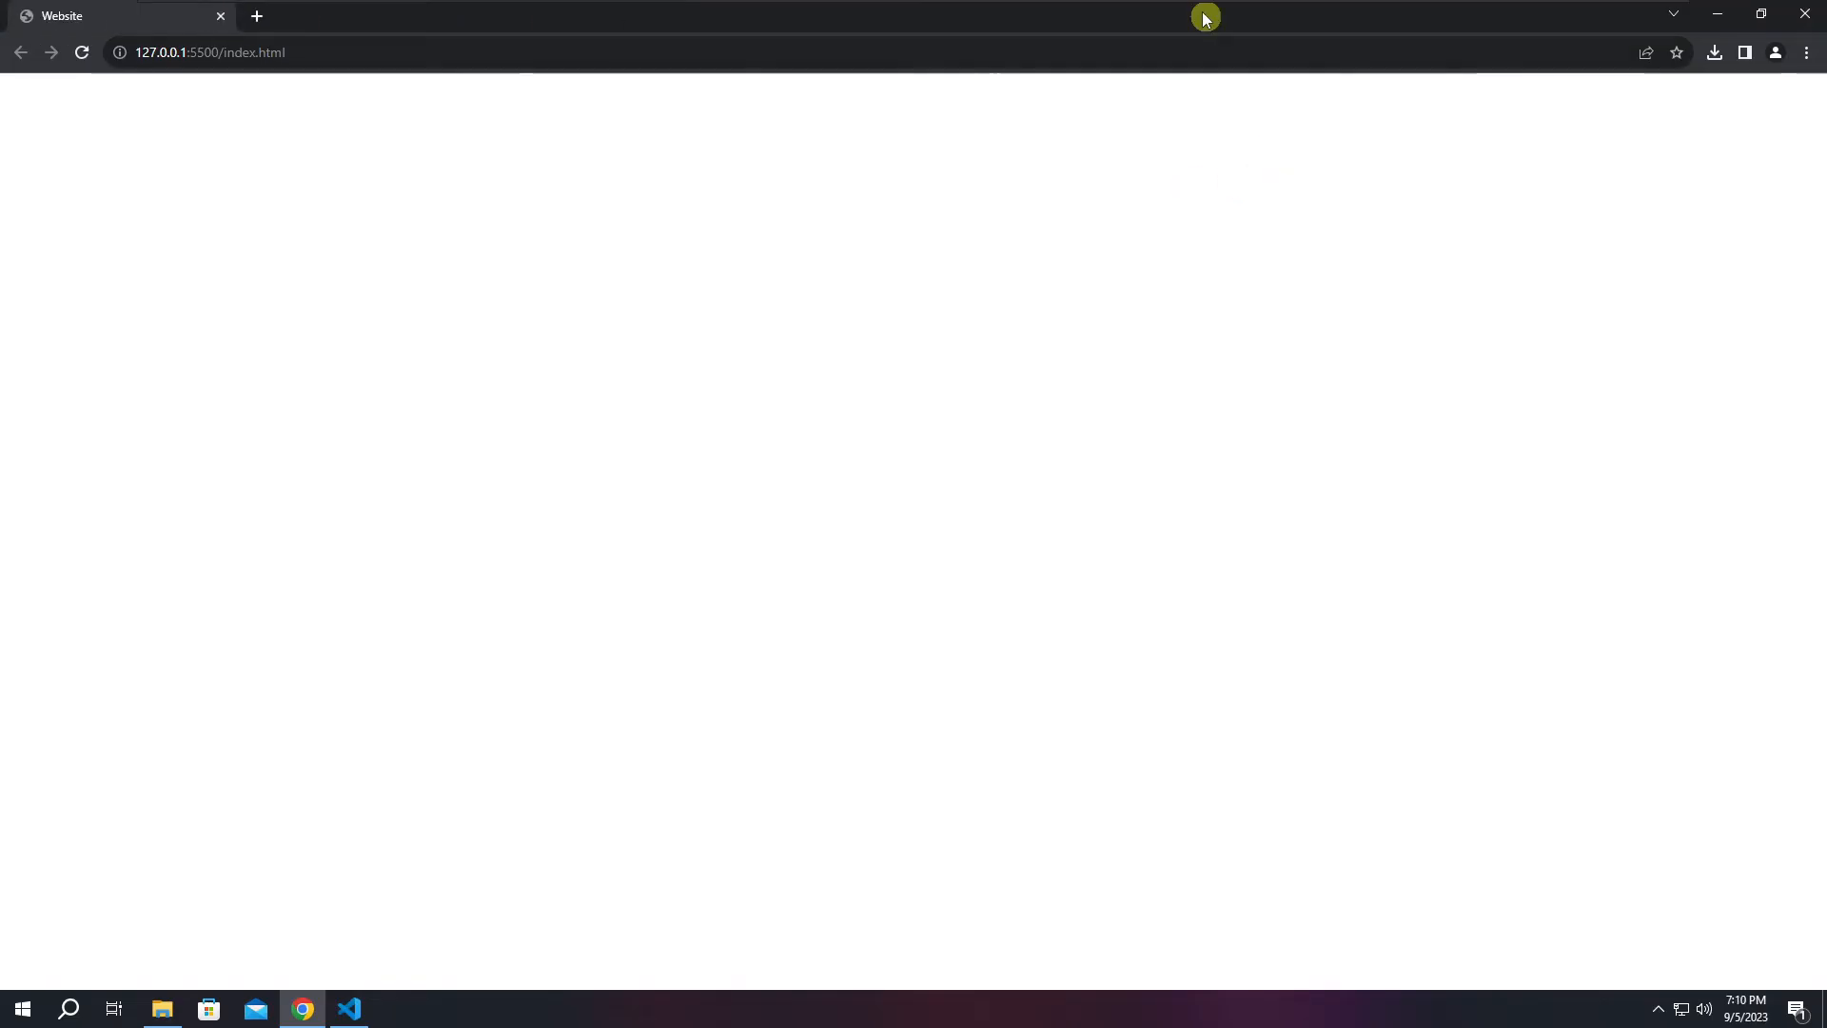
{"action": "left_click_drag", "start_coordinate": [1203, 16], "coordinate": [1819, 284]}
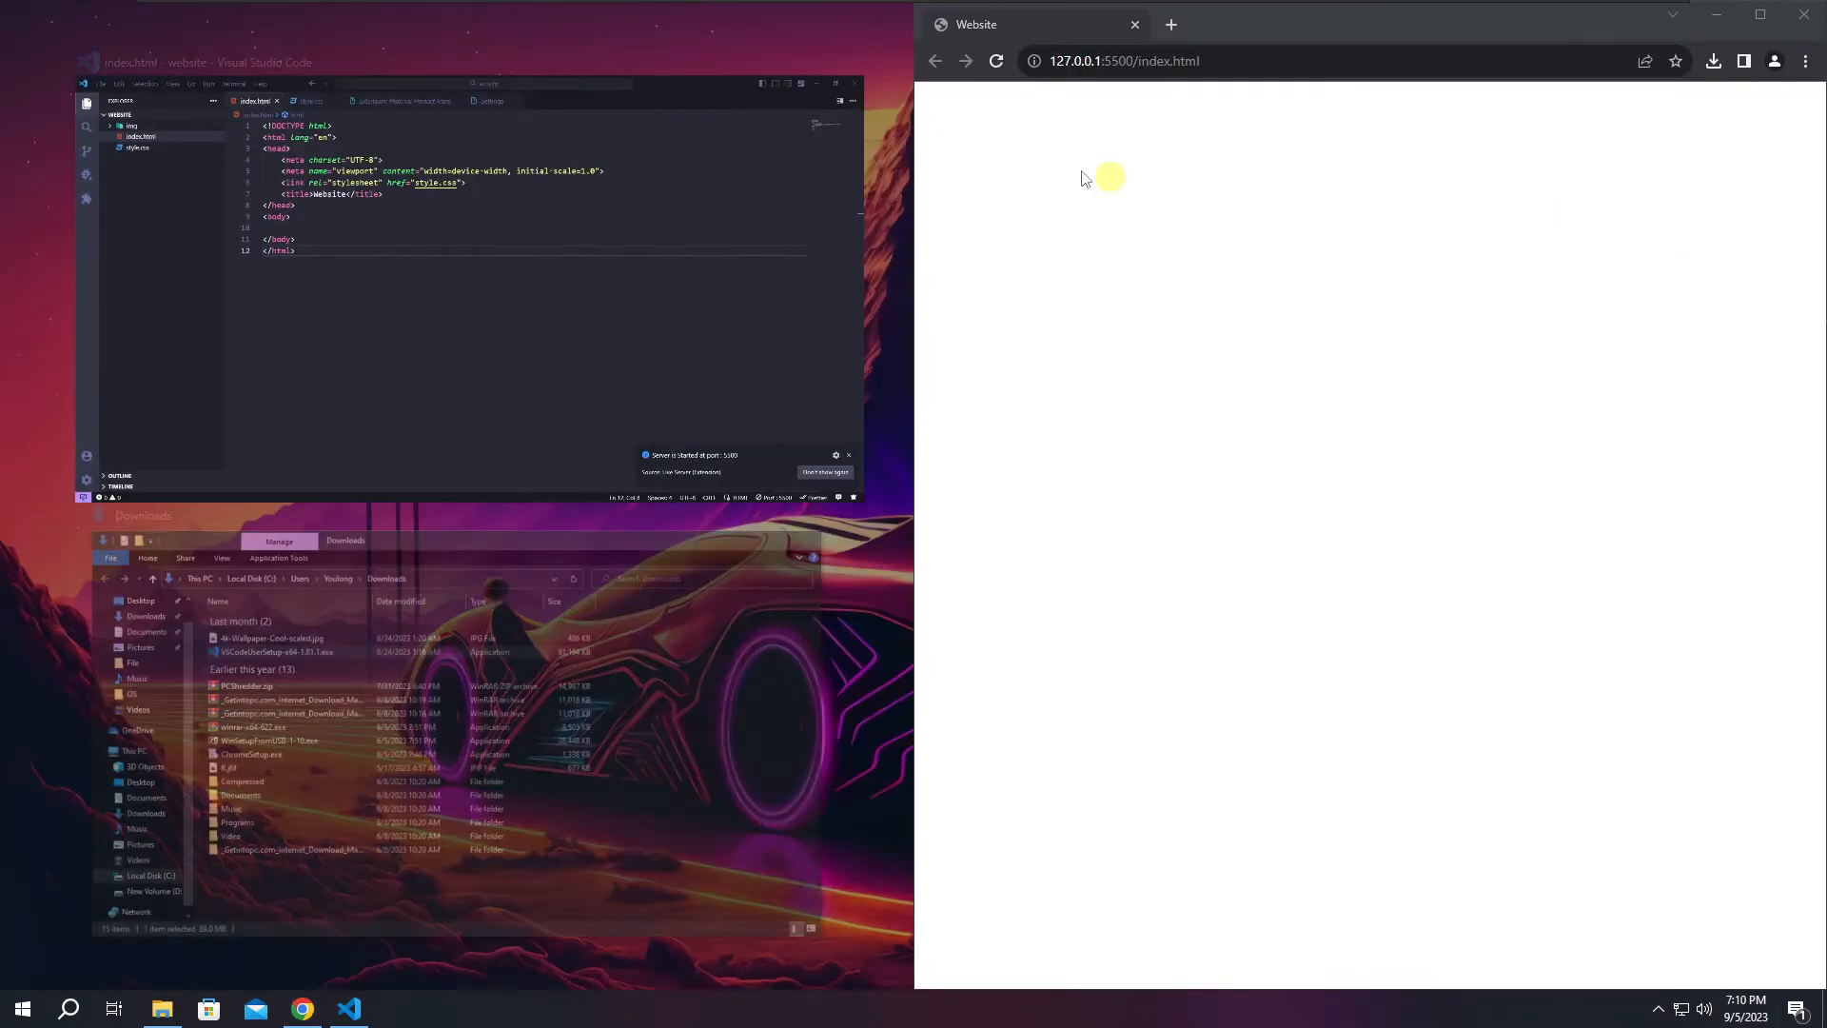
{"action": "left_click", "coordinate": [533, 208]}
{"action": "left_click", "coordinate": [548, 339]}
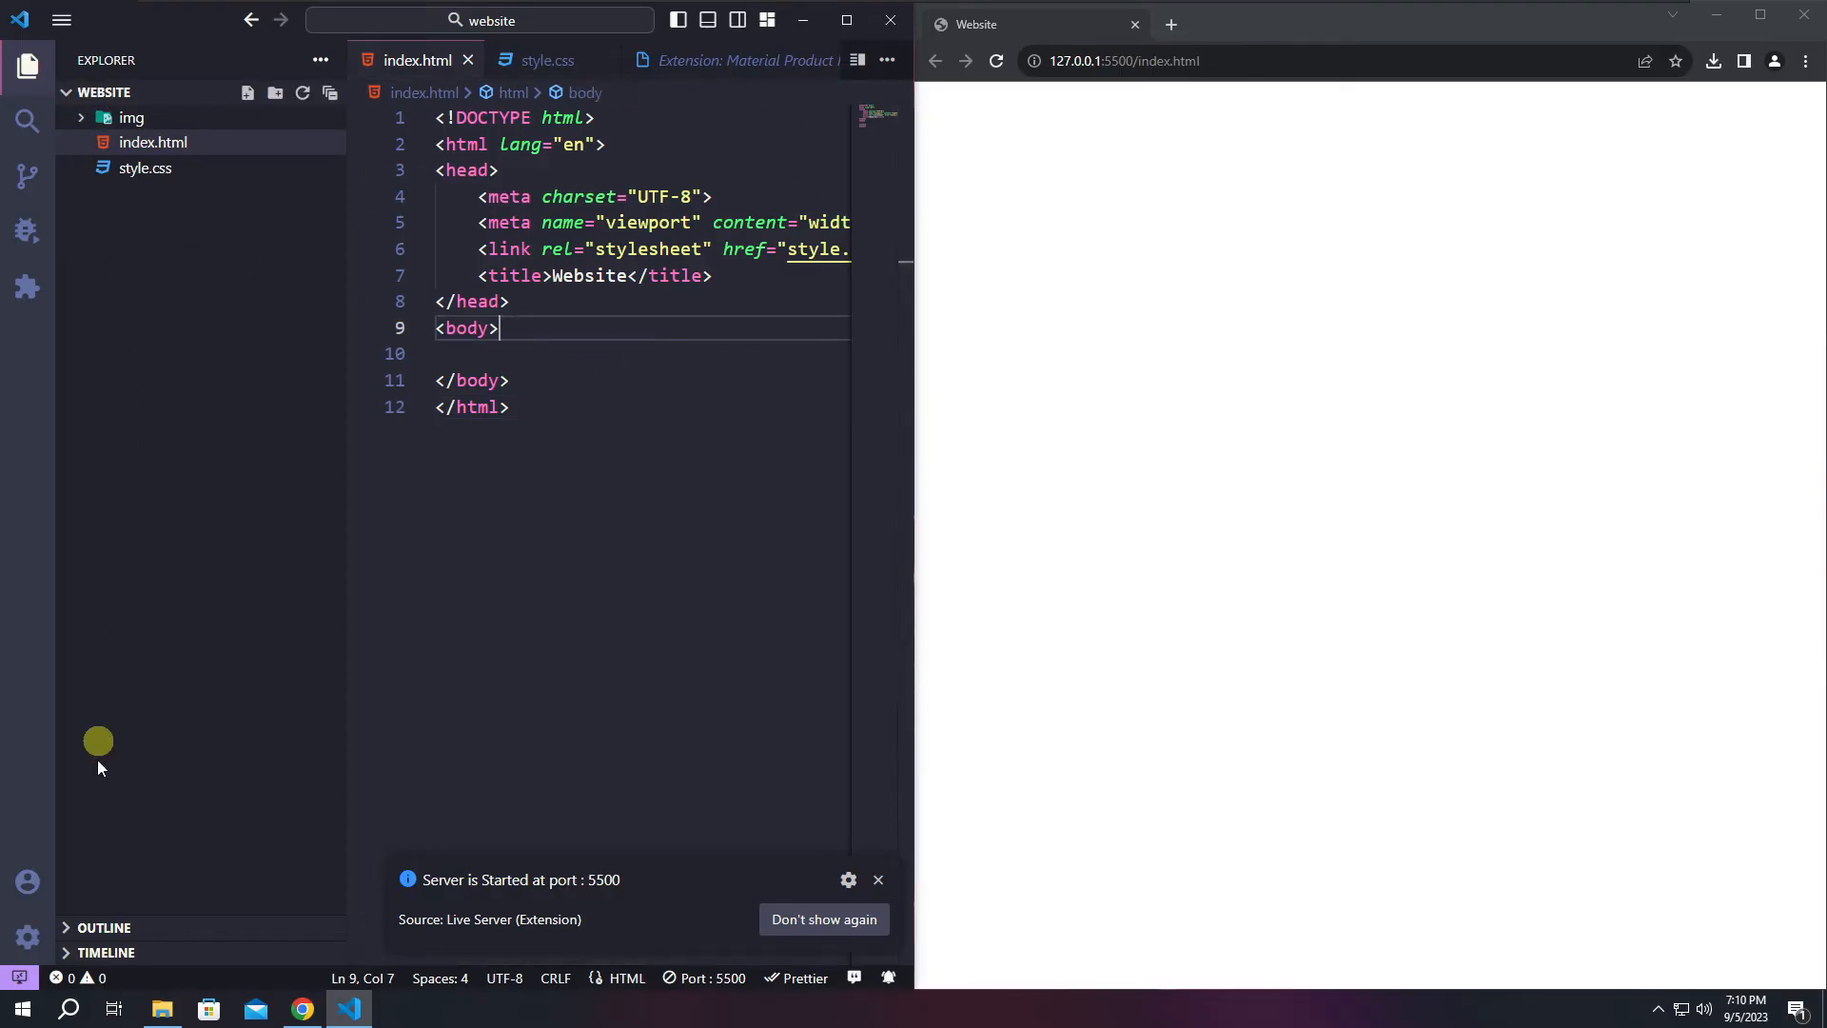
{"action": "left_click", "coordinate": [680, 21]}
Add an h1 heading reading "Hello World" on the empty line in the body of index.html and save the file.
{"action": "left_click", "coordinate": [298, 352]}
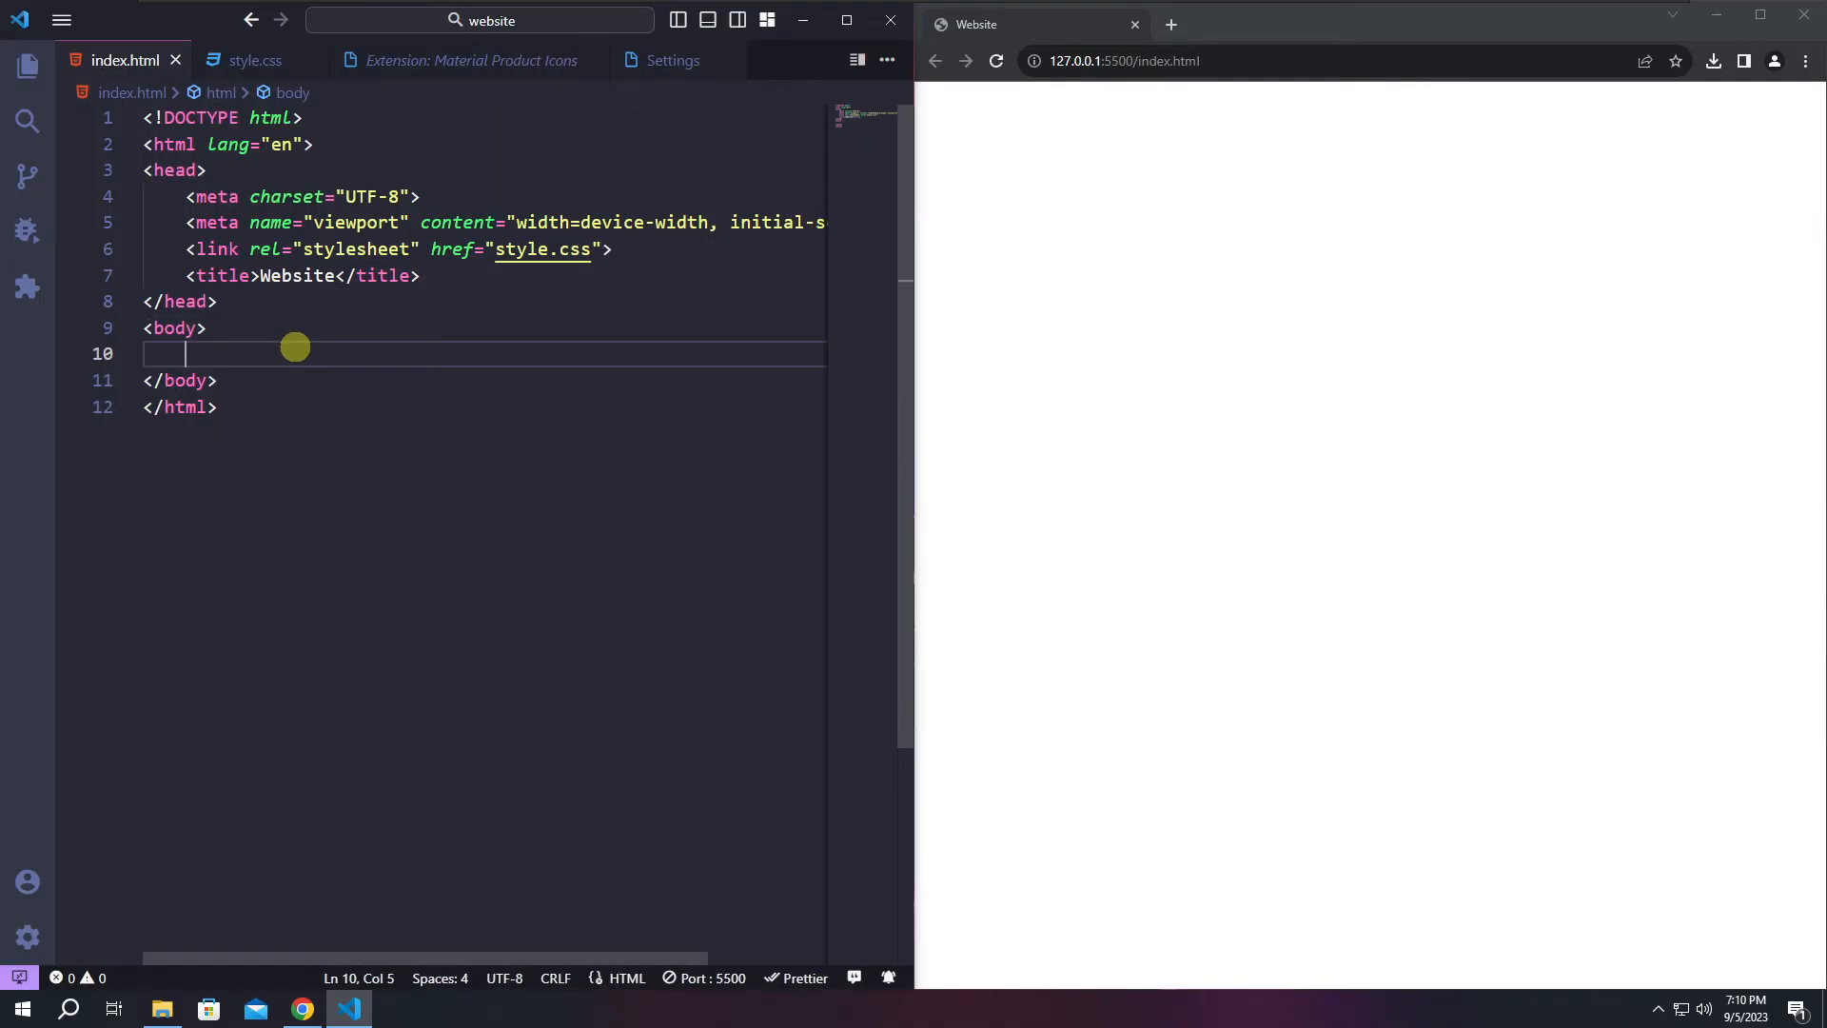
{"action": "type", "text": "h1"}
{"action": "key", "text": "Tab"}
{"action": "type", "text": "Hello Worl"}
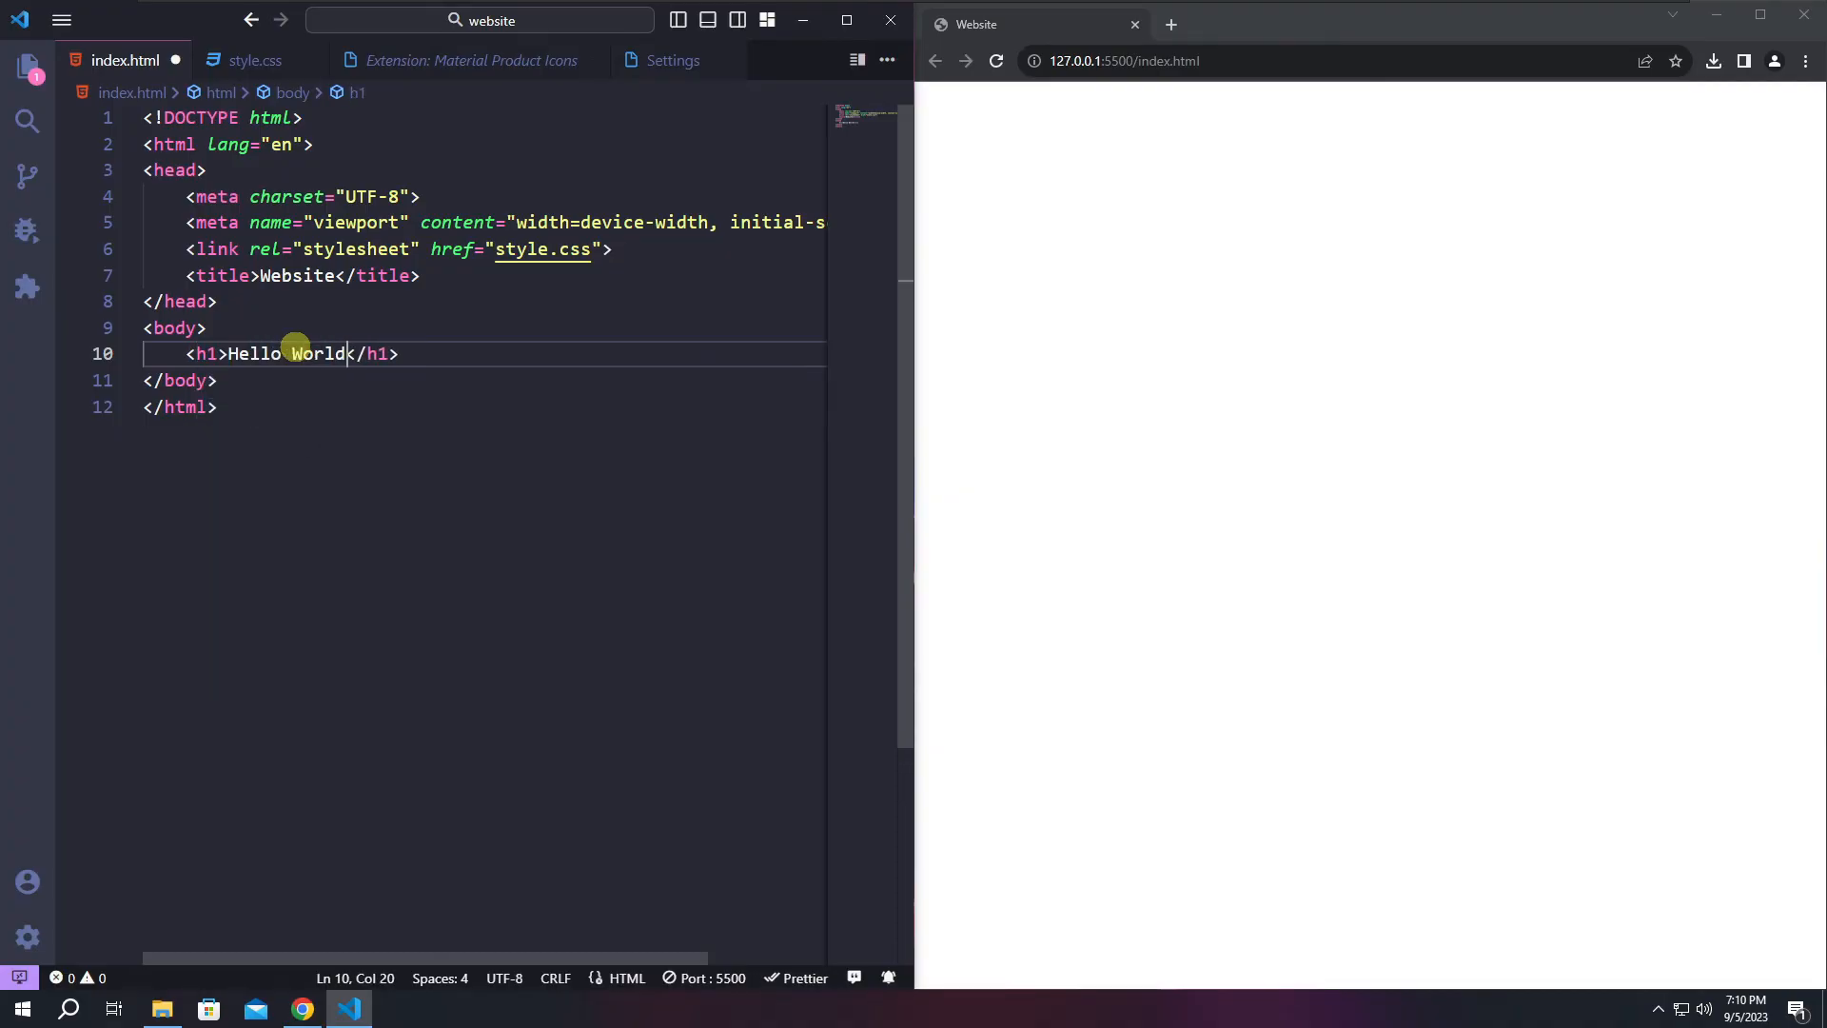
{"action": "type", "text": "d"}
{"action": "key", "text": "ctrl+s"}
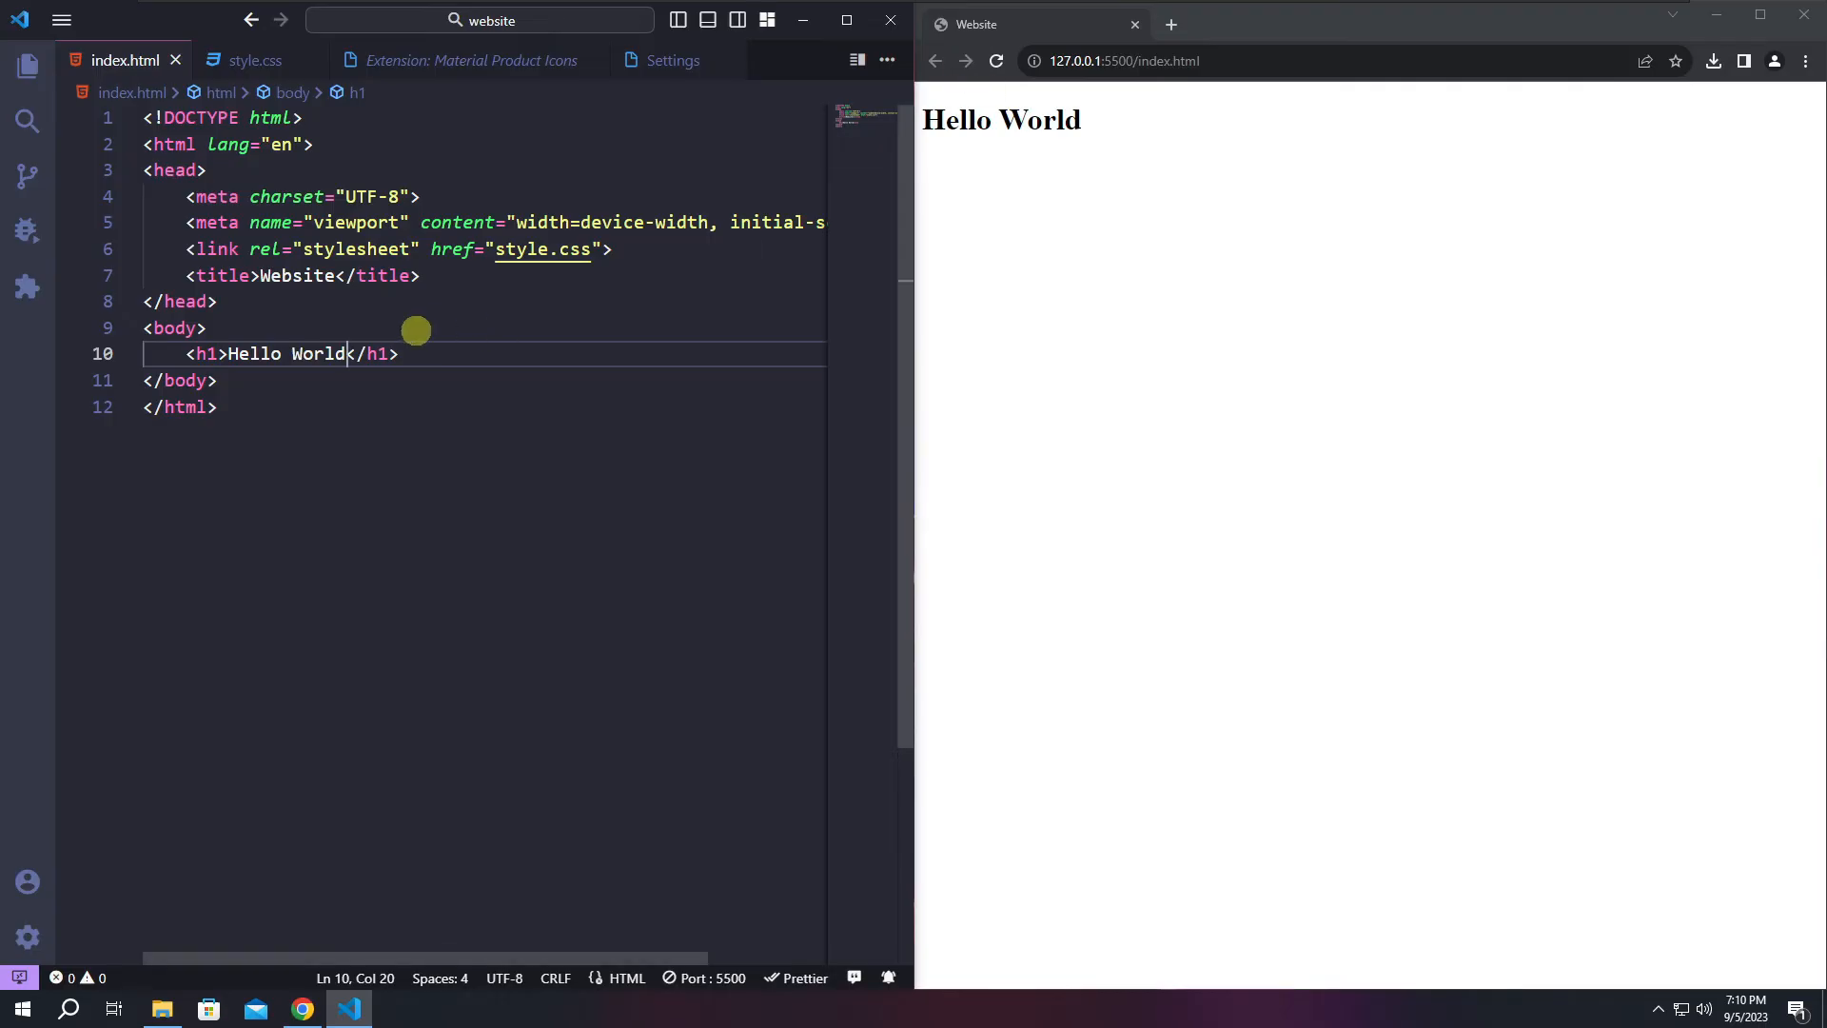
Add a paragraph reading "Please Like and Share" below the h1 heading, save, and check it in the live preview.
{"action": "left_click", "coordinate": [491, 355]}
{"action": "key", "text": "Return"}
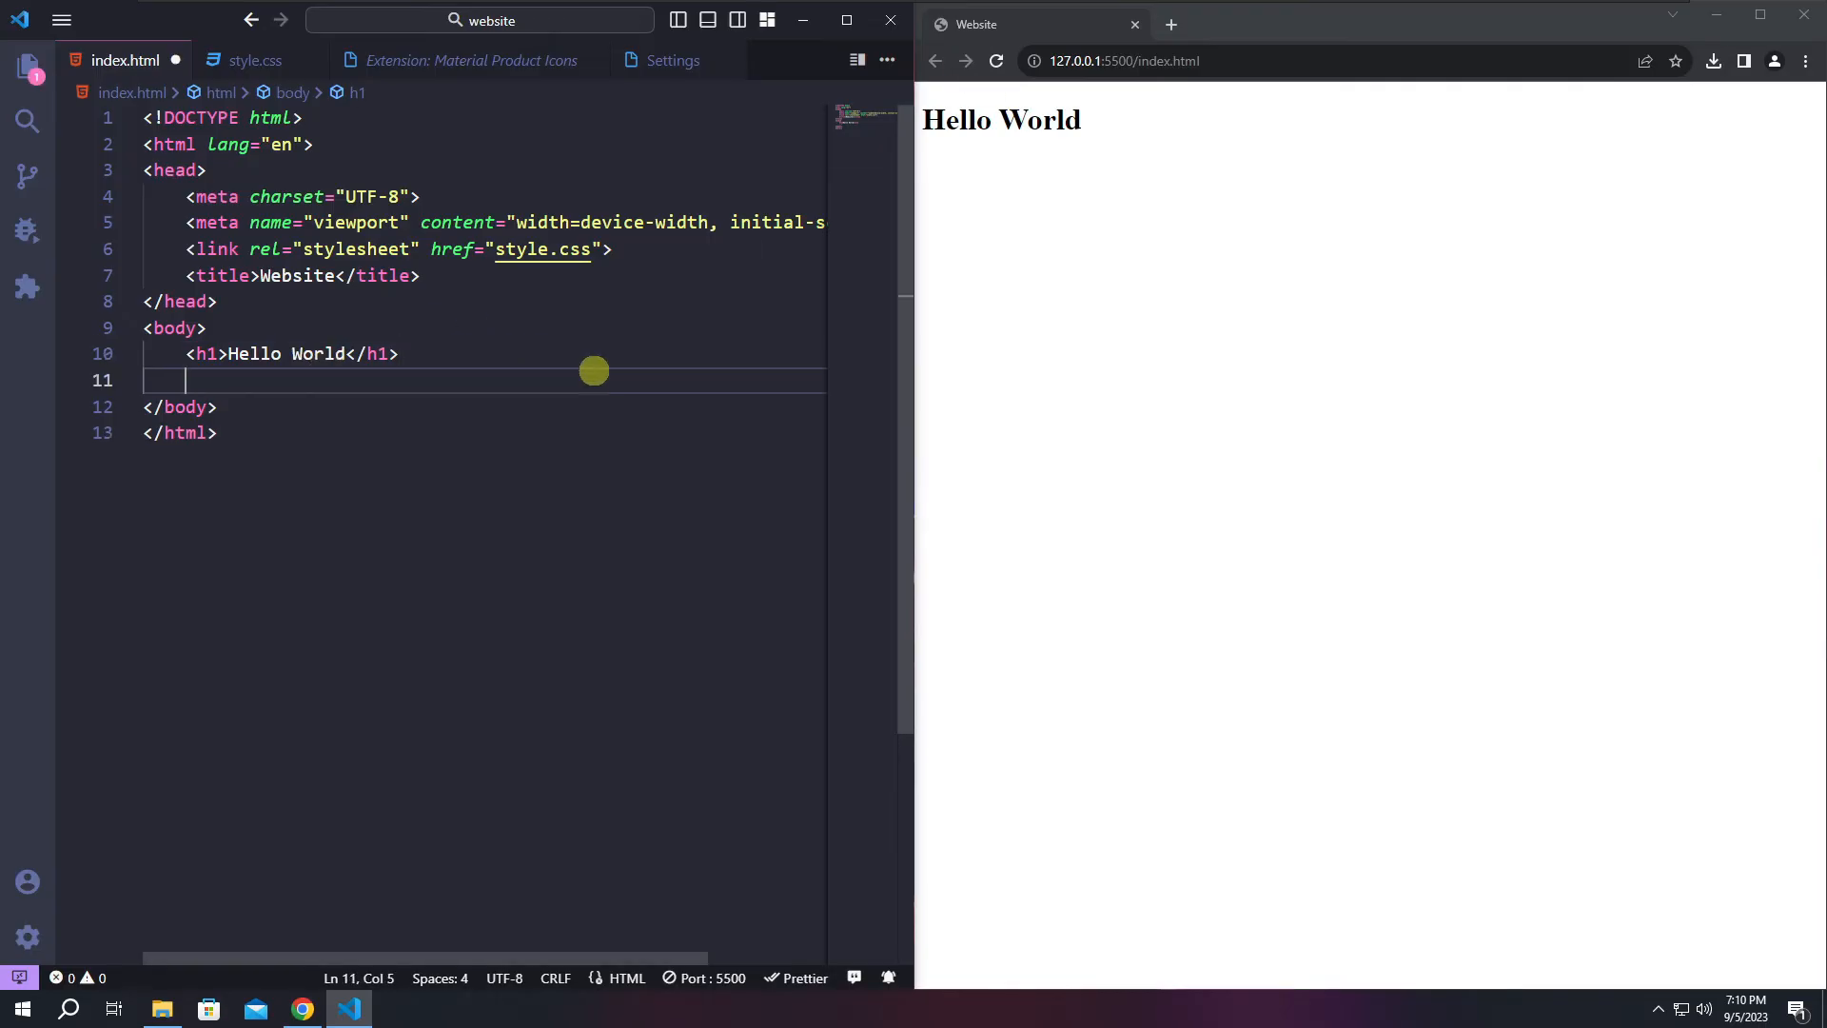
{"action": "type", "text": "p"}
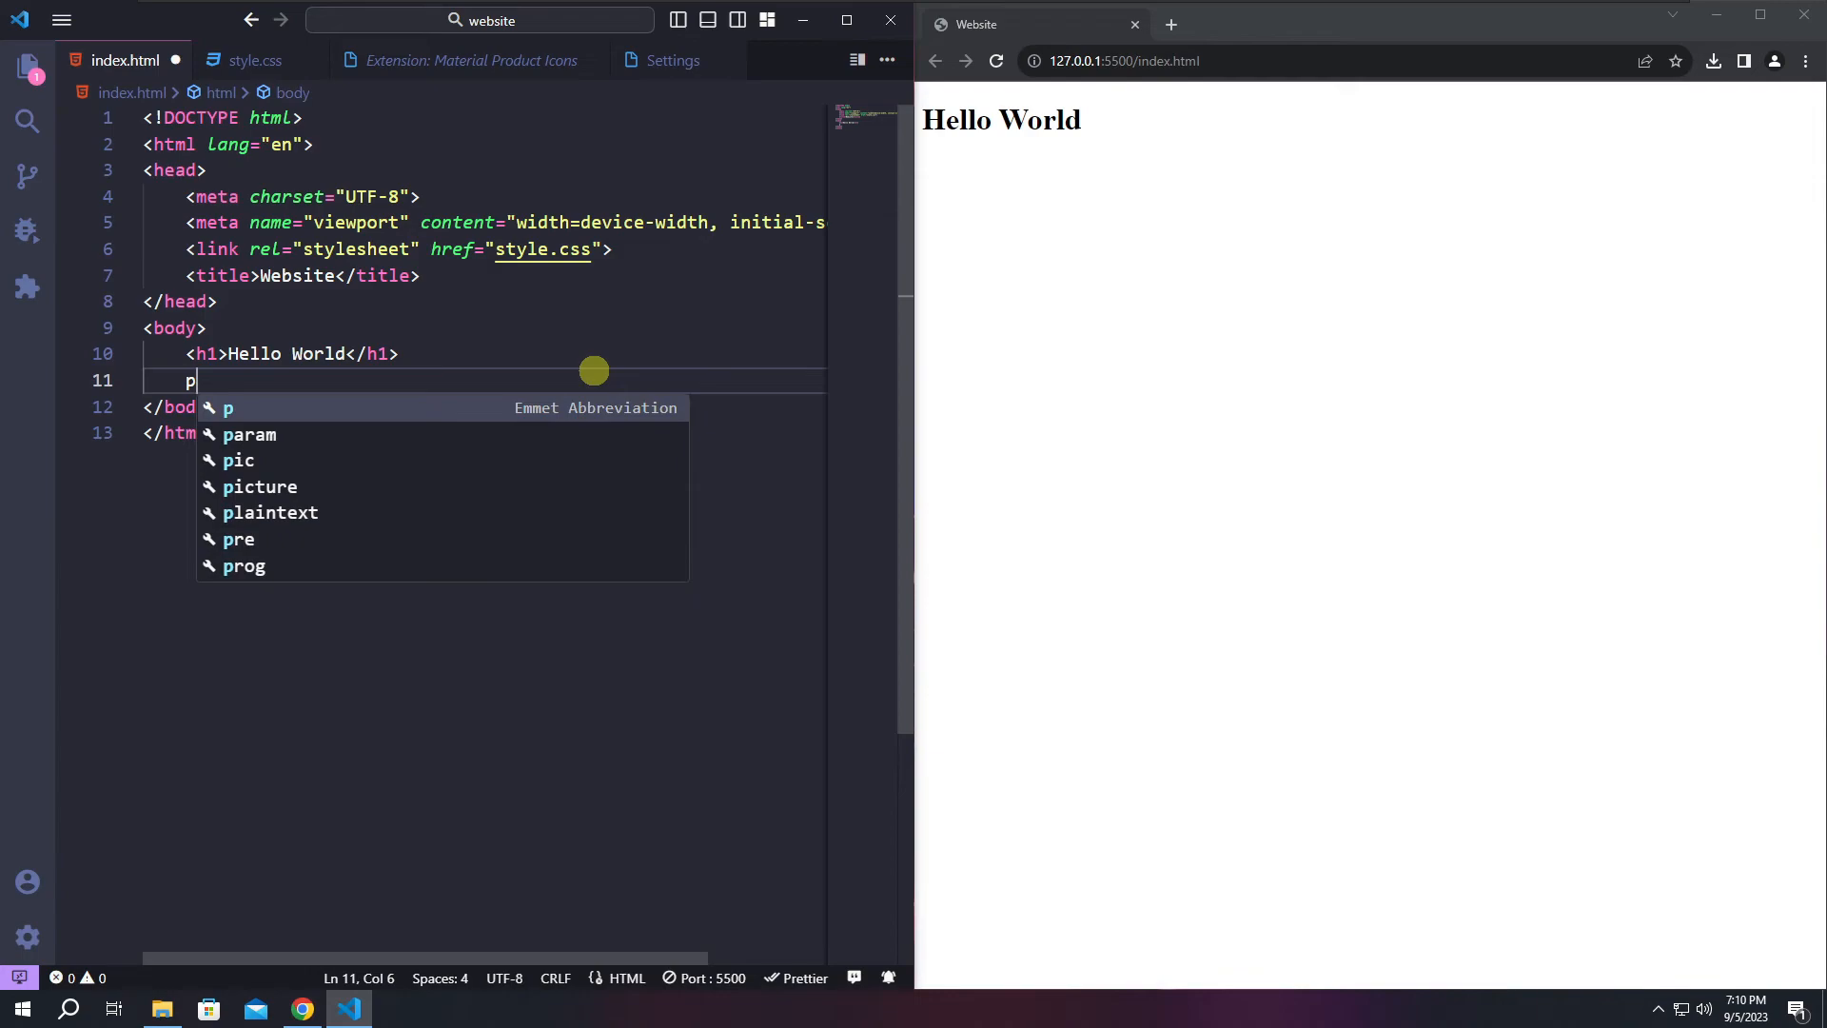
{"action": "key", "text": "Tab"}
{"action": "key", "text": "Return"}
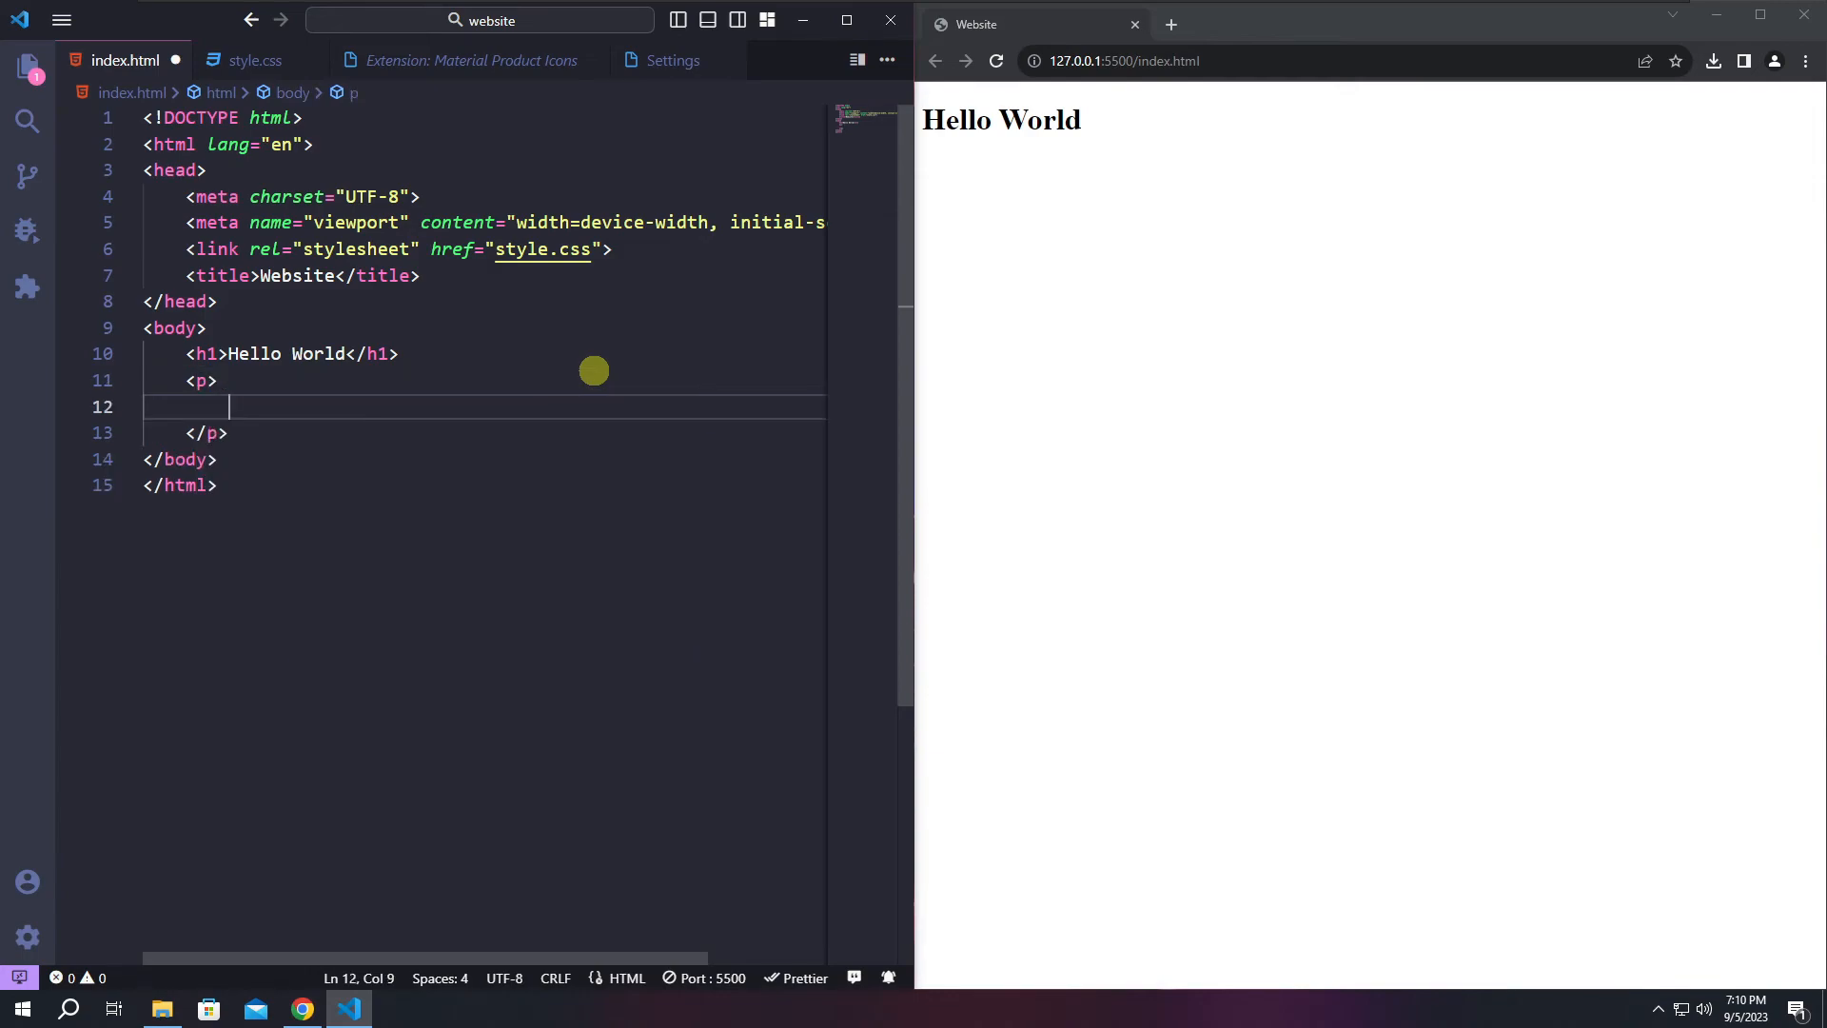
{"action": "type", "text": "Pl"}
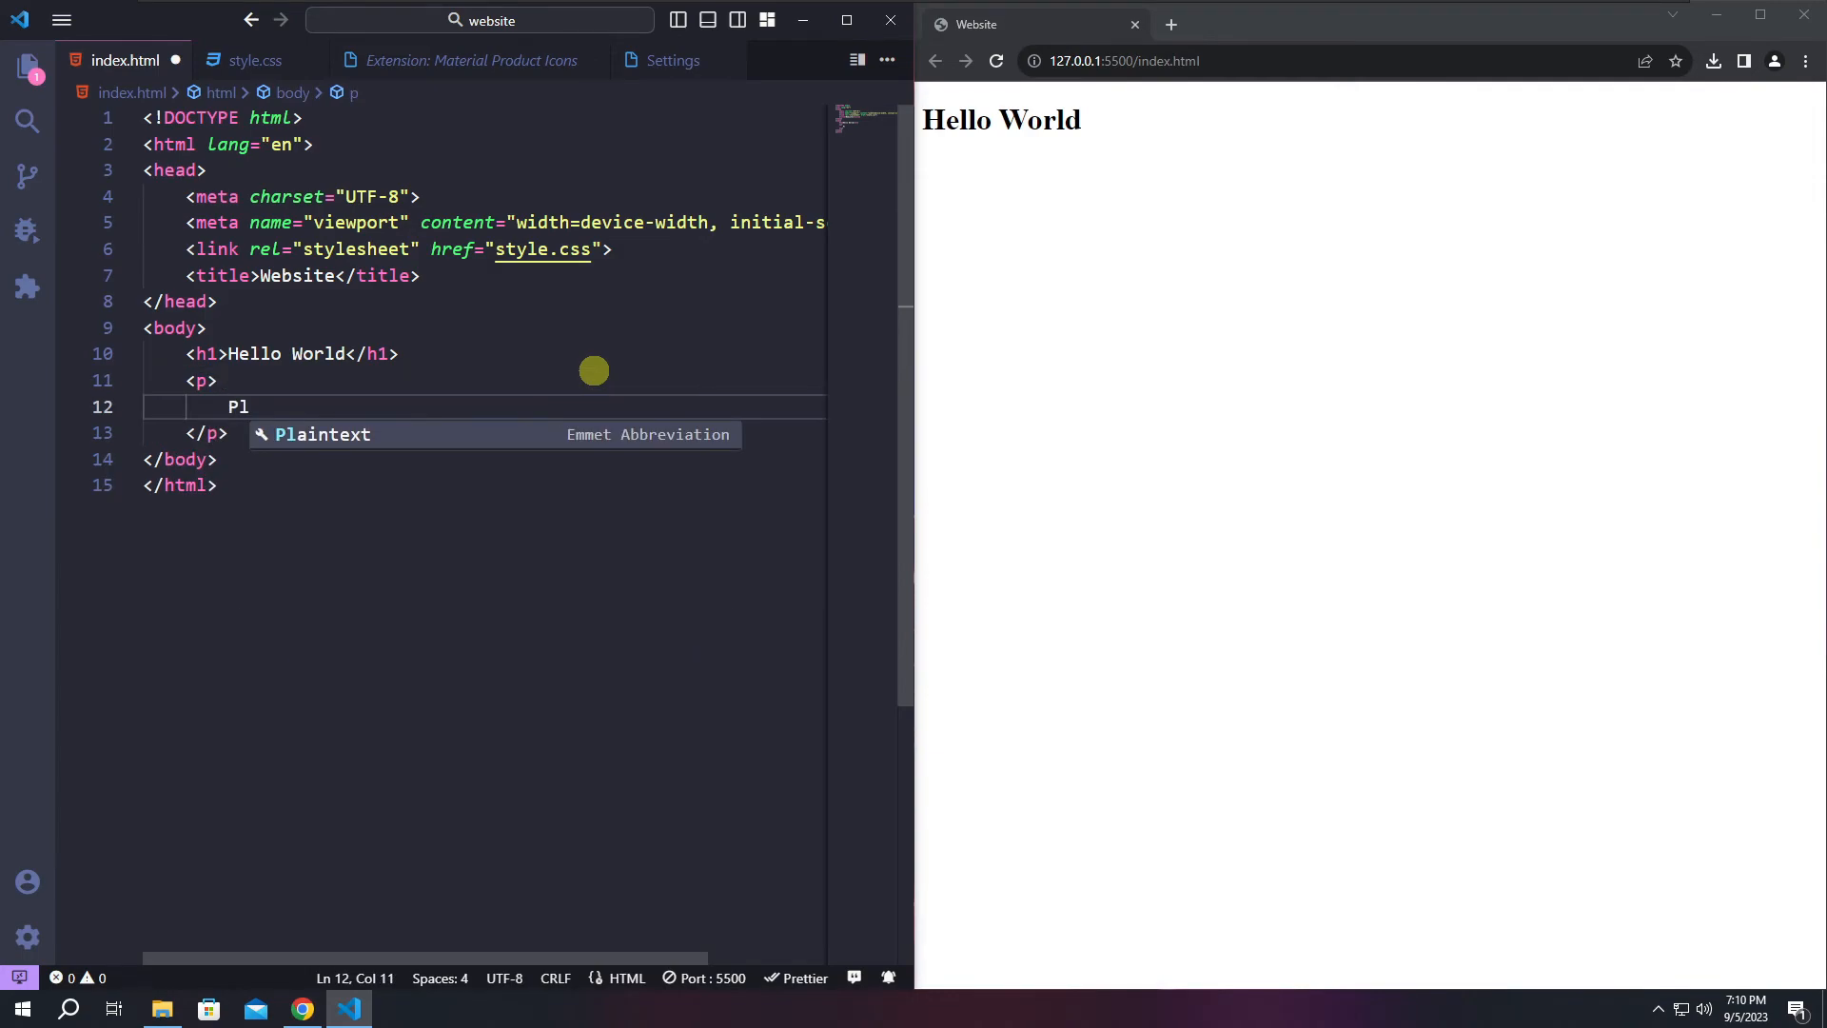
{"action": "type", "text": "ease "}
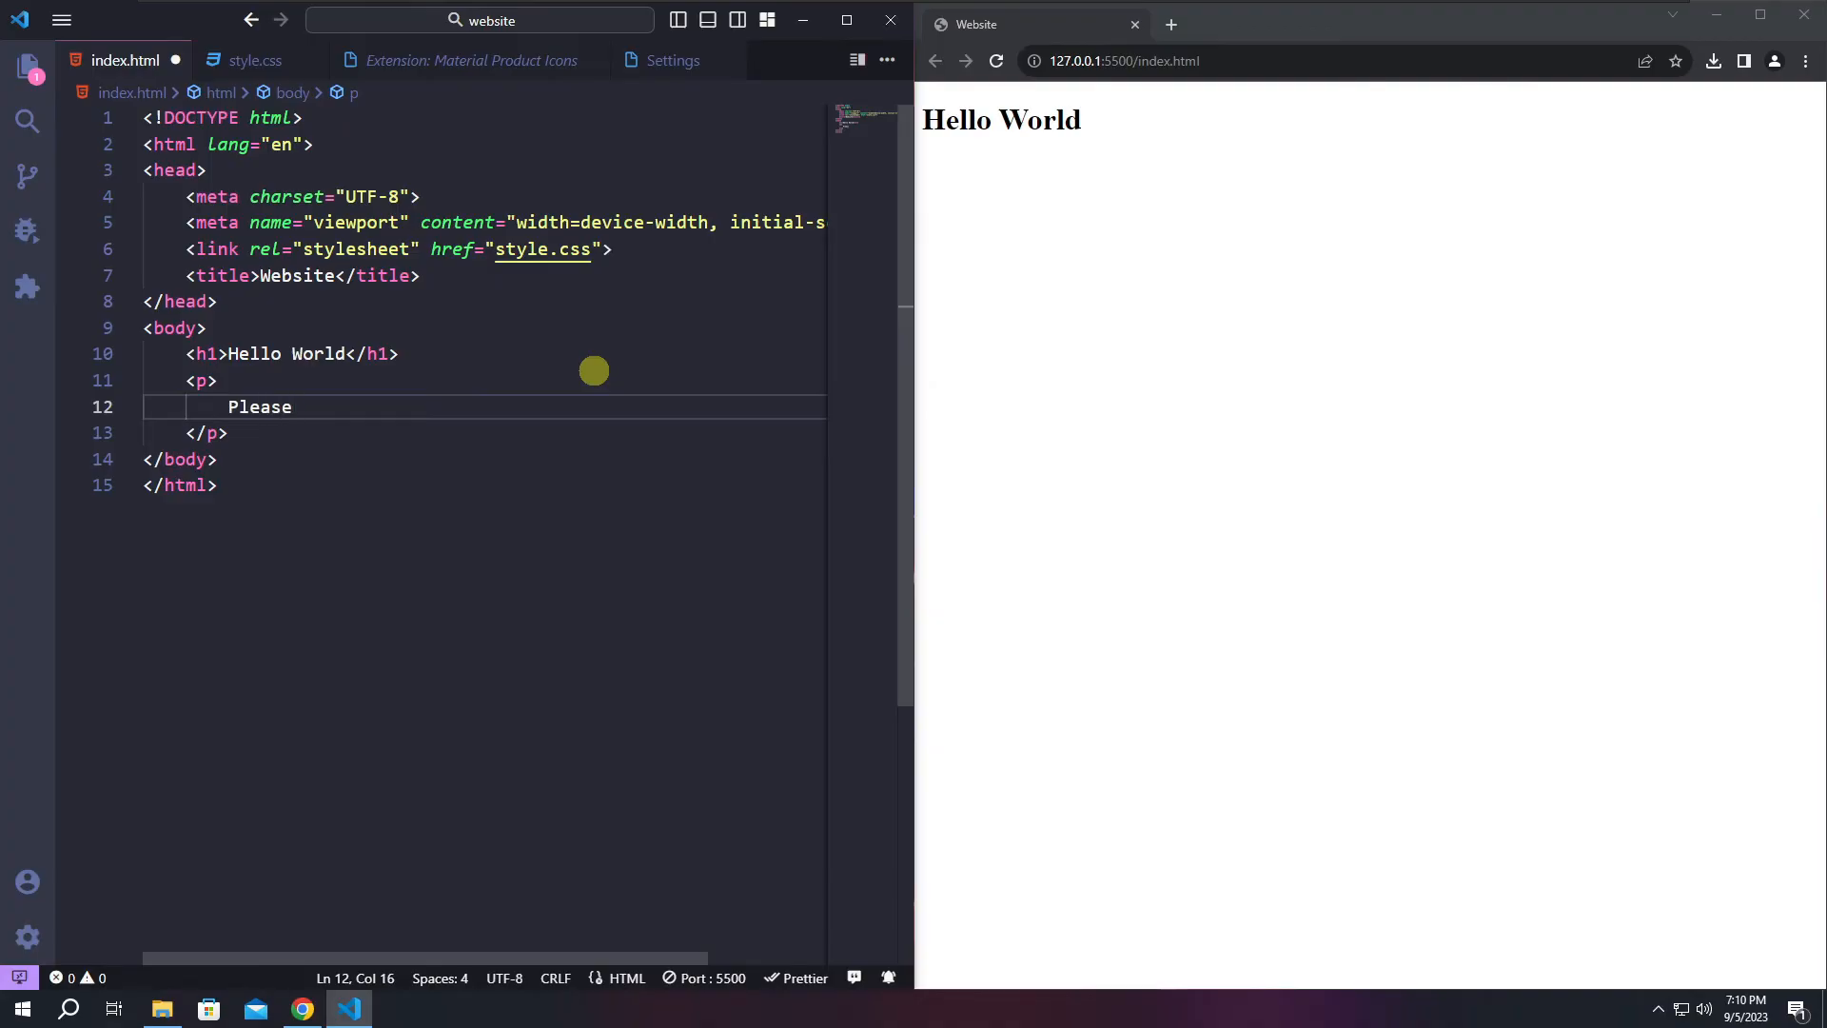
{"action": "type", "text": "Like and Share"}
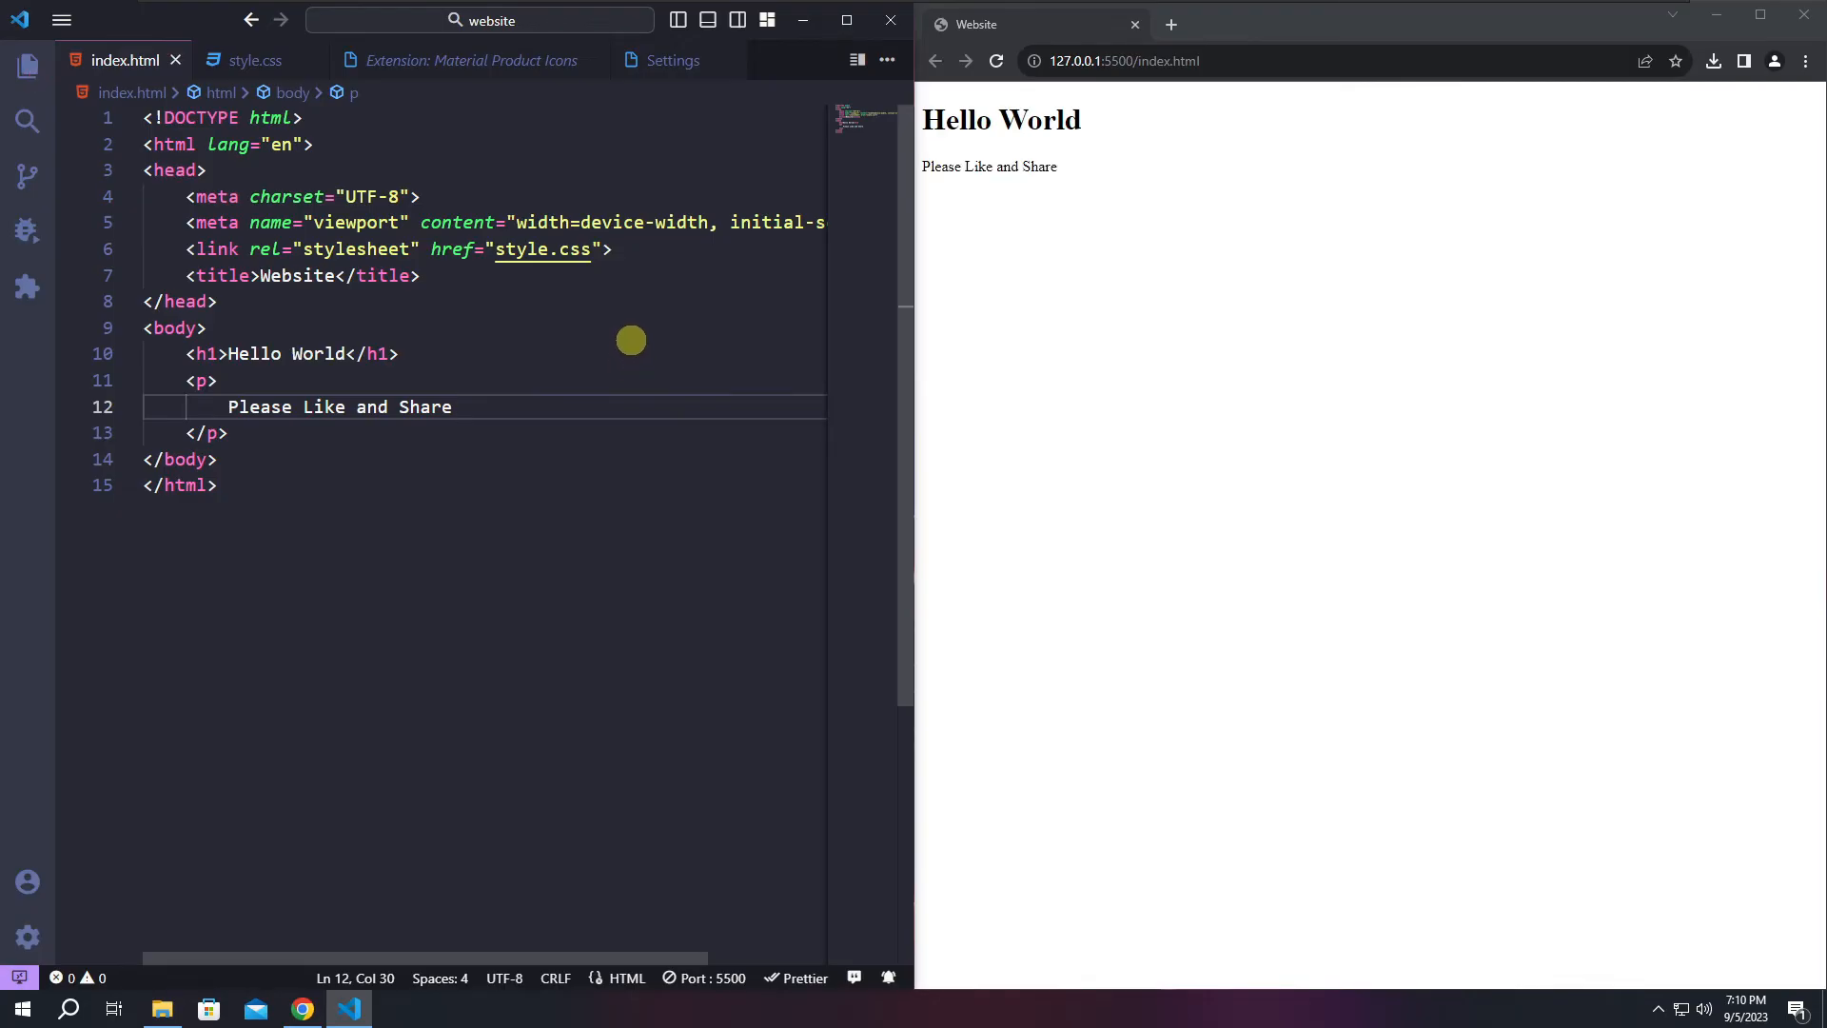
{"action": "left_click_drag", "start_coordinate": [1093, 186], "coordinate": [894, 171]}
{"action": "left_click", "coordinate": [1059, 195]}
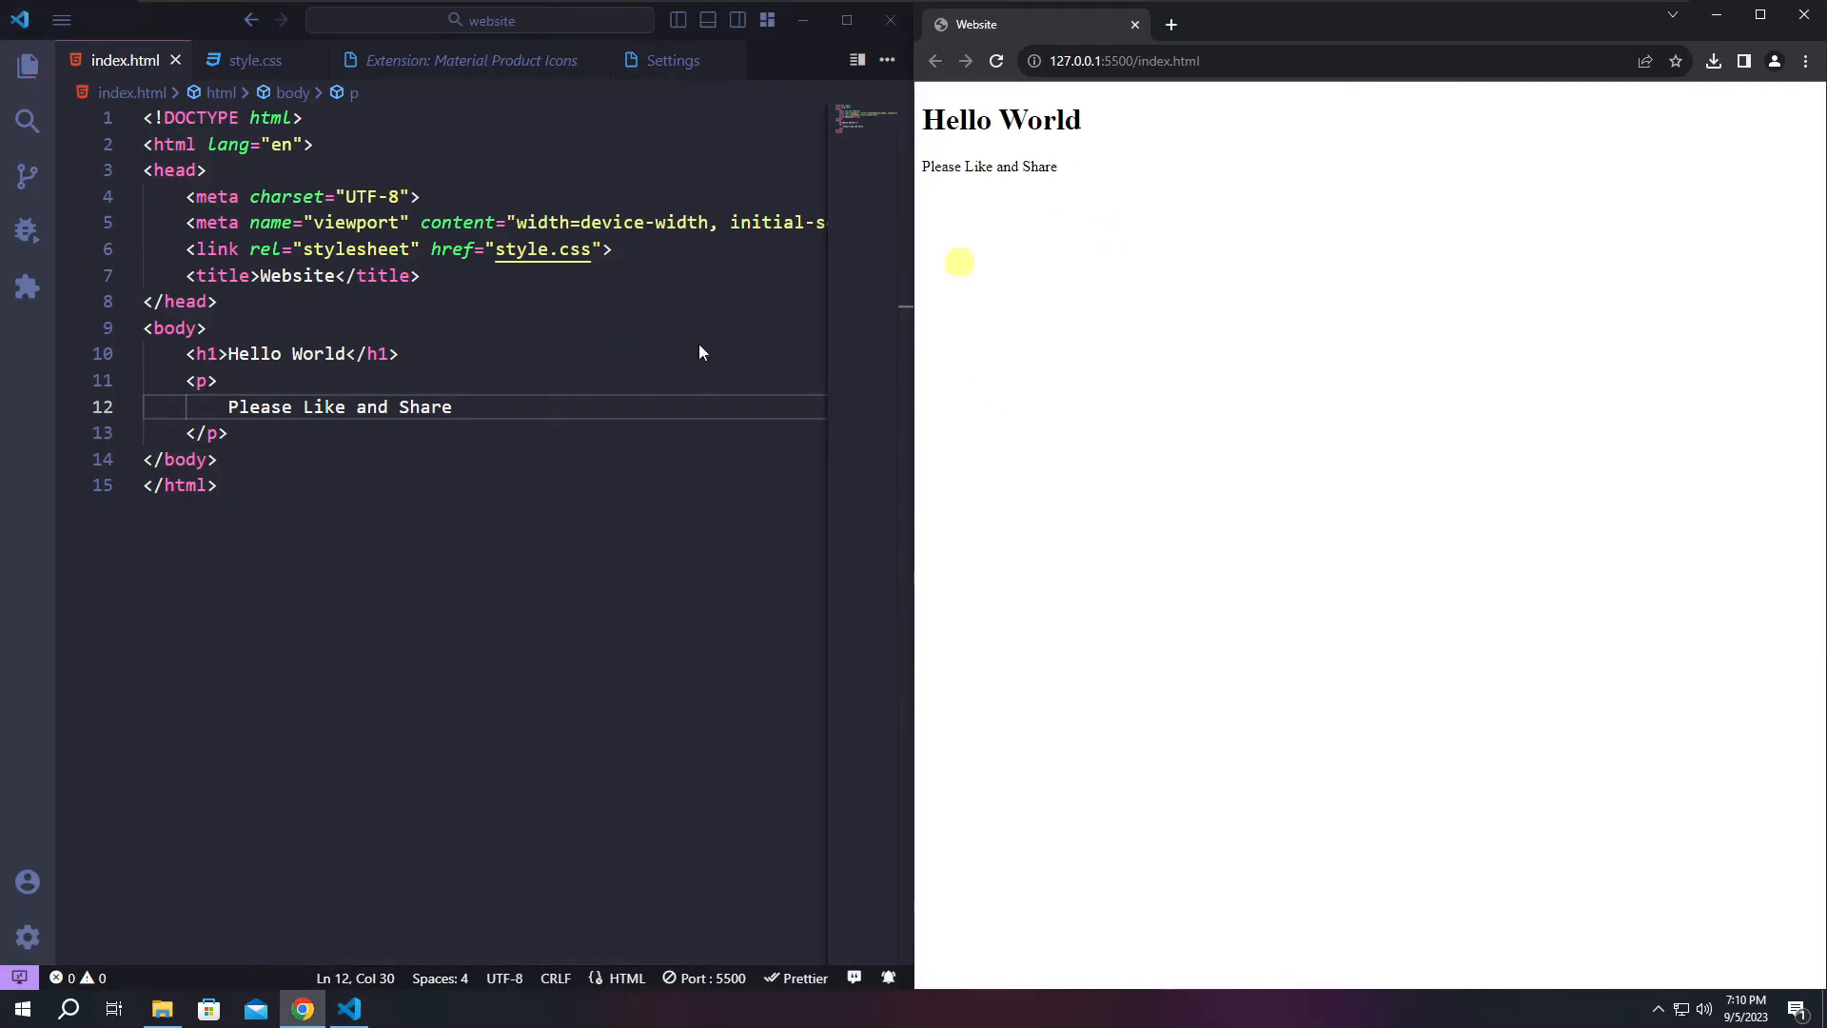
{"action": "left_click", "coordinate": [133, 553]}
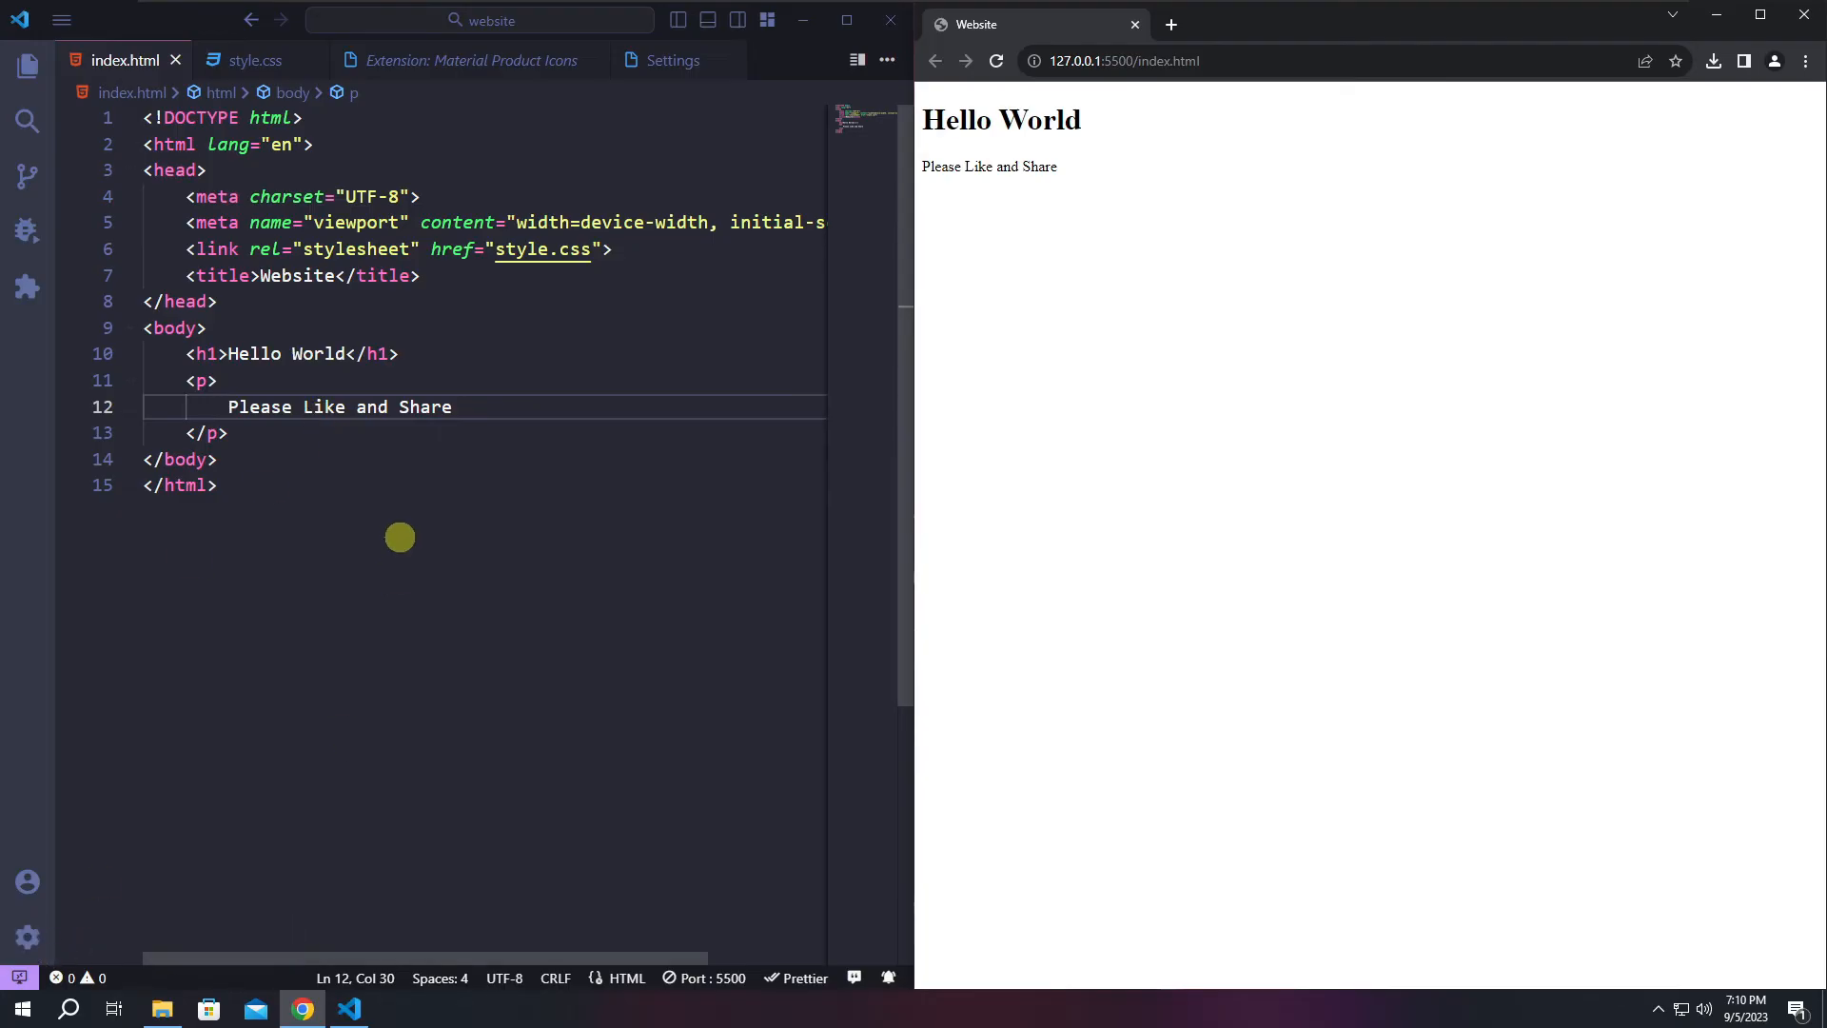
Search the editor settings for "auto save" and set Files: Auto Save to onWindowChange.
{"action": "left_click", "coordinate": [21, 937]}
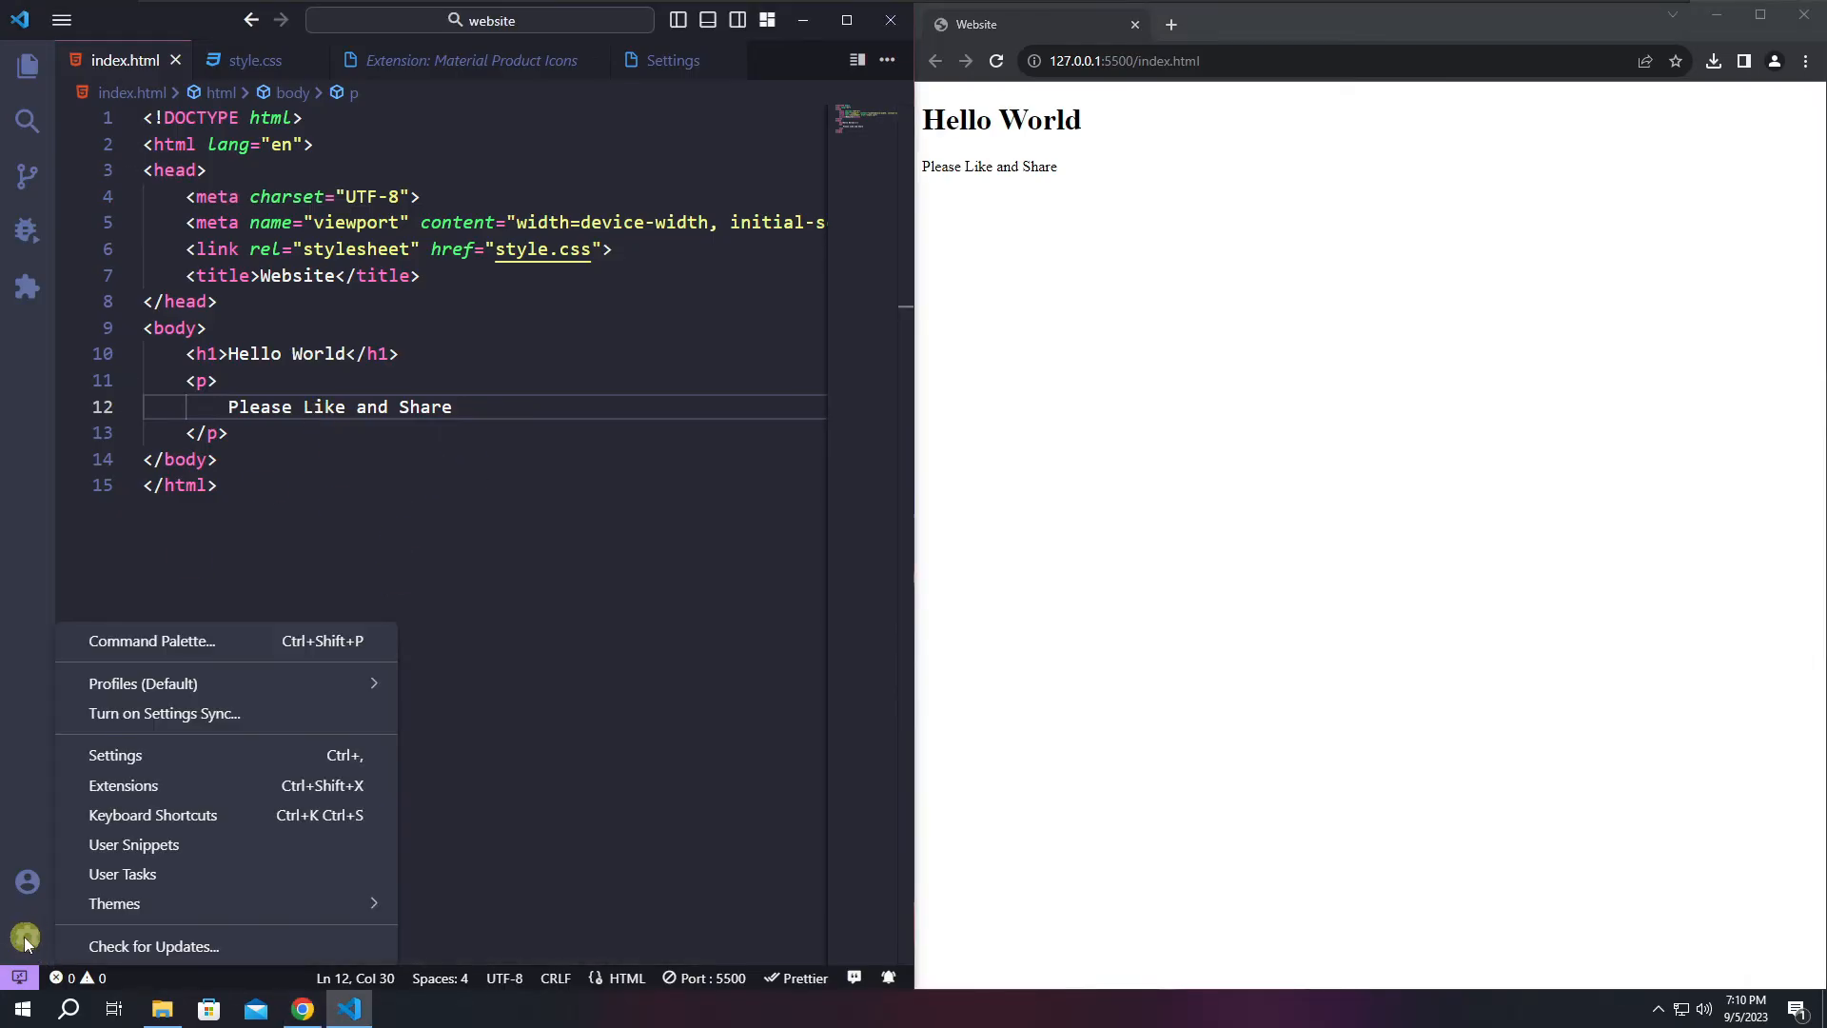
{"action": "left_click", "coordinate": [139, 757]}
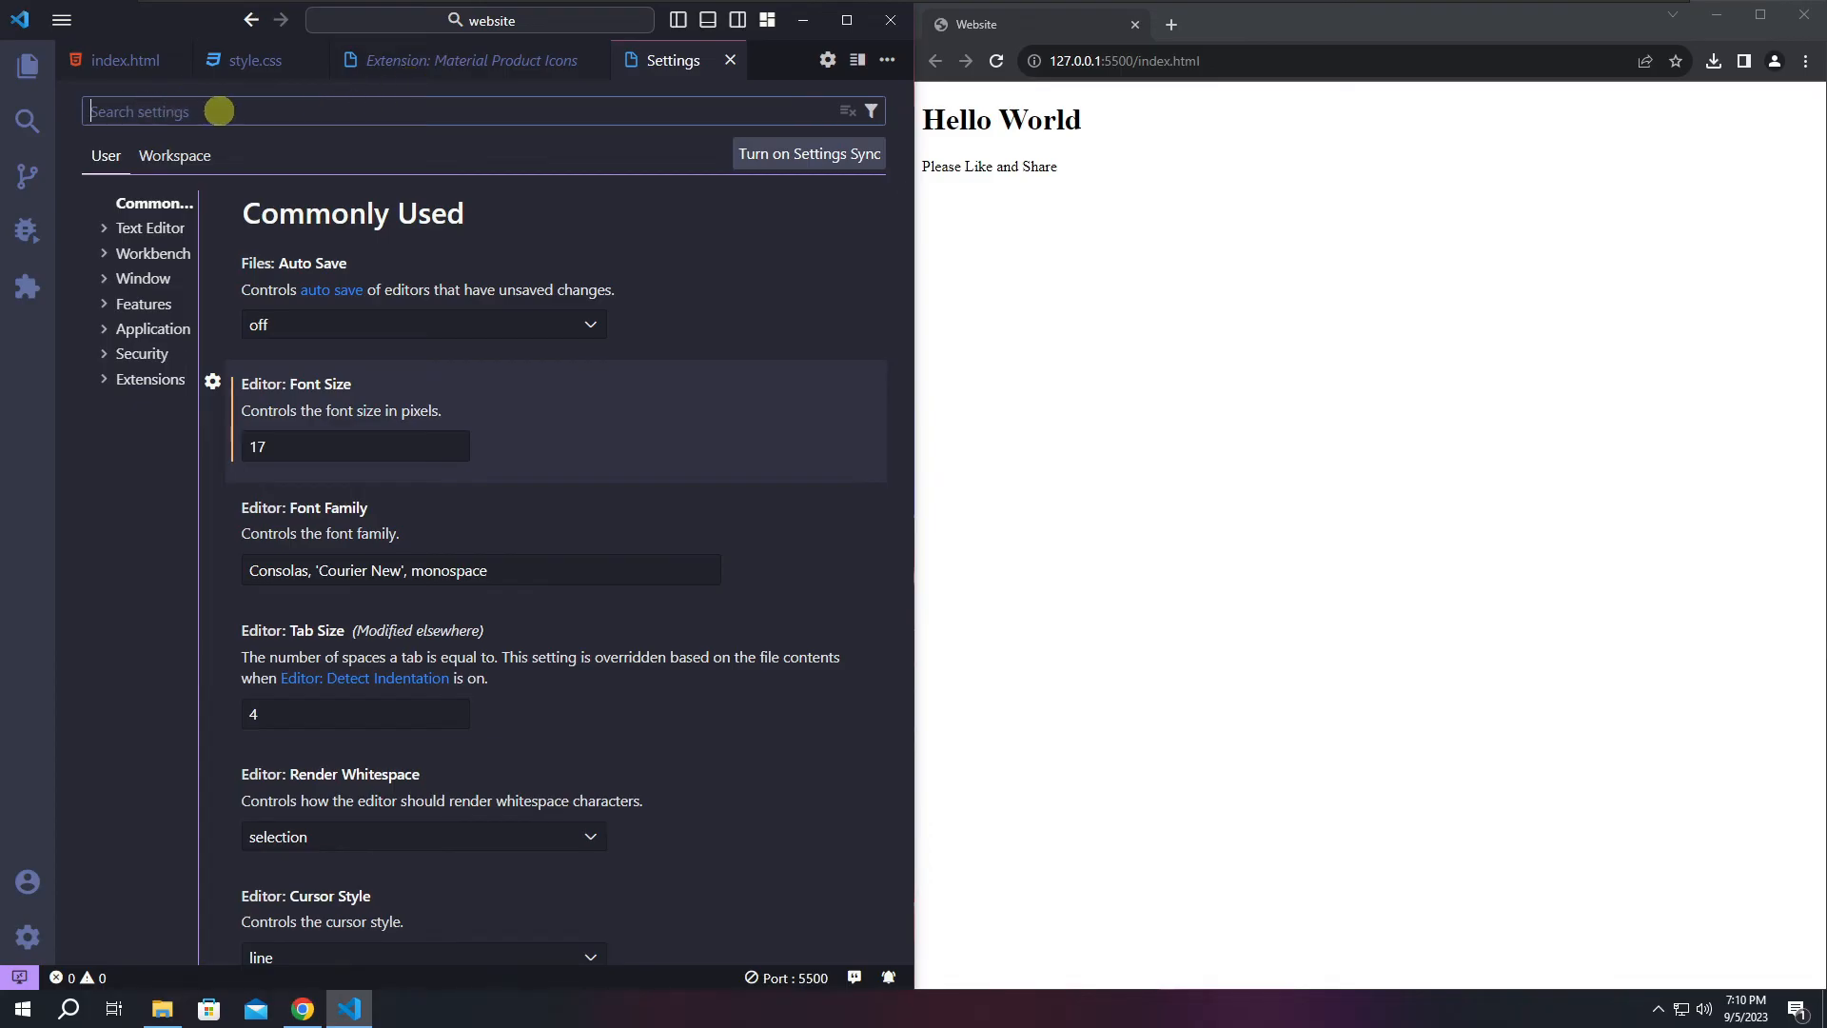
{"action": "type", "text": "aut"}
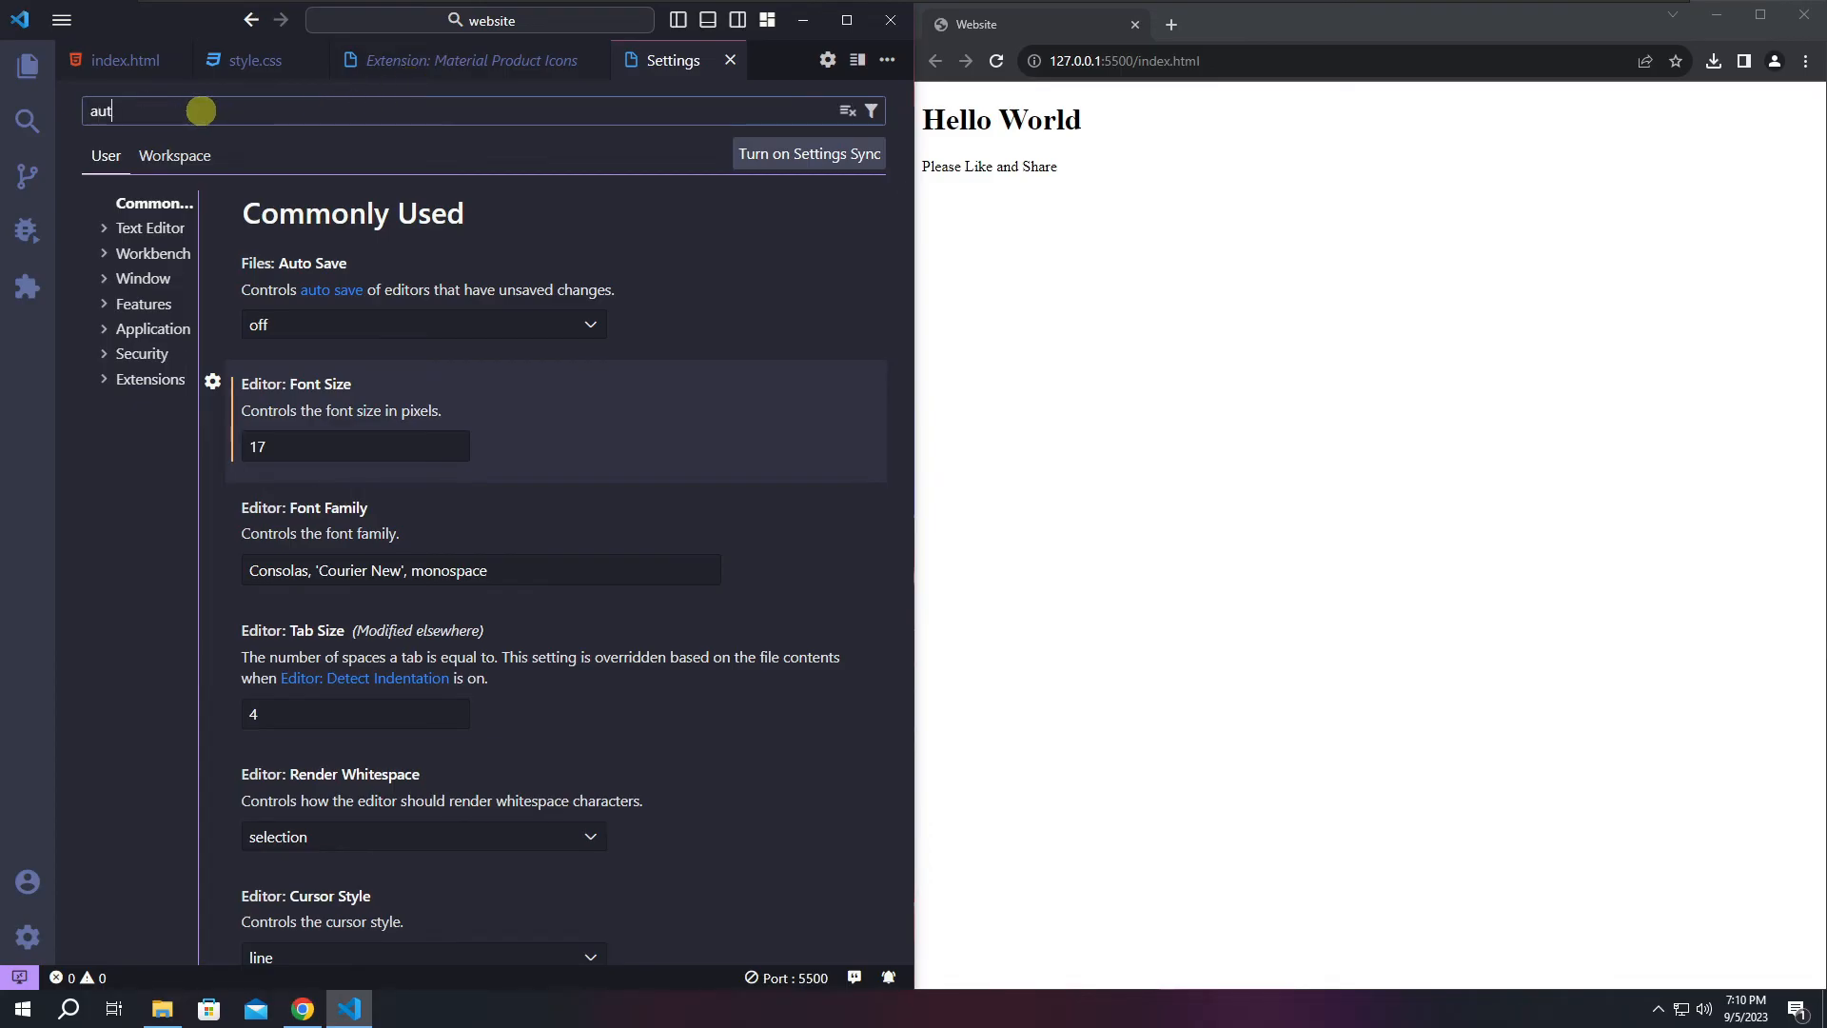
{"action": "type", "text": "o save"}
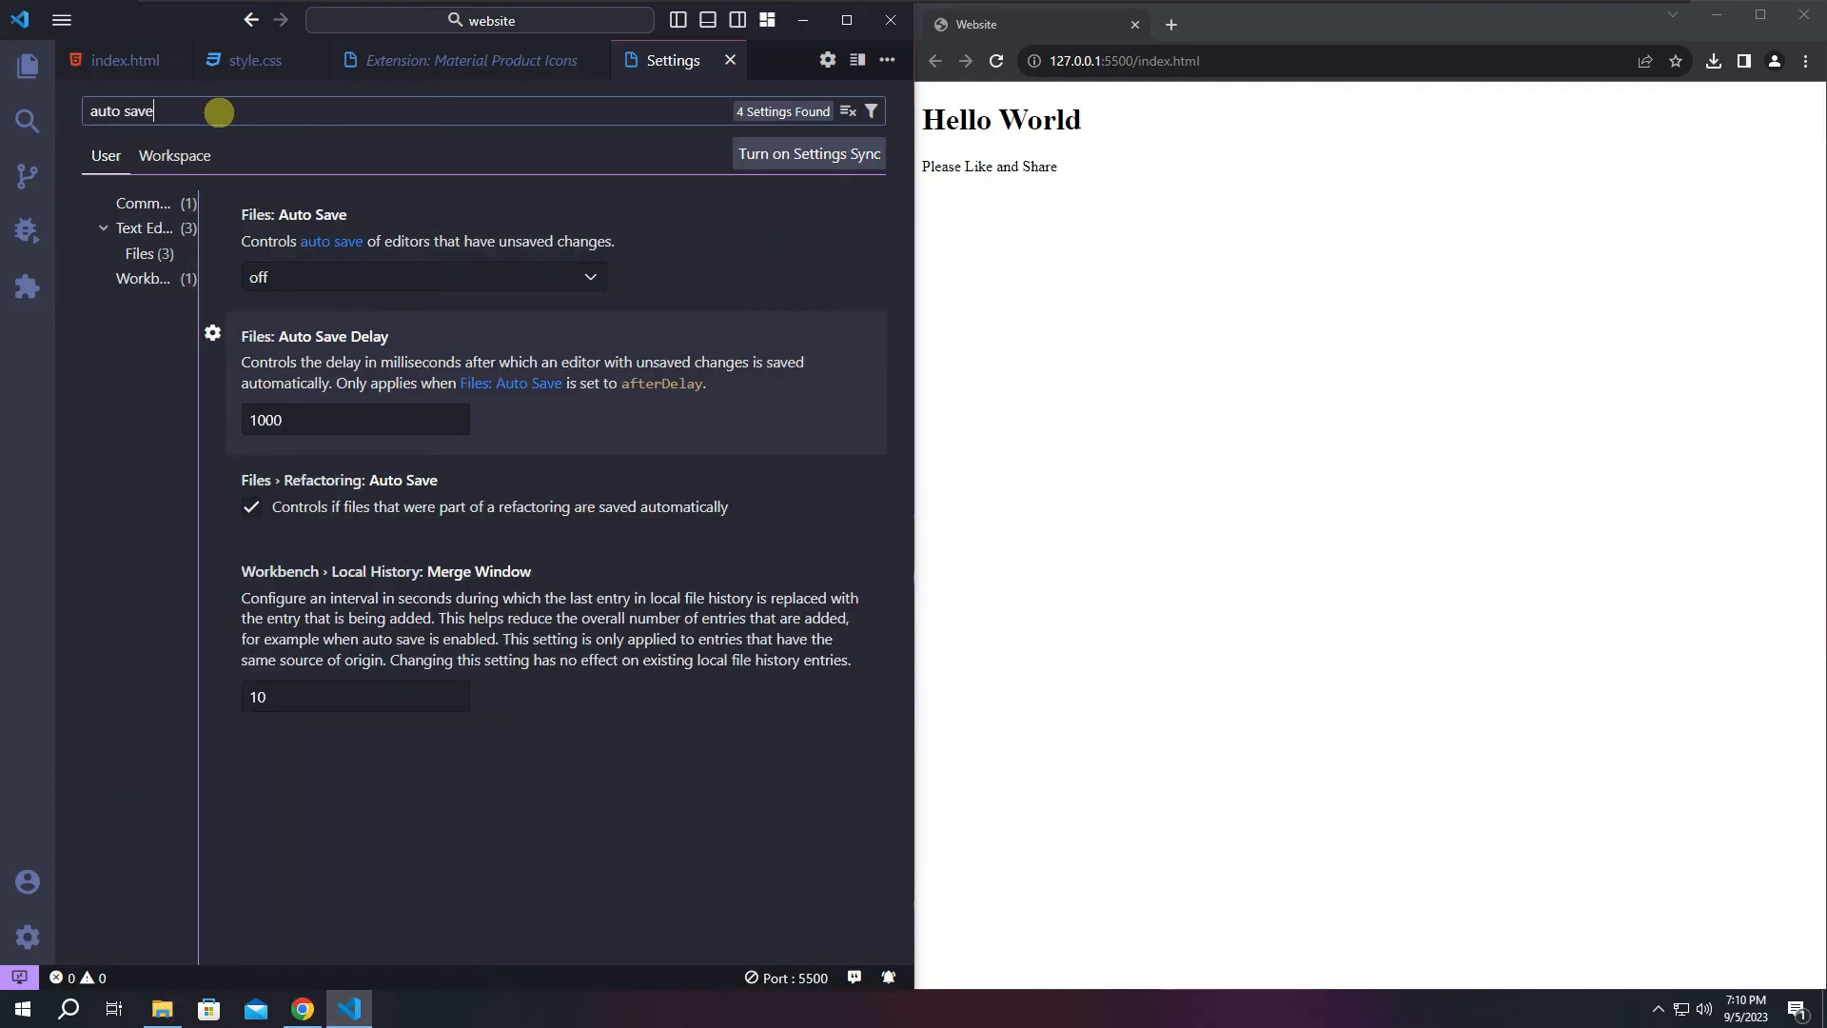
{"action": "left_click", "coordinate": [301, 214]}
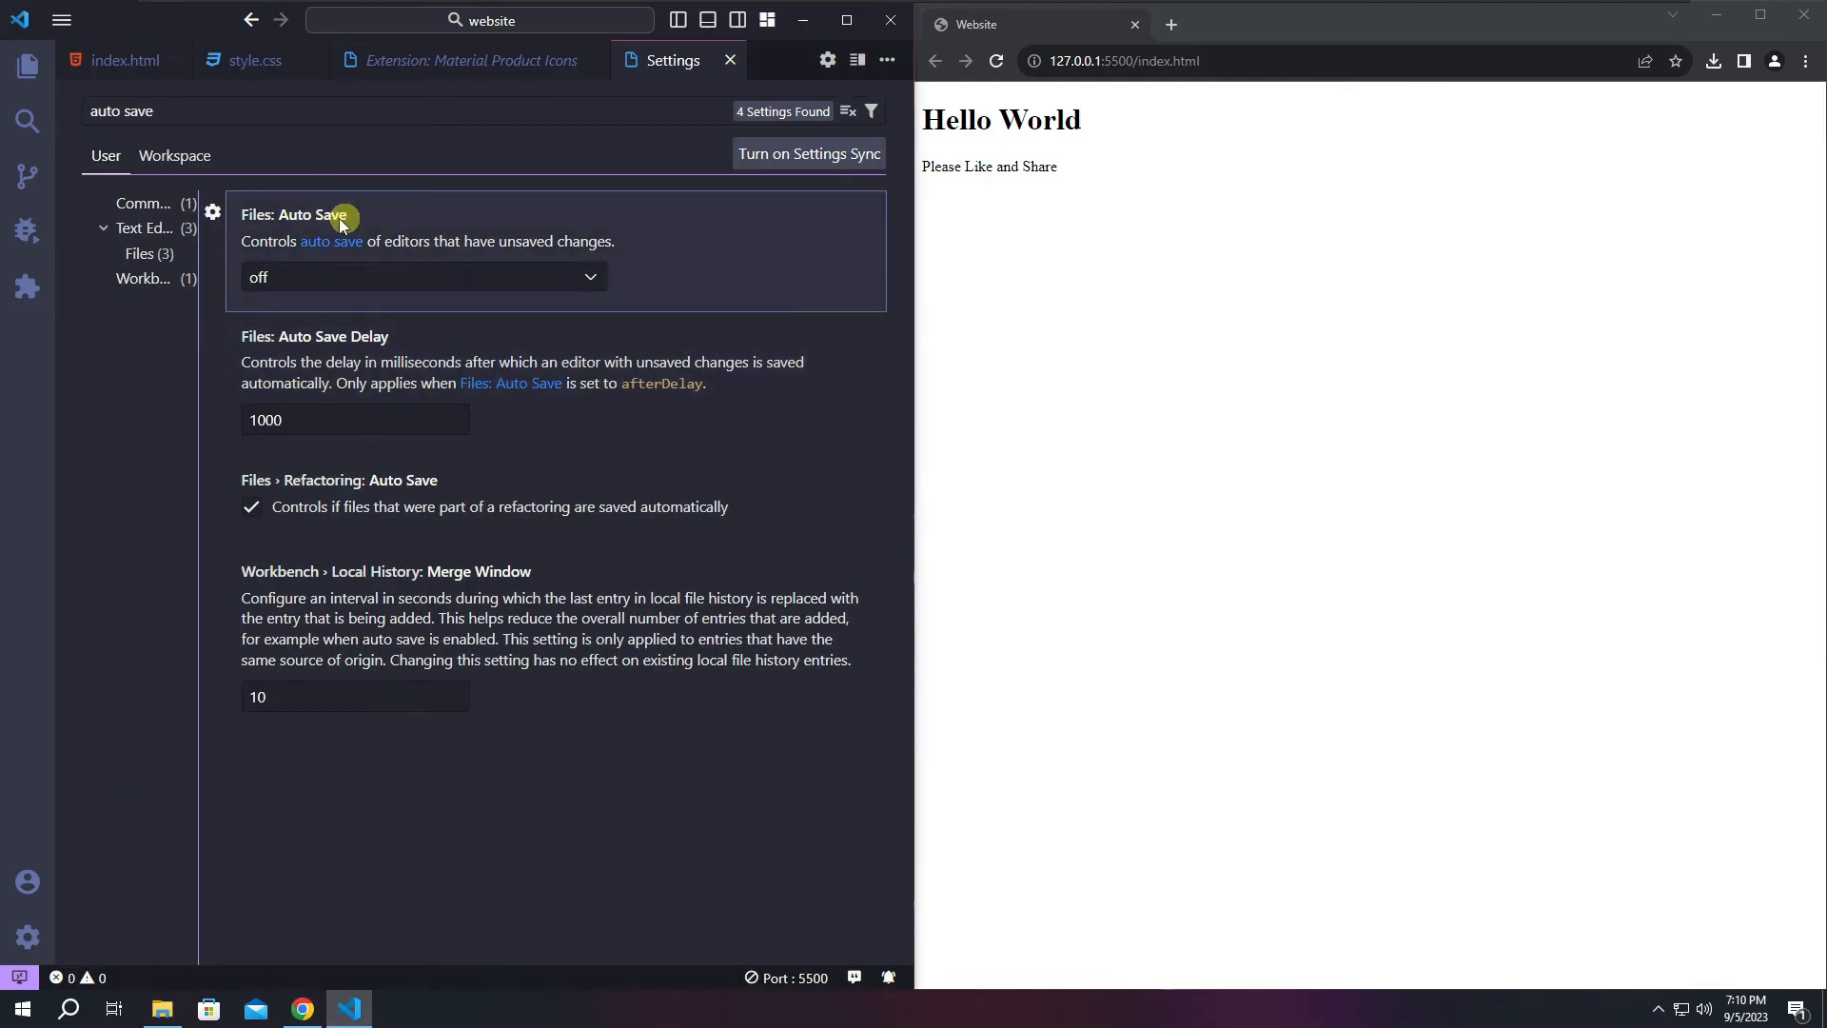
{"action": "left_click", "coordinate": [298, 275]}
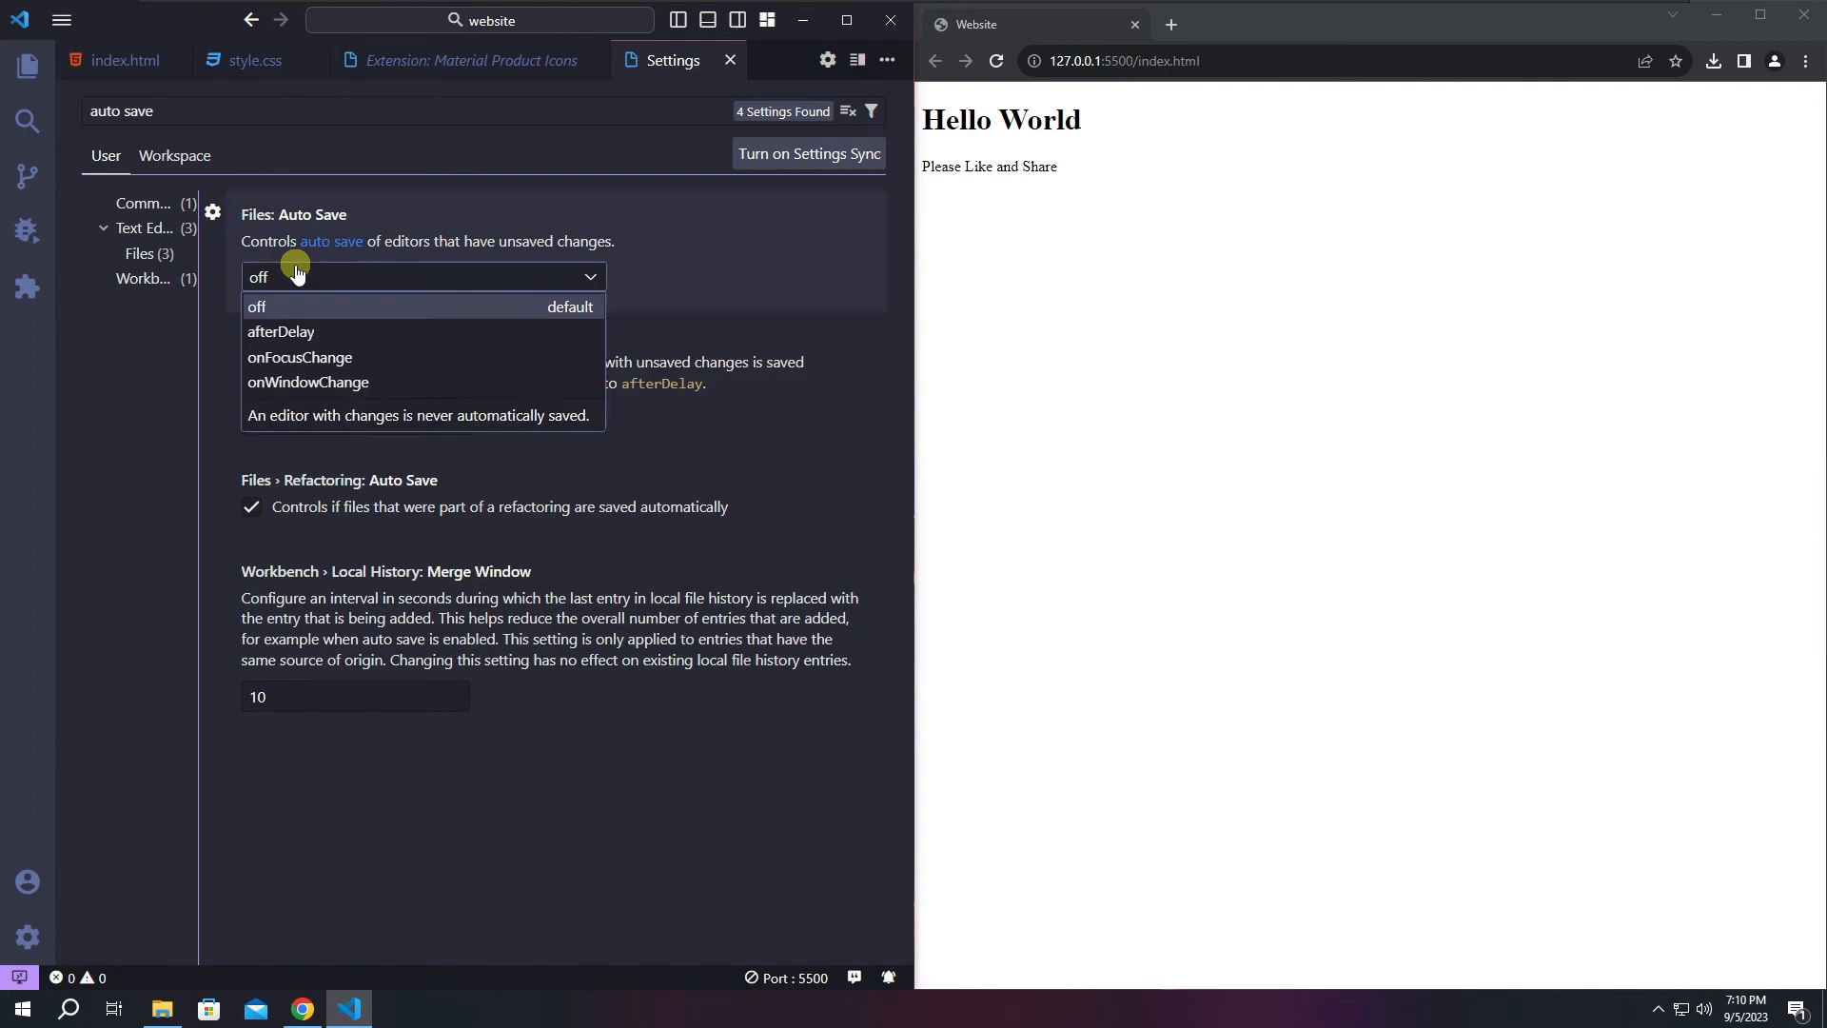
{"action": "left_click", "coordinate": [342, 383]}
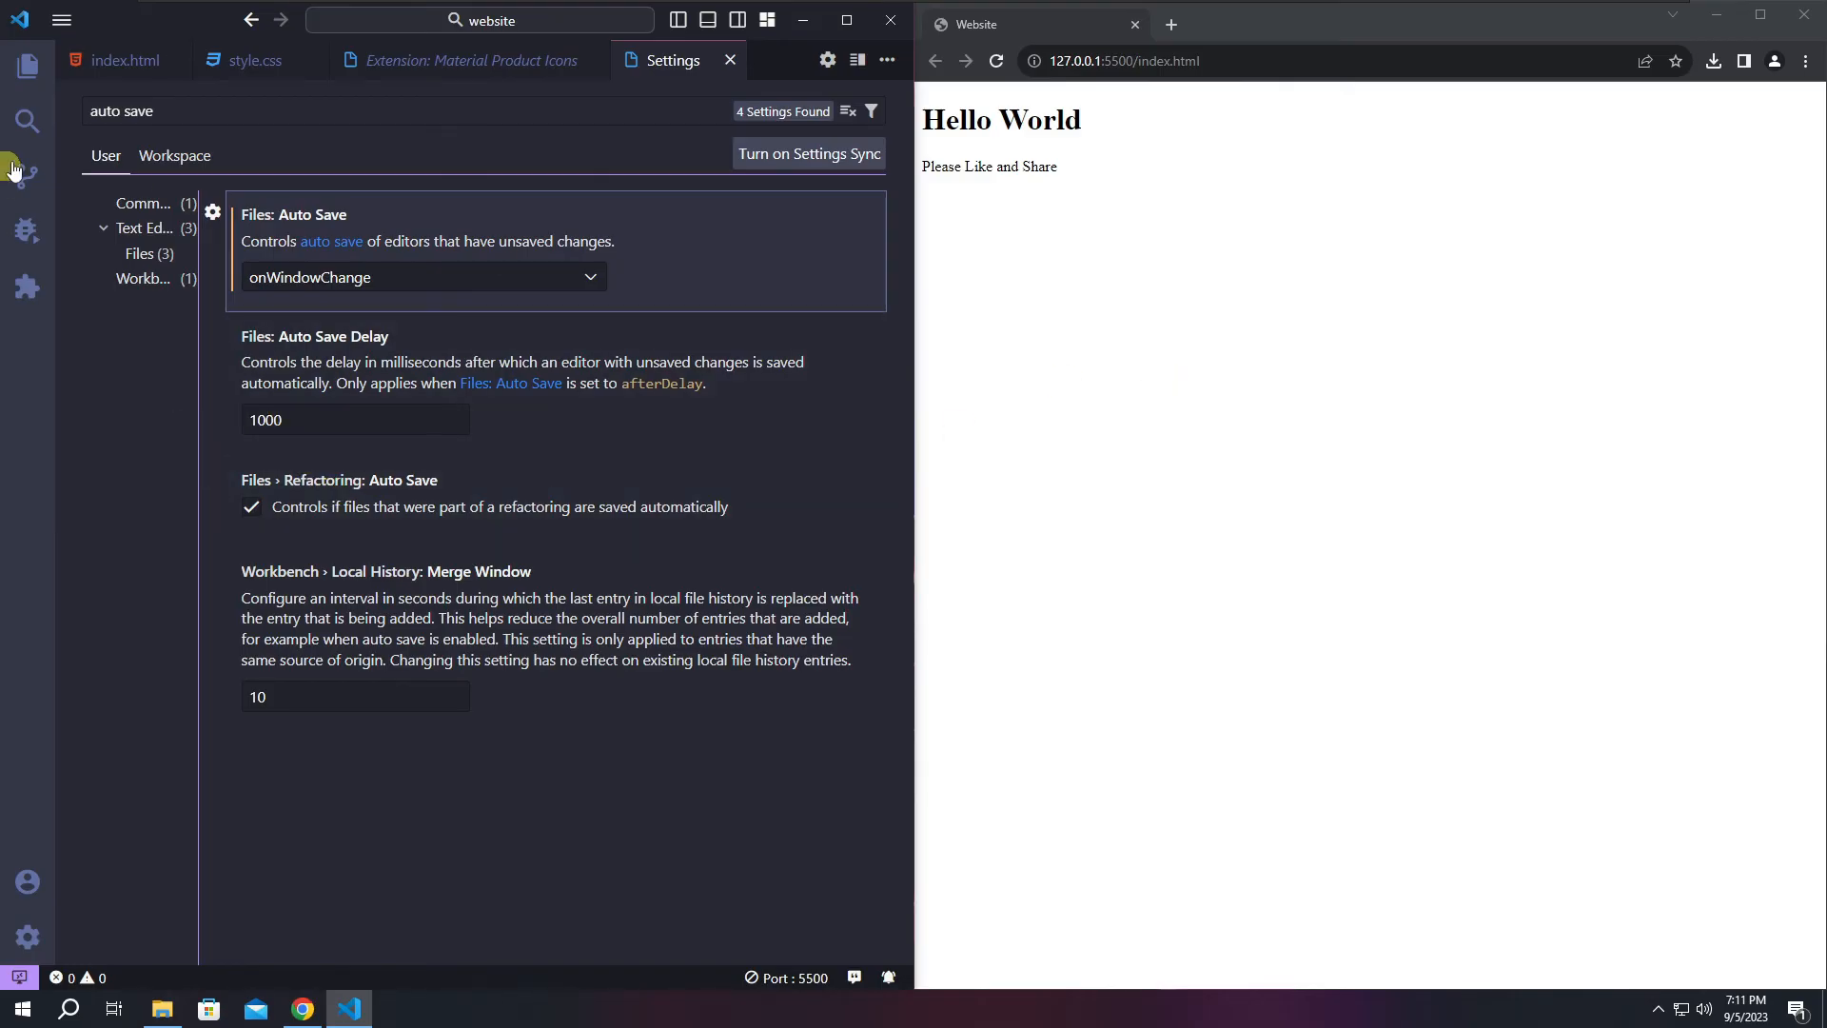
In index.html, add a second paragraph reading "Hello" below the first one, and switch to the browser preview to trigger auto save.
{"action": "left_click", "coordinate": [95, 63]}
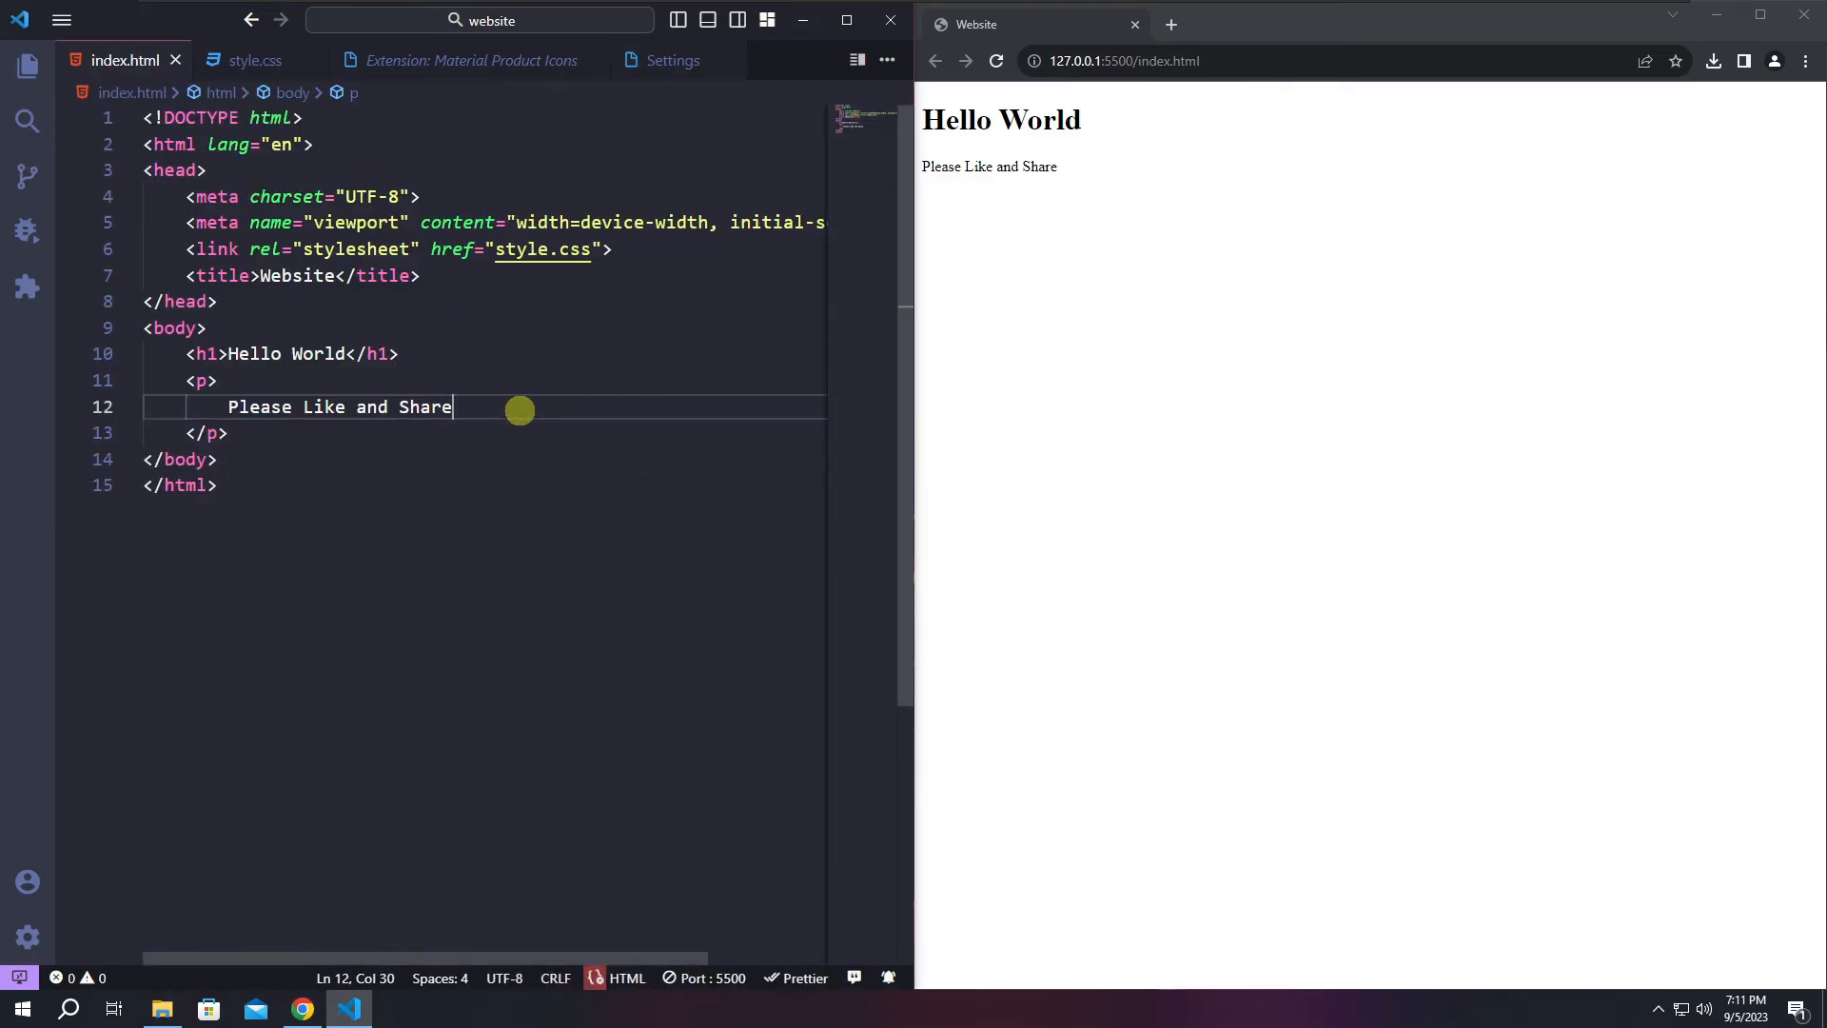
{"action": "left_click", "coordinate": [281, 438]}
{"action": "key", "text": "Return"}
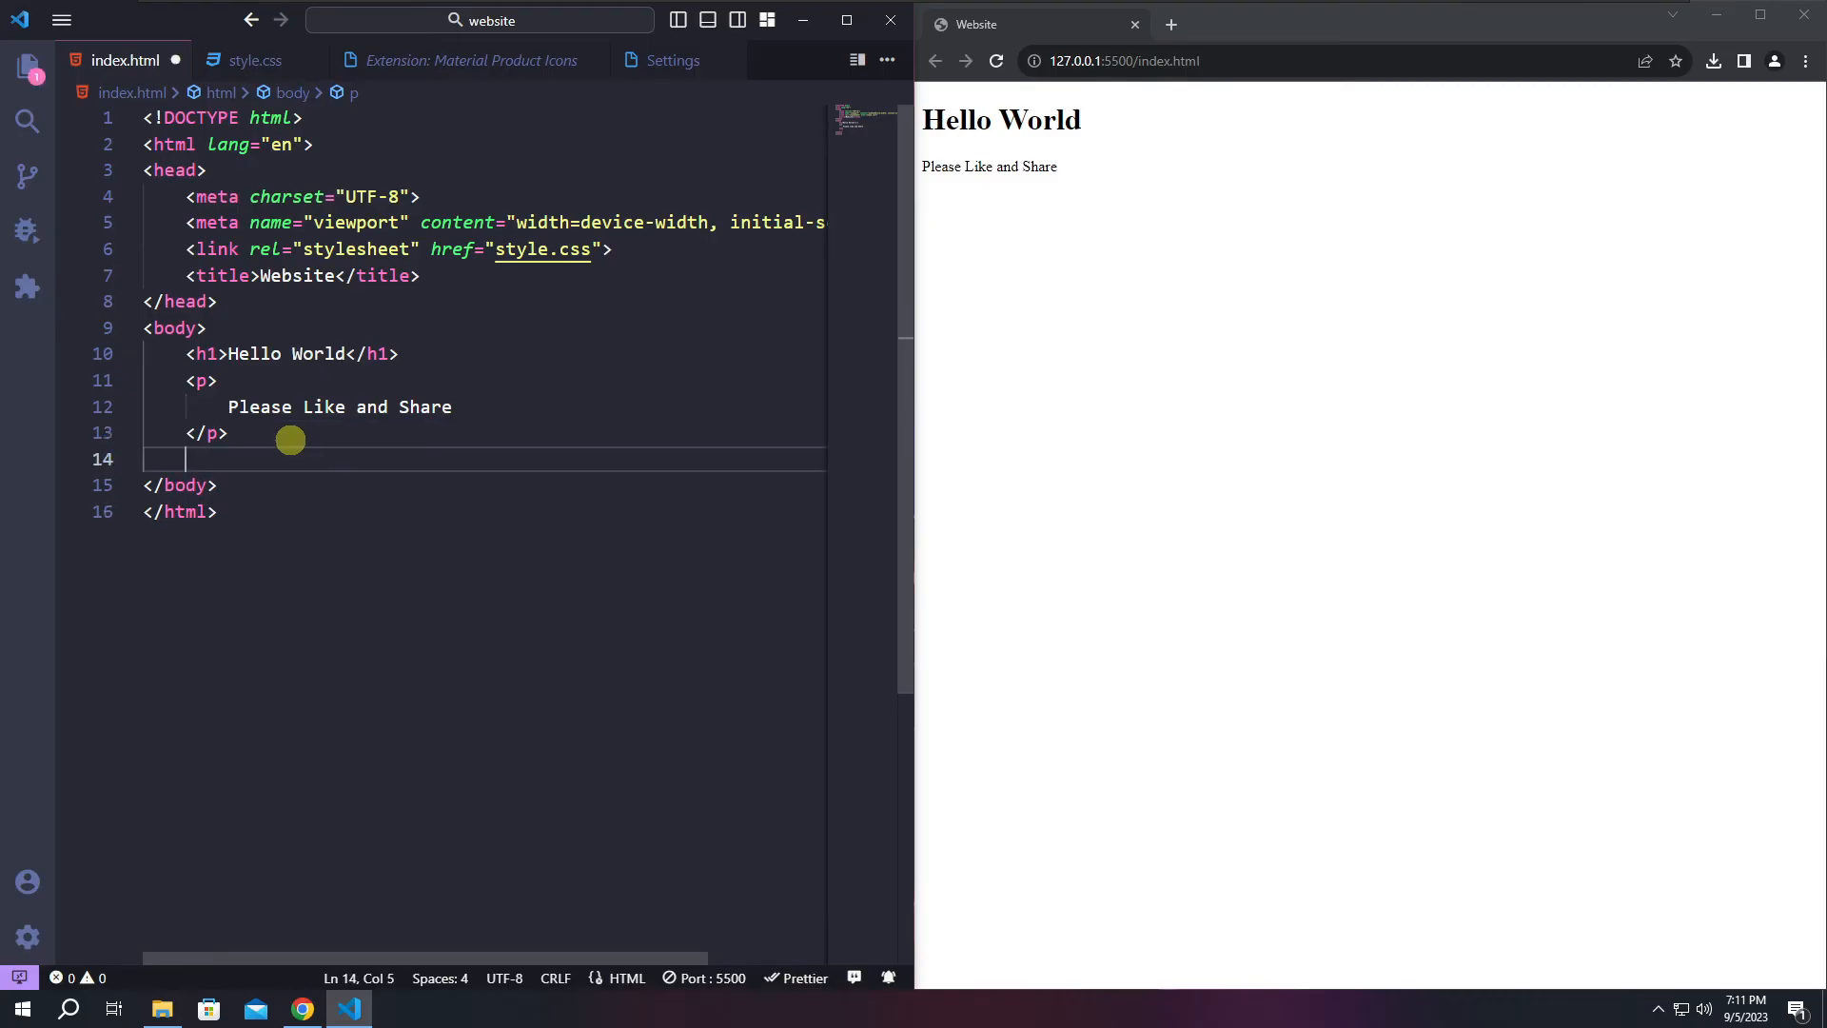
{"action": "type", "text": "p"}
{"action": "key", "text": "Tab"}
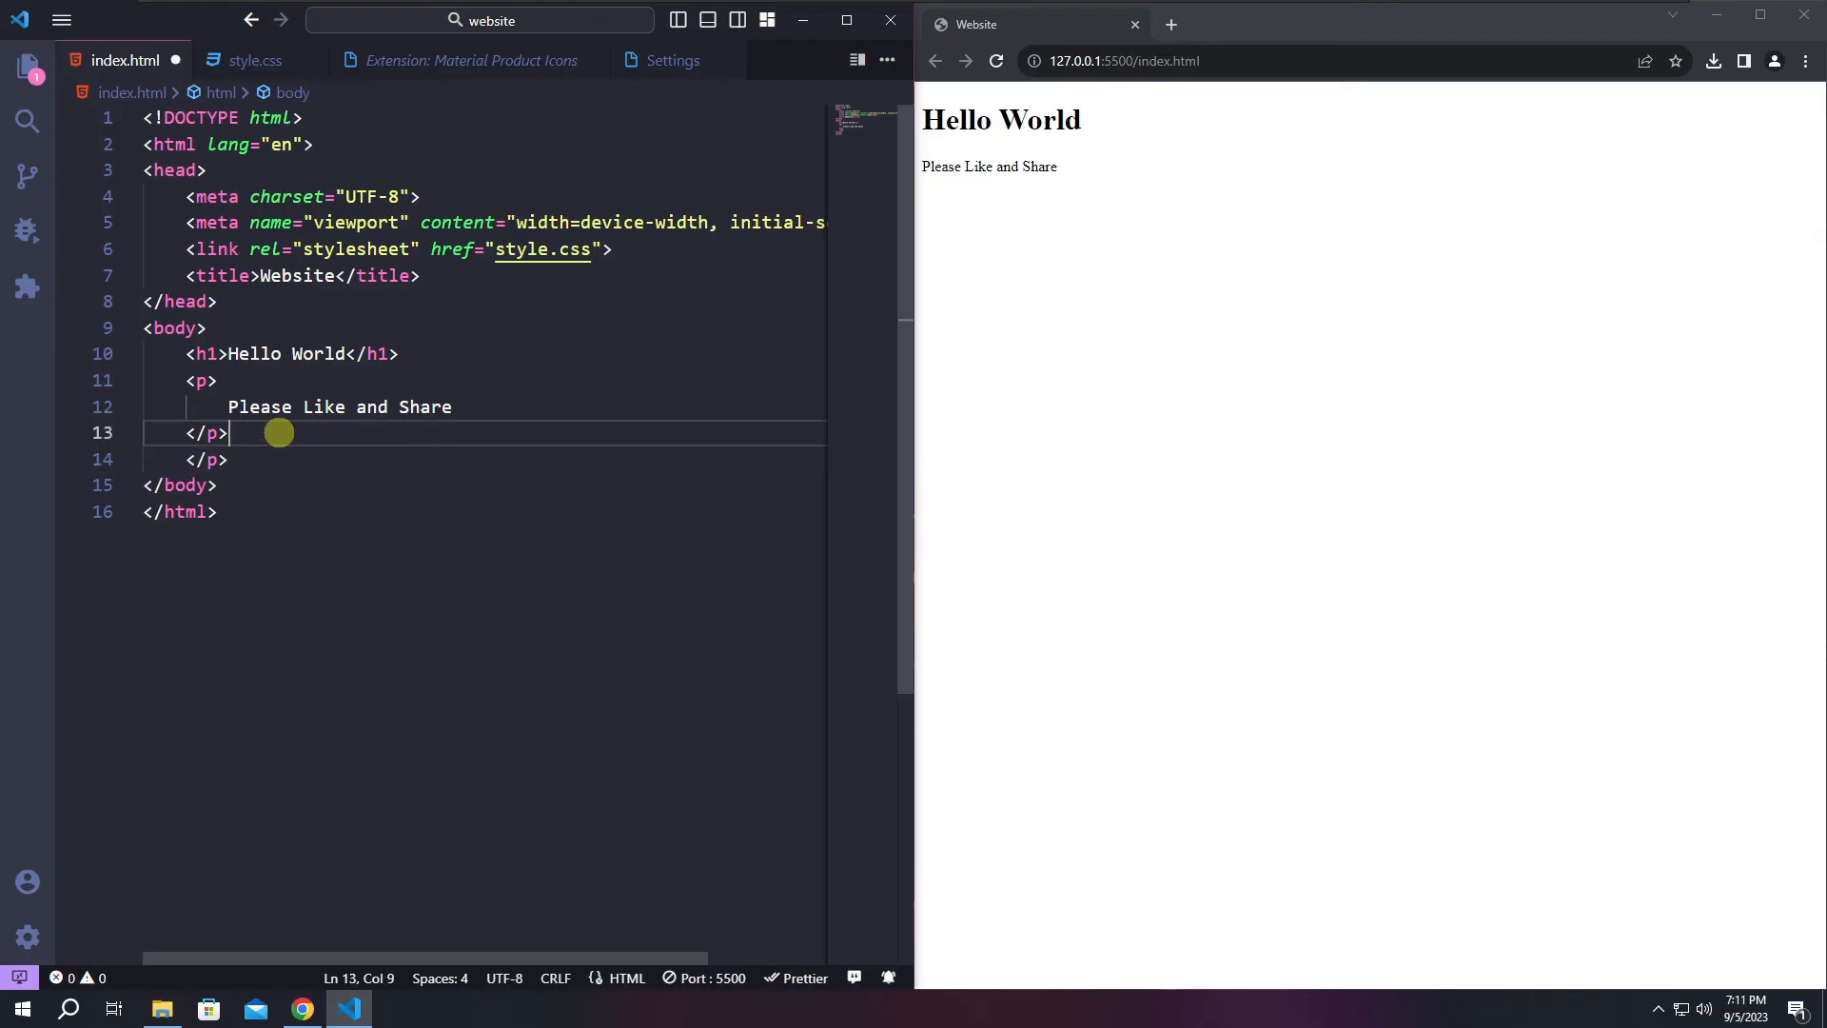
{"action": "left_click_drag", "start_coordinate": [248, 461], "coordinate": [187, 463]}
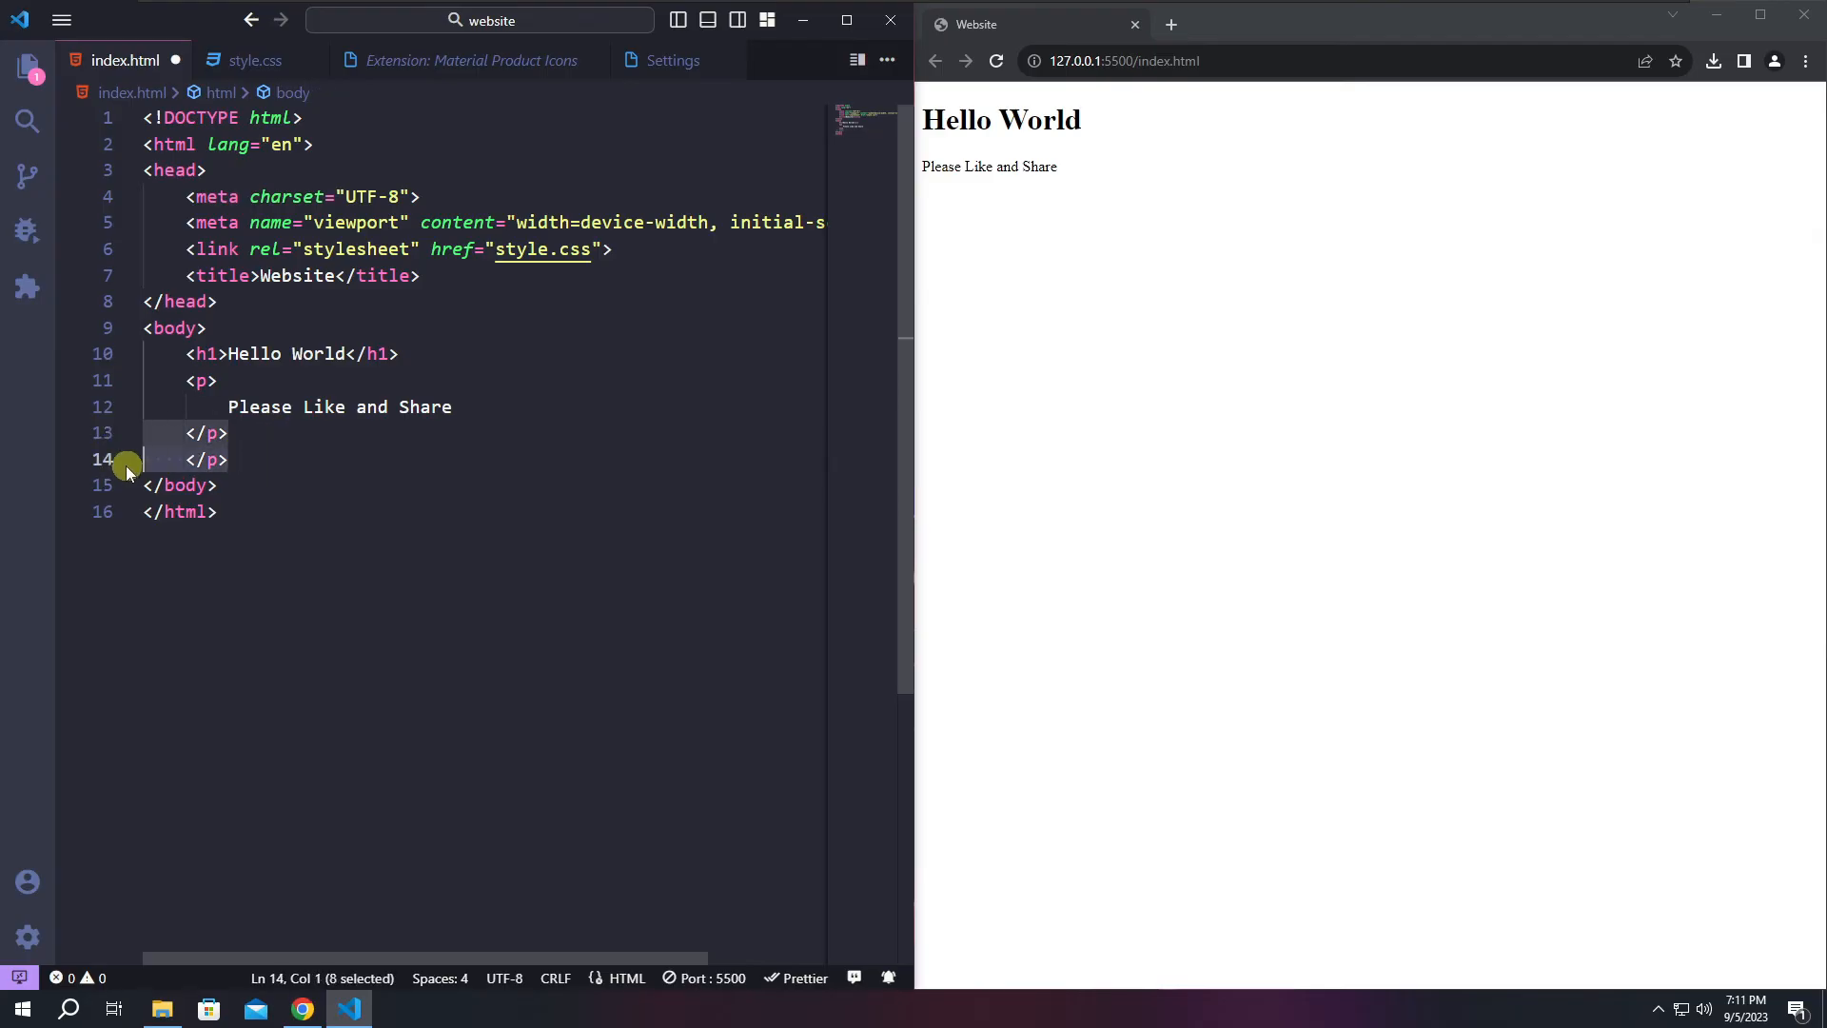
{"action": "key", "text": "BackSpace"}
{"action": "type", "text": "p"}
{"action": "key", "text": "Tab"}
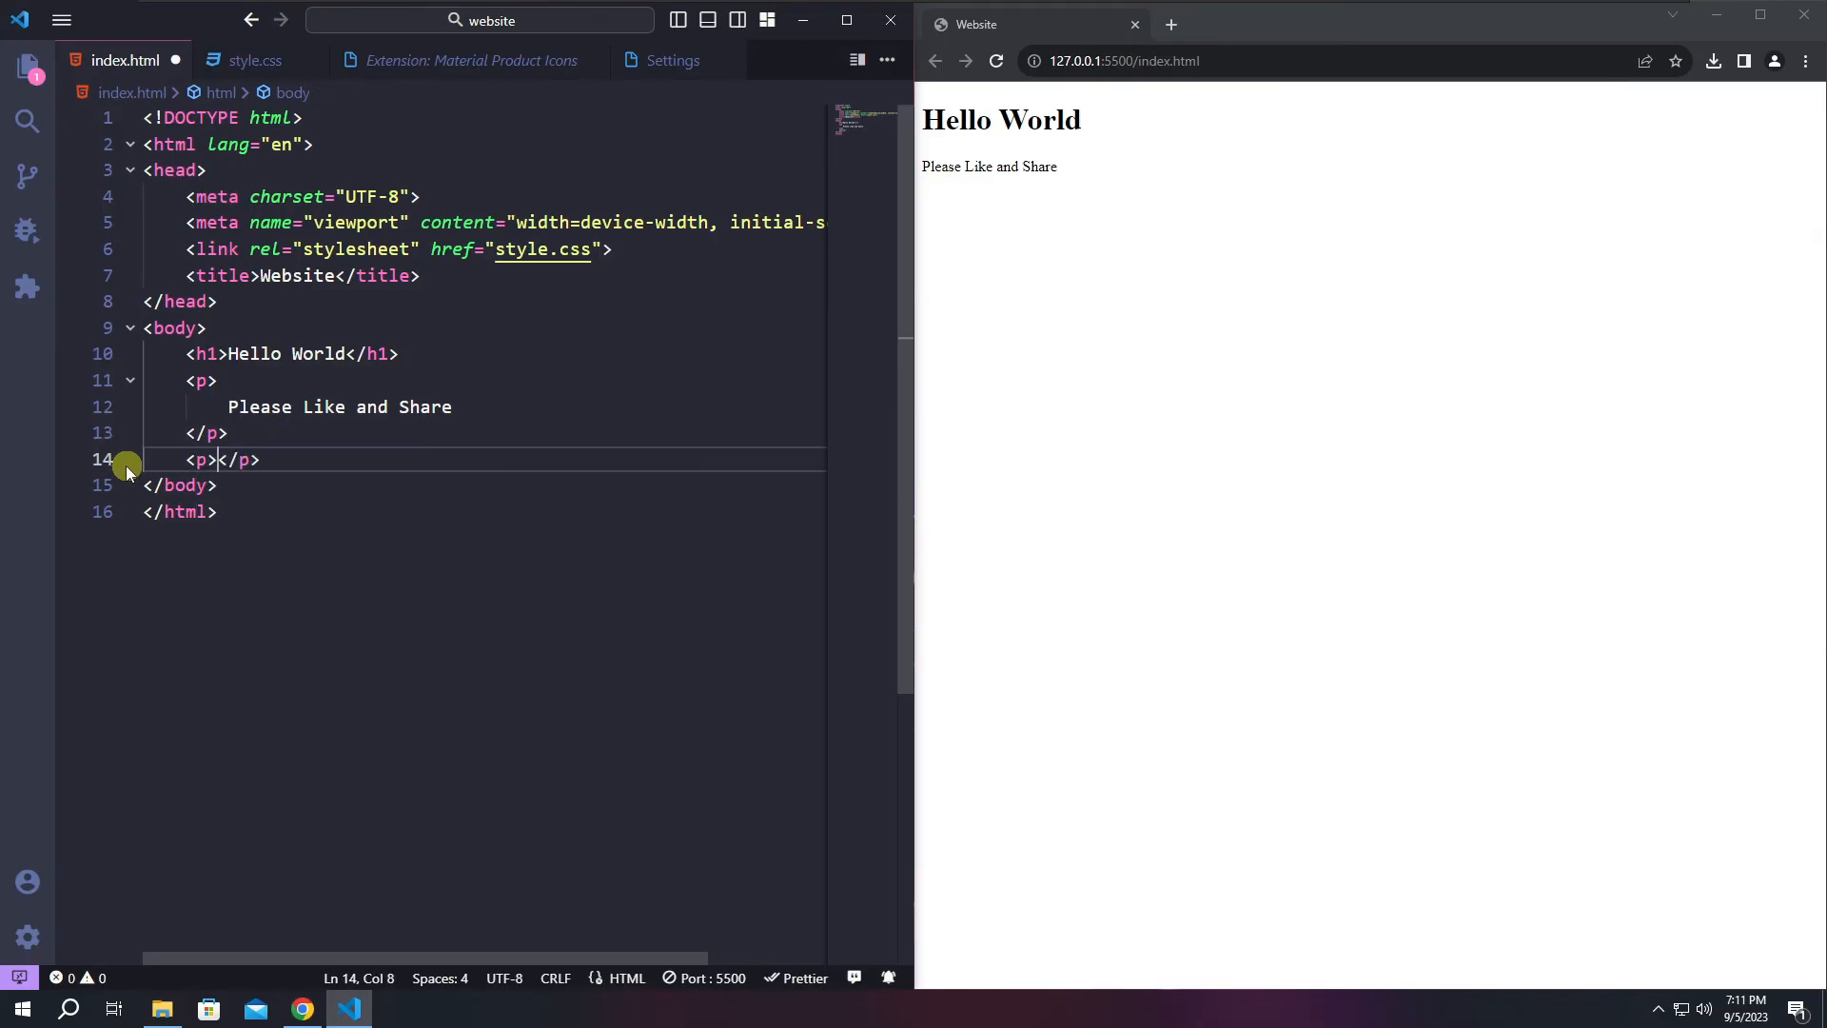
{"action": "key", "text": "Return"}
{"action": "type", "text": "Hello"}
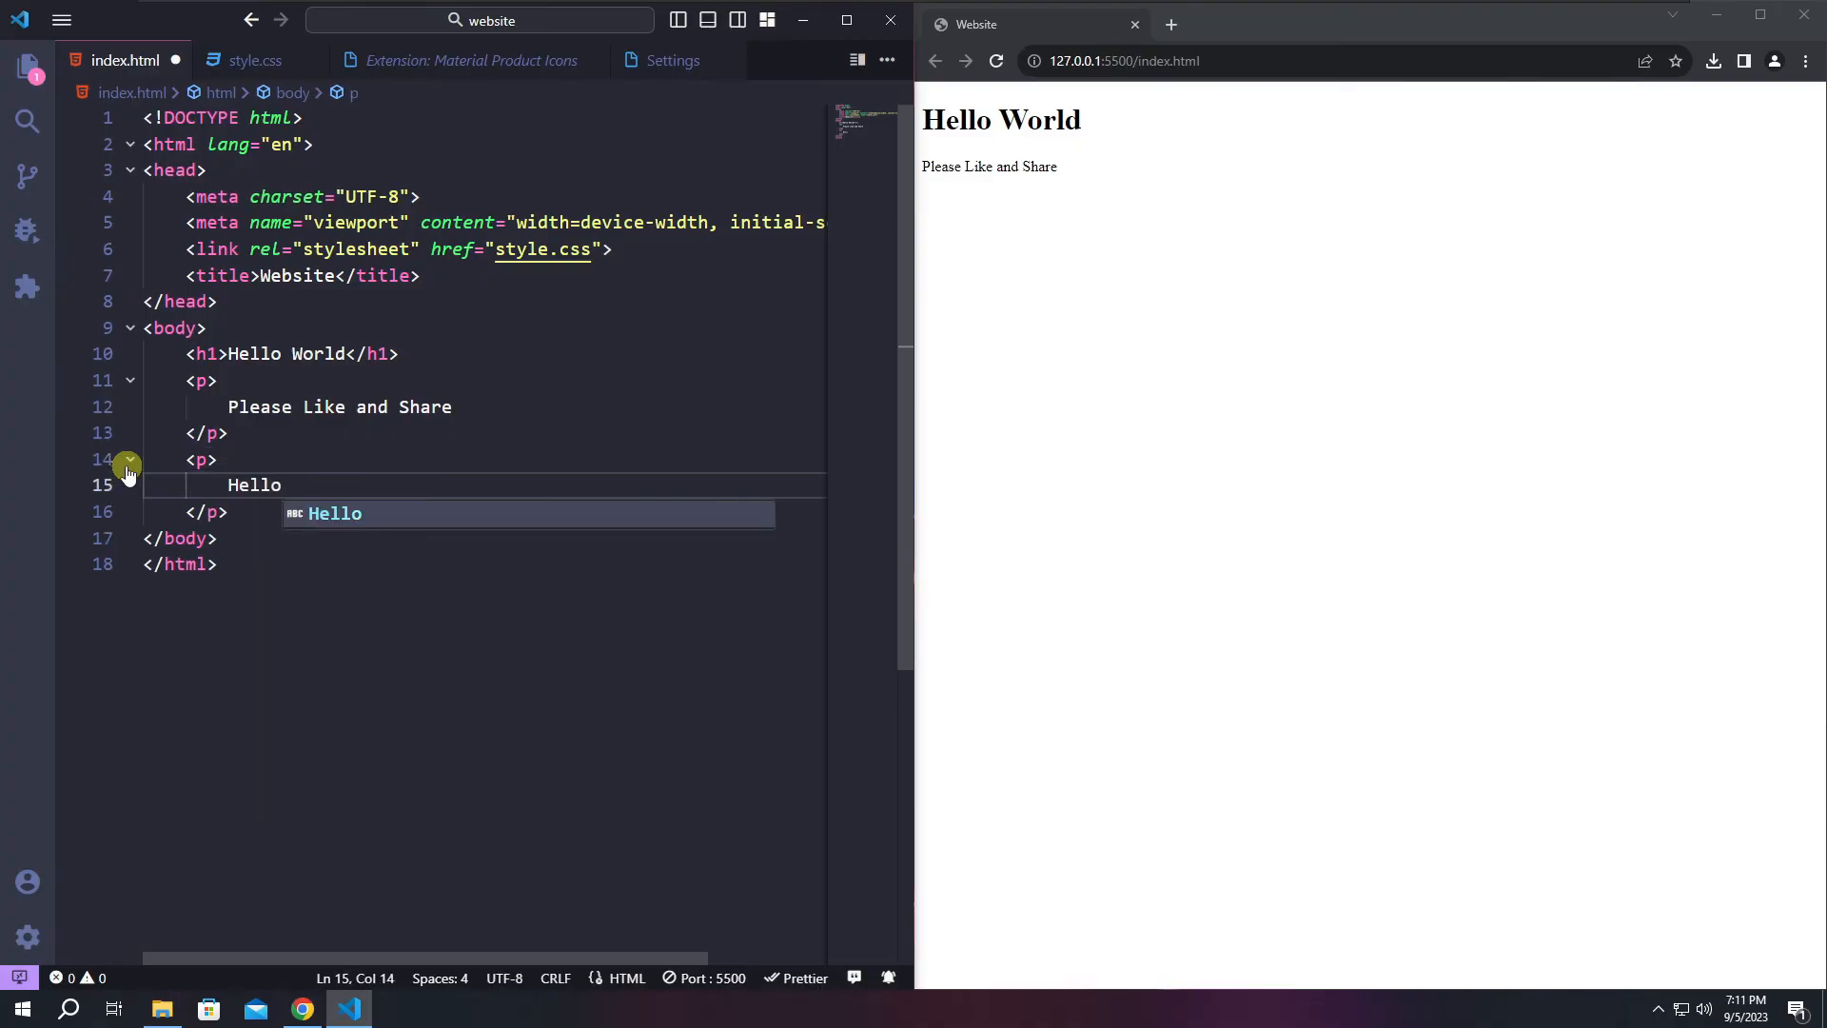
{"action": "key", "text": "Escape"}
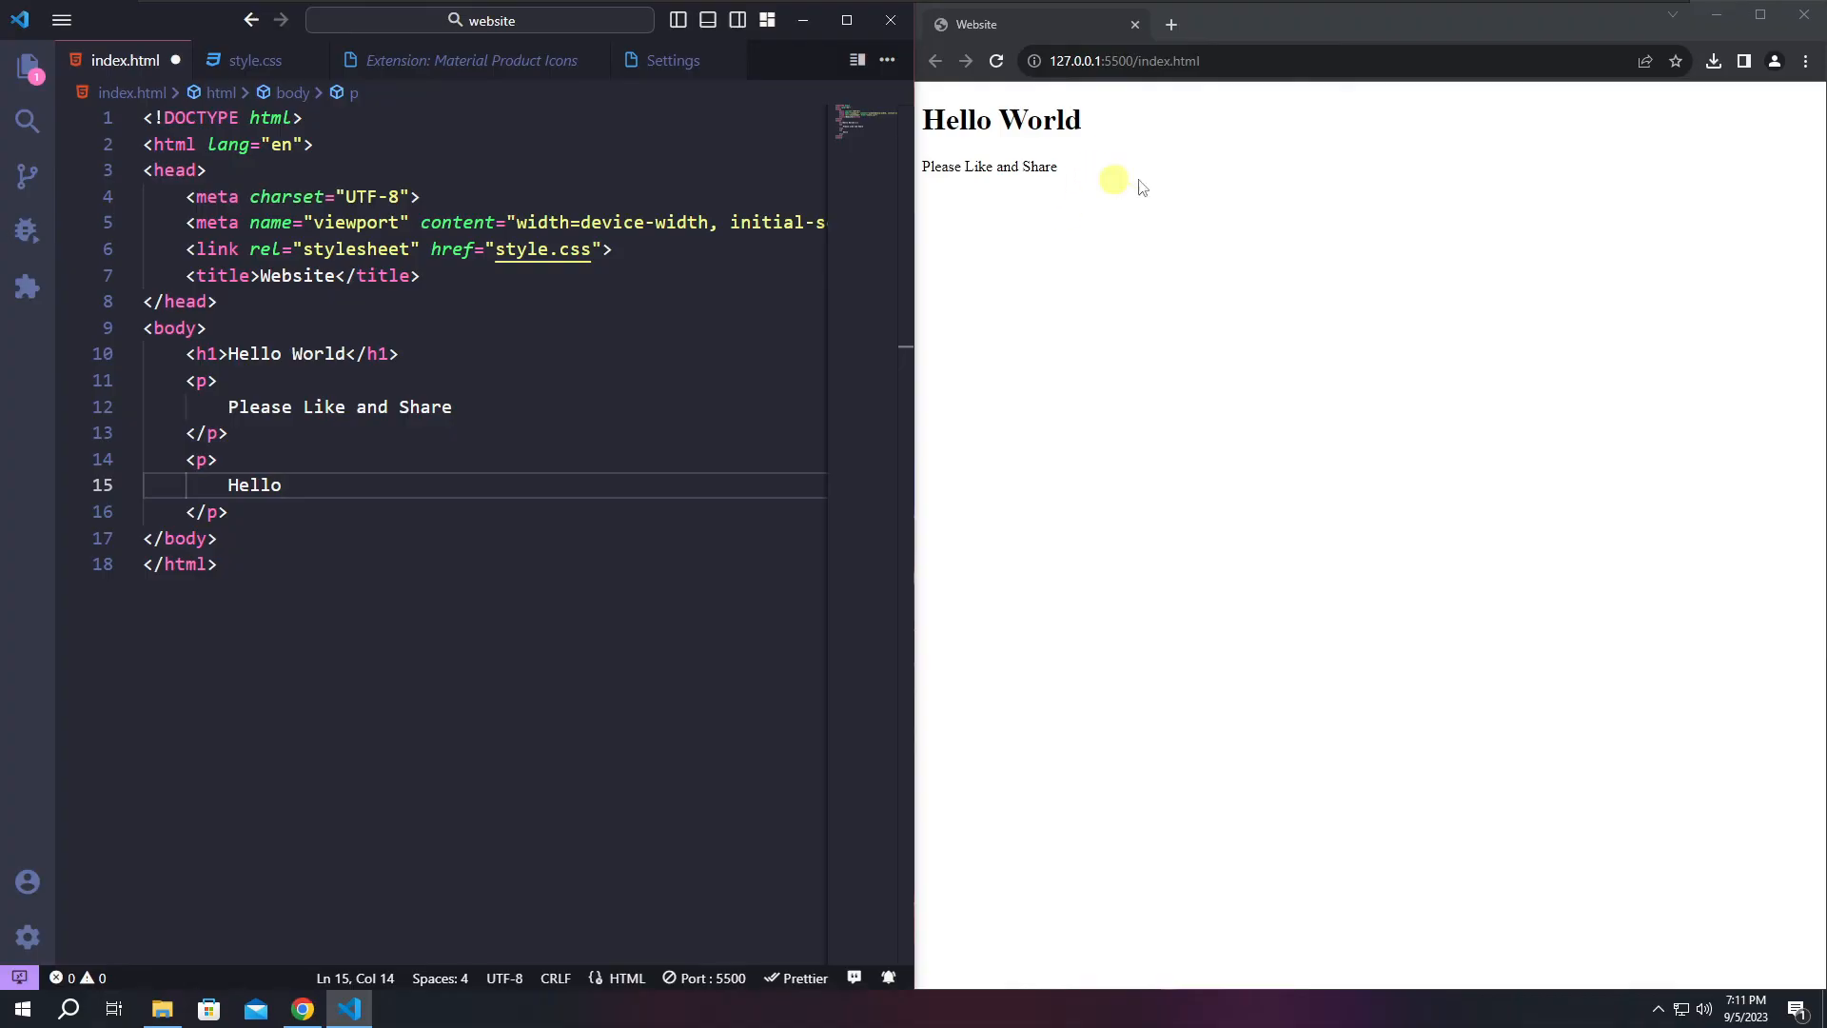
{"action": "left_click", "coordinate": [1150, 232]}
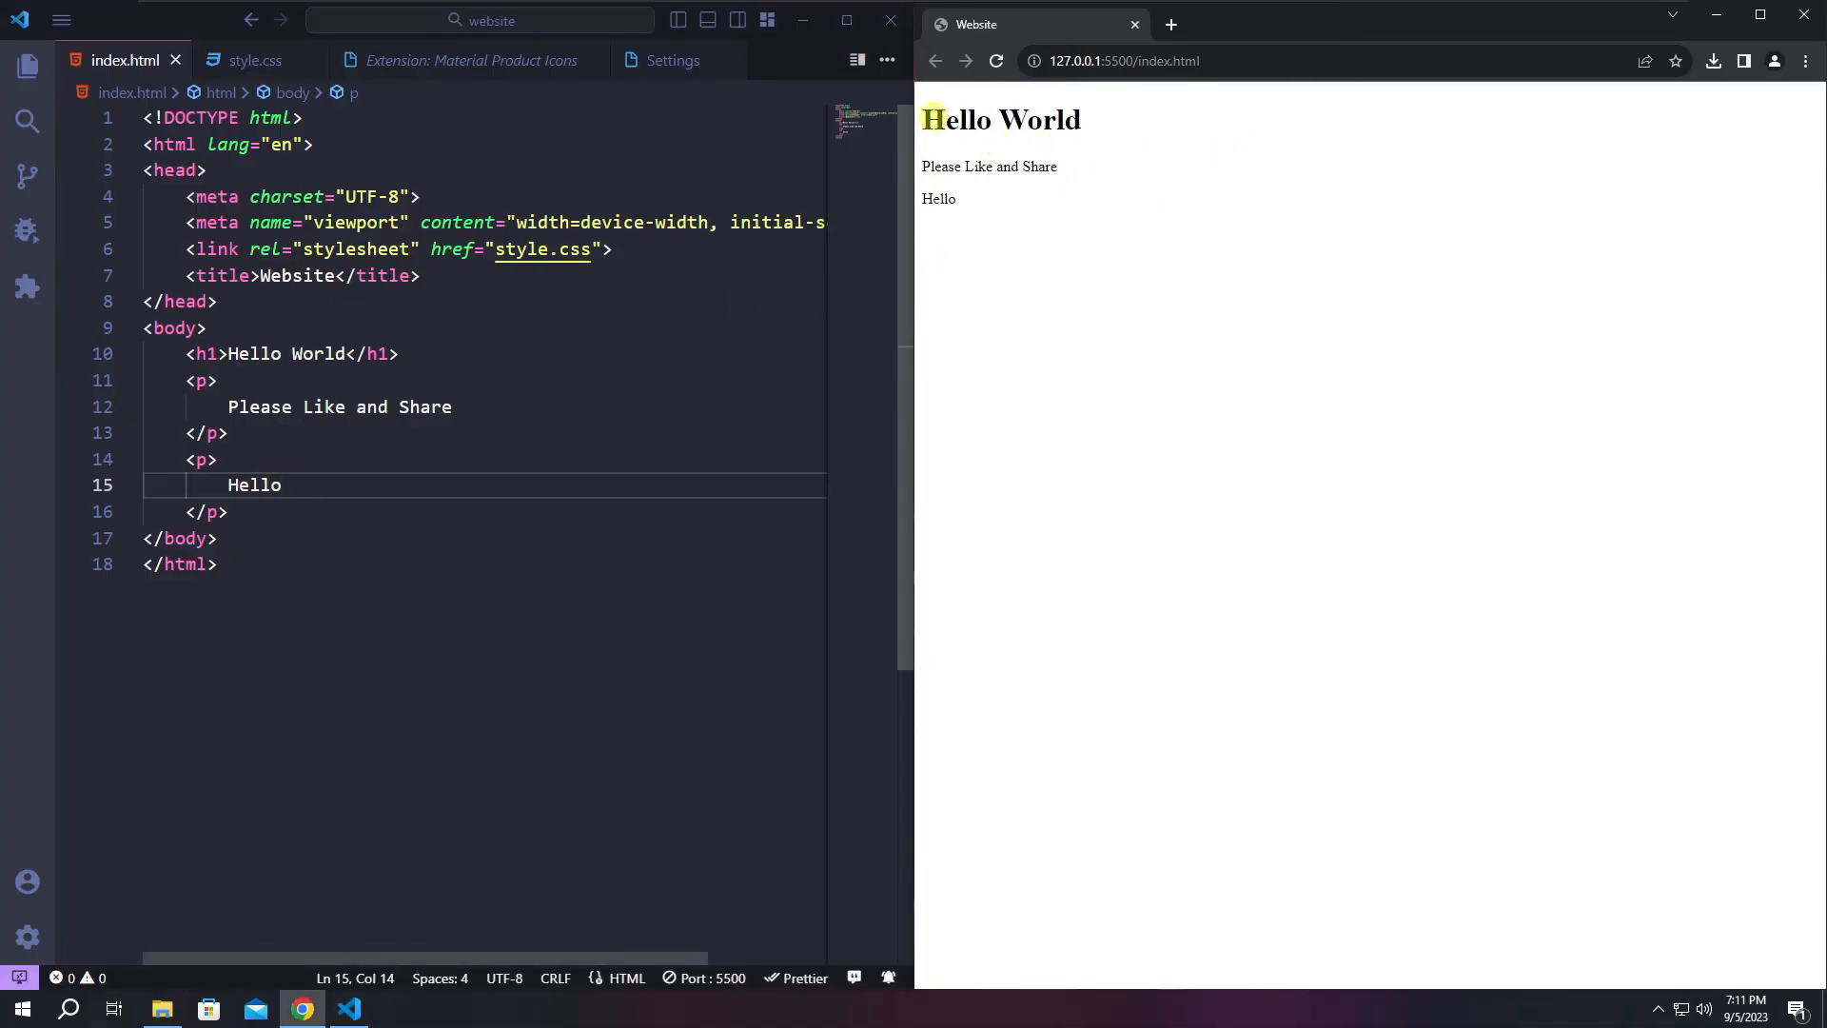
{"action": "left_click_drag", "start_coordinate": [928, 118], "coordinate": [1116, 105]}
{"action": "left_click_drag", "start_coordinate": [941, 164], "coordinate": [1073, 167]}
{"action": "left_click", "coordinate": [1102, 219]}
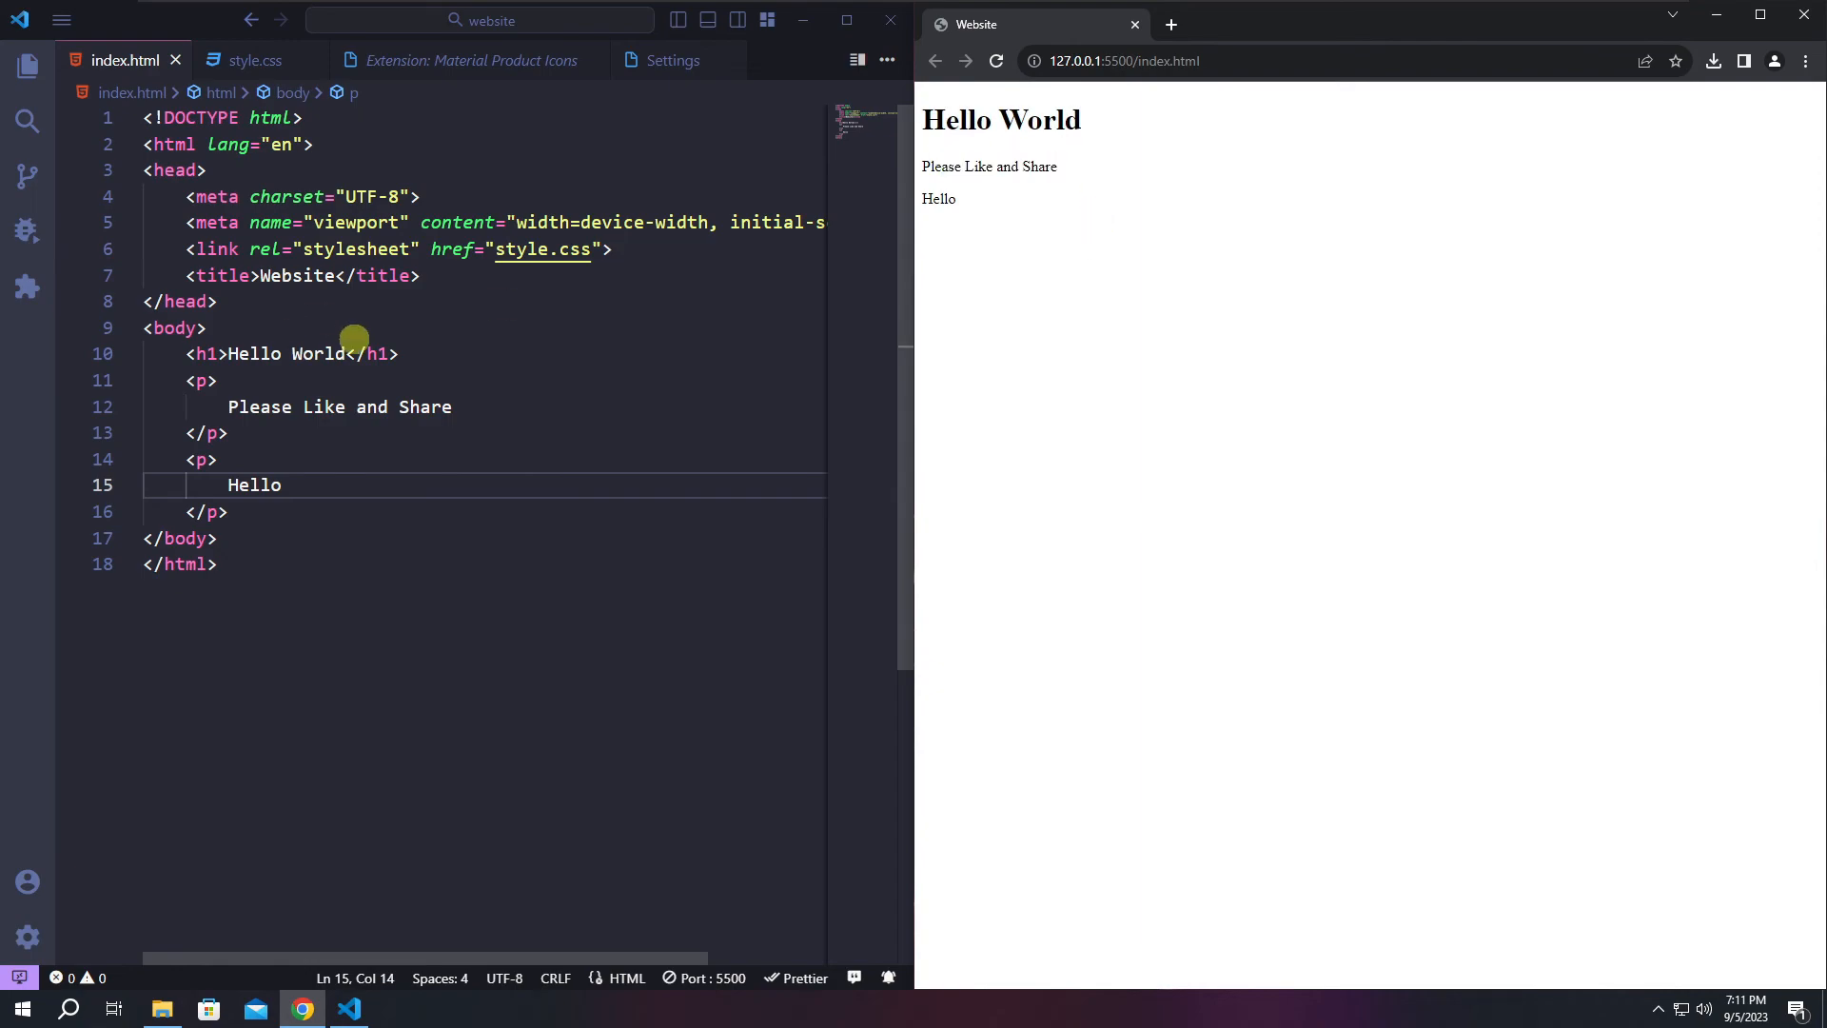
{"action": "left_click", "coordinate": [257, 60]}
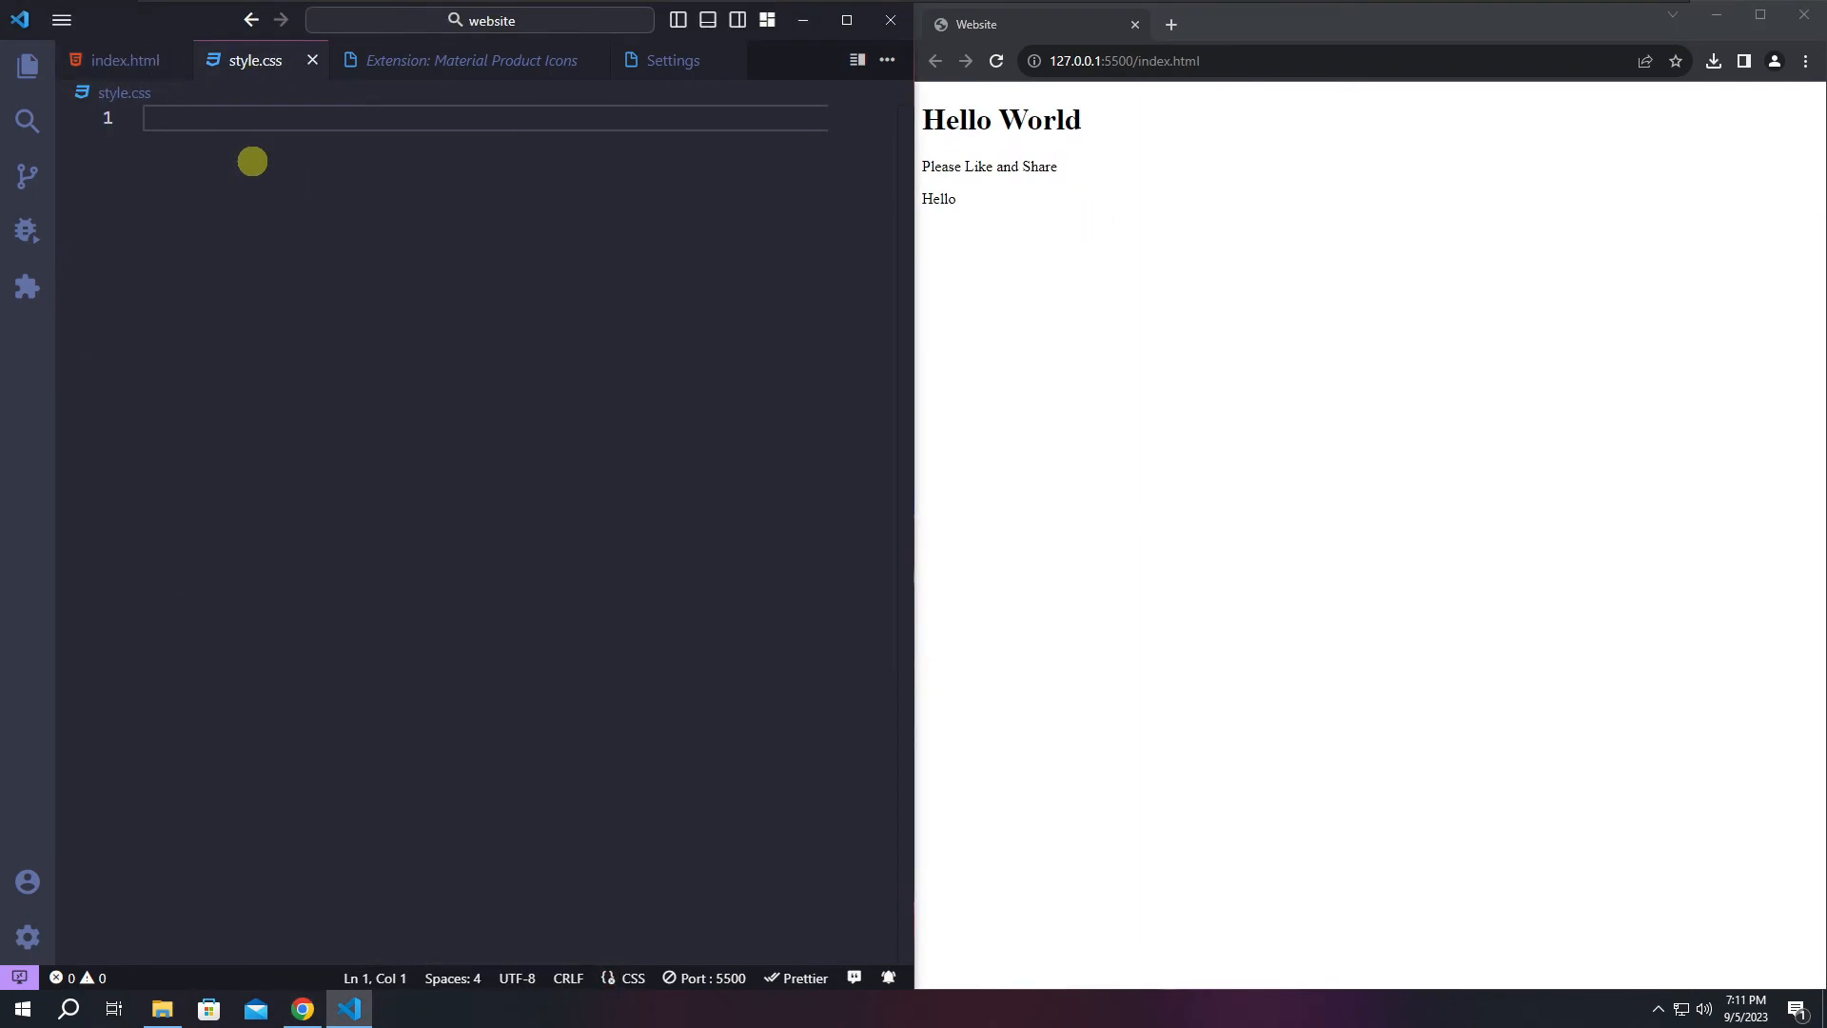
{"action": "left_click", "coordinate": [124, 60]}
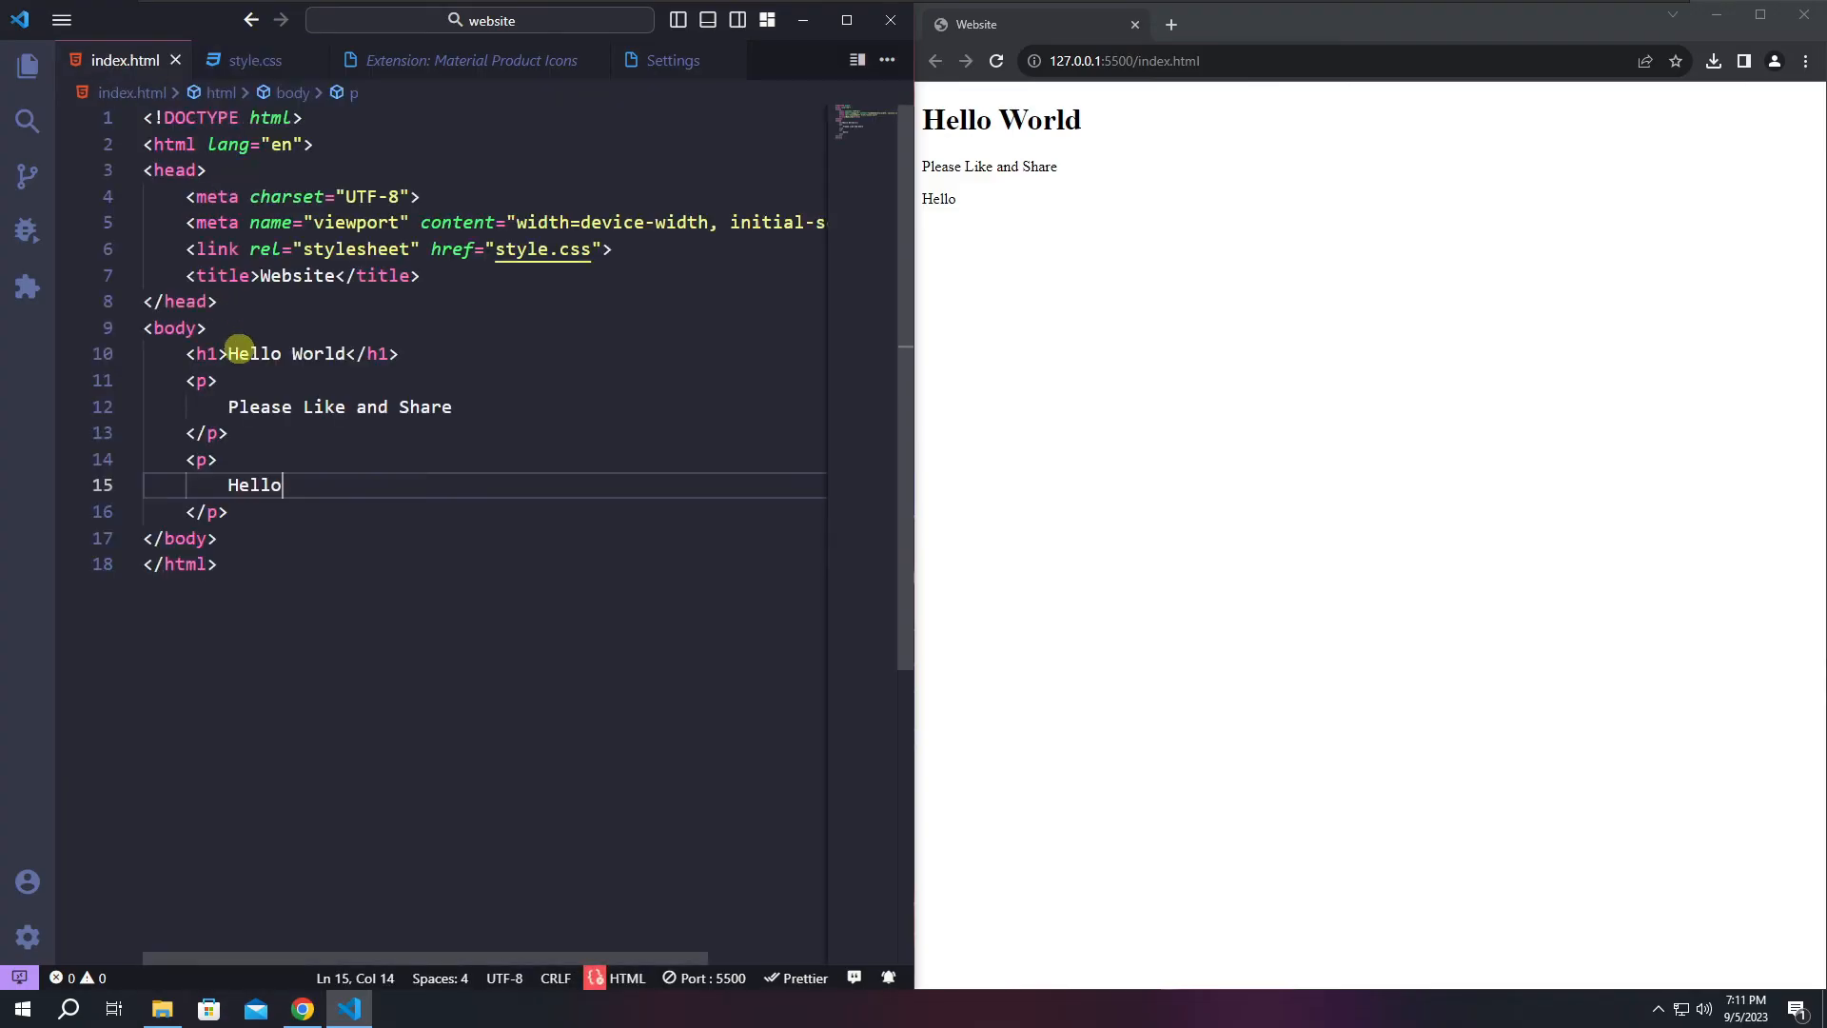
{"action": "left_click_drag", "start_coordinate": [371, 276], "coordinate": [381, 276]}
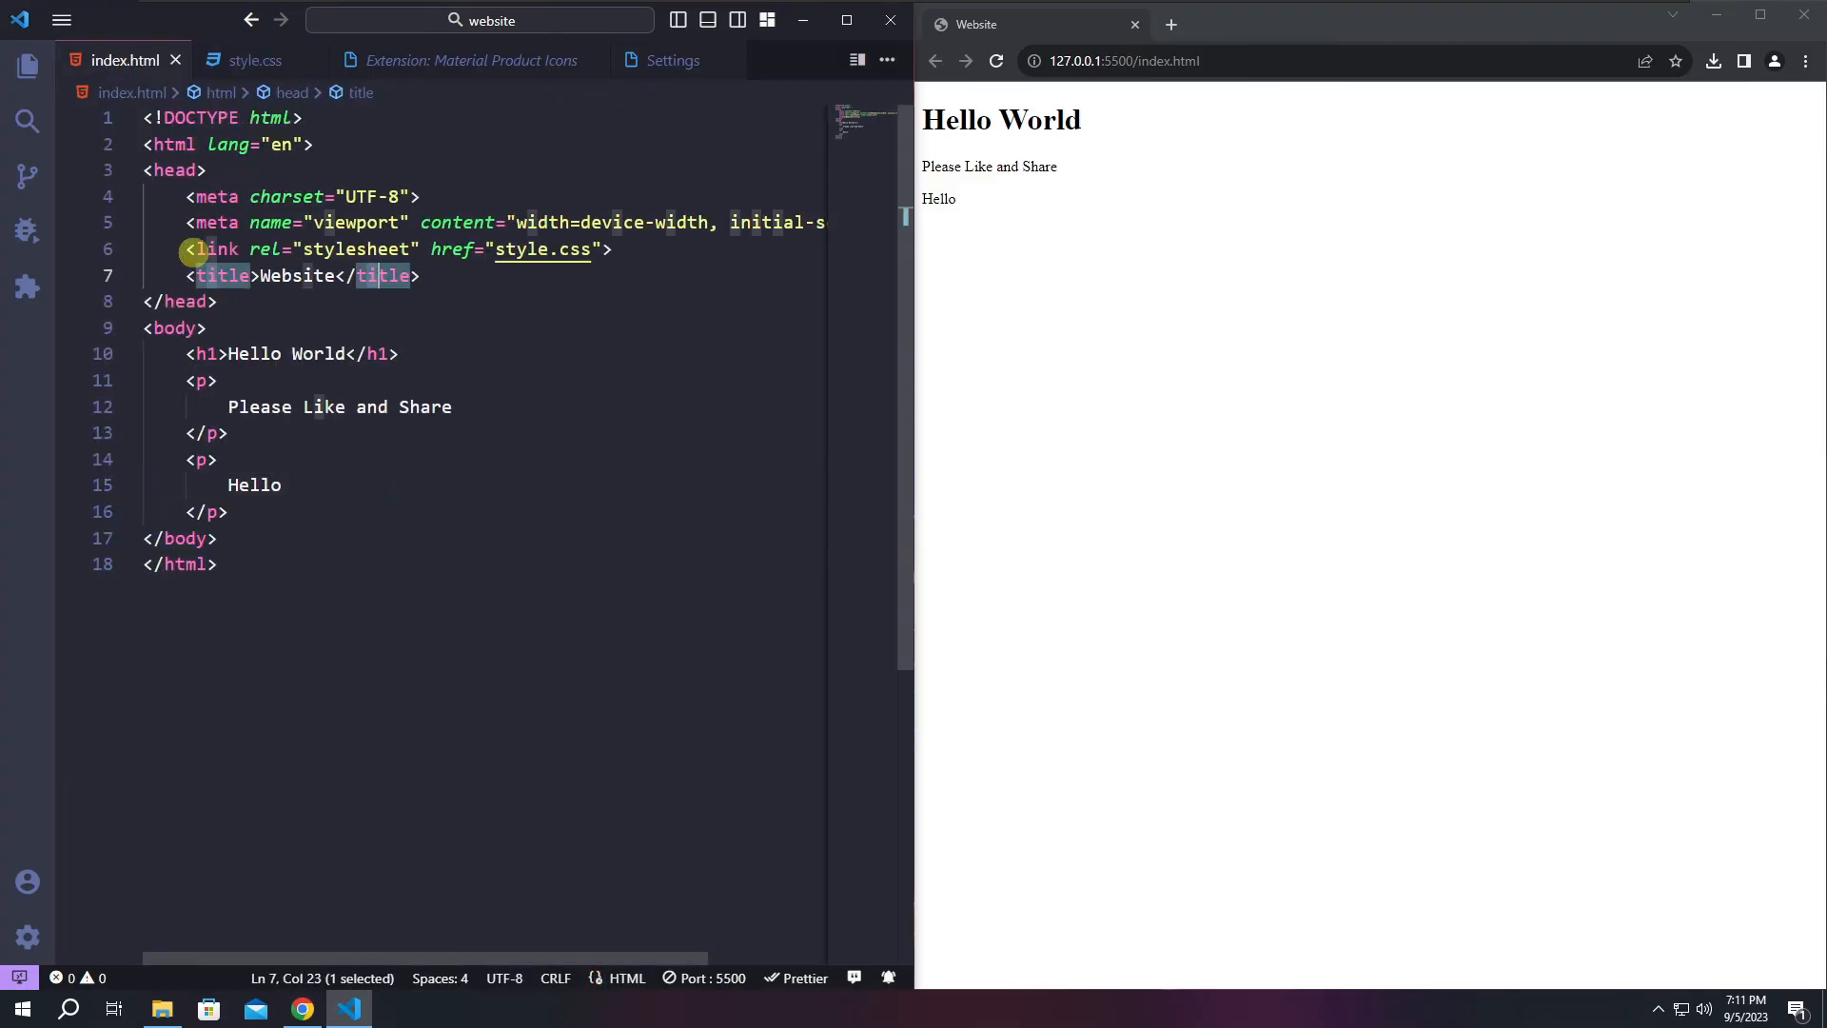
In style.css, add a p rule that sets the color to red, and switch to the browser preview to auto save.
{"action": "left_click", "coordinate": [249, 59]}
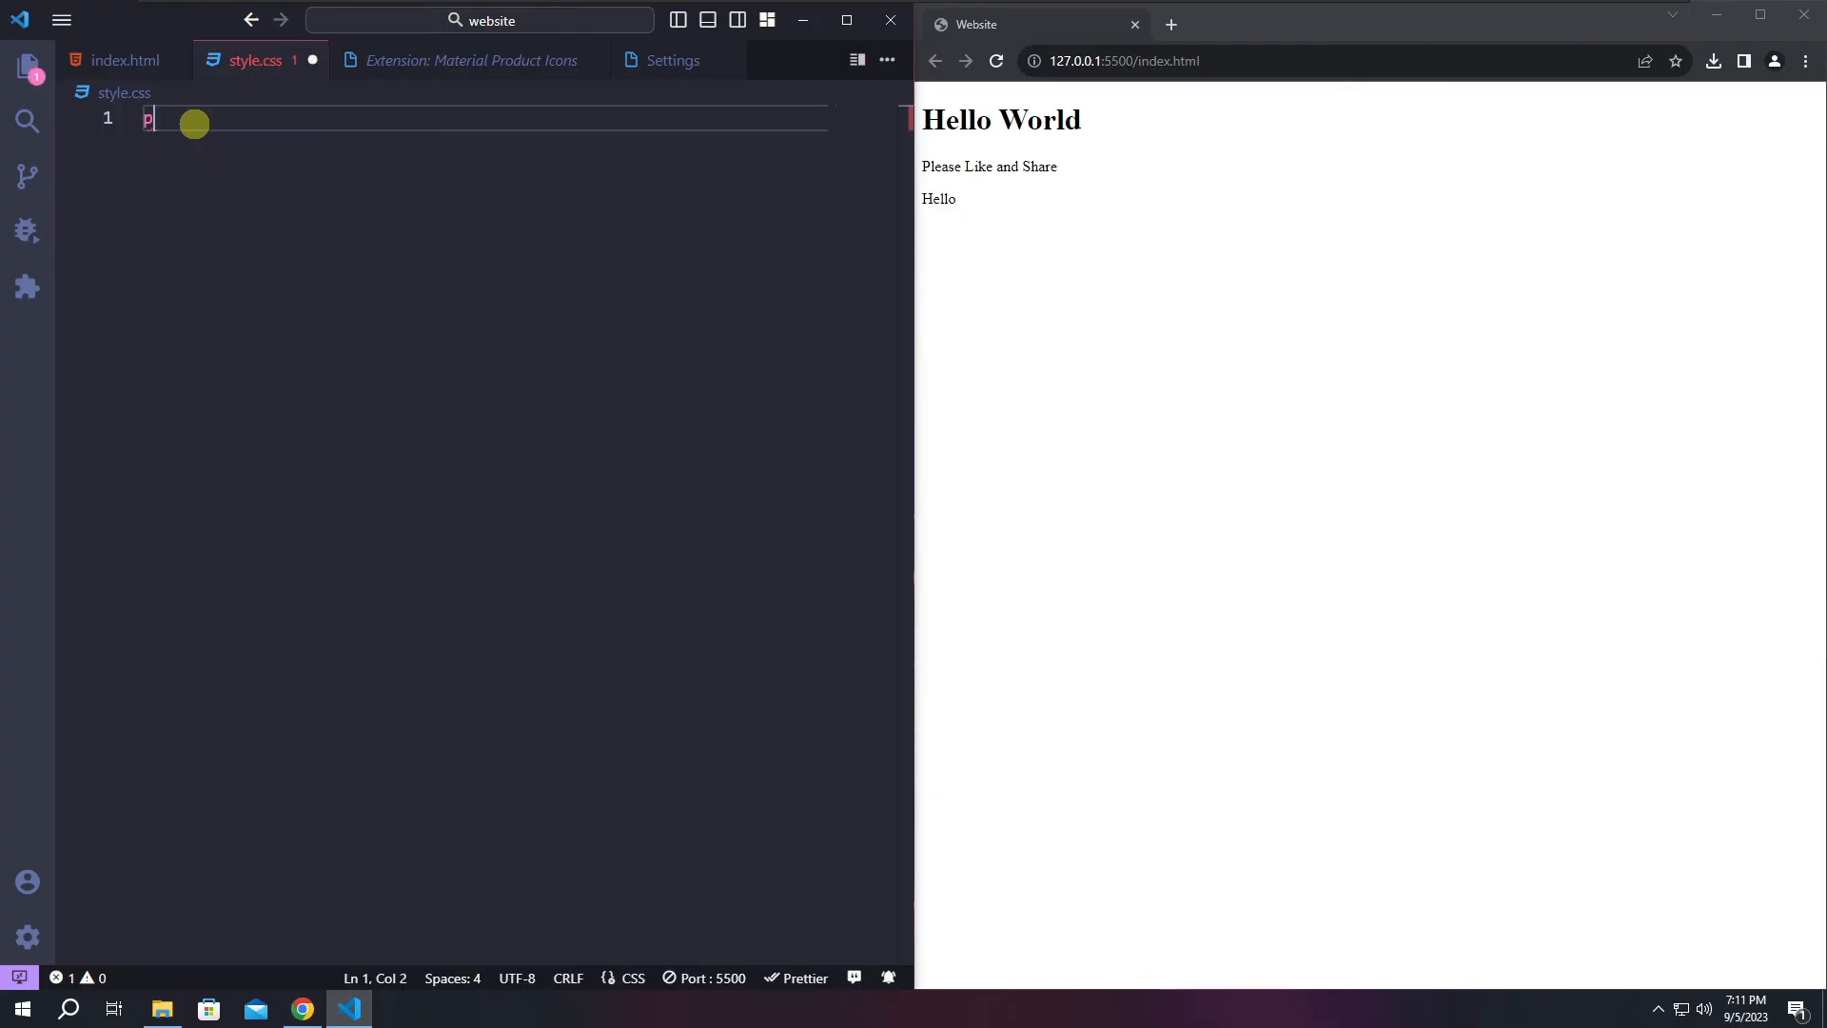
{"action": "type", "text": "p{"}
{"action": "key", "text": "Return"}
{"action": "type", "text": "color"}
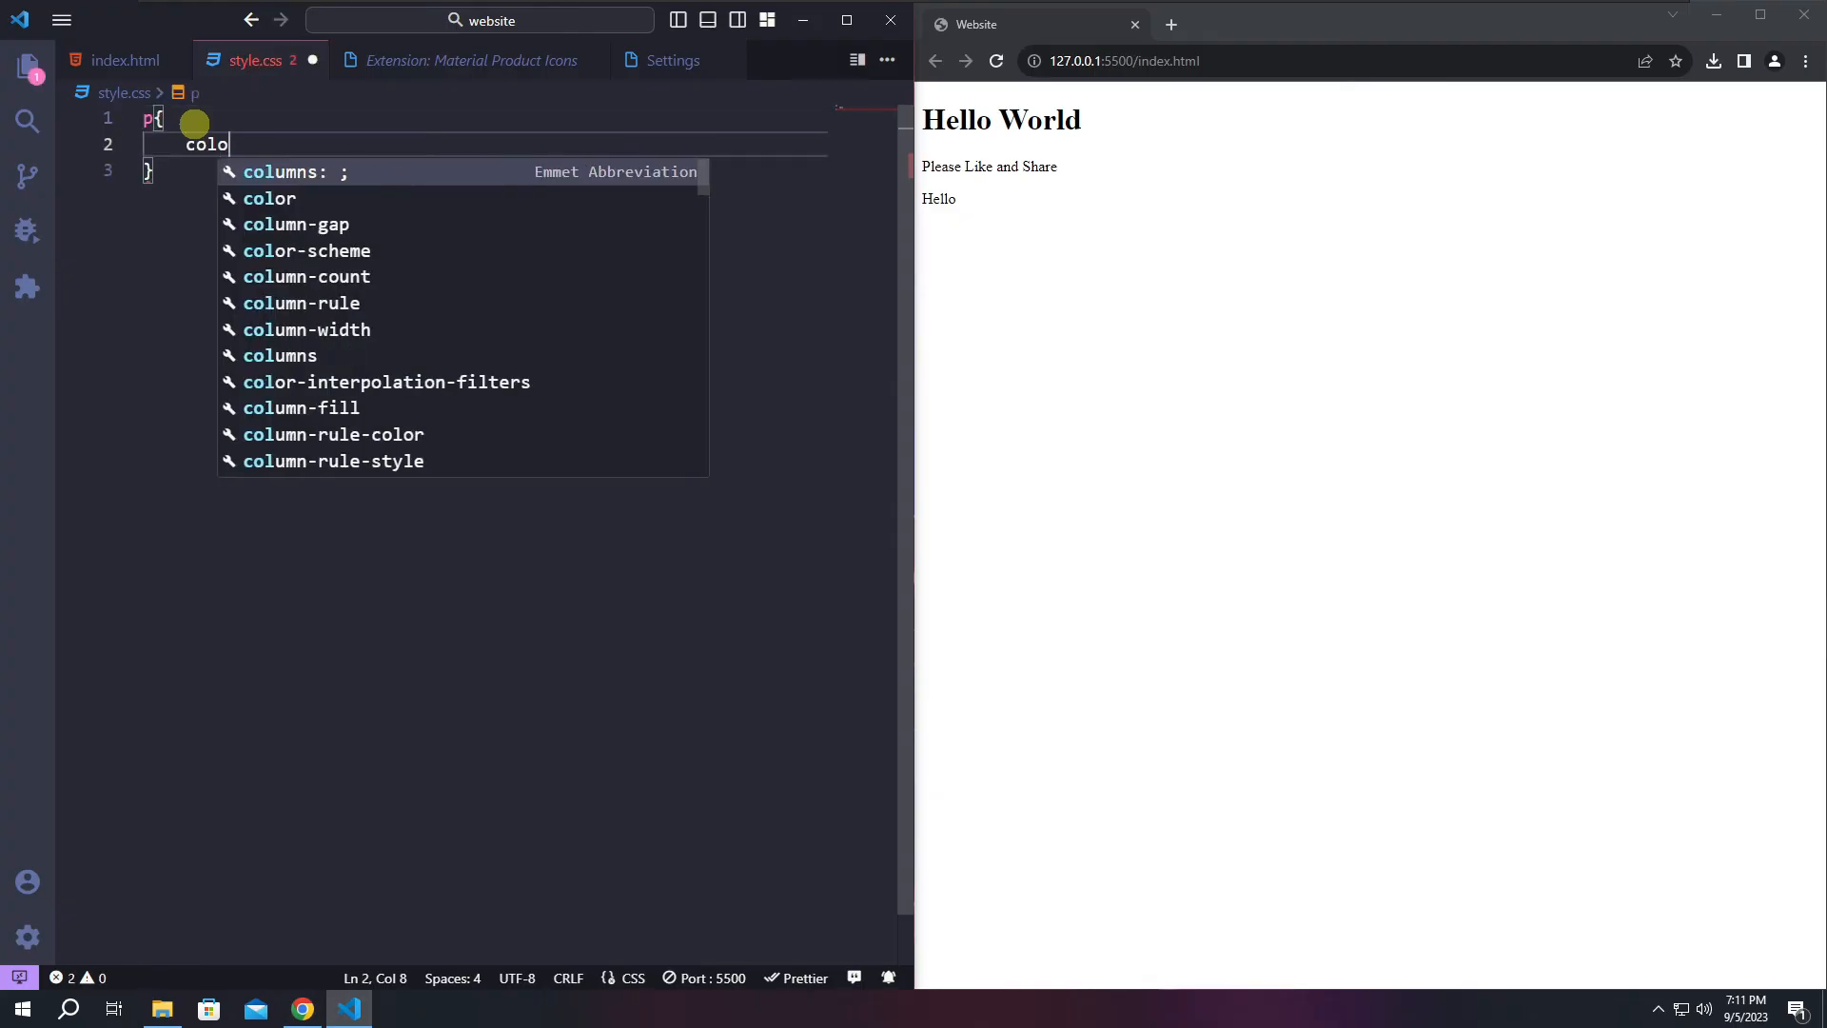
{"action": "key", "text": "Return"}
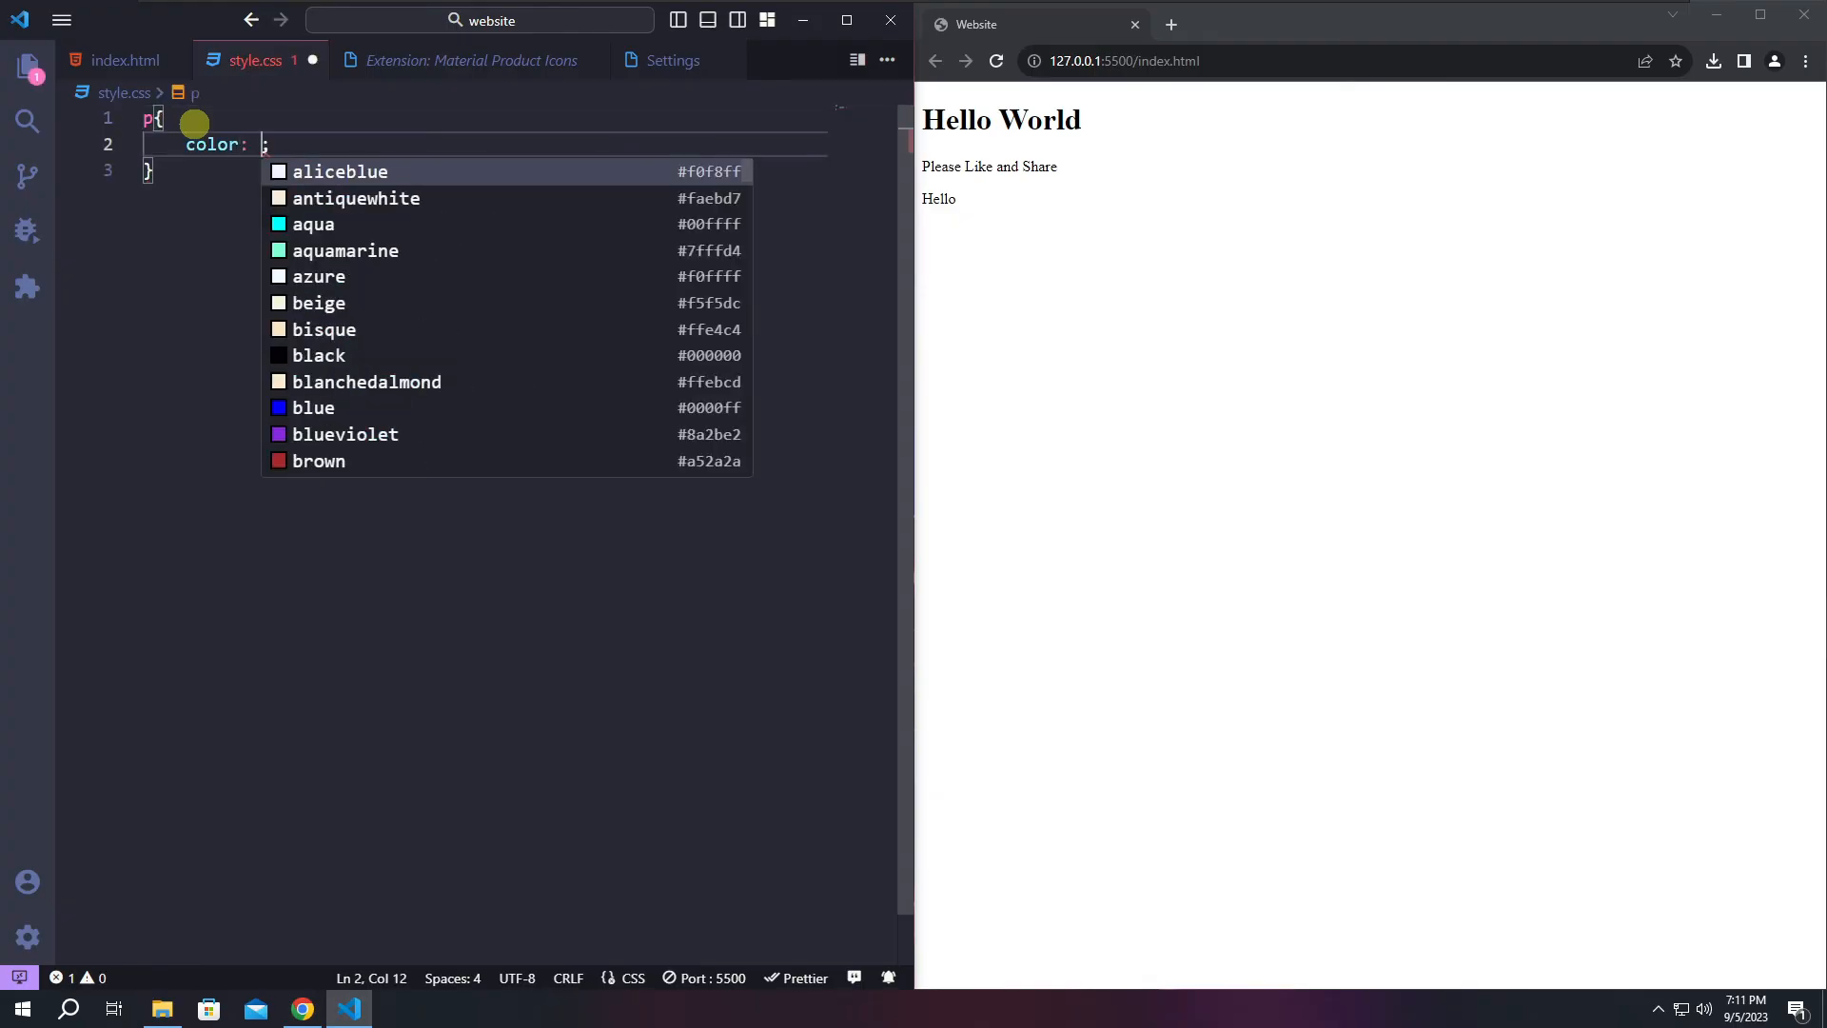
{"action": "type", "text": "red"}
{"action": "key", "text": "Return"}
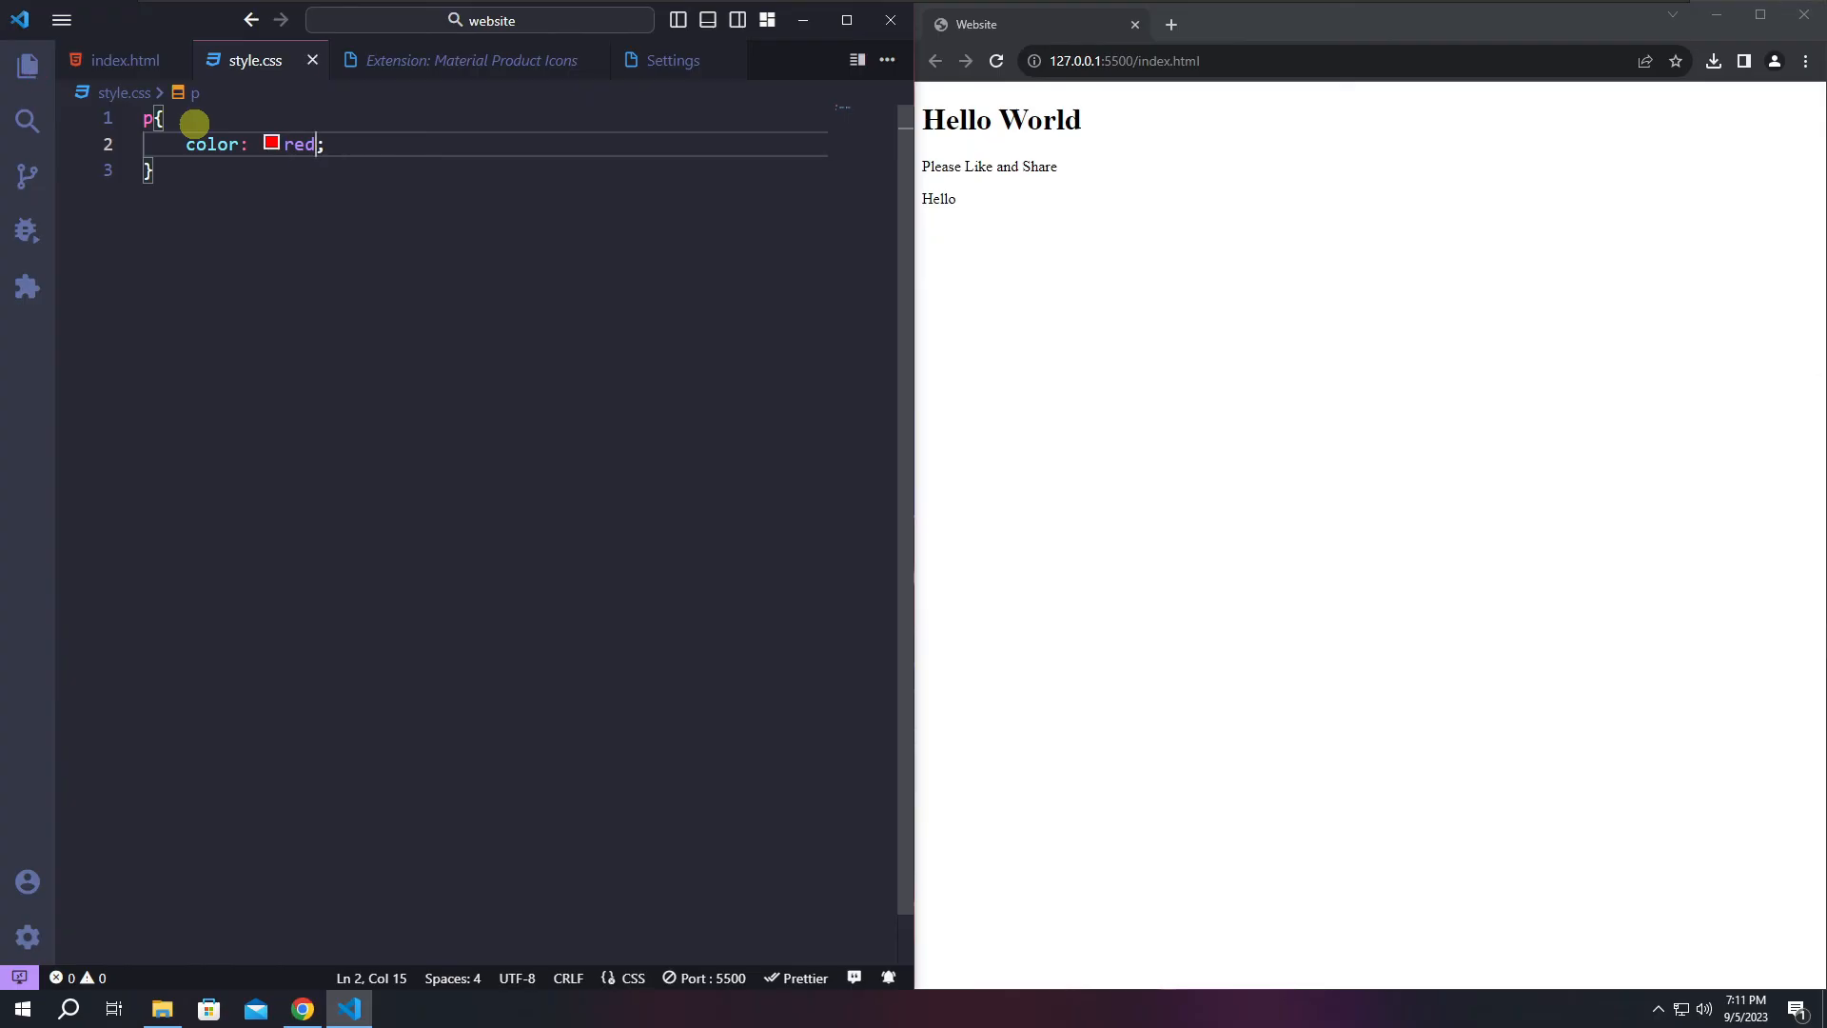
{"action": "left_click_drag", "start_coordinate": [913, 227], "coordinate": [949, 167]}
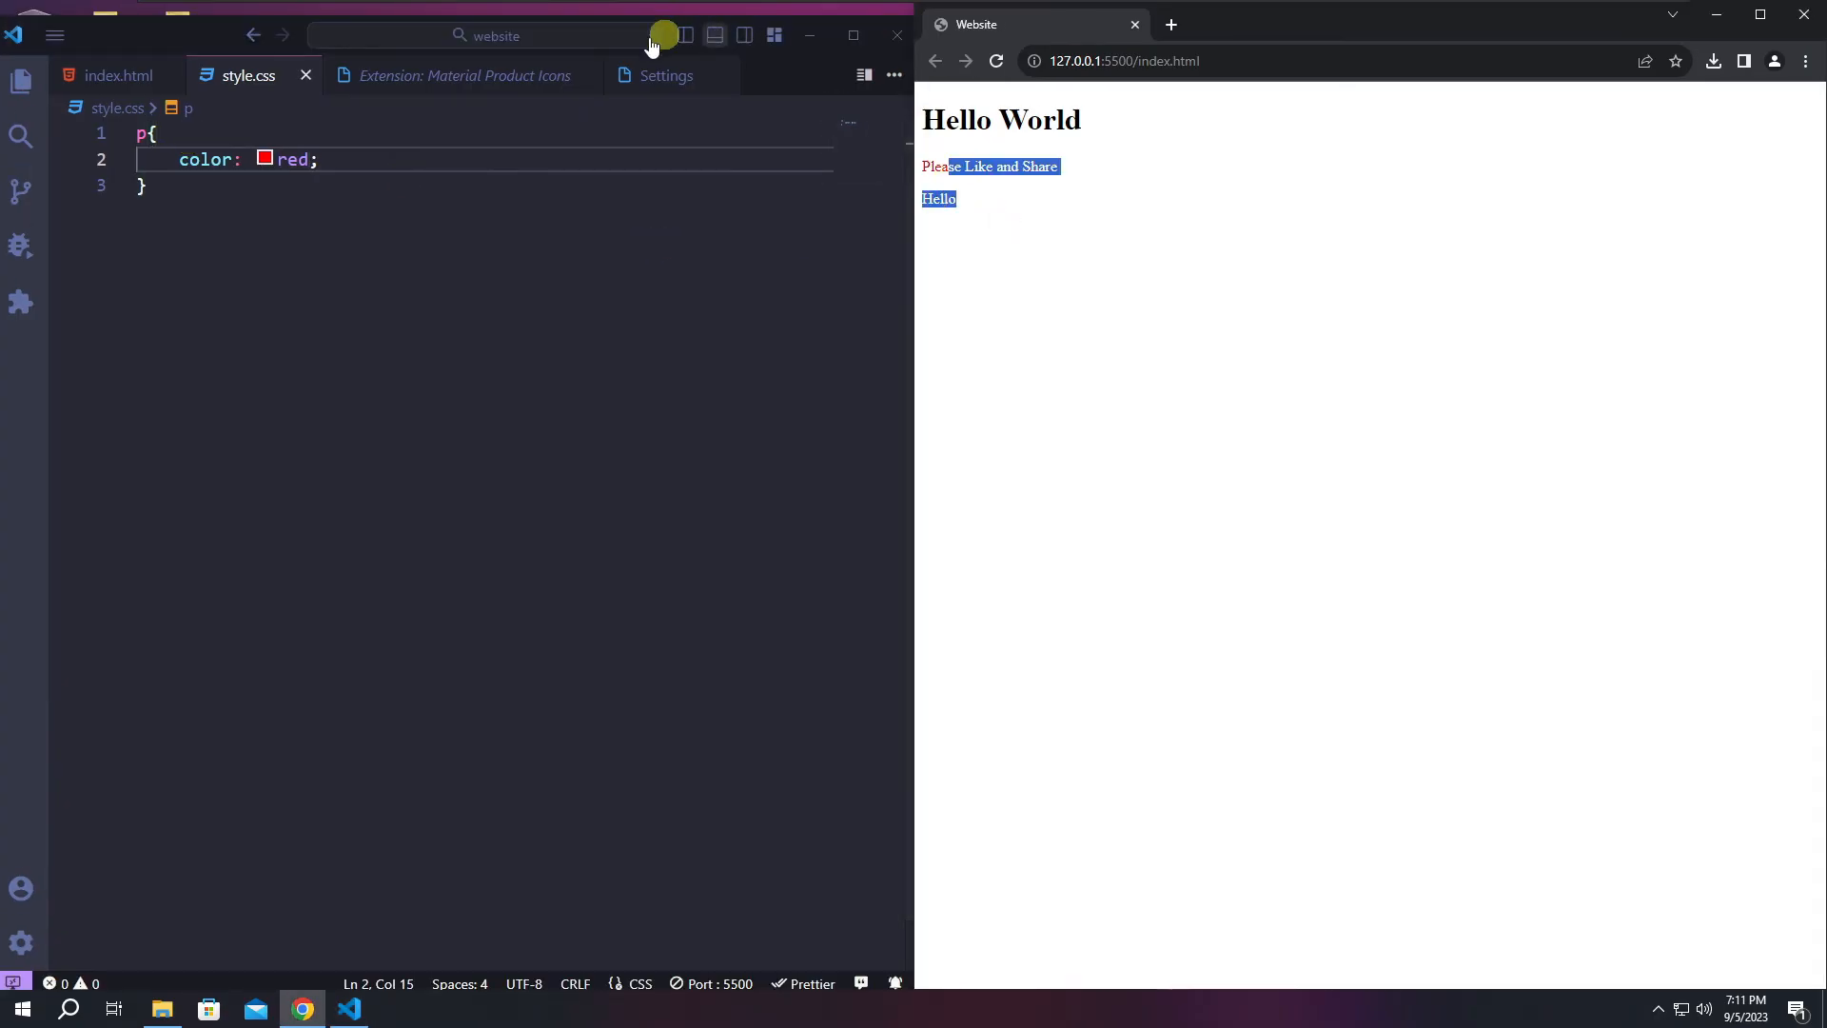
Snap the code editor window to the left half of the screen at full height and show index.html.
{"action": "left_click_drag", "start_coordinate": [652, 45], "coordinate": [2, 34]}
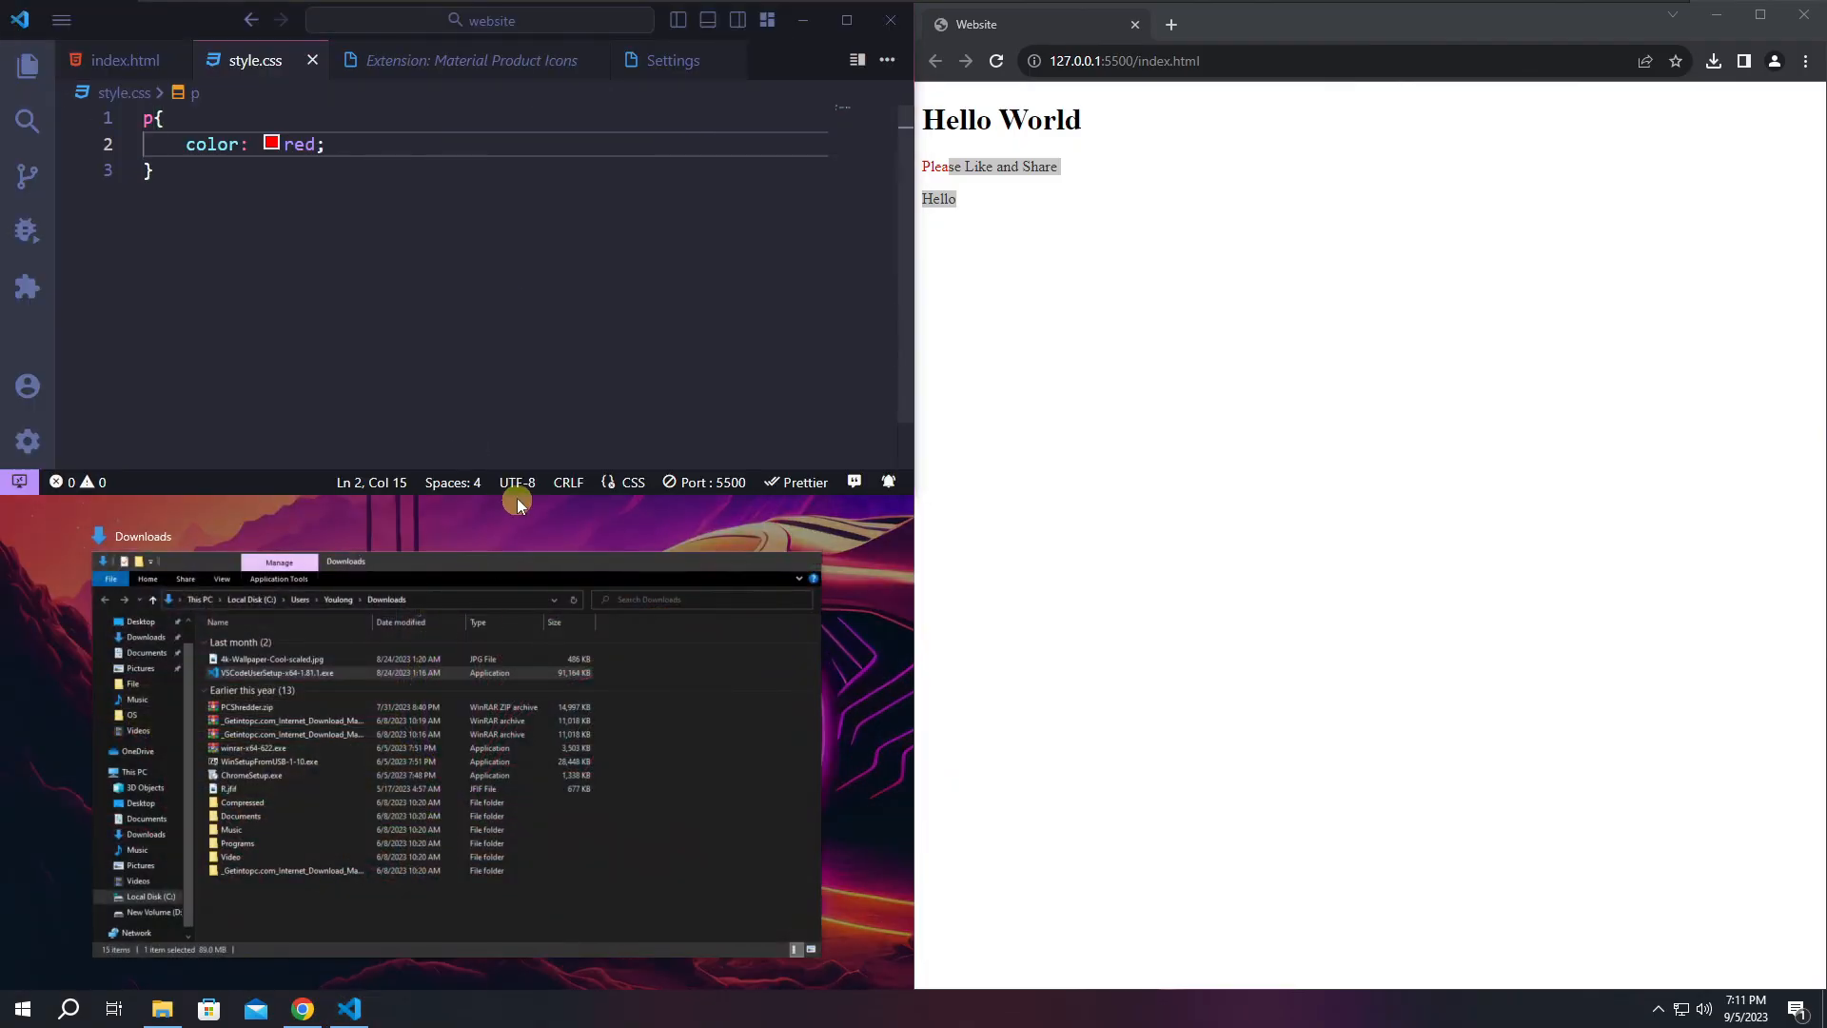
{"action": "left_click_drag", "start_coordinate": [519, 494], "coordinate": [498, 988]}
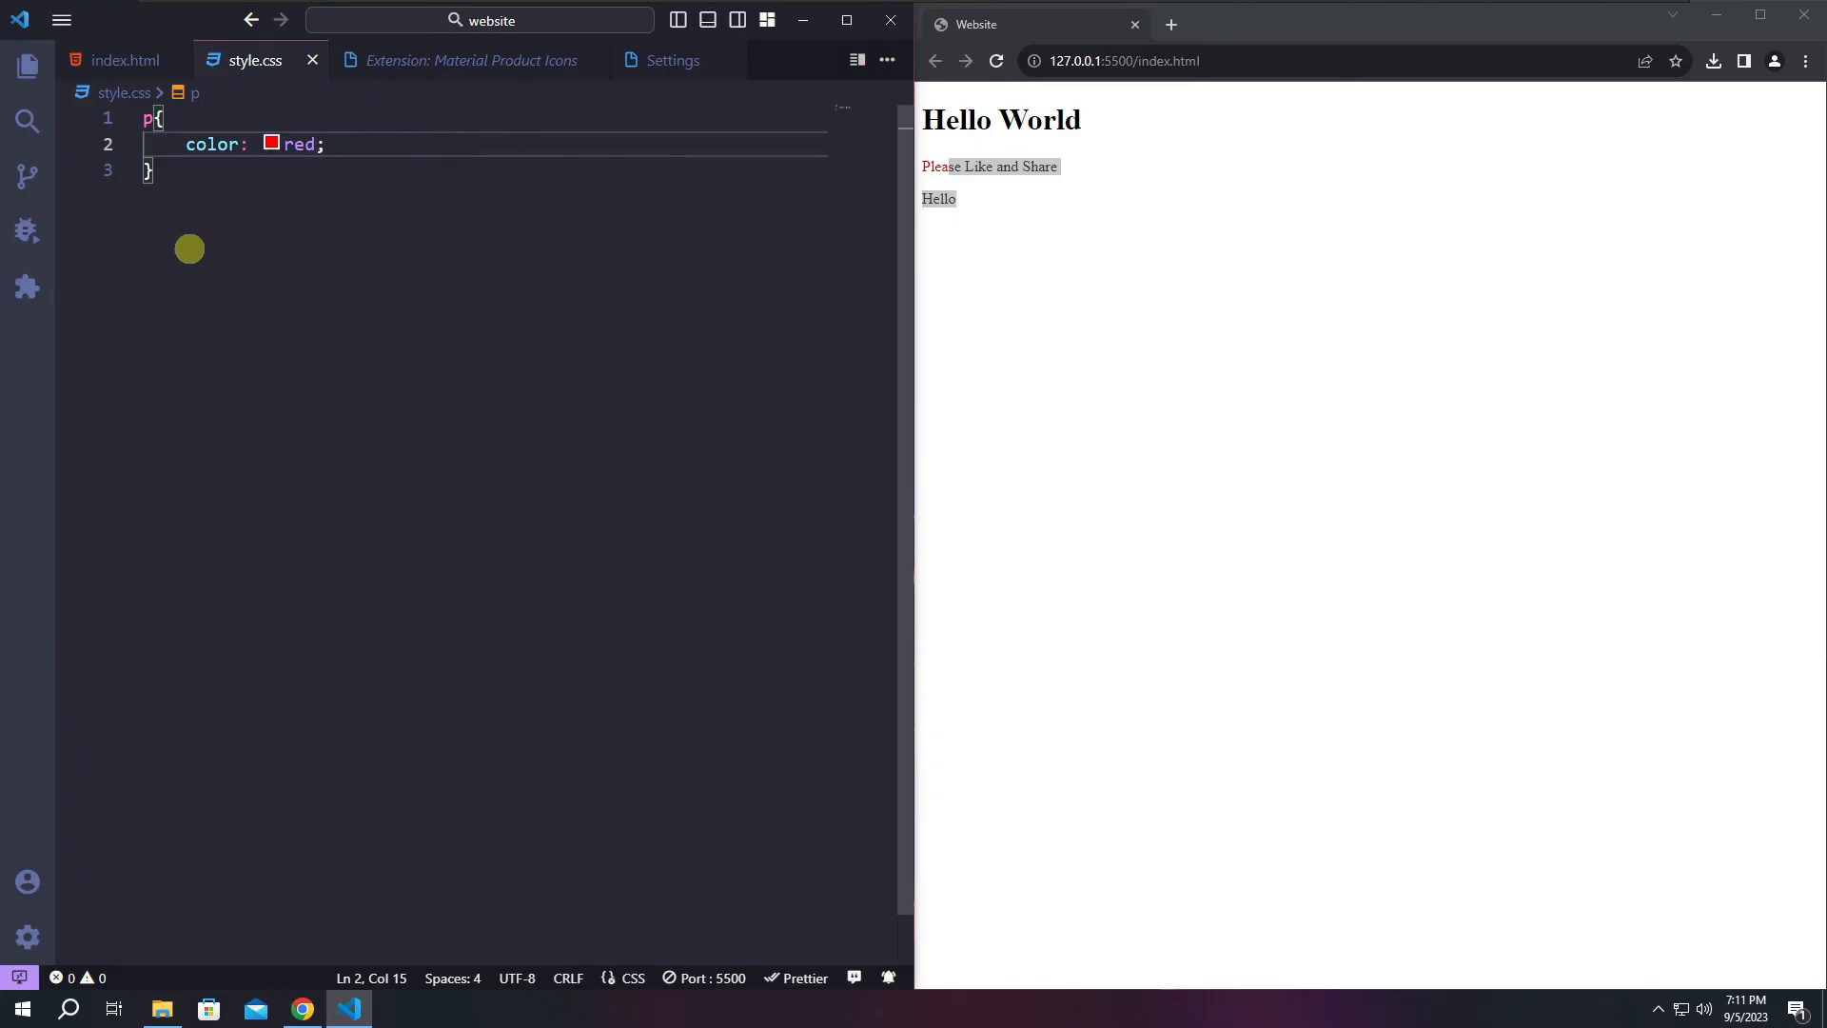
{"action": "left_click", "coordinate": [124, 57]}
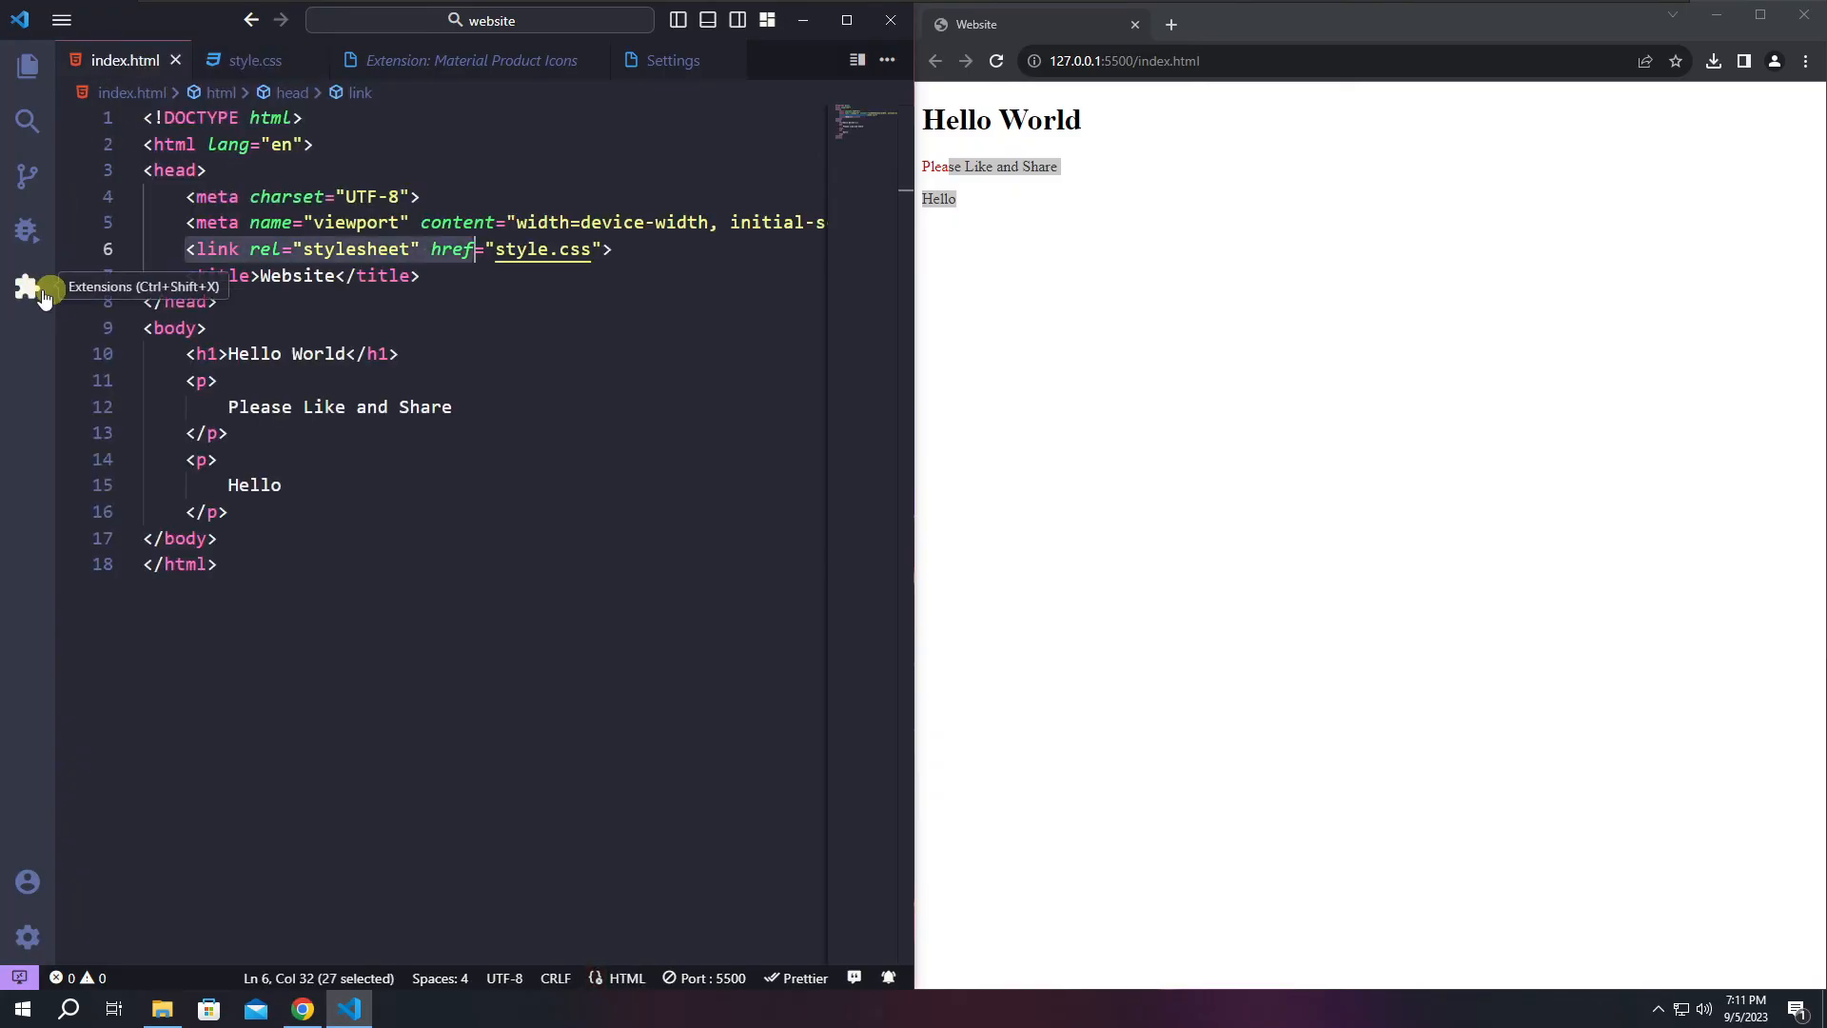
Search the extension marketplace for "python" and view the details of Microsoft's Python extension and the Python Extension Pack.
{"action": "left_click", "coordinate": [27, 288]}
{"action": "key", "text": "ctrl+a"}
{"action": "key", "text": "BackSpace"}
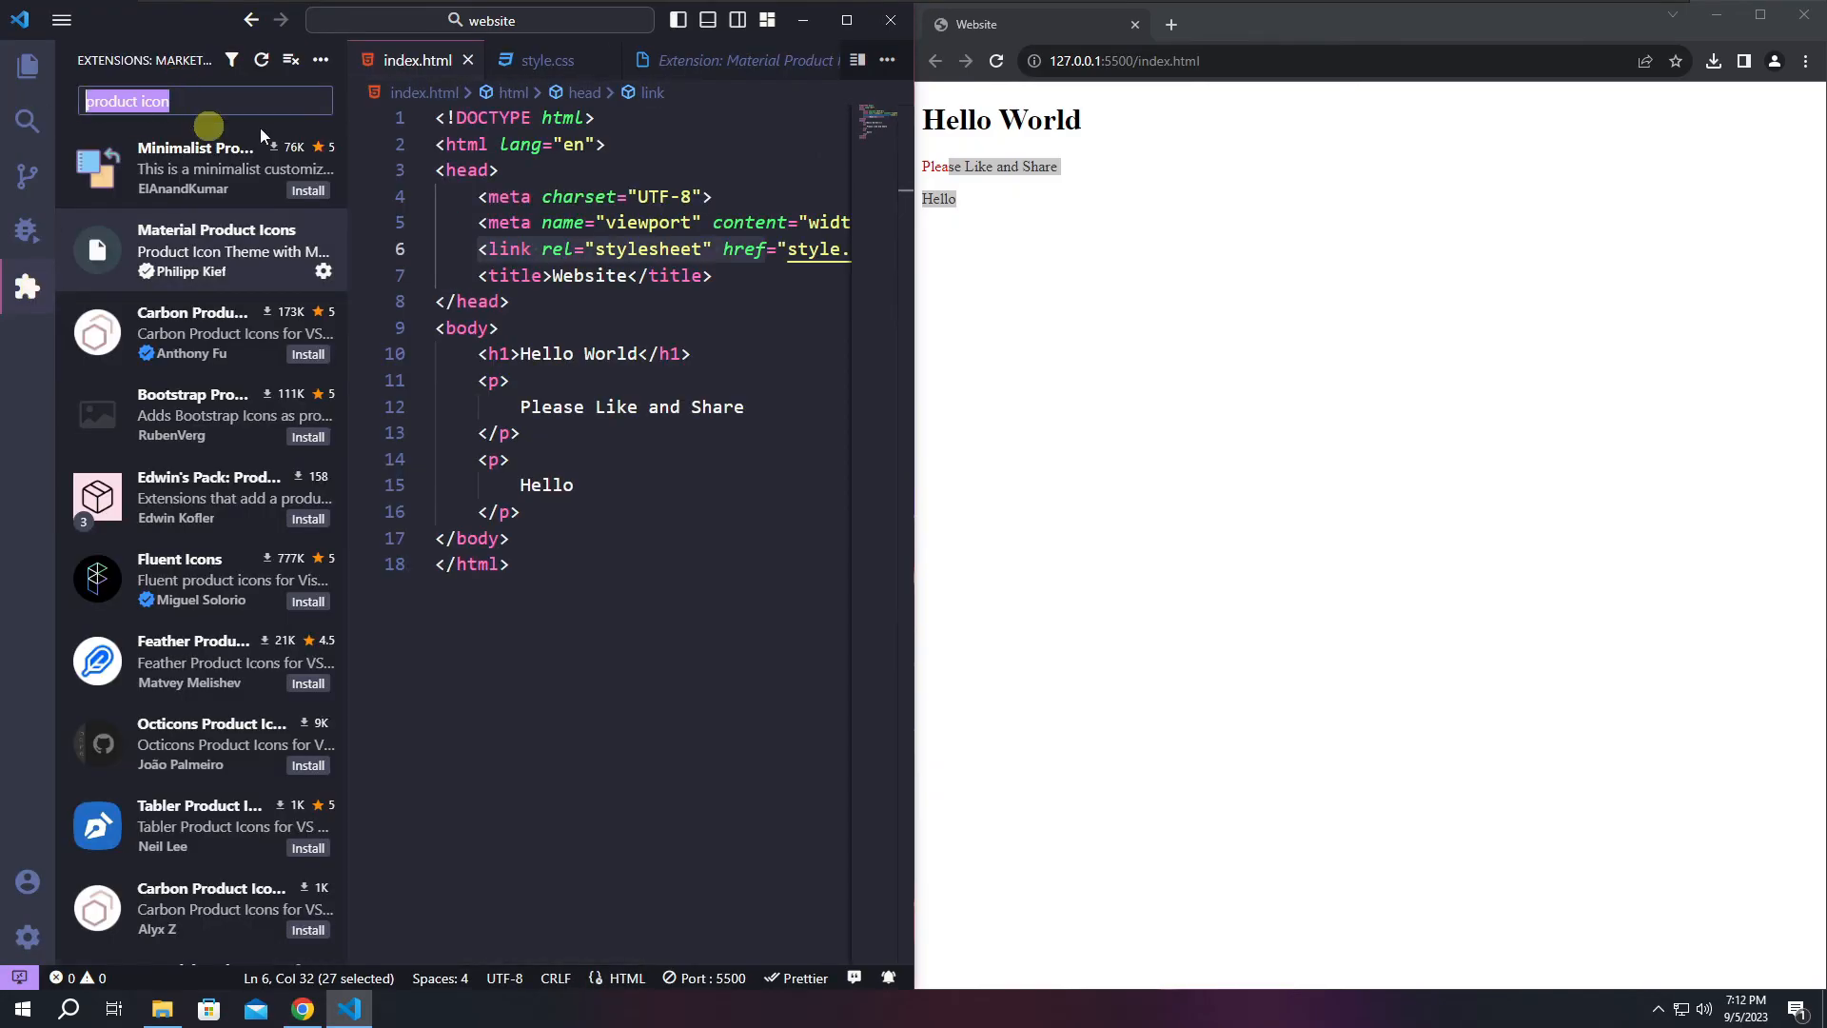
{"action": "type", "text": "p"}
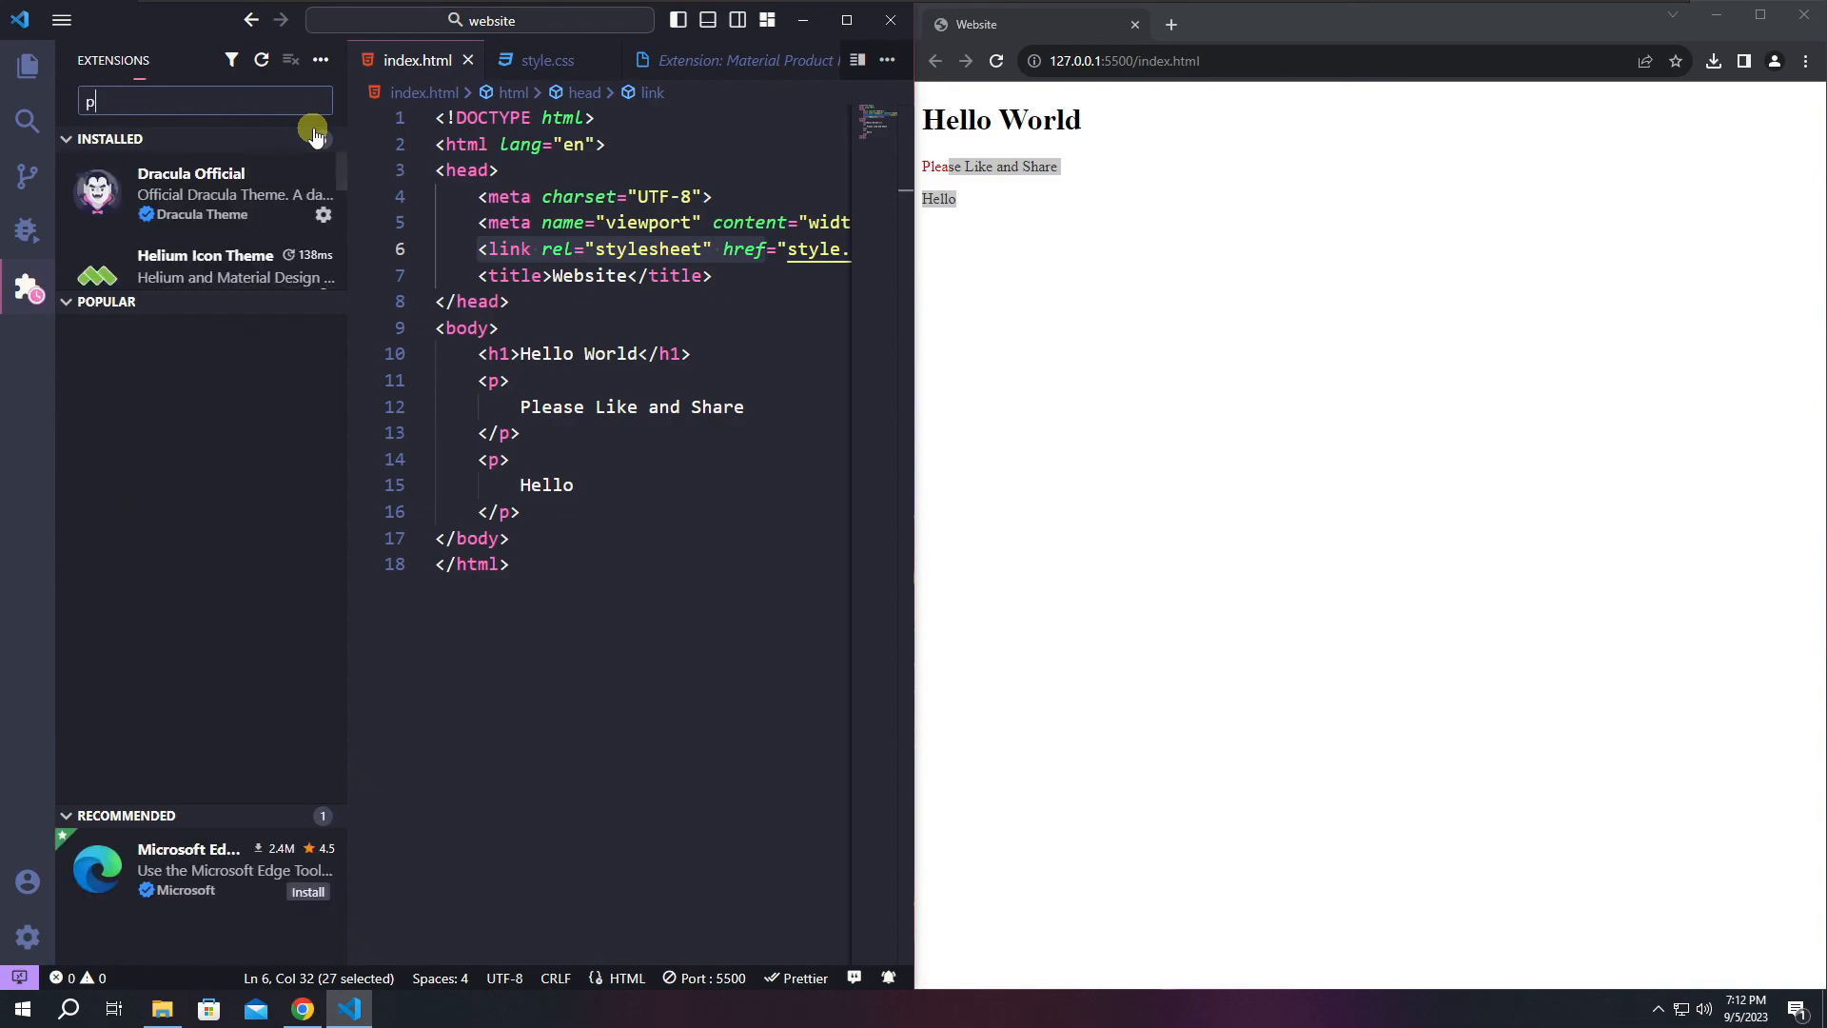
{"action": "type", "text": "ythi"}
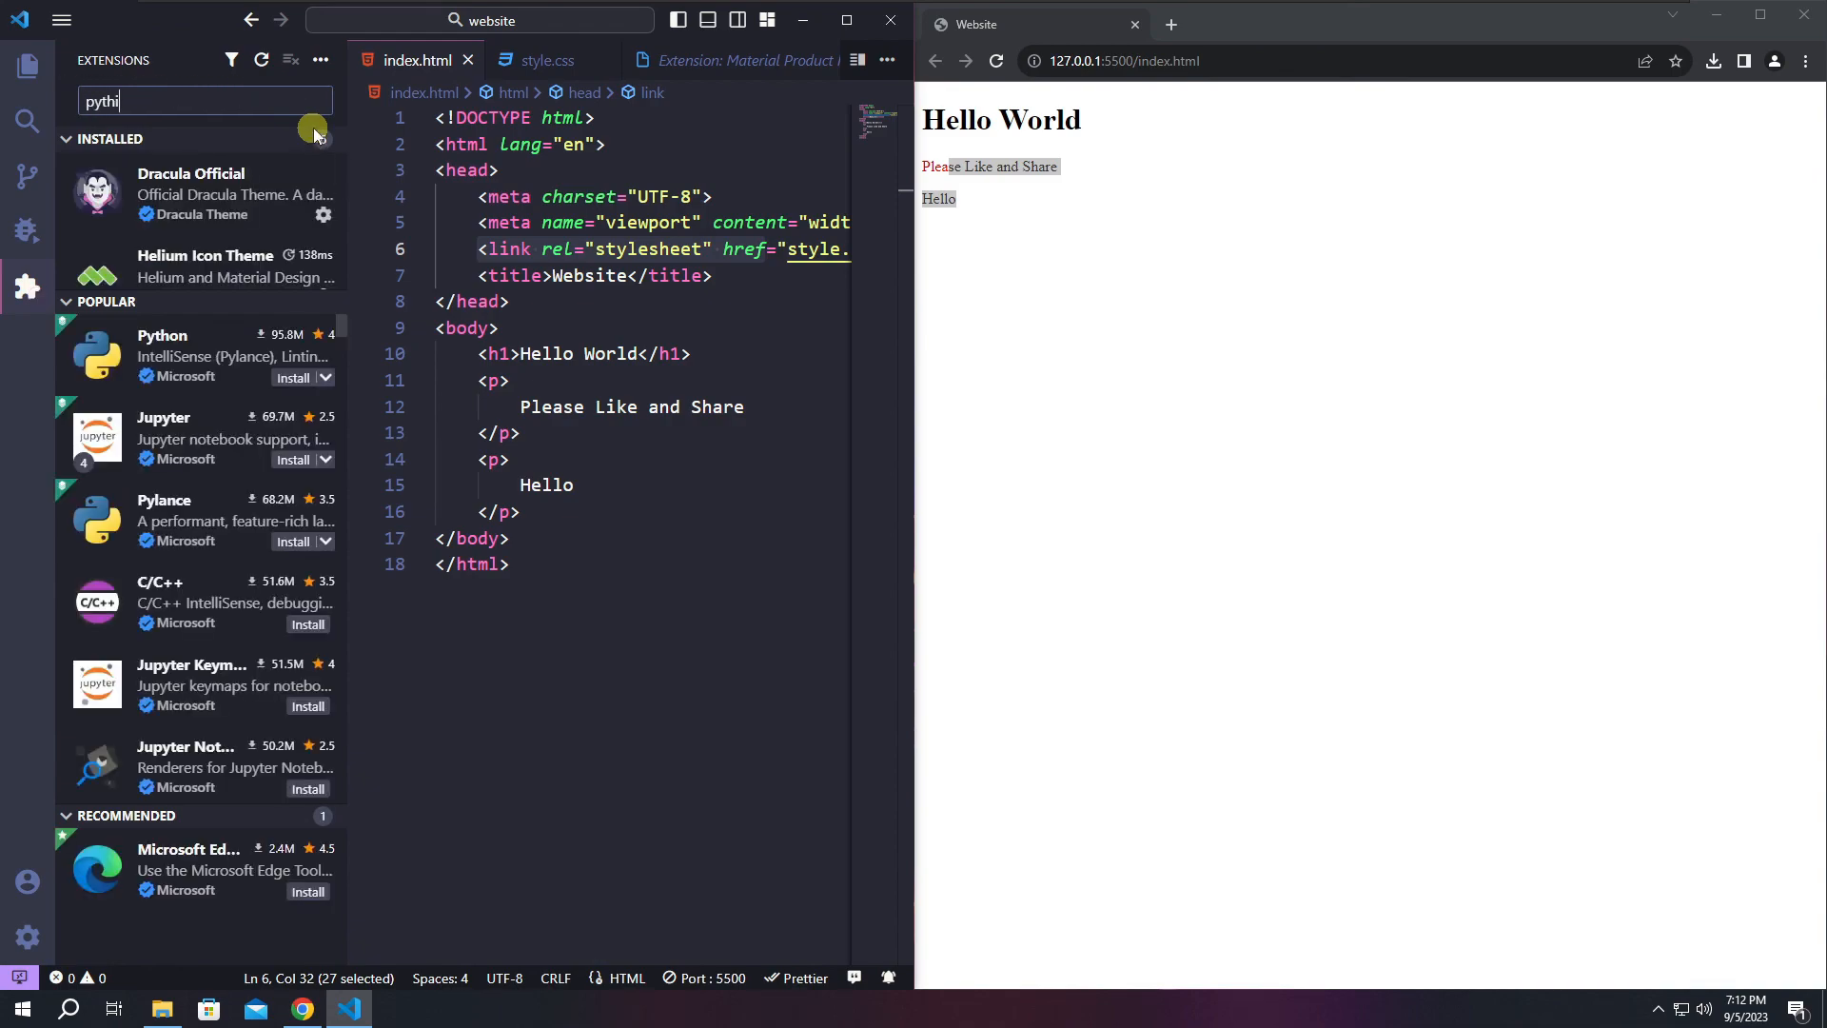
{"action": "key", "text": "BackSpace"}
{"action": "type", "text": "on"}
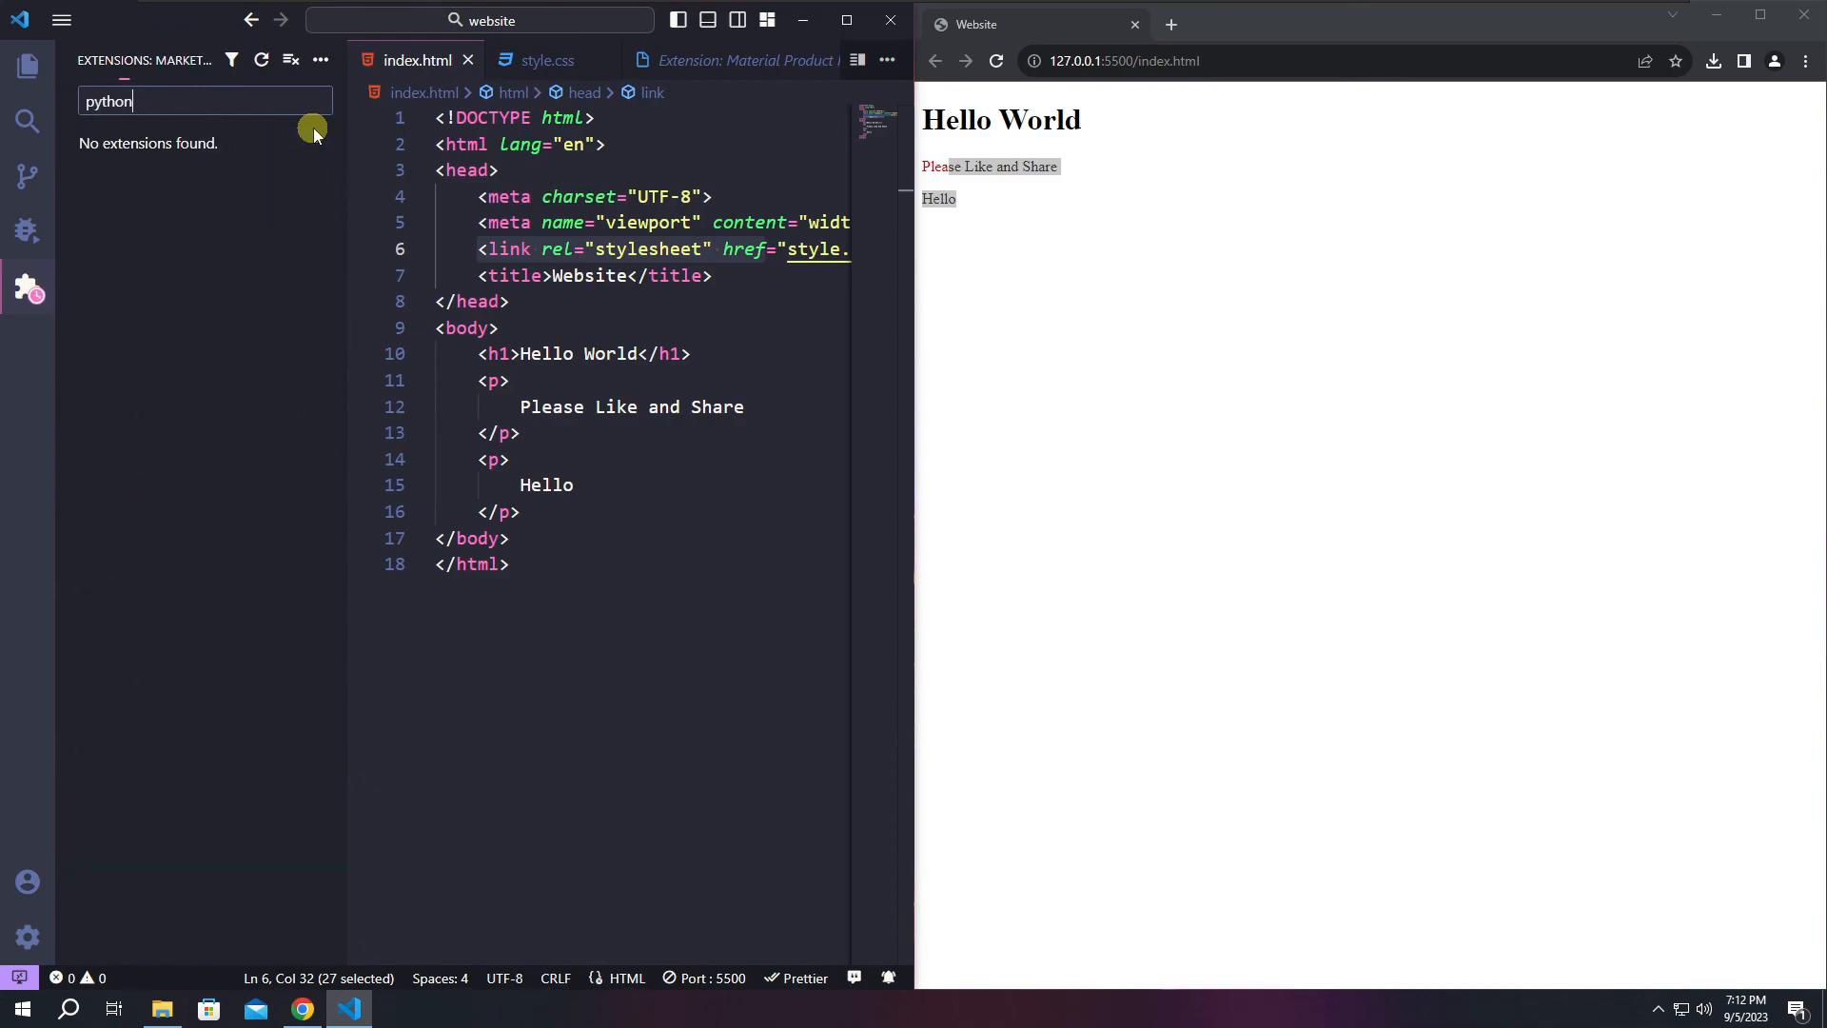
{"action": "left_click", "coordinate": [174, 172]}
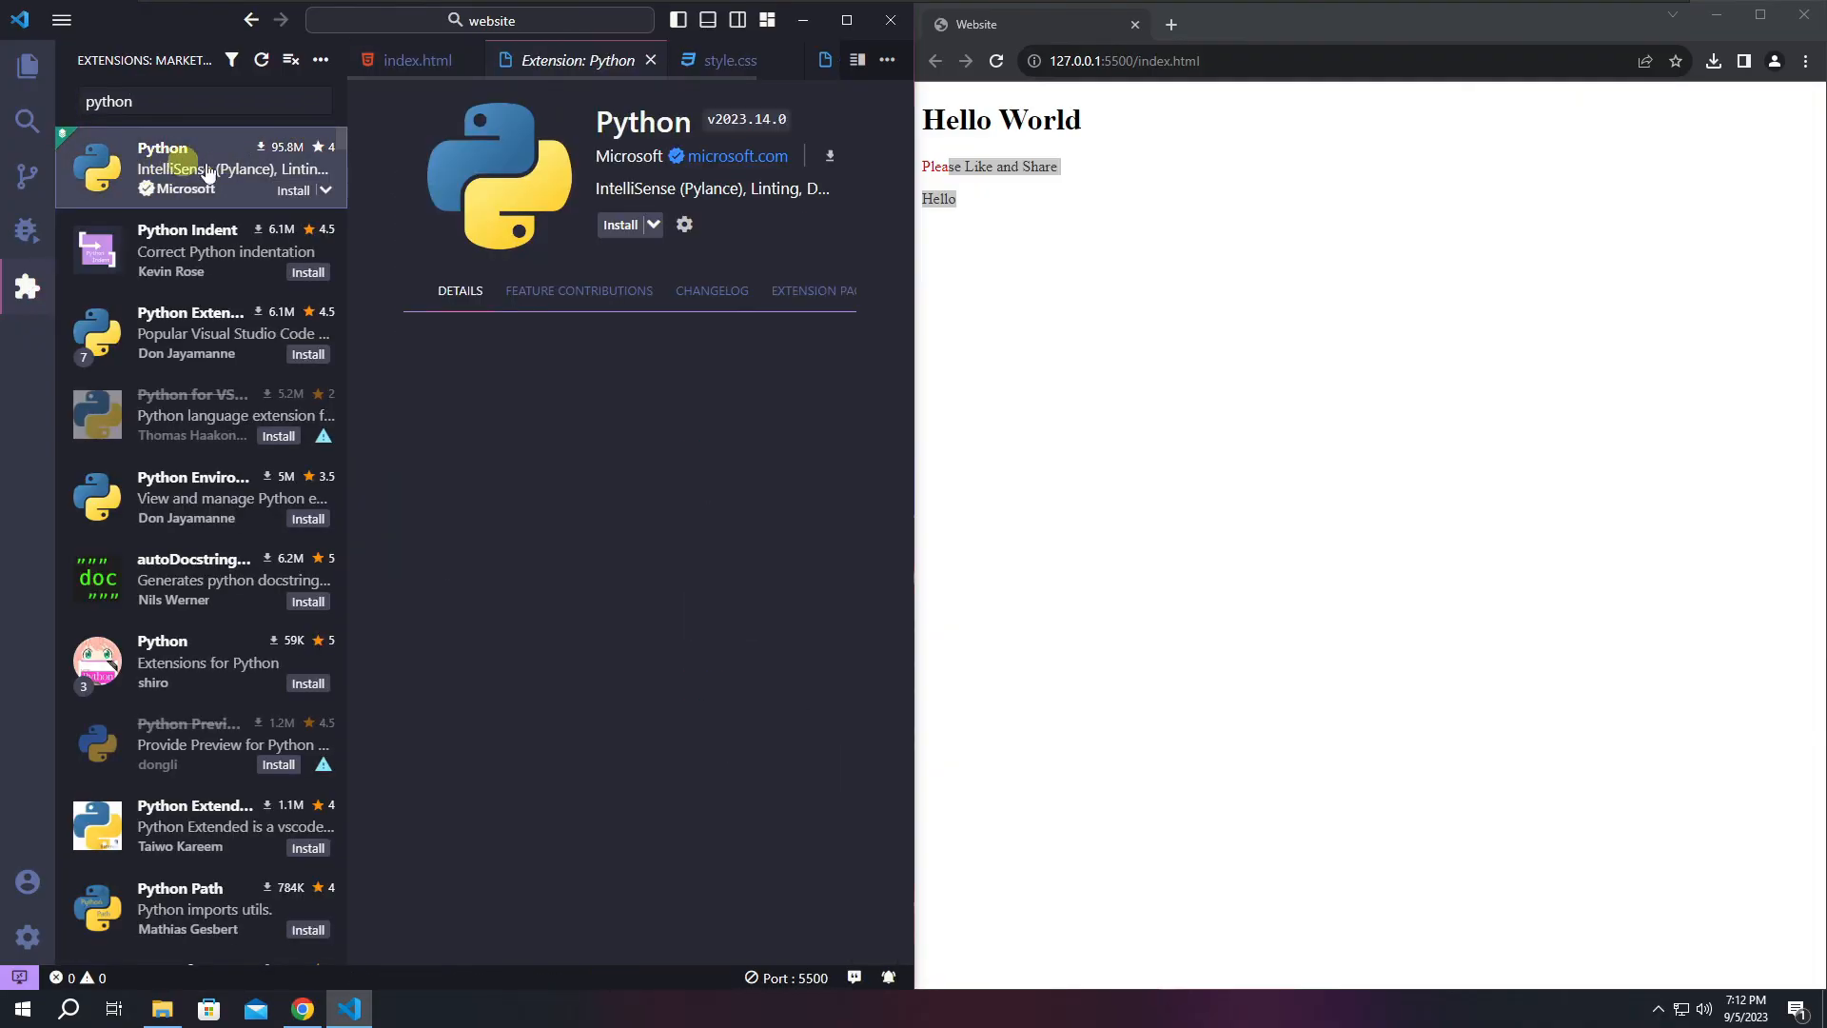
{"action": "left_click", "coordinate": [202, 343]}
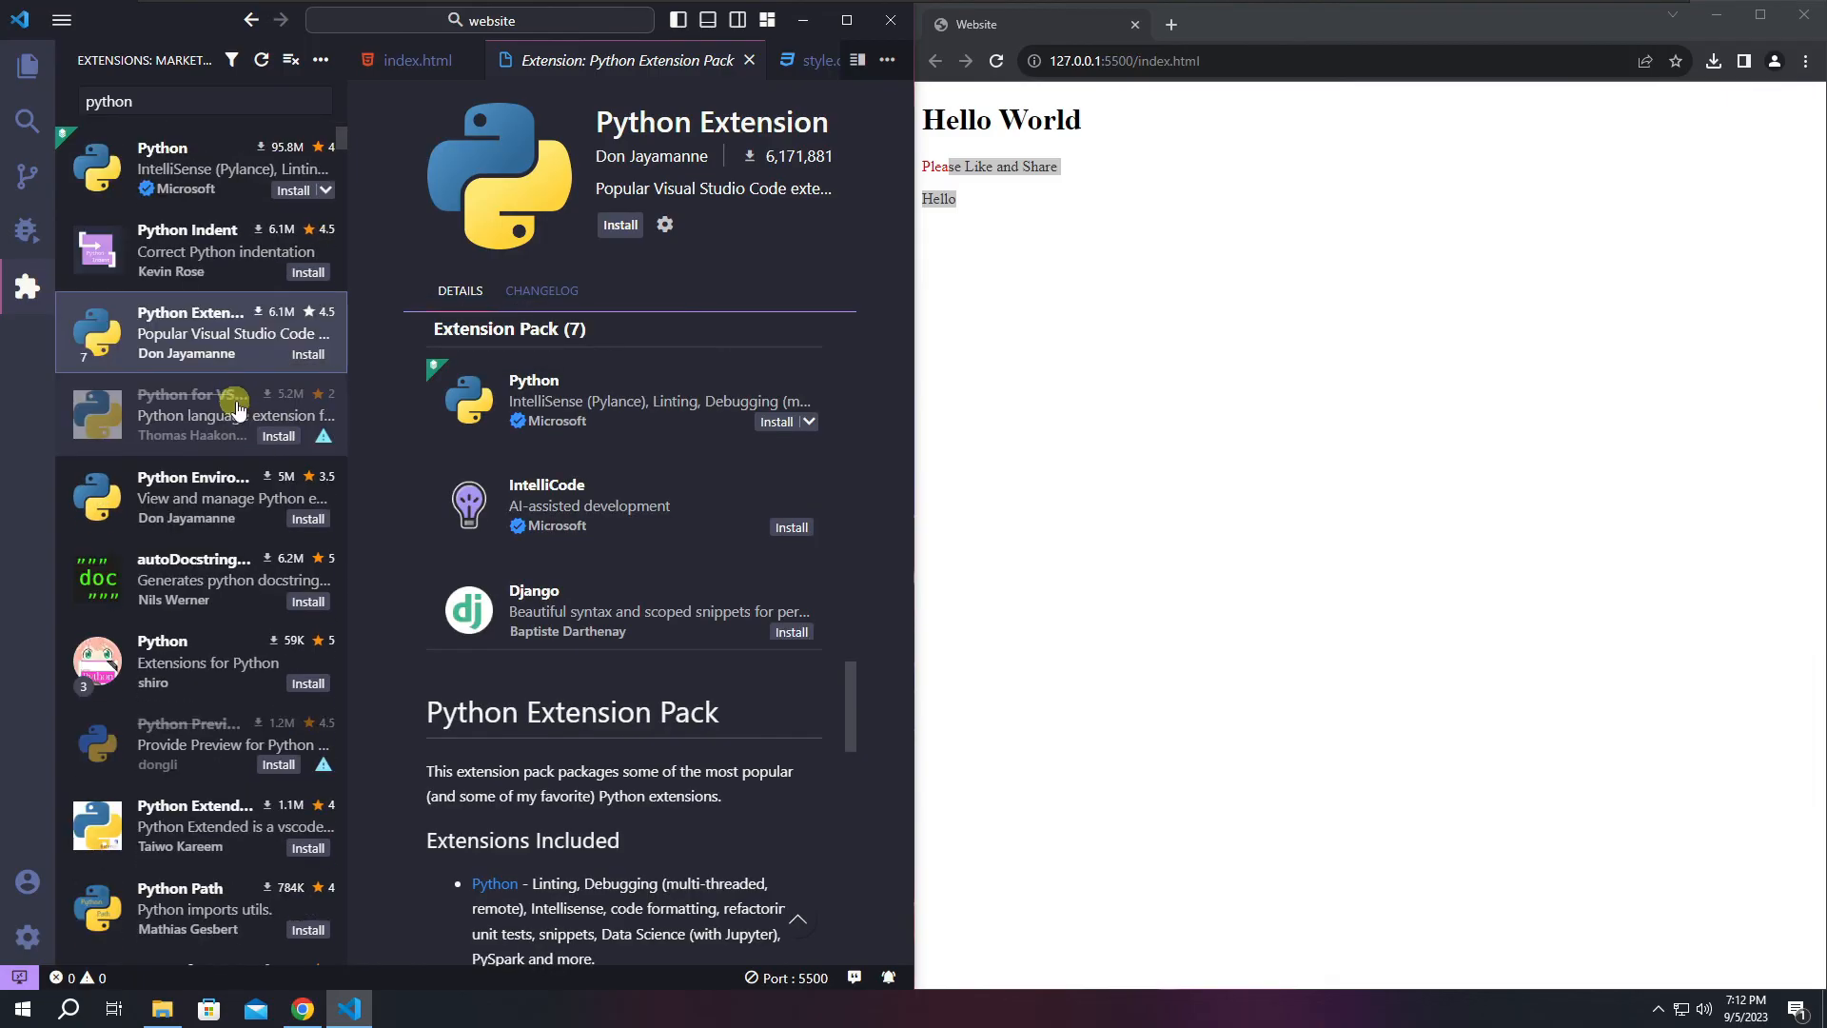
Search the extension marketplace for "tabnine" and install the Tabnine AI autocomplete extension.
{"action": "left_click_drag", "start_coordinate": [181, 103], "coordinate": [63, 115]}
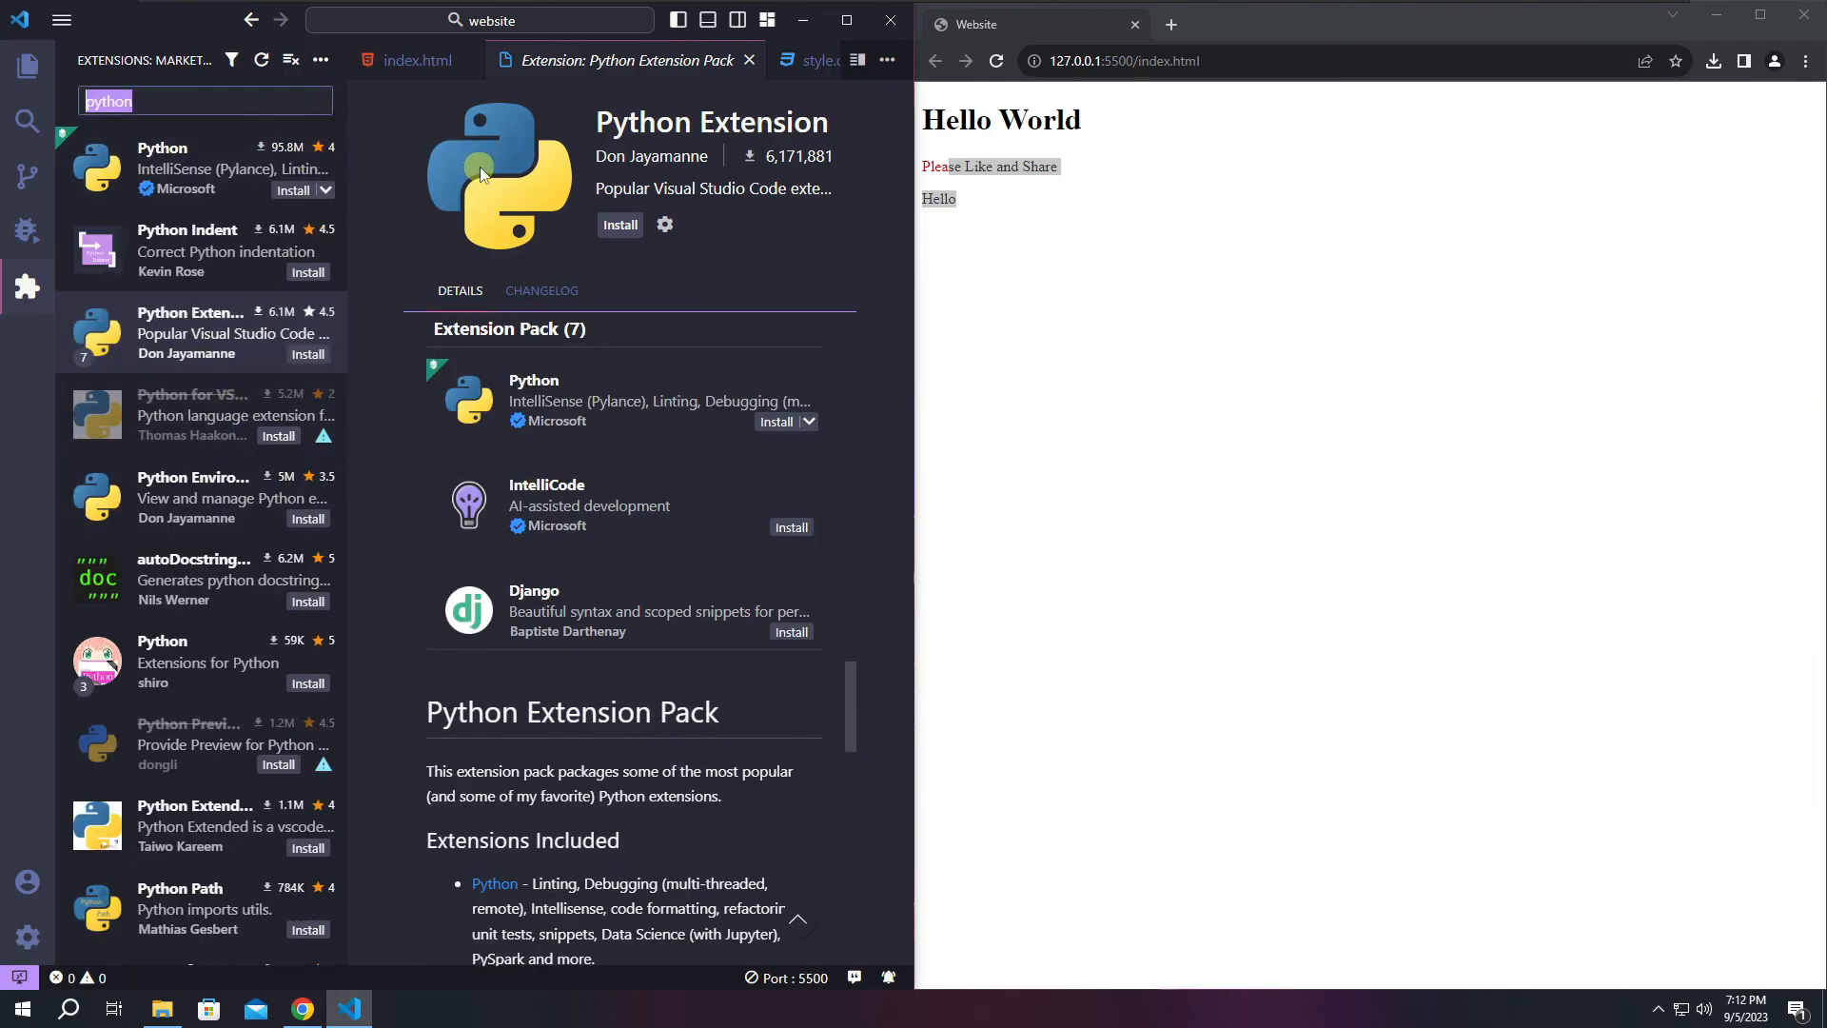
{"action": "left_click", "coordinate": [43, 80]}
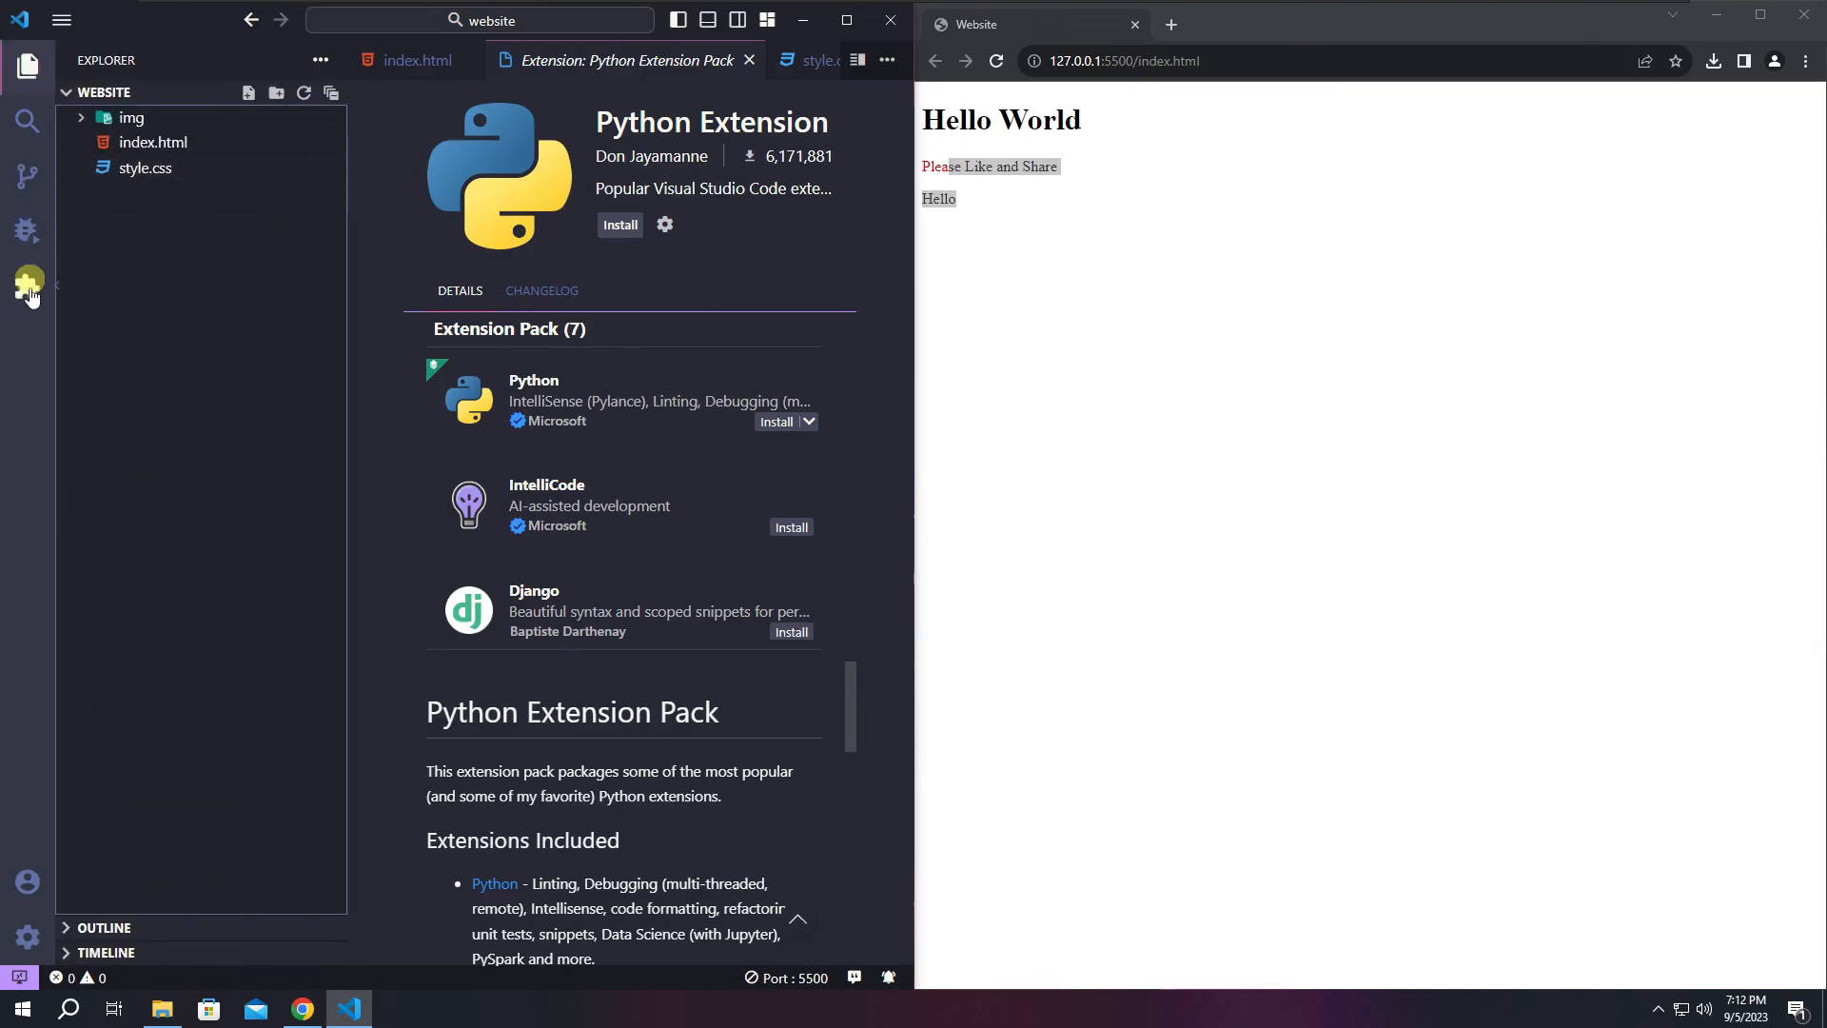
{"action": "left_click", "coordinate": [27, 286]}
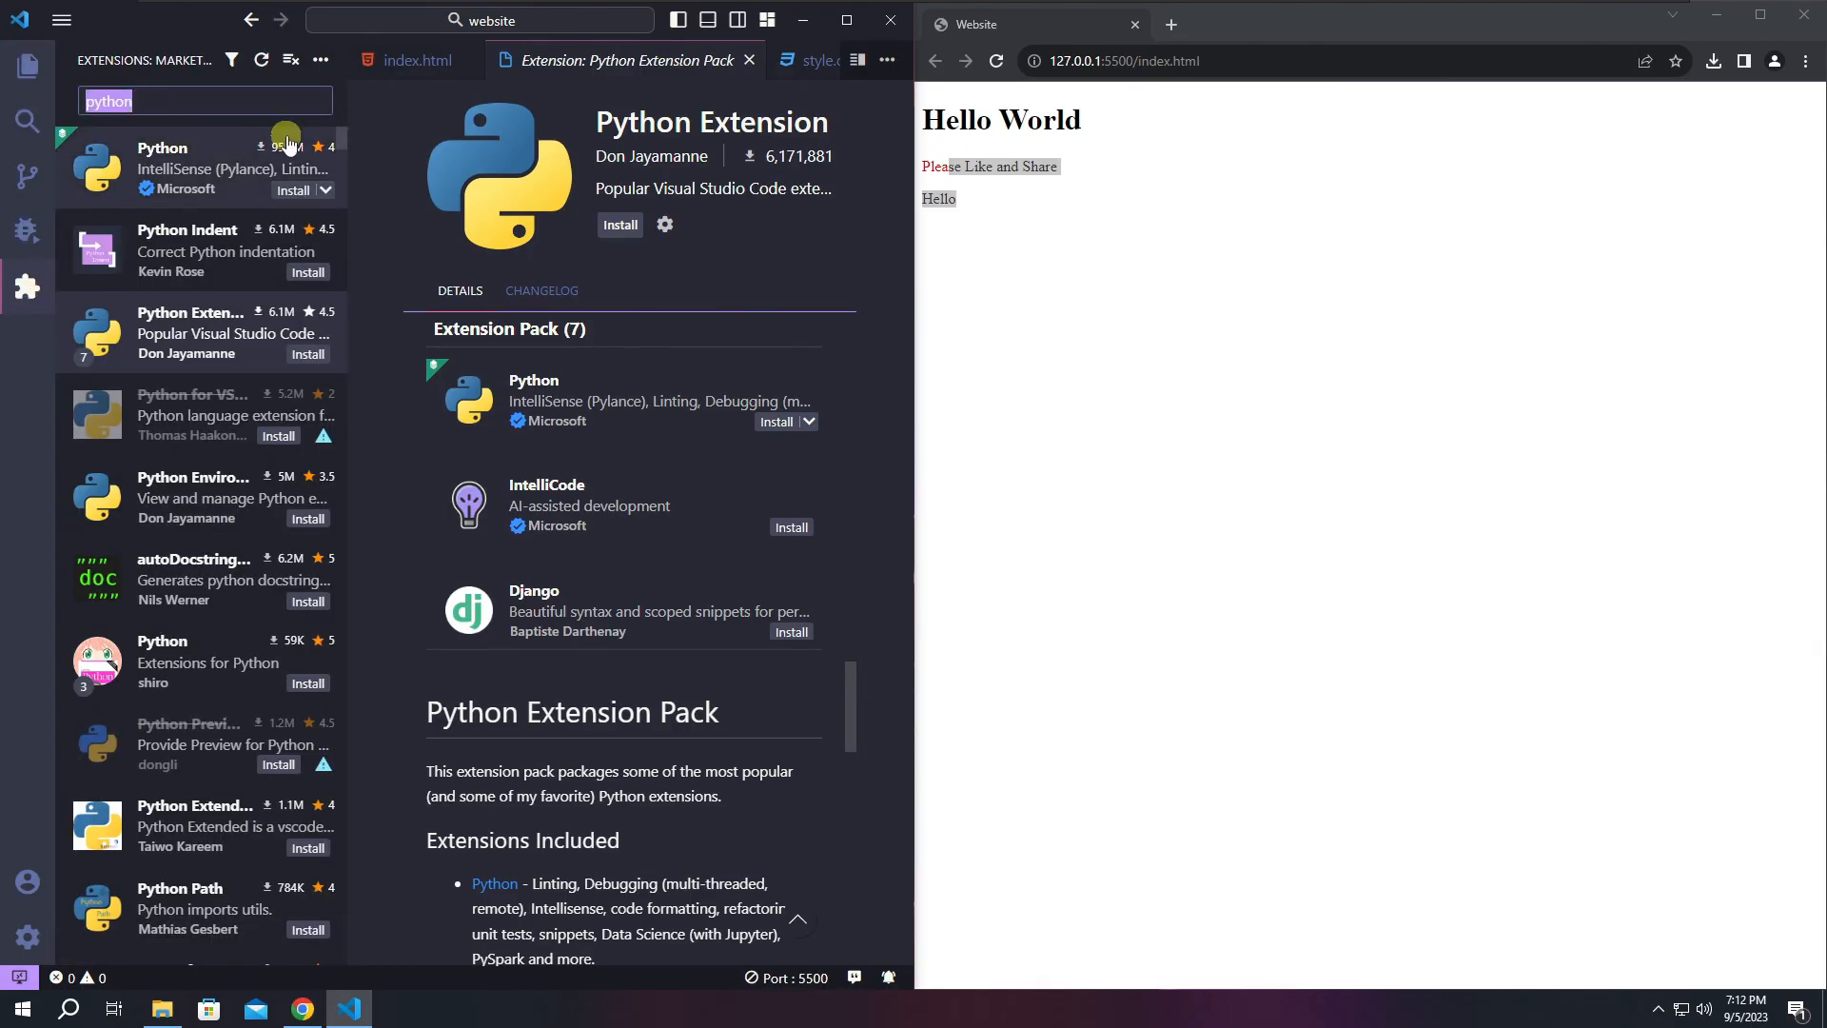
{"action": "type", "text": "tabnine"}
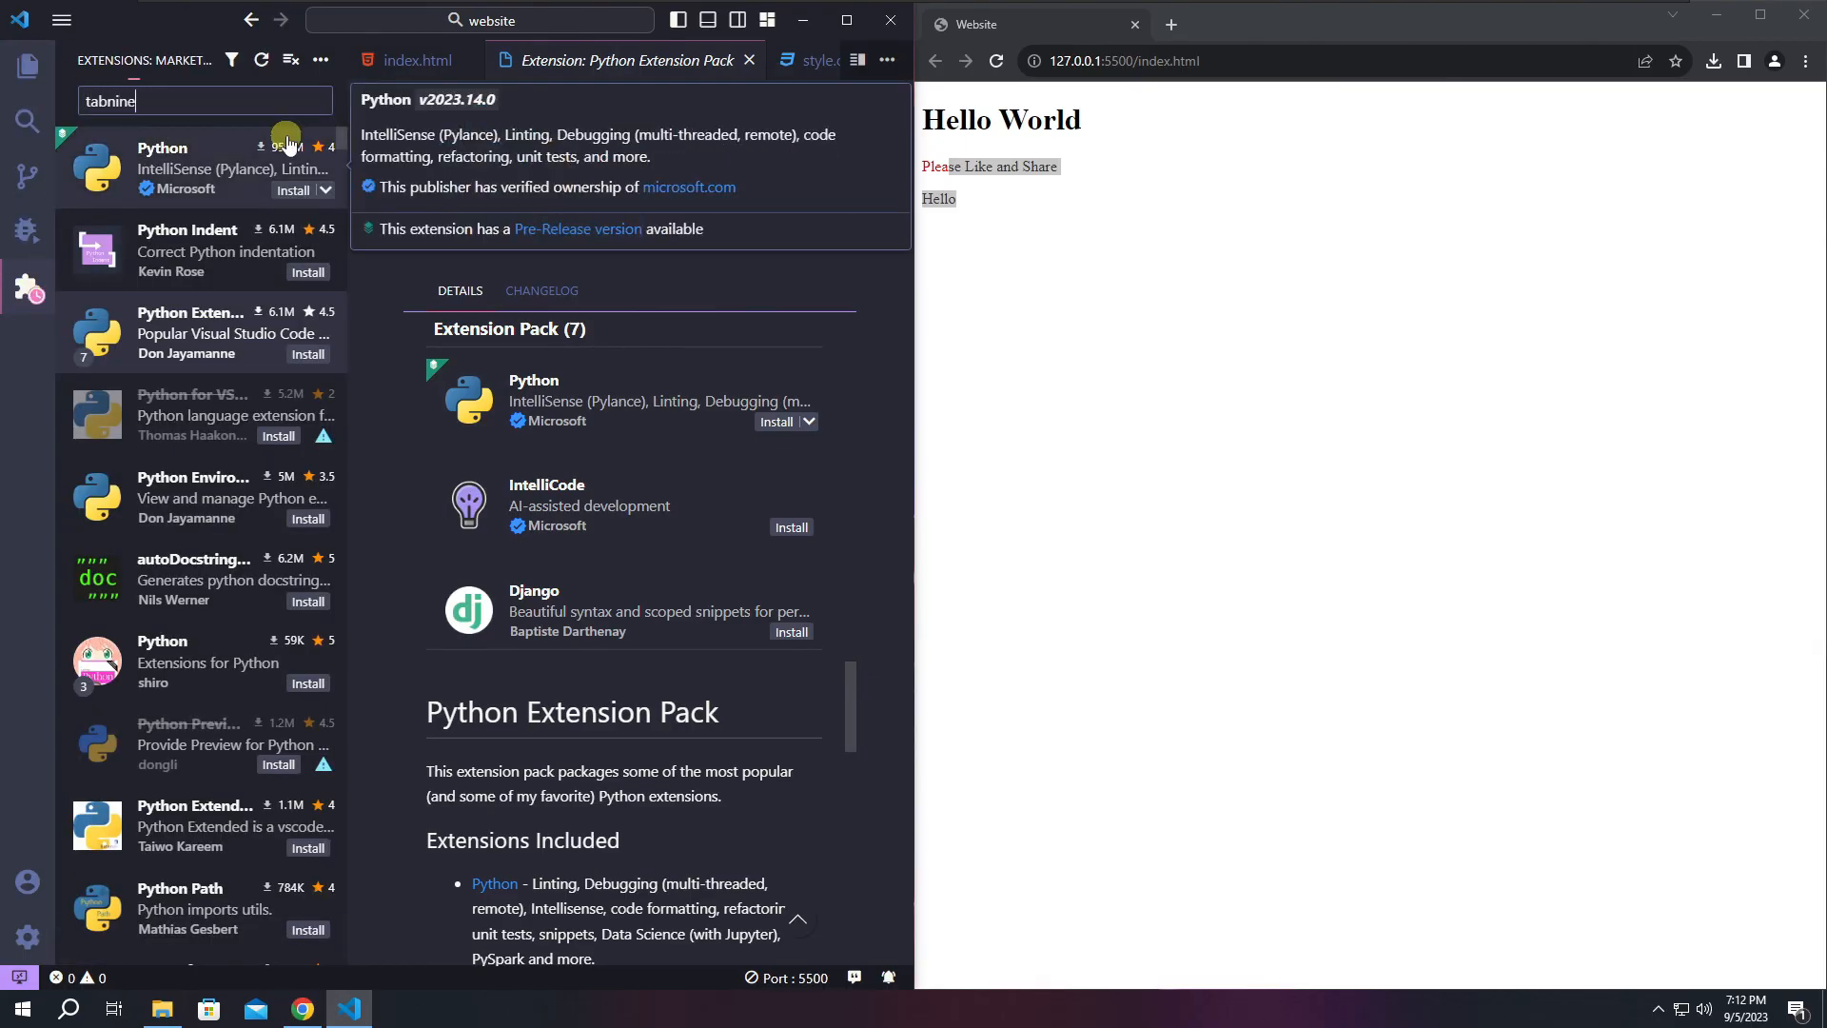
{"action": "left_click", "coordinate": [225, 155]}
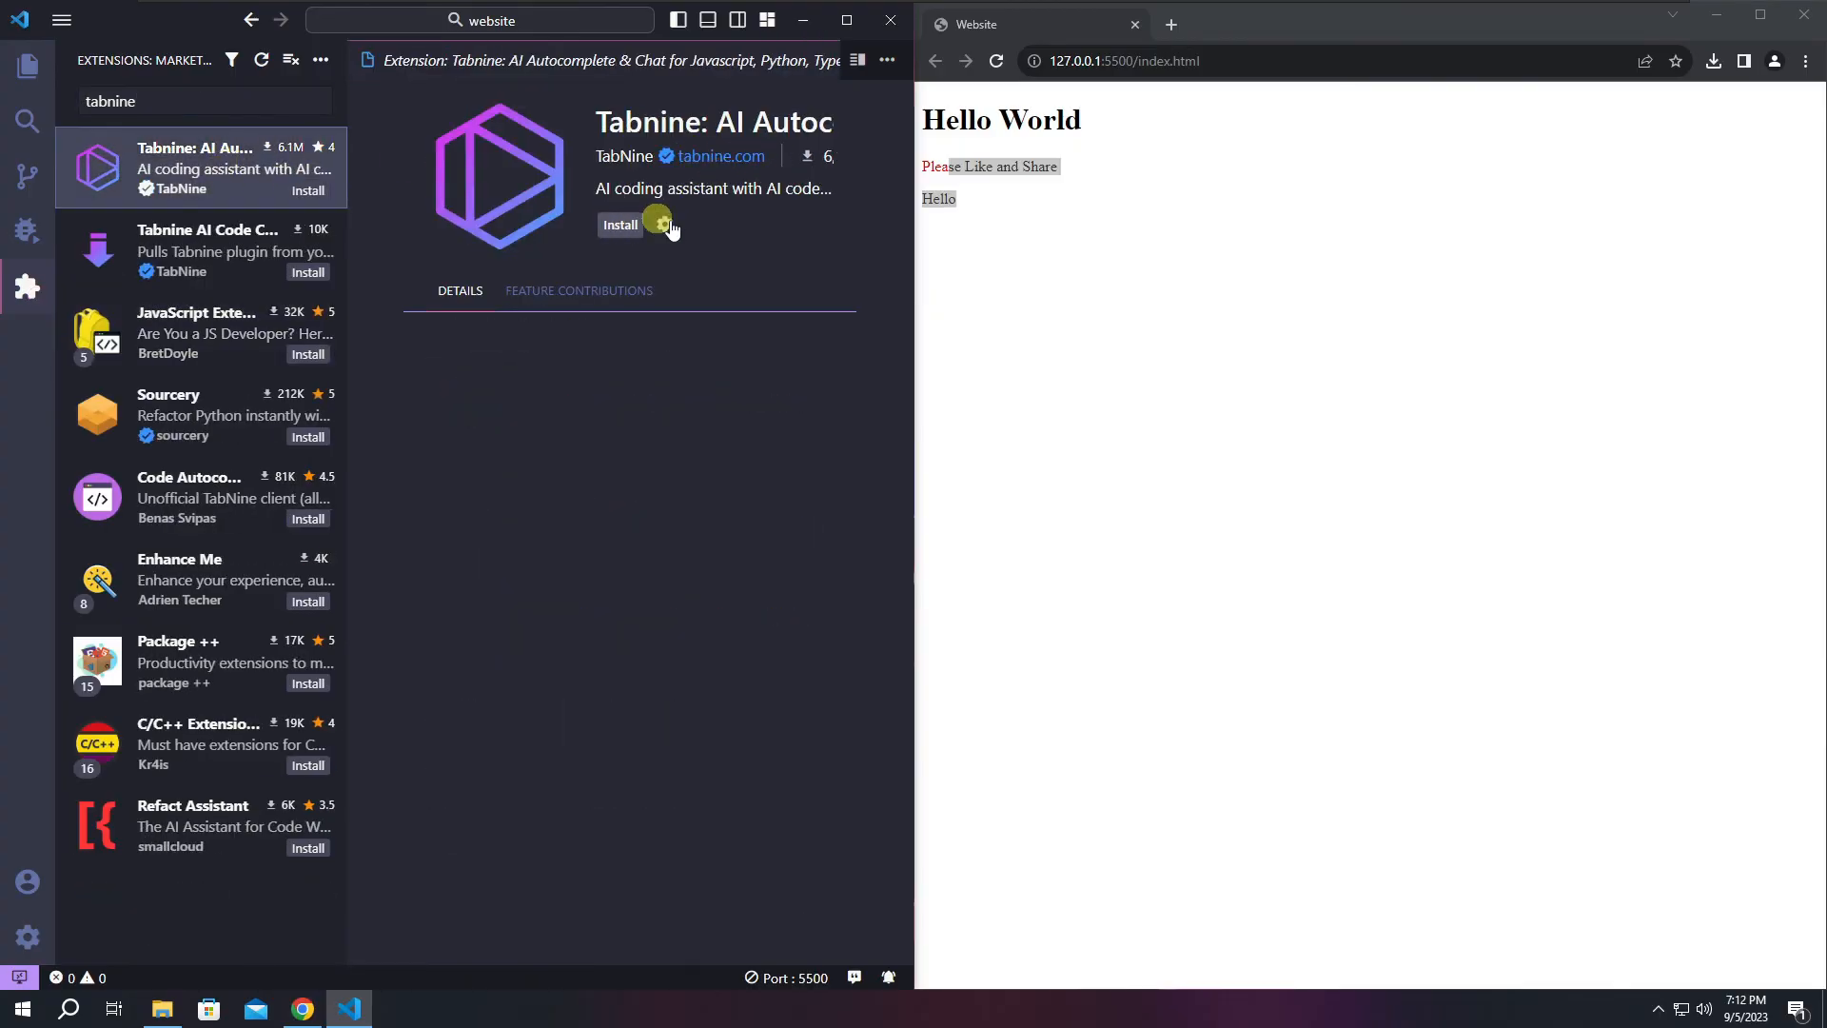
{"action": "left_click", "coordinate": [620, 224]}
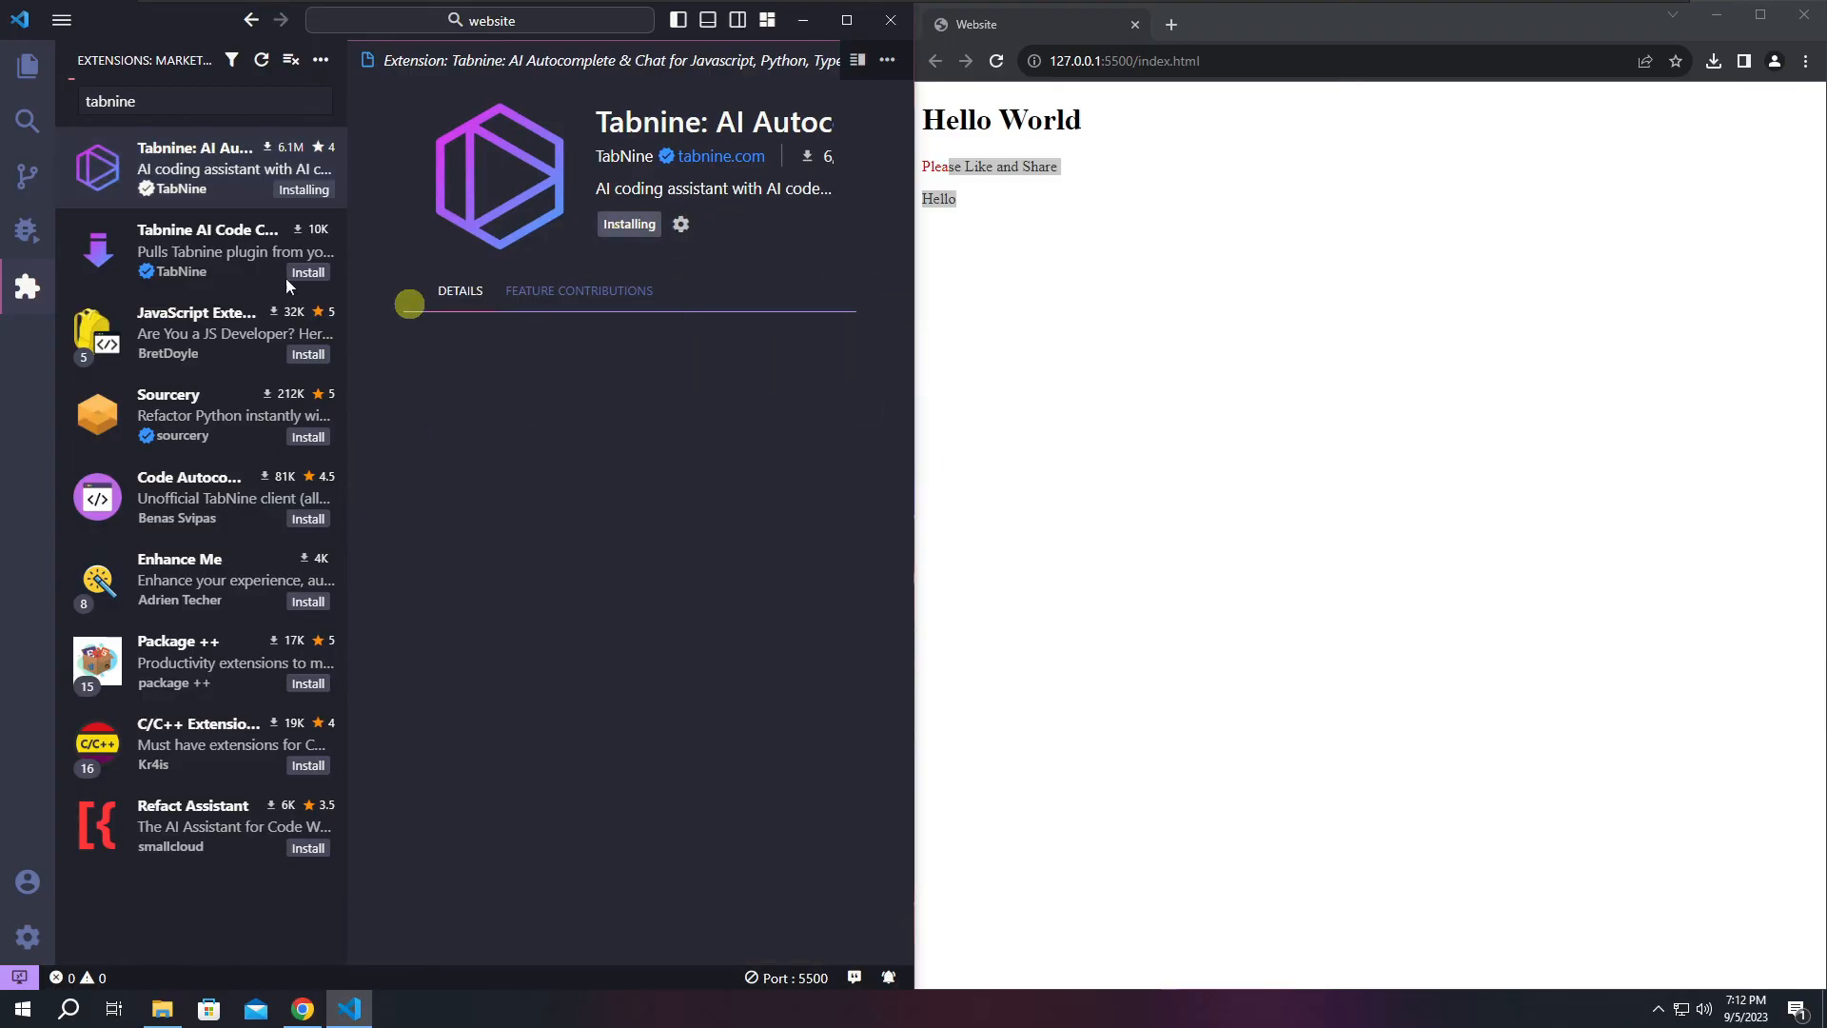
Return to the project files and open index.html for editing.
{"action": "left_click", "coordinate": [28, 65]}
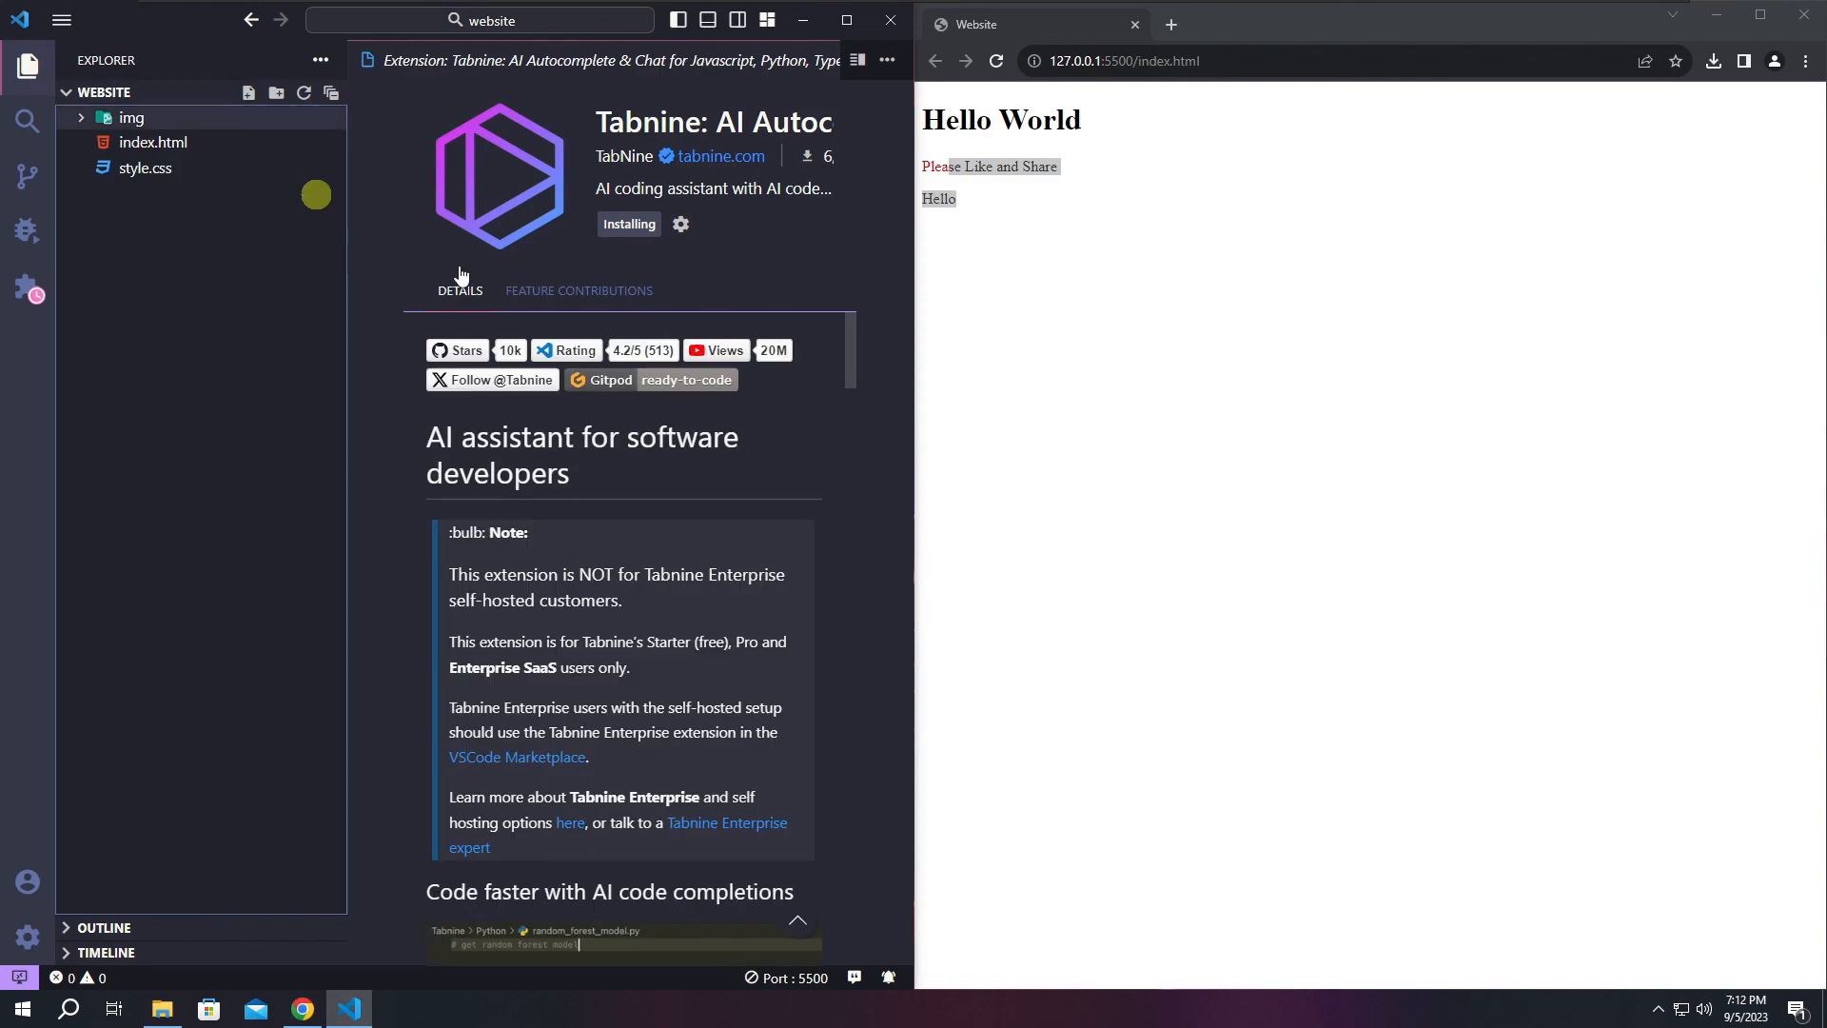
{"action": "left_click", "coordinate": [144, 169]}
{"action": "left_click", "coordinate": [155, 144]}
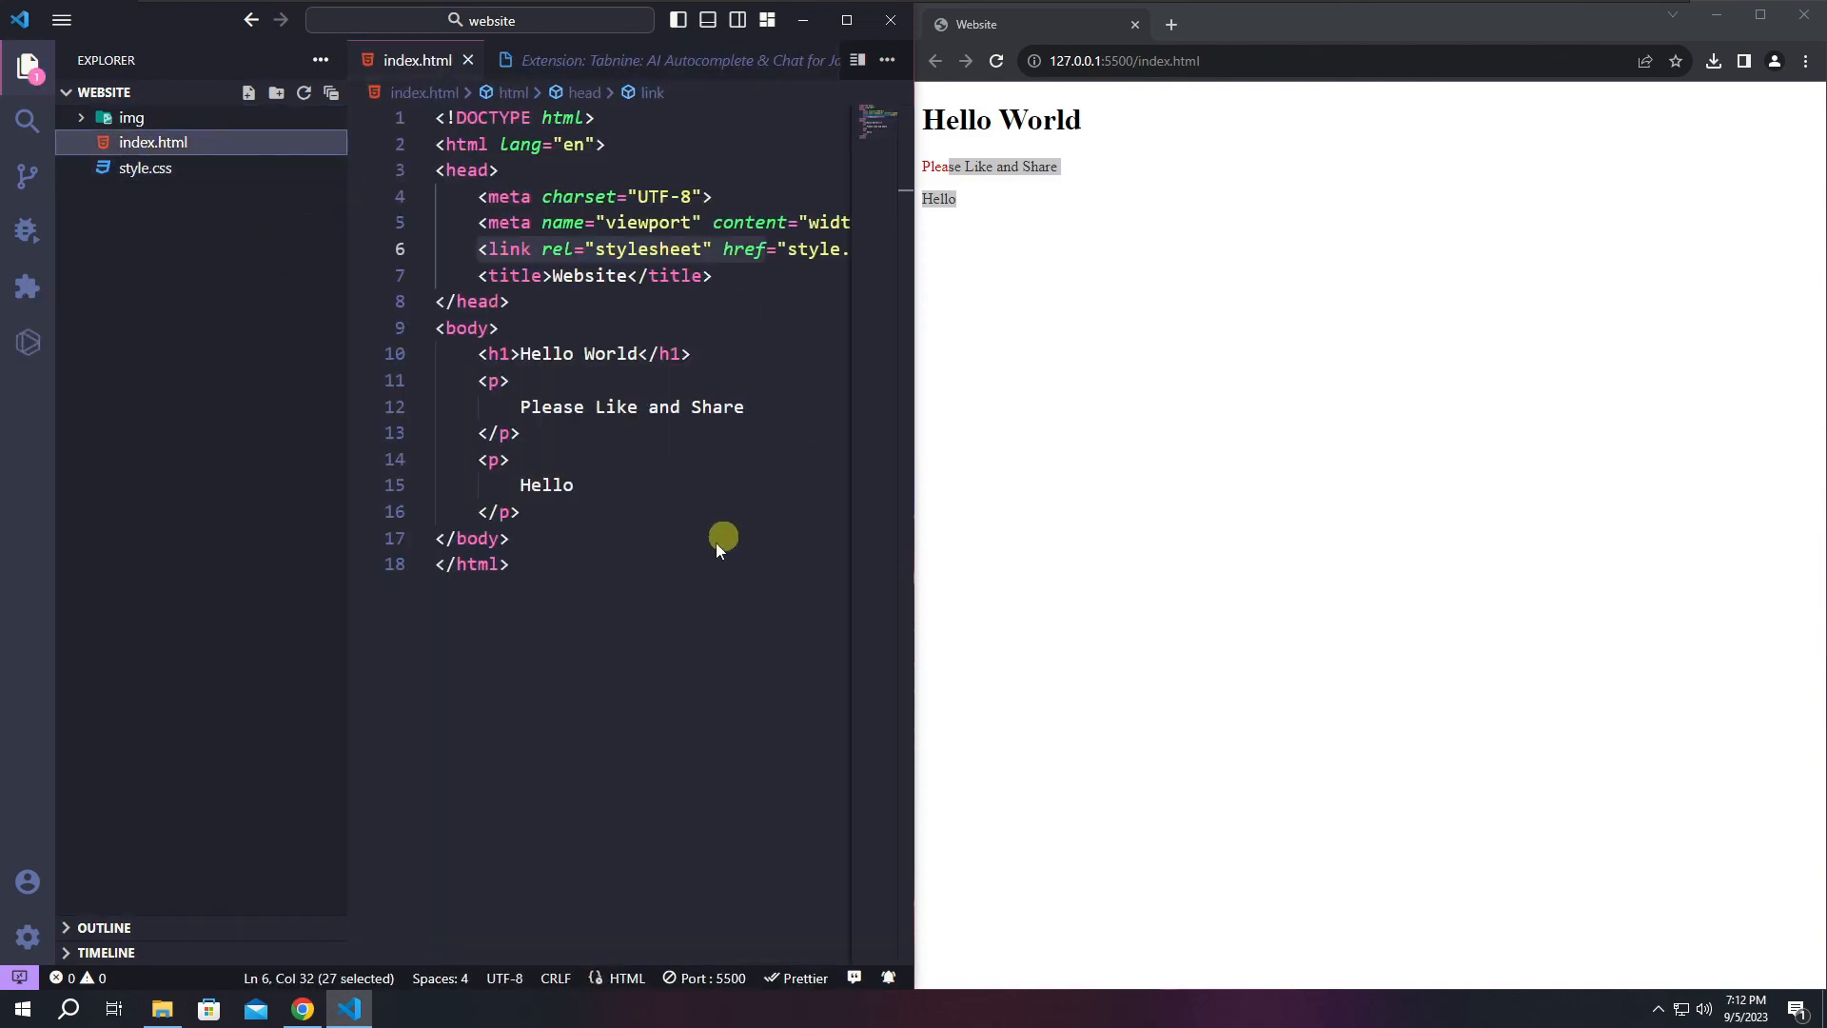
{"action": "left_click", "coordinate": [709, 550]}
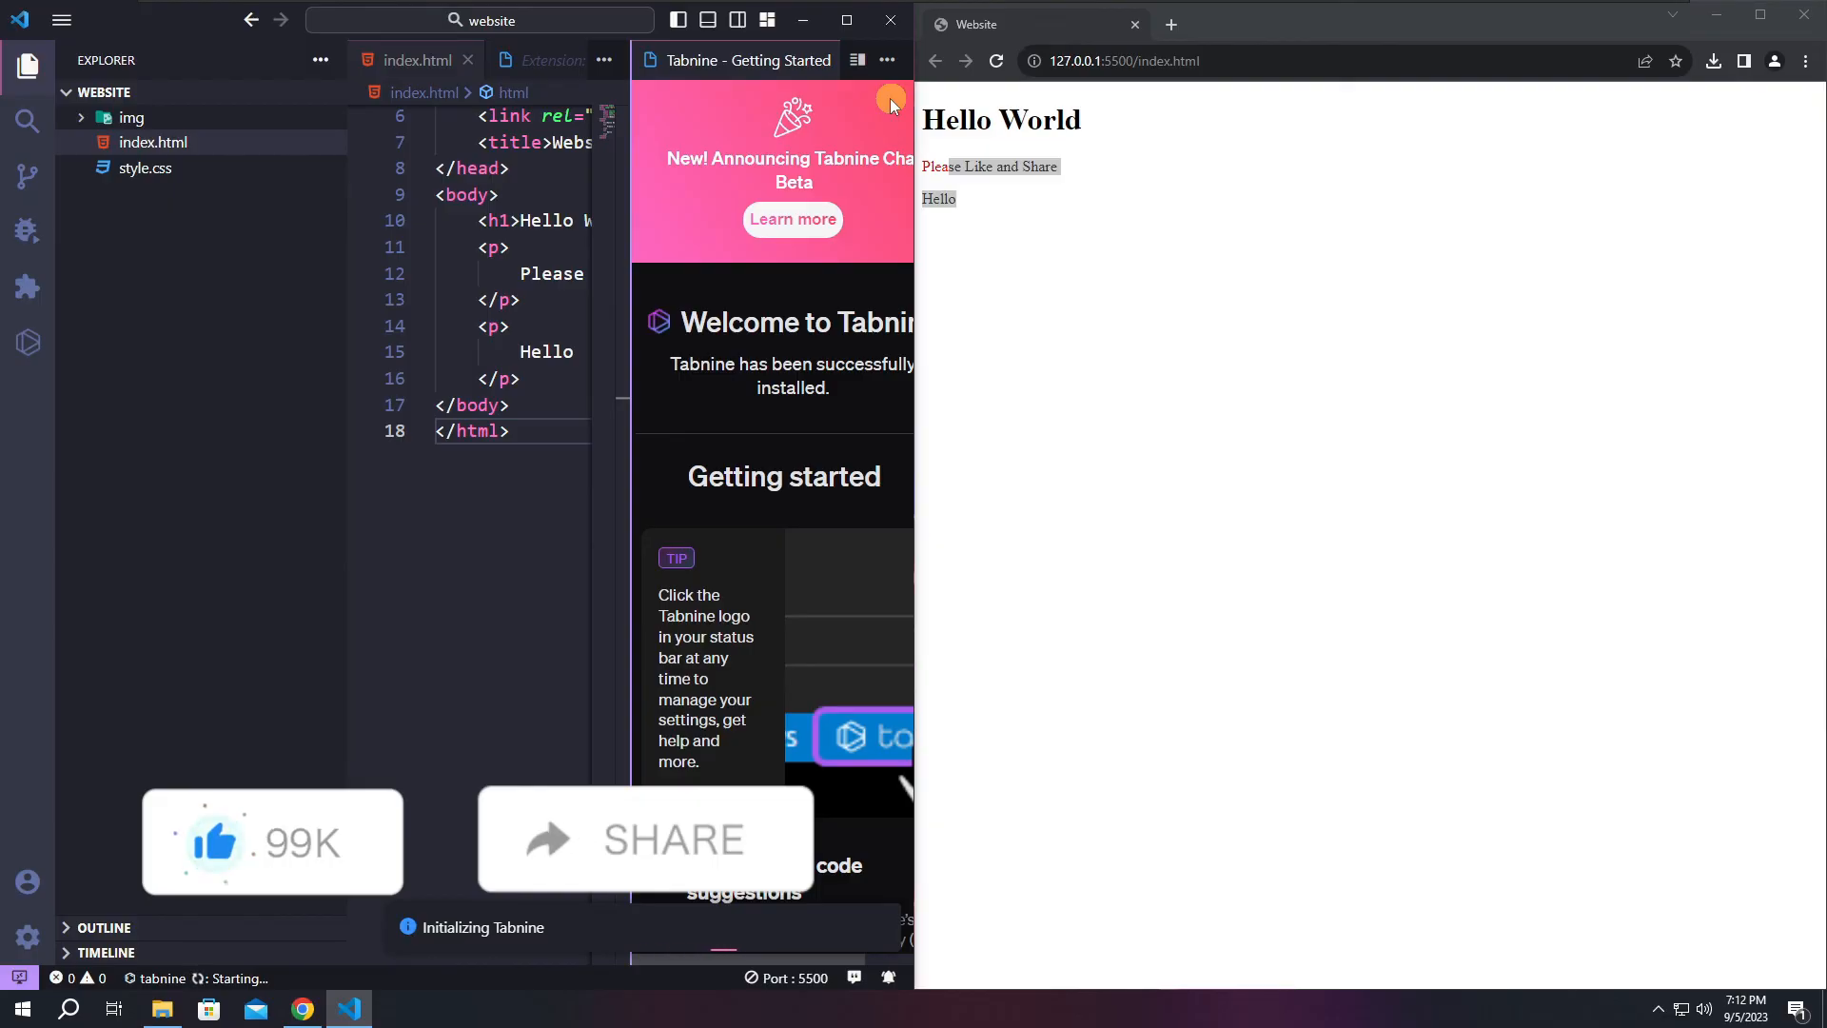
Close the Tabnine Getting Started page so that index.html fills the editor area.
{"action": "left_click", "coordinate": [887, 60]}
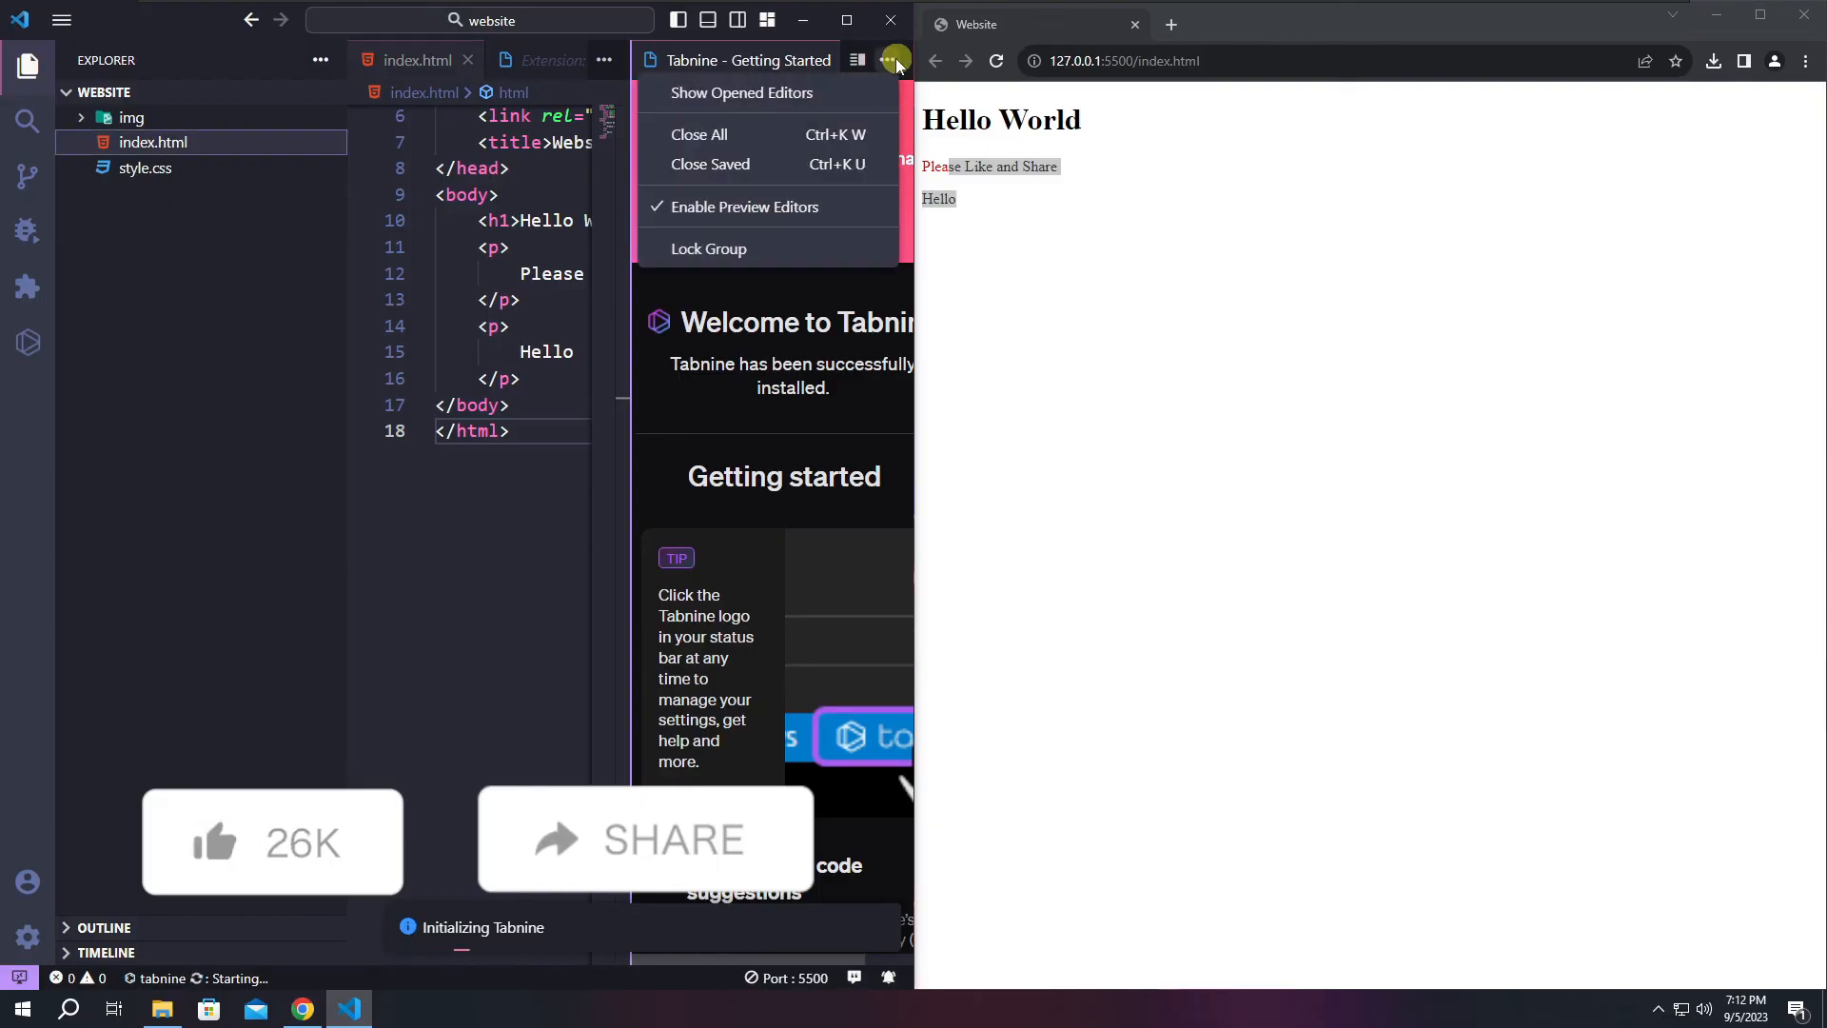
{"action": "left_click", "coordinate": [530, 640]}
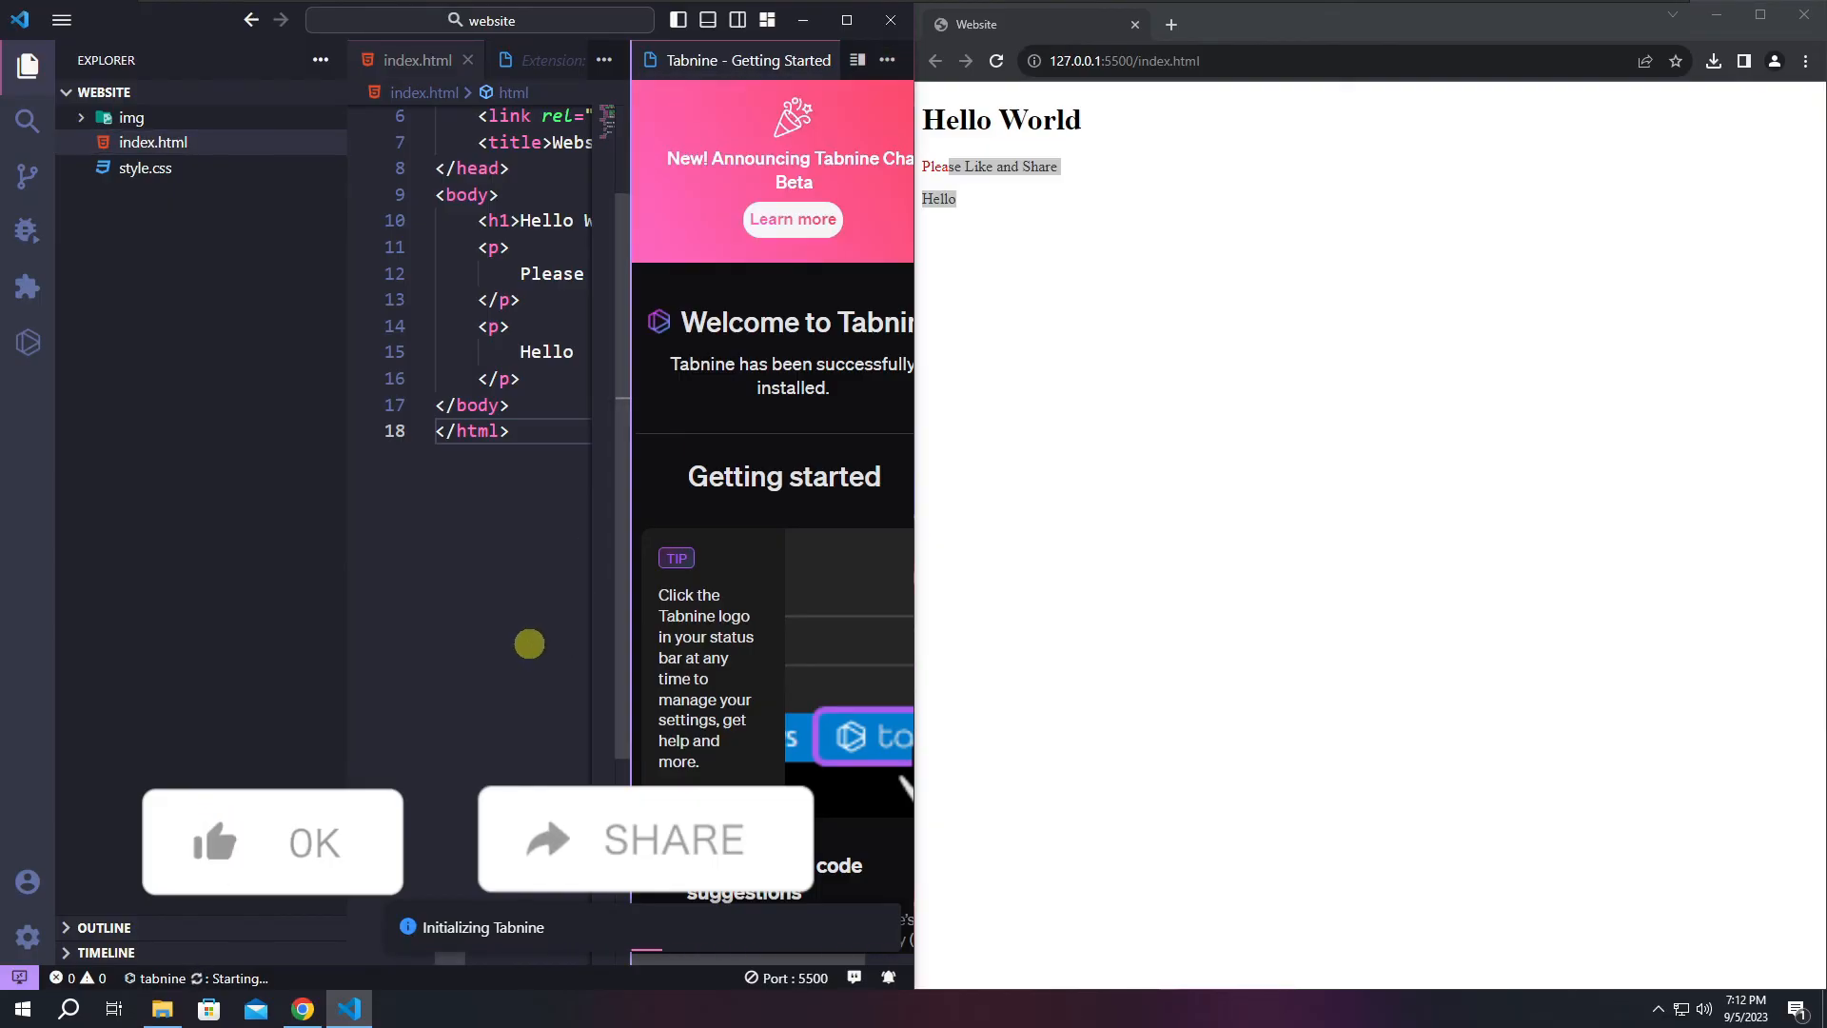
{"action": "left_click", "coordinate": [887, 60]}
{"action": "left_click", "coordinate": [796, 134]}
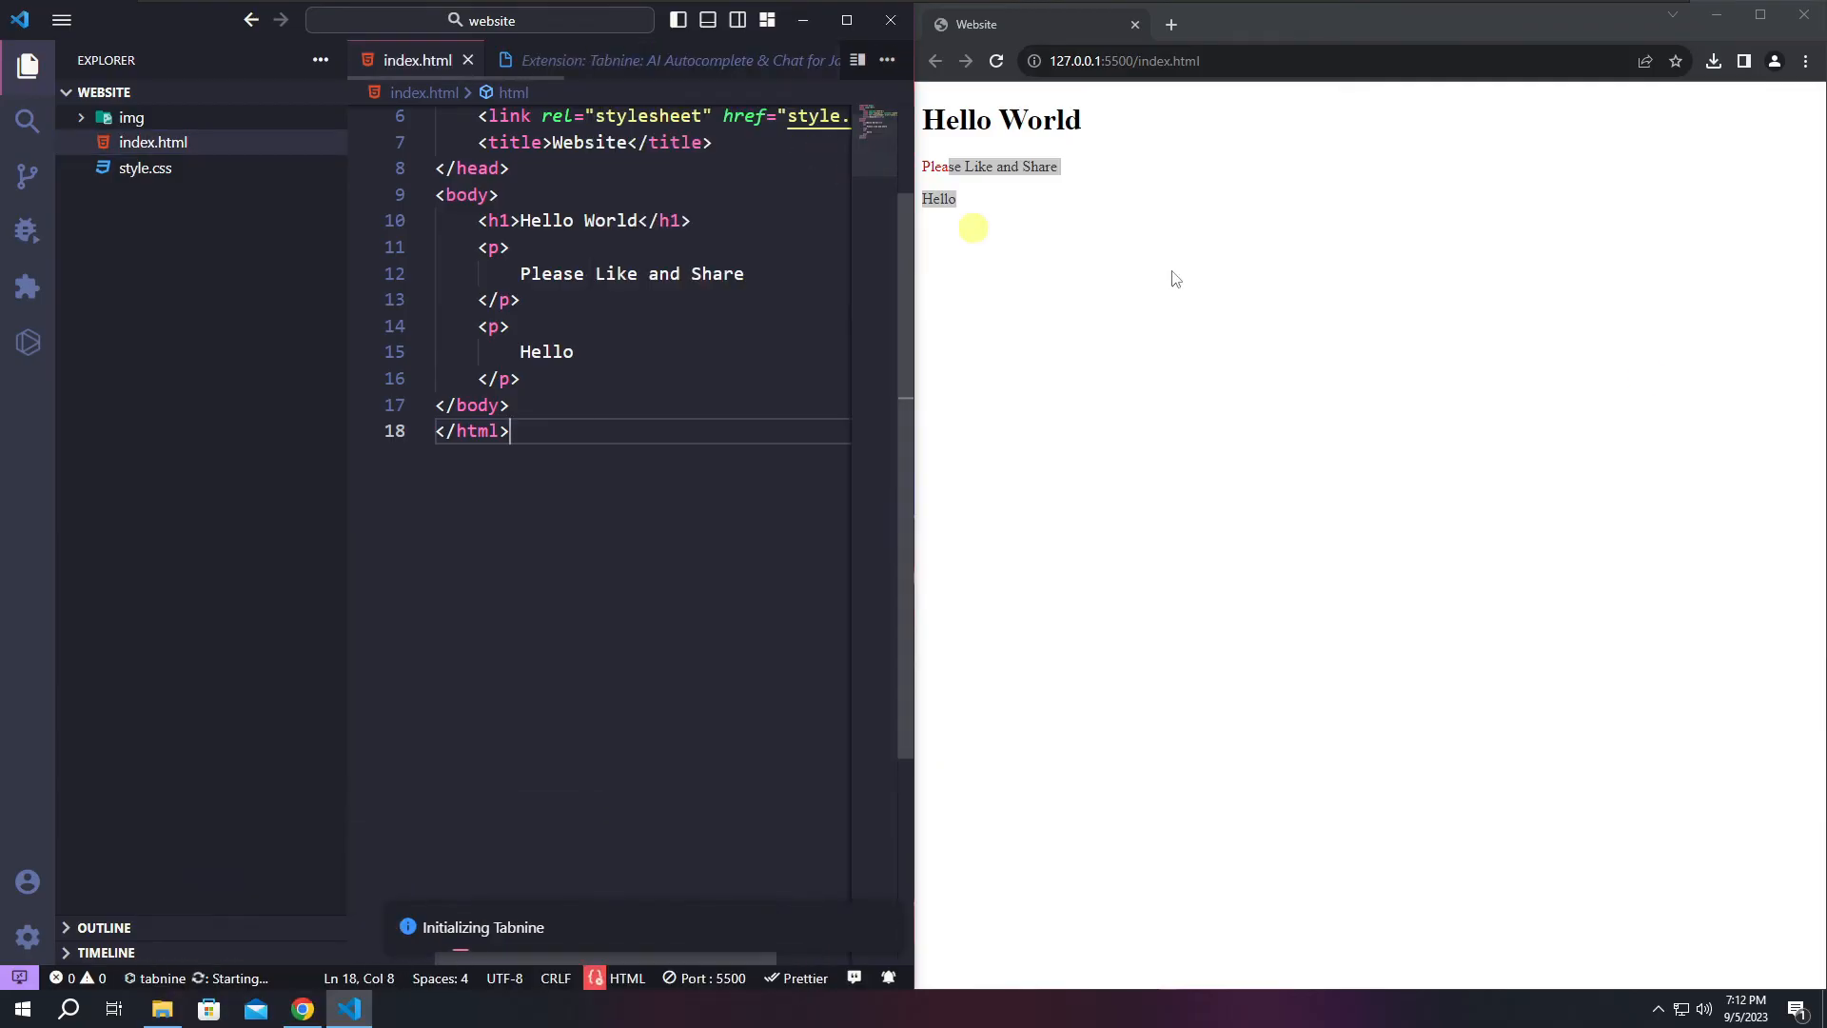